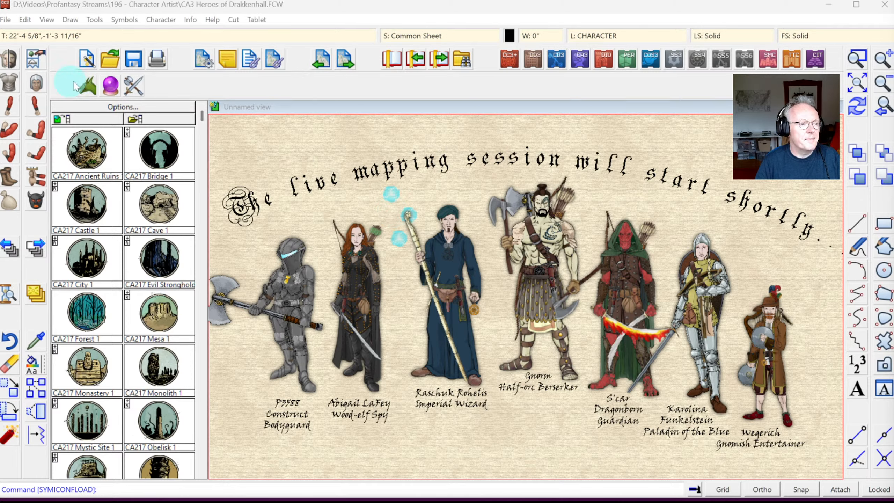
Step: Choose CA3 Monster Male as the race and sex to list its symbol catalogs
{"action": "left_click", "coordinate": [9, 63]}
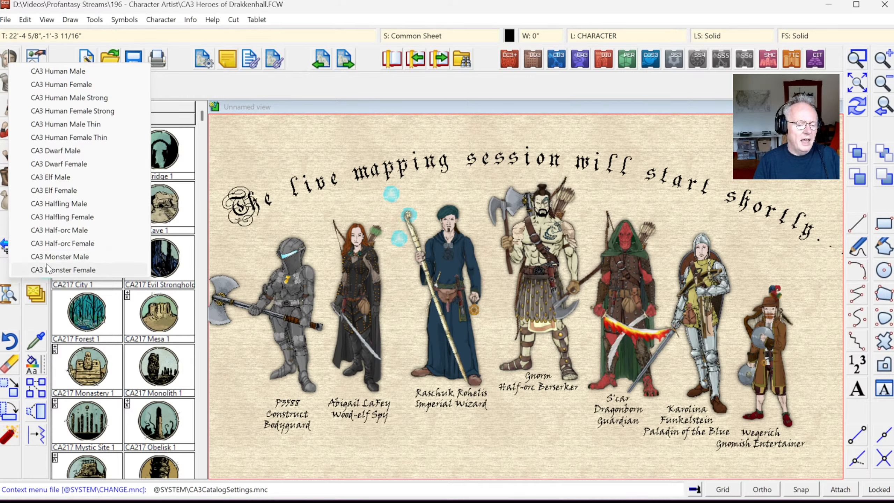
{"action": "left_click", "coordinate": [67, 259]}
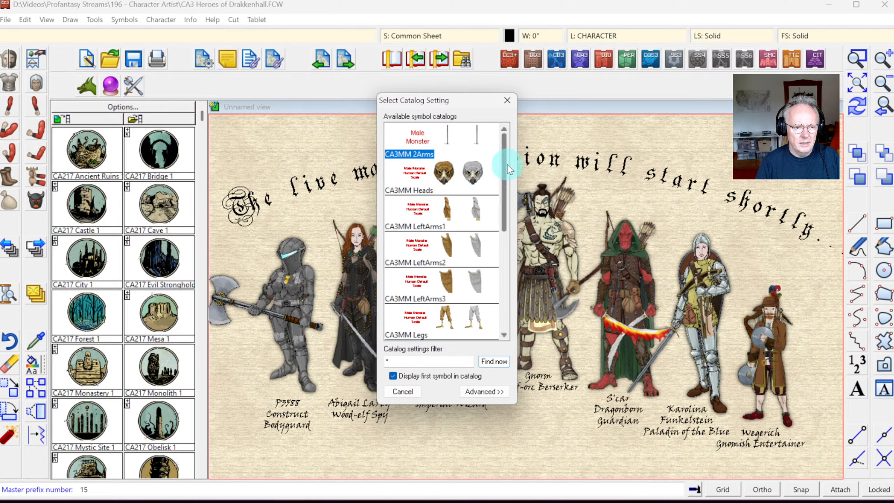
Step: Load the CA3MM Torsos catalog from the Select Catalog Setting list
{"action": "left_click", "coordinate": [504, 146]}
{"action": "left_click_drag", "start_coordinate": [507, 169], "coordinate": [516, 263]}
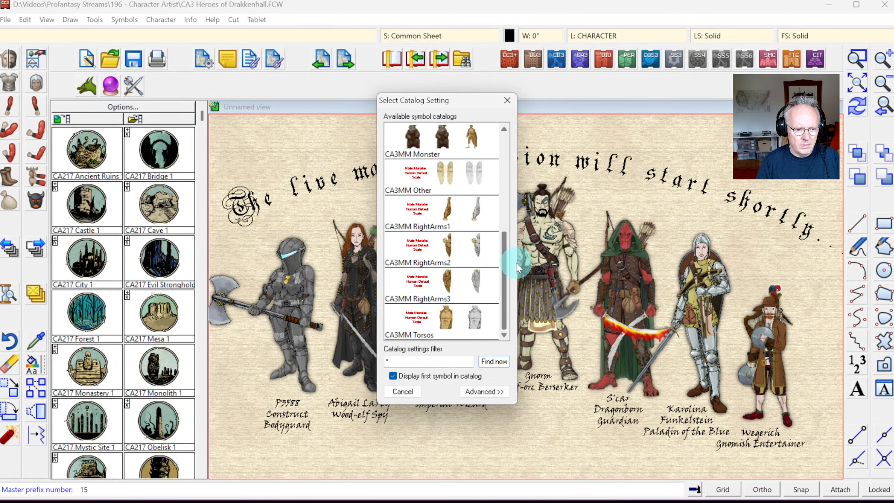
{"action": "double_click", "coordinate": [438, 327]}
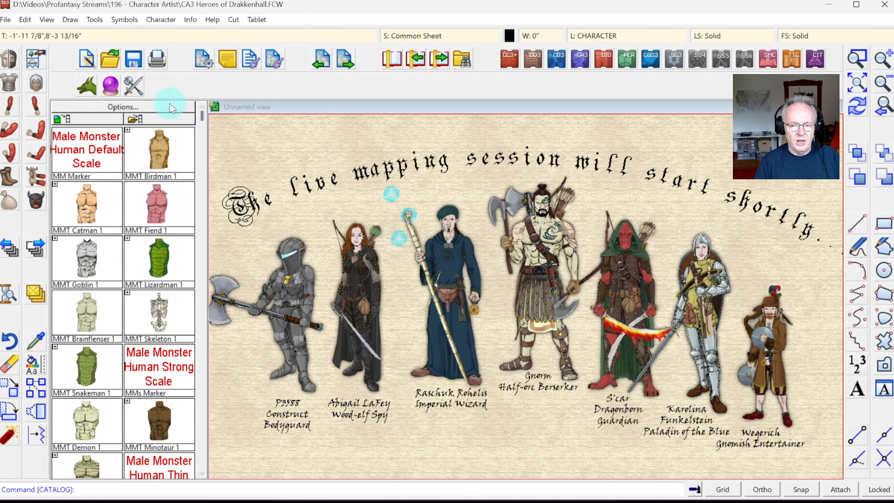
Step: Create a new 6 × 11 Character drawing in the CA3 Standard Portrait style
{"action": "left_click", "coordinate": [87, 60]}
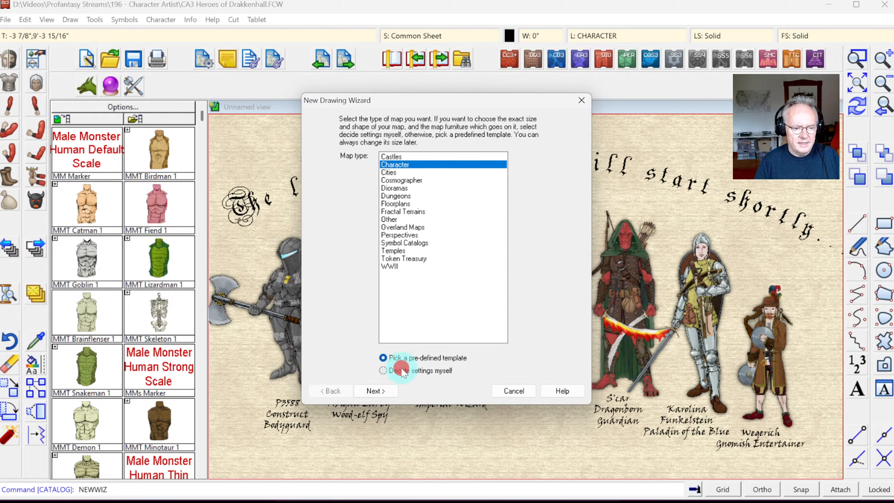
{"action": "left_click", "coordinate": [374, 390]}
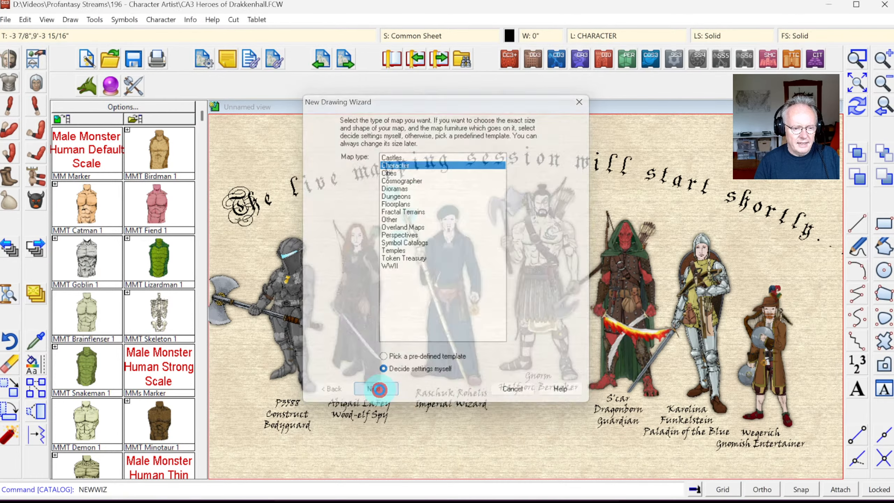
{"action": "left_click", "coordinate": [350, 164]}
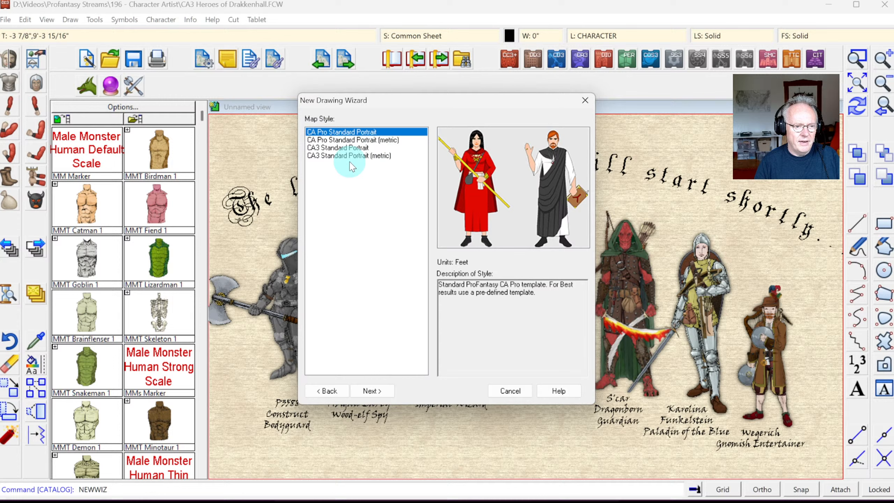
{"action": "left_click", "coordinate": [327, 148]}
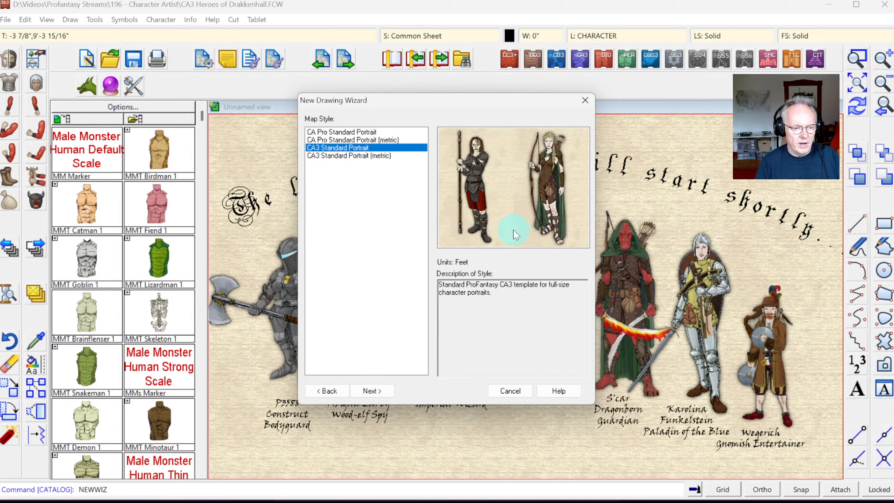
{"action": "left_click", "coordinate": [379, 393]}
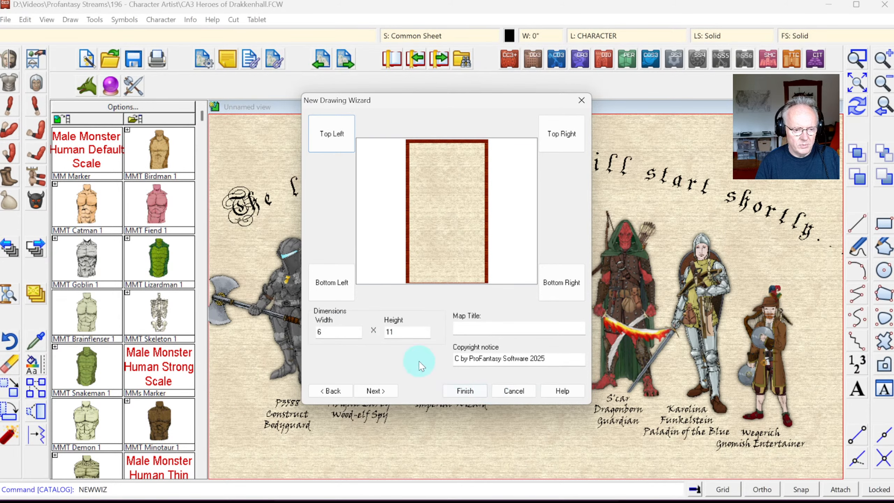
{"action": "left_click", "coordinate": [465, 391]}
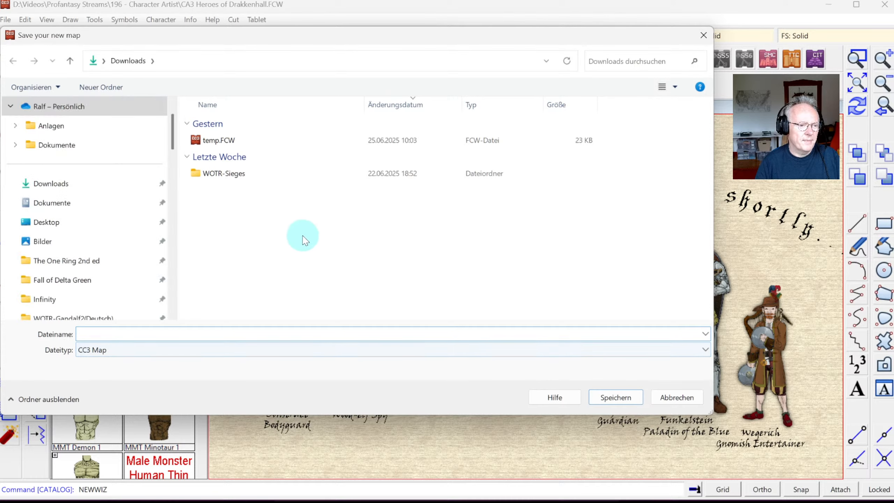
Step: Browse the save dialog's folders to reach the Videos folder
{"action": "scroll", "coordinate": [99, 243], "scroll_direction": "down", "scroll_amount": 10}
{"action": "scroll", "coordinate": [80, 253], "scroll_direction": "up", "scroll_amount": 15}
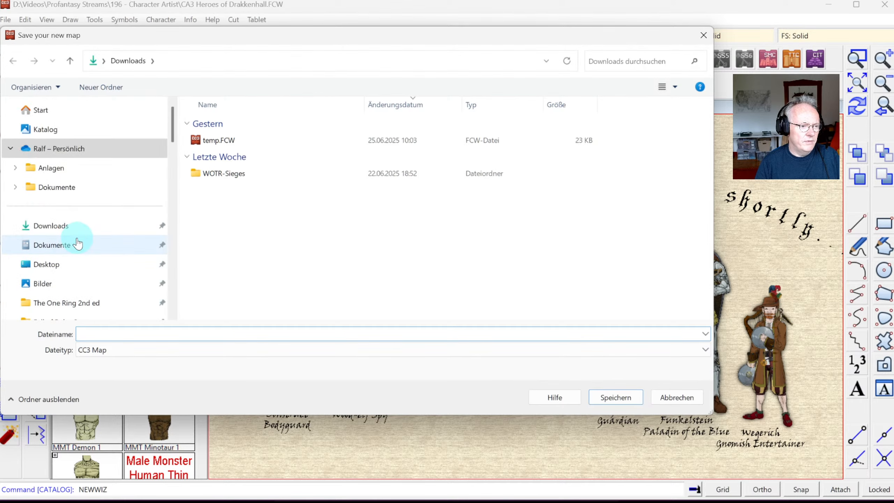
{"action": "scroll", "coordinate": [74, 243], "scroll_direction": "down", "scroll_amount": 10}
{"action": "scroll", "coordinate": [71, 247], "scroll_direction": "up", "scroll_amount": 15}
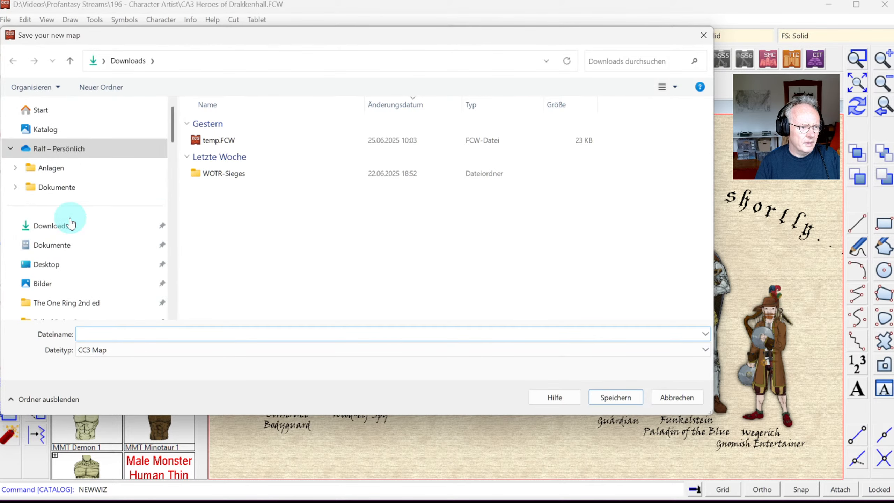
{"action": "left_click", "coordinate": [53, 264]}
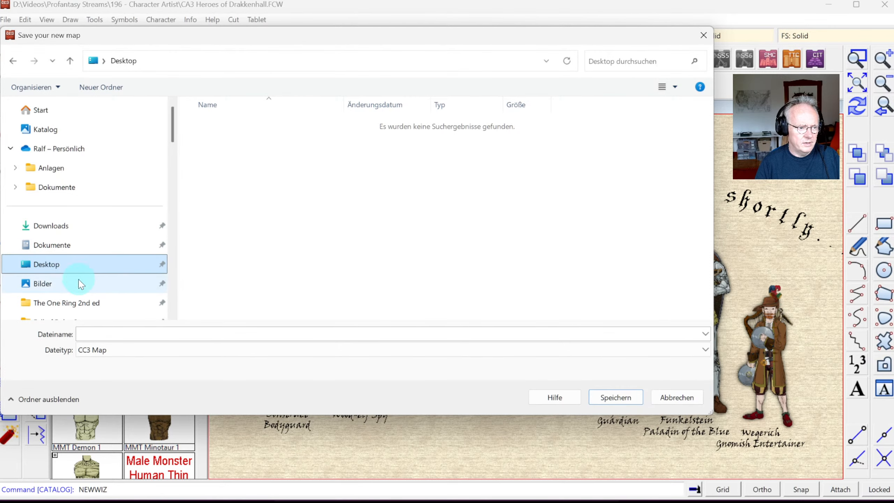
{"action": "scroll", "coordinate": [102, 260], "scroll_direction": "down", "scroll_amount": 2}
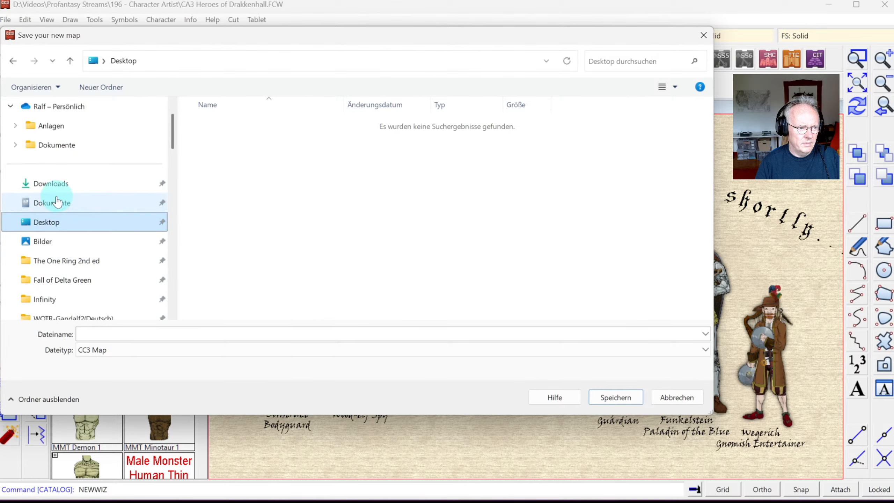
{"action": "left_click", "coordinate": [65, 240]}
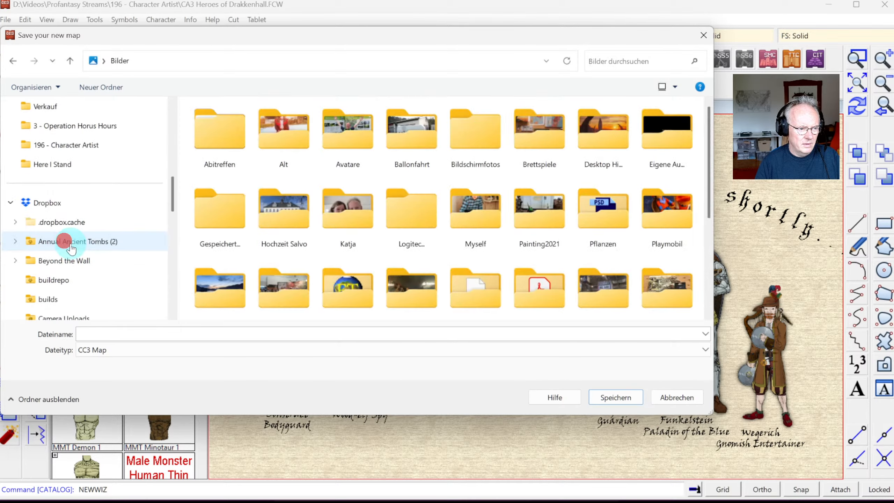
{"action": "scroll", "coordinate": [79, 245], "scroll_direction": "up", "scroll_amount": 5}
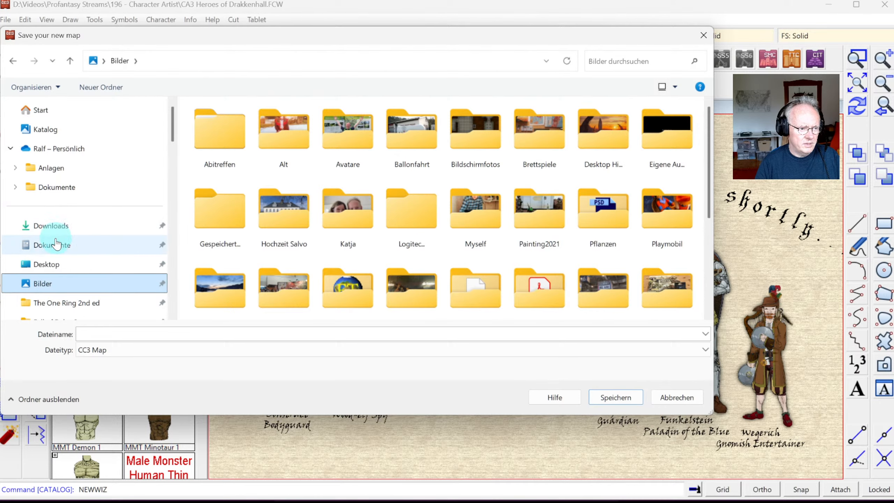
{"action": "left_click", "coordinate": [62, 229]}
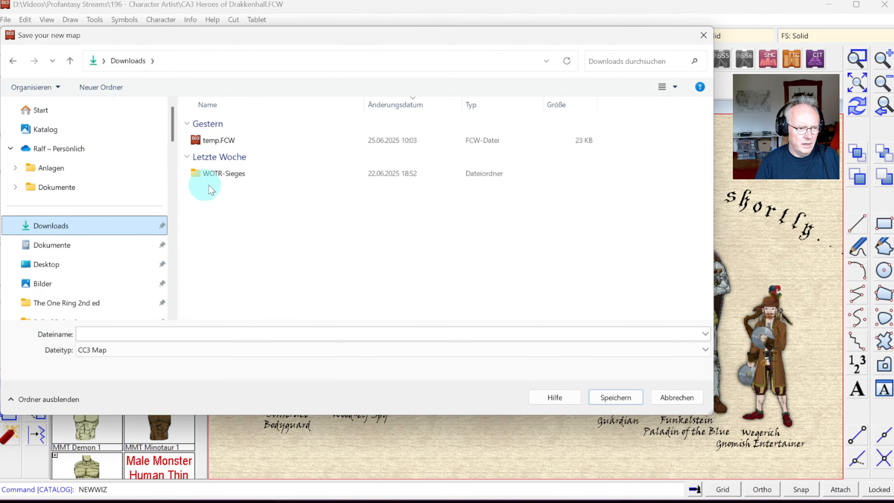
{"action": "left_click", "coordinate": [60, 262]}
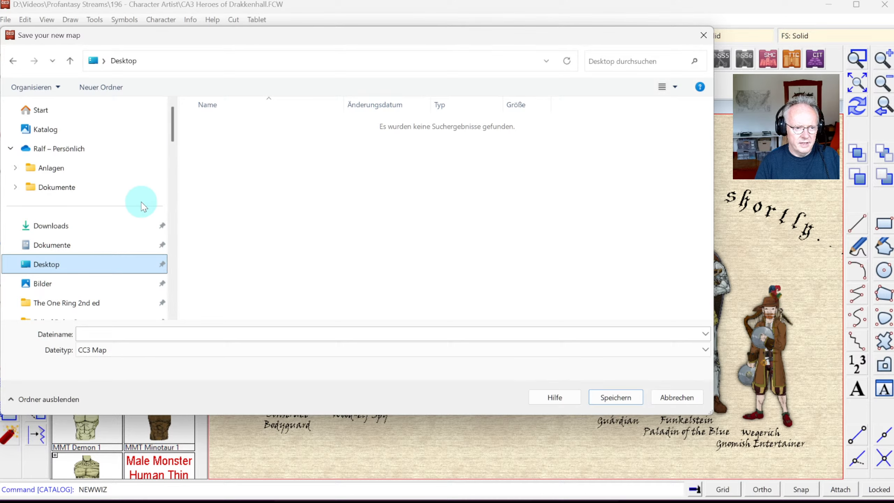
{"action": "scroll", "coordinate": [139, 200], "scroll_direction": "down", "scroll_amount": 3}
{"action": "left_click", "coordinate": [71, 222]}
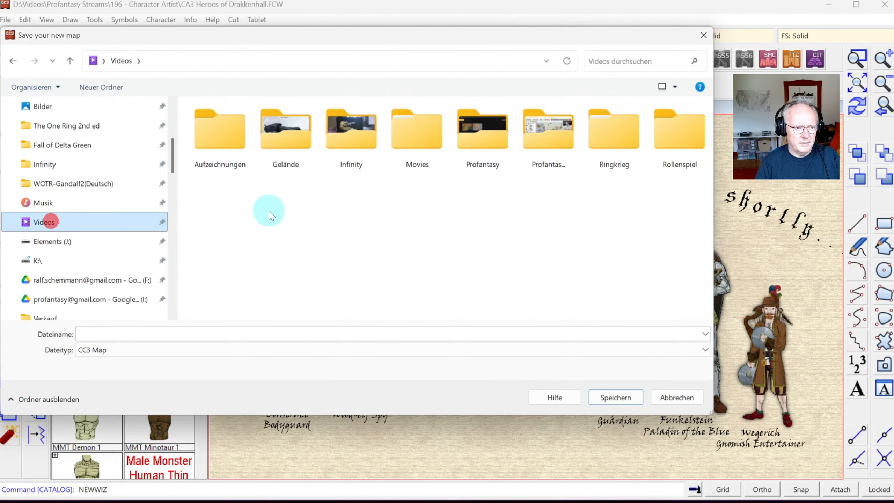
Step: Save the drawing as Charcater in Profantasy Streams > 196 - Character Artist
{"action": "left_click", "coordinate": [553, 139]}
{"action": "double_click", "coordinate": [552, 139]}
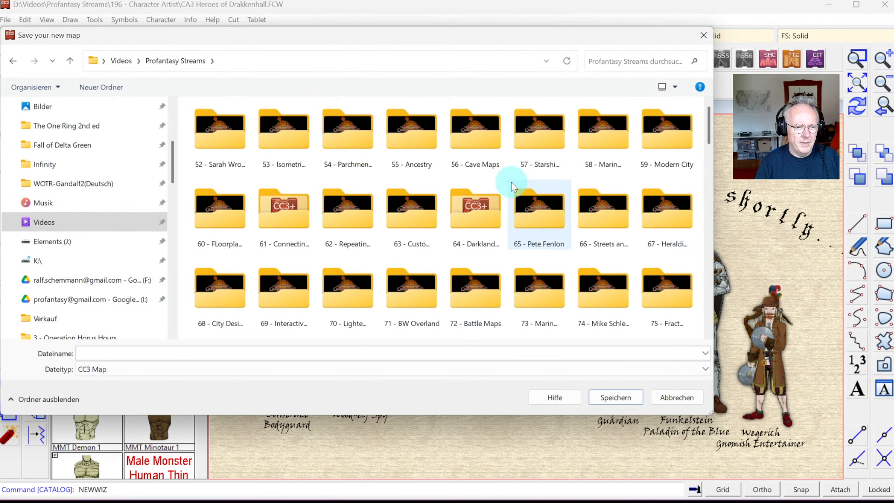
{"action": "scroll", "coordinate": [510, 204], "scroll_direction": "down", "scroll_amount": 10}
{"action": "scroll", "coordinate": [510, 201], "scroll_direction": "down", "scroll_amount": 10}
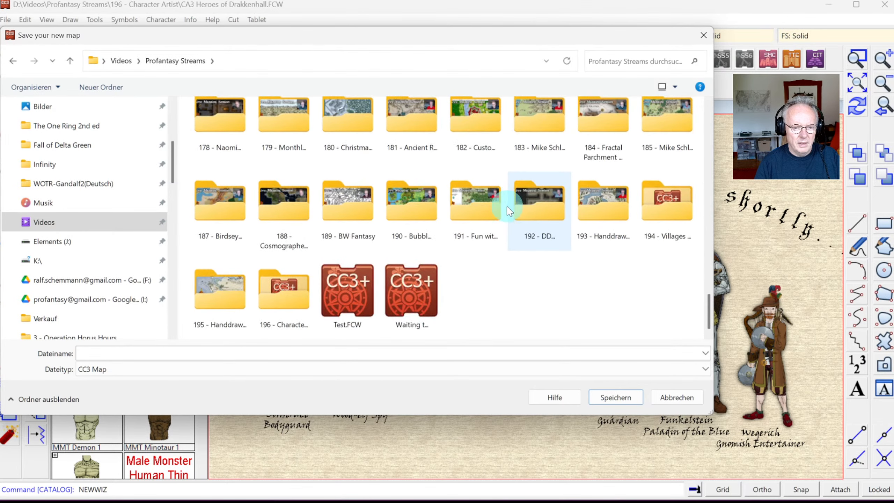
{"action": "double_click", "coordinate": [280, 290]}
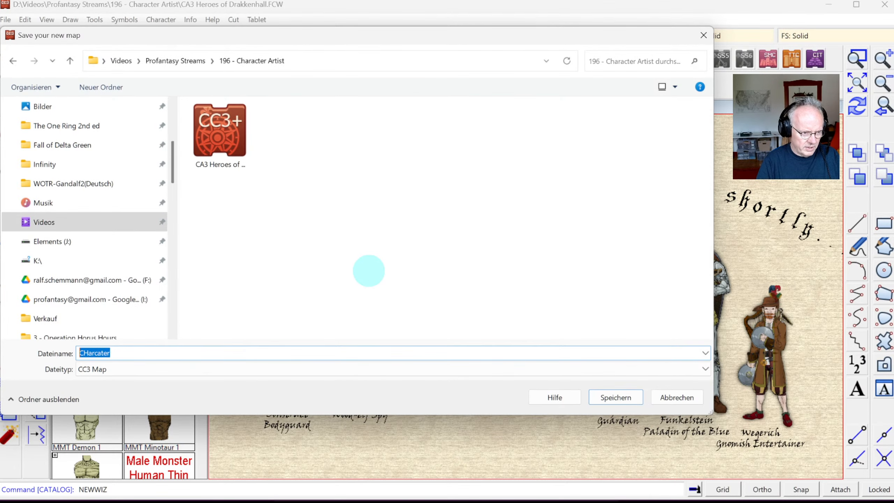
{"action": "type", "text": "Ch"}
{"action": "key", "text": "Return"}
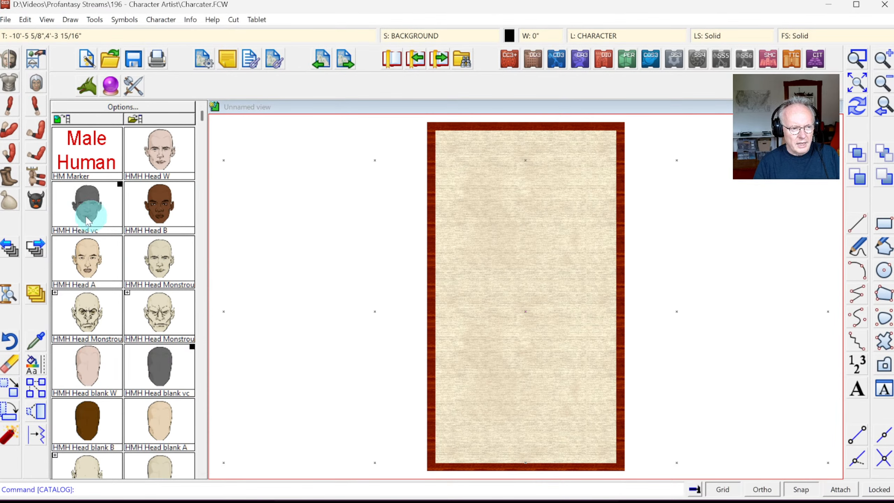
Step: Reload the CA3MM Torsos catalog under CA3 Monster Male for the new drawing
{"action": "left_click", "coordinate": [9, 59]}
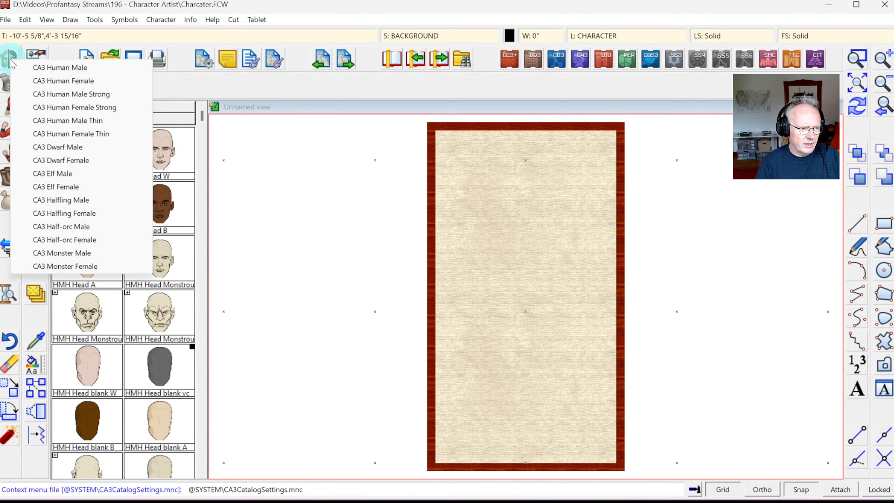
{"action": "left_click", "coordinate": [57, 253]}
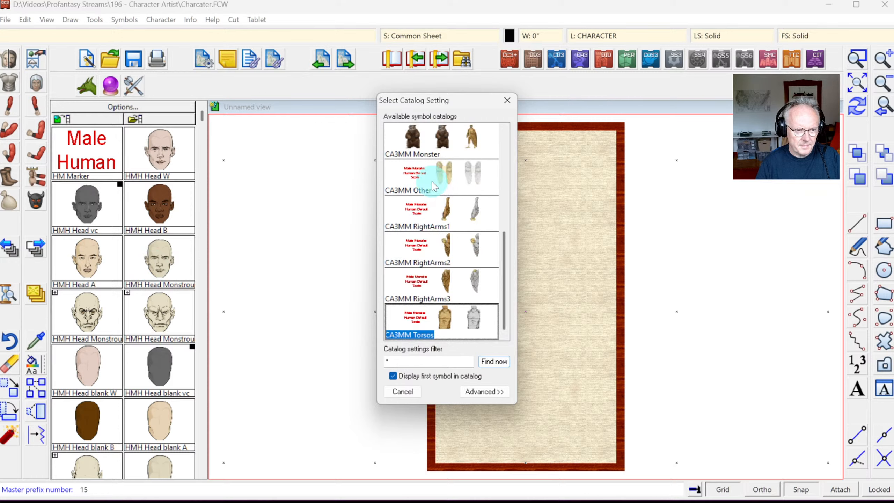
{"action": "left_click", "coordinate": [456, 325]}
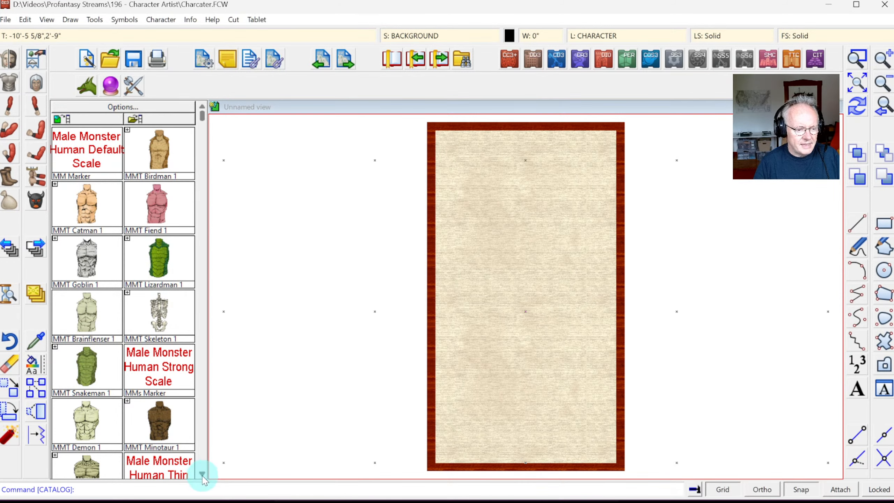
Step: Scroll the torso catalog and expand the Catman torso variants
{"action": "left_click", "coordinate": [202, 473]}
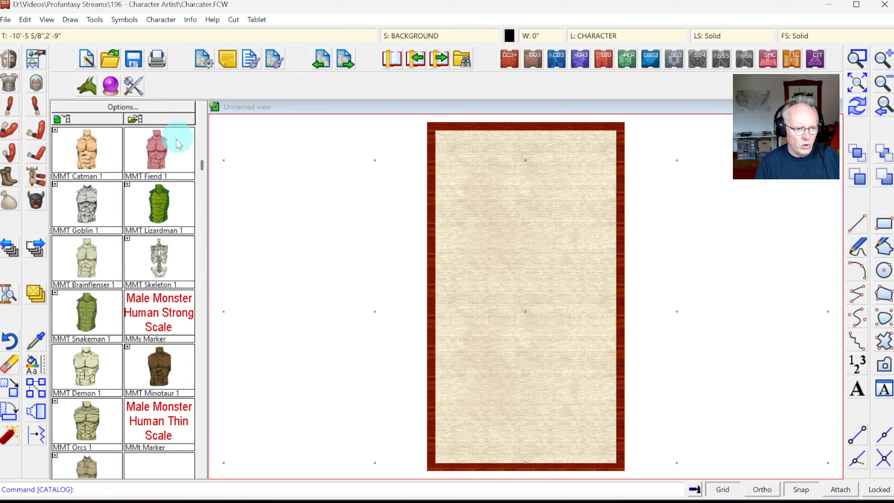
{"action": "scroll", "coordinate": [202, 130], "scroll_direction": "up", "scroll_amount": 1}
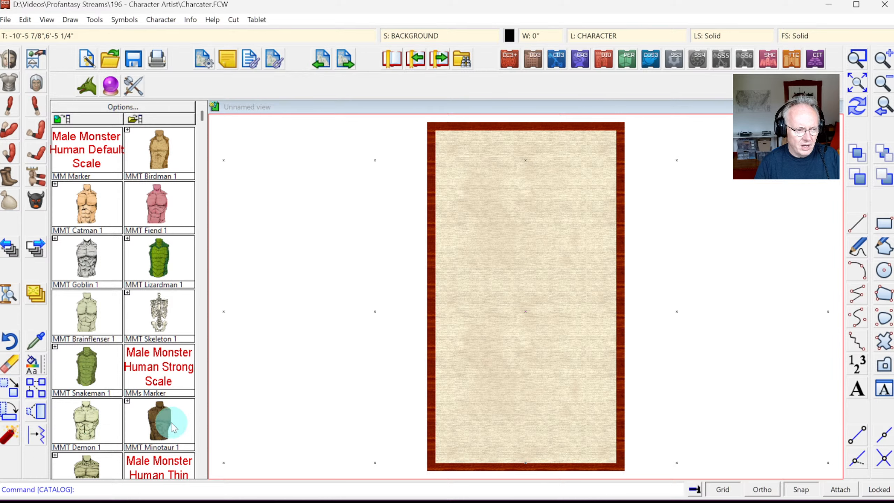
{"action": "left_click", "coordinate": [203, 473]}
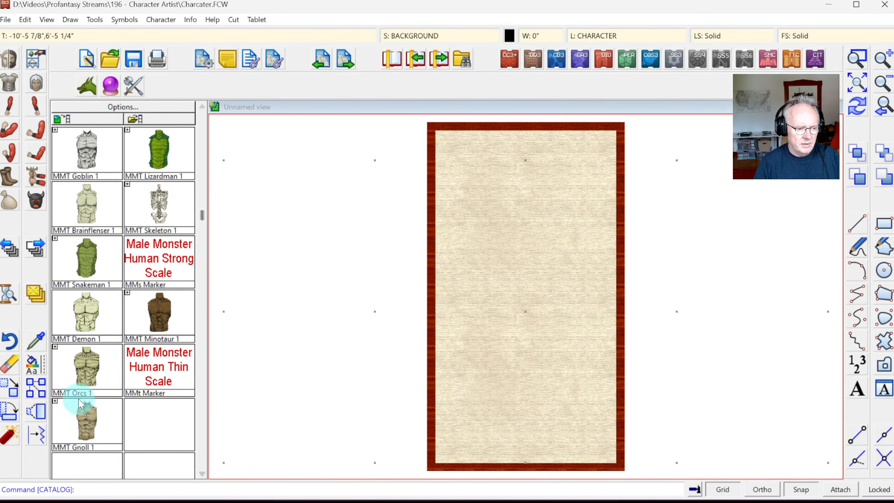
{"action": "left_click", "coordinate": [202, 130]}
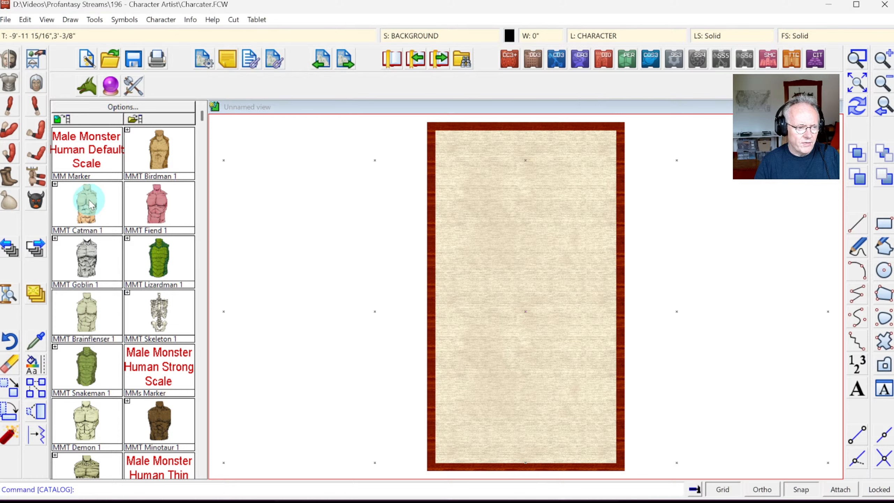
{"action": "left_click", "coordinate": [55, 184]}
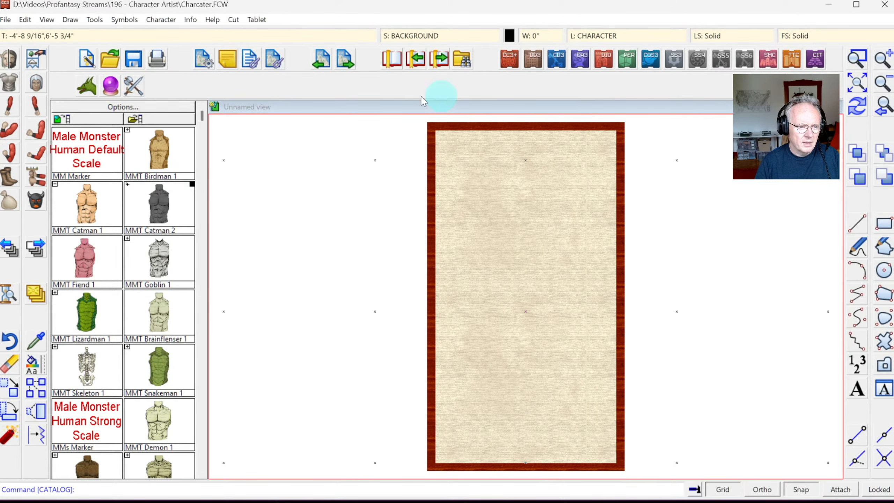
Step: Set the drawing colour to olive and select the MMT Catman 1 torso
{"action": "left_click", "coordinate": [508, 36]}
{"action": "left_click", "coordinate": [400, 273]}
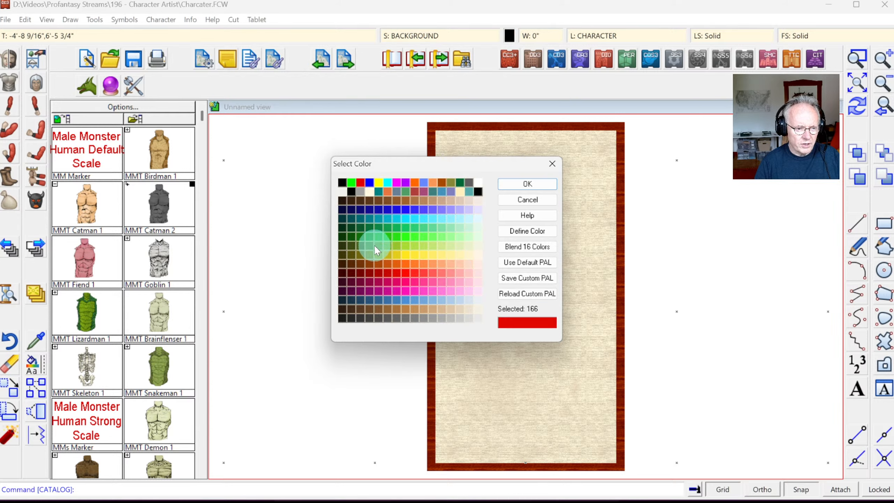
{"action": "left_click", "coordinate": [367, 253]}
{"action": "left_click", "coordinate": [499, 184]}
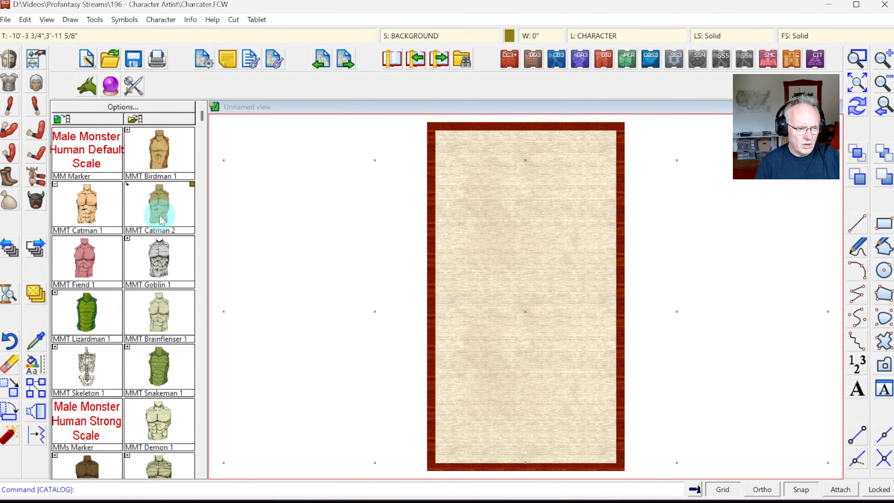
{"action": "left_click", "coordinate": [82, 200]}
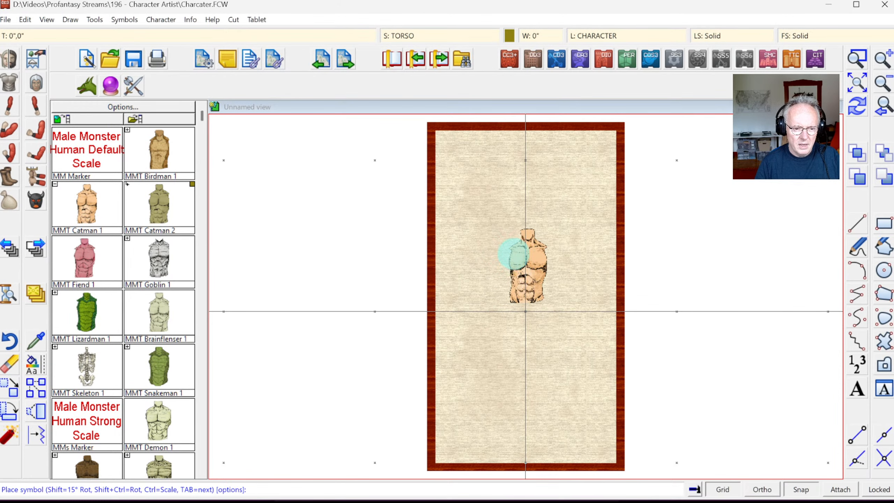
Step: Place the Catman 1 torso at the card centre, zoom in to check it, then view the full page
{"action": "left_click", "coordinate": [513, 254]}
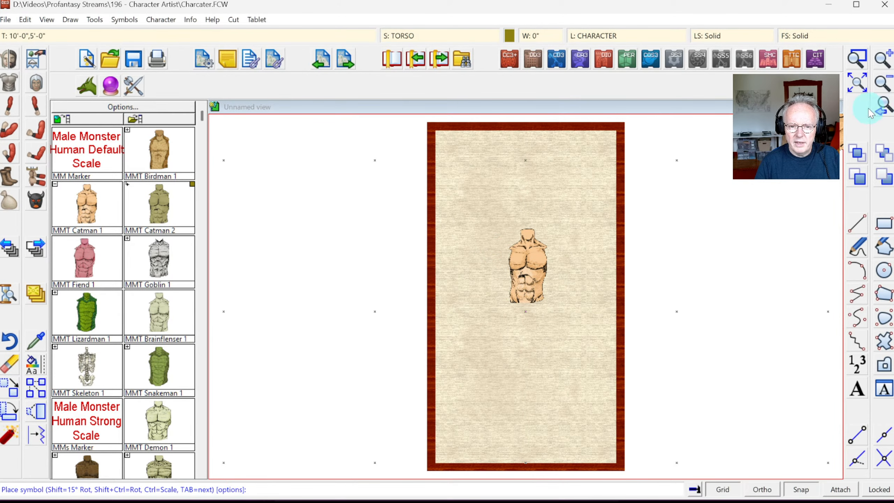
{"action": "left_click", "coordinate": [856, 65]}
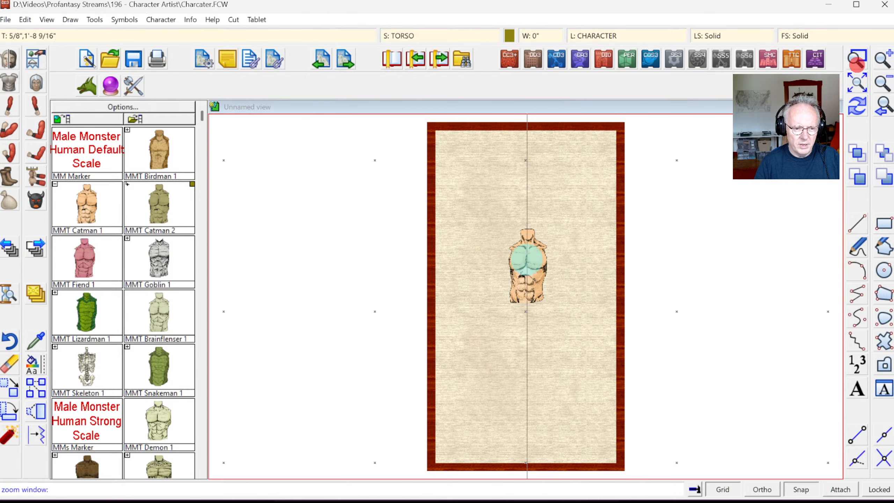
{"action": "left_click", "coordinate": [493, 225]}
{"action": "left_click", "coordinate": [563, 303]}
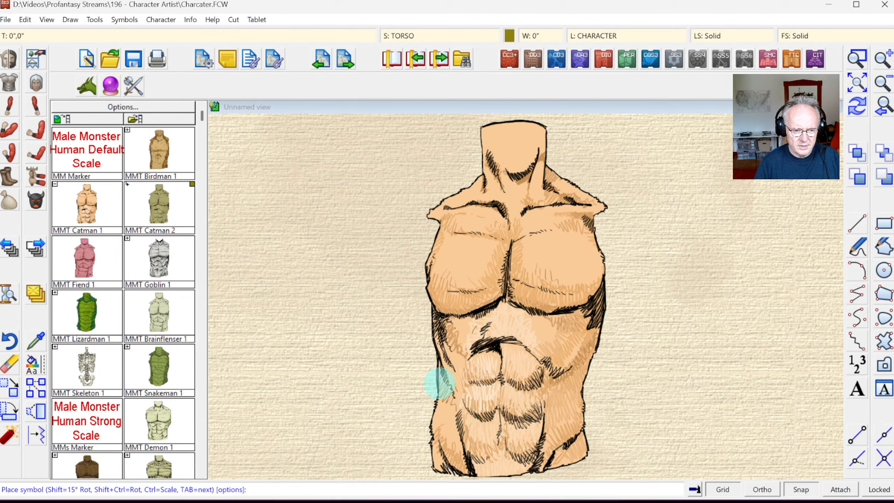
{"action": "left_click", "coordinate": [885, 107]}
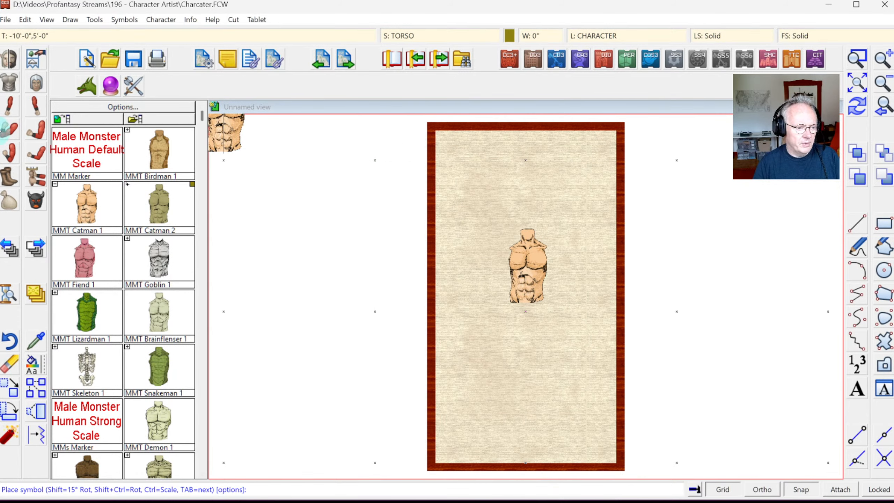
{"action": "left_click", "coordinate": [203, 384]}
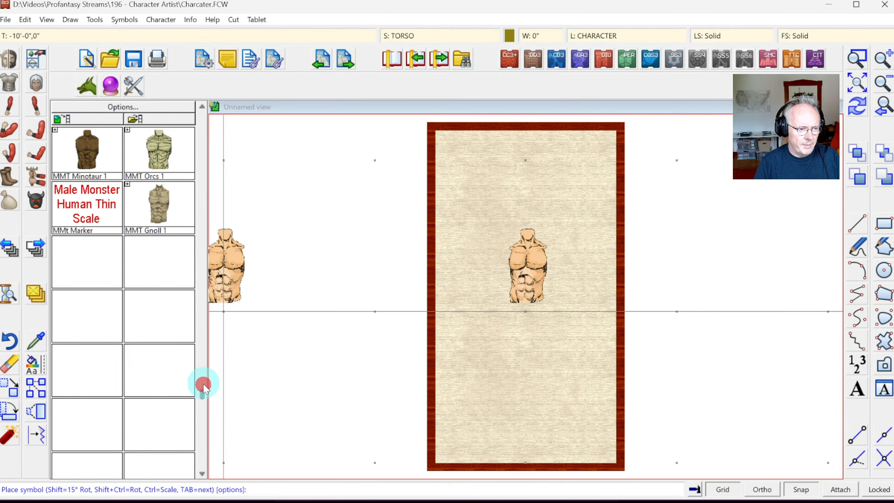
{"action": "left_click", "coordinate": [203, 146]}
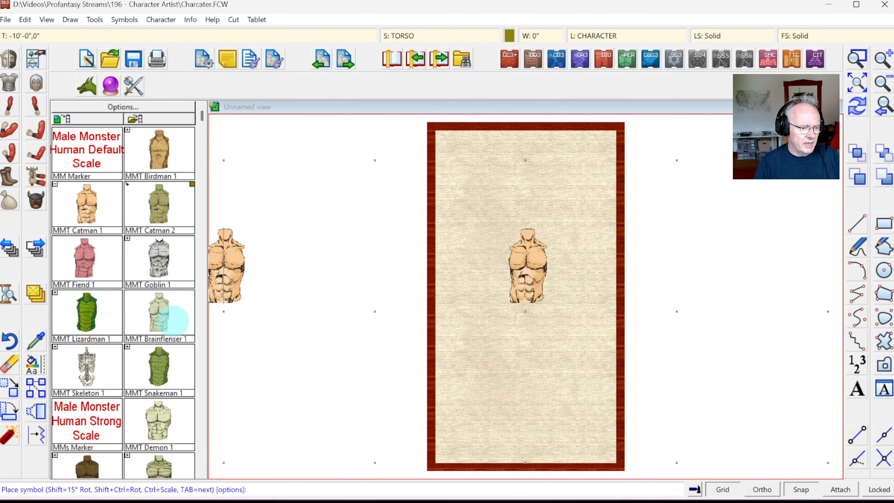
{"action": "left_click", "coordinate": [203, 417]}
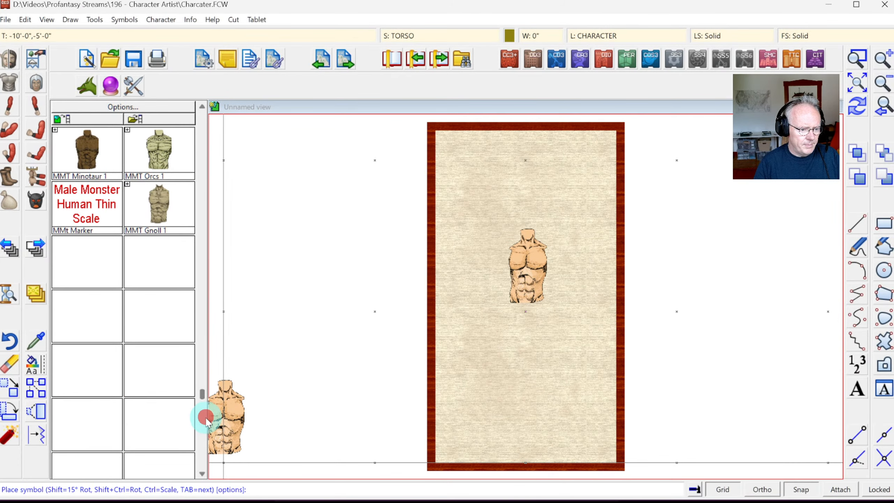
{"action": "left_click", "coordinate": [199, 135]}
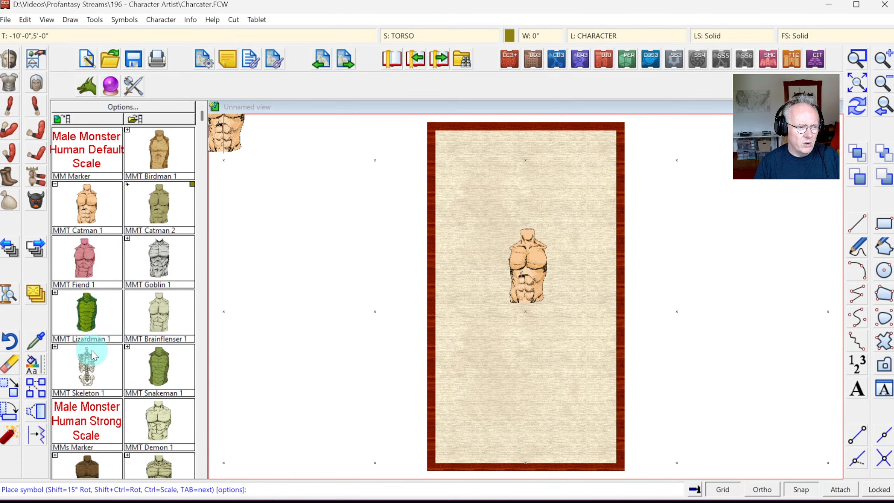
Step: Attach the MML Catman 1 legs with tail beneath the torso
{"action": "left_click", "coordinate": [8, 181]}
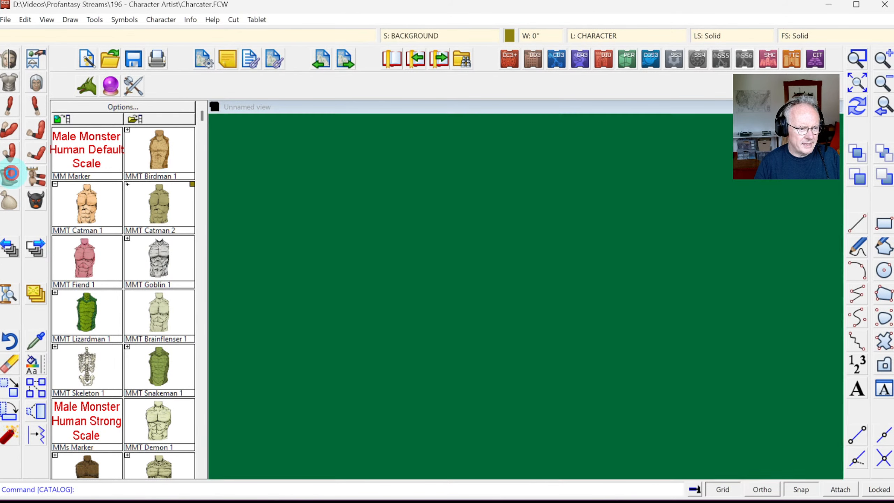
{"action": "left_click", "coordinate": [93, 200]}
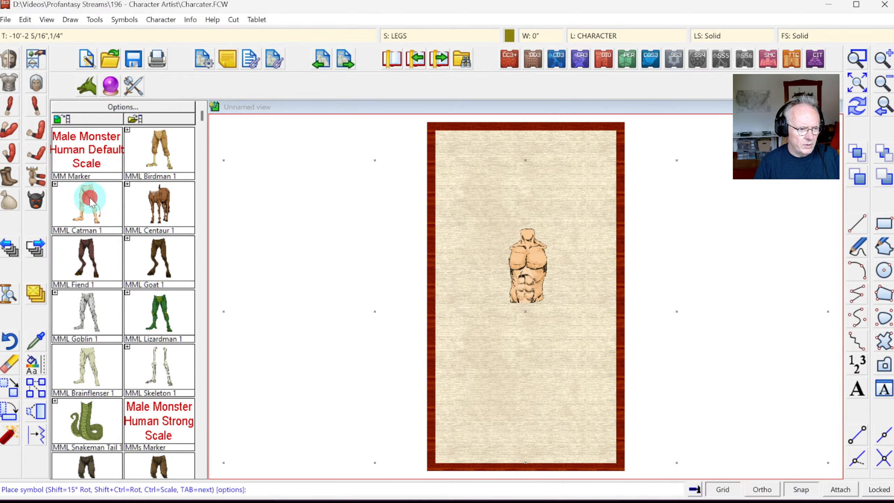
{"action": "left_click", "coordinate": [490, 319]}
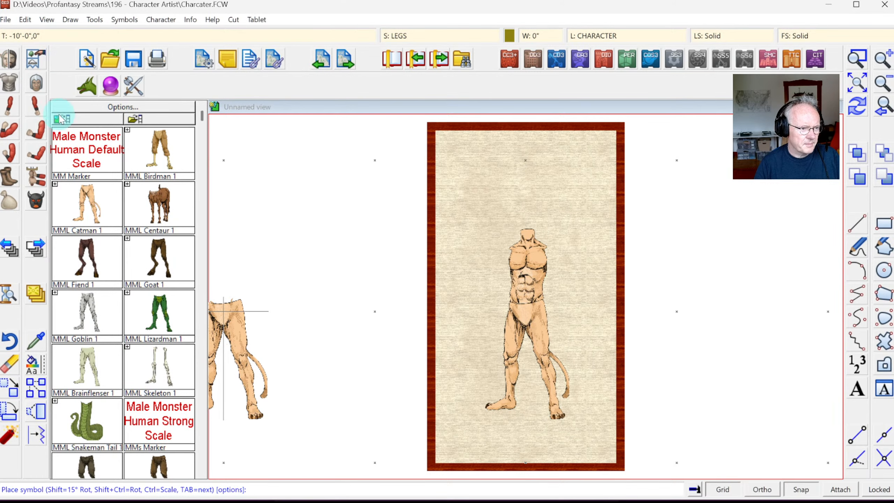
Step: Look through the weapon symbols, then switch to the monster right-arm catalog
{"action": "left_click", "coordinate": [37, 176]}
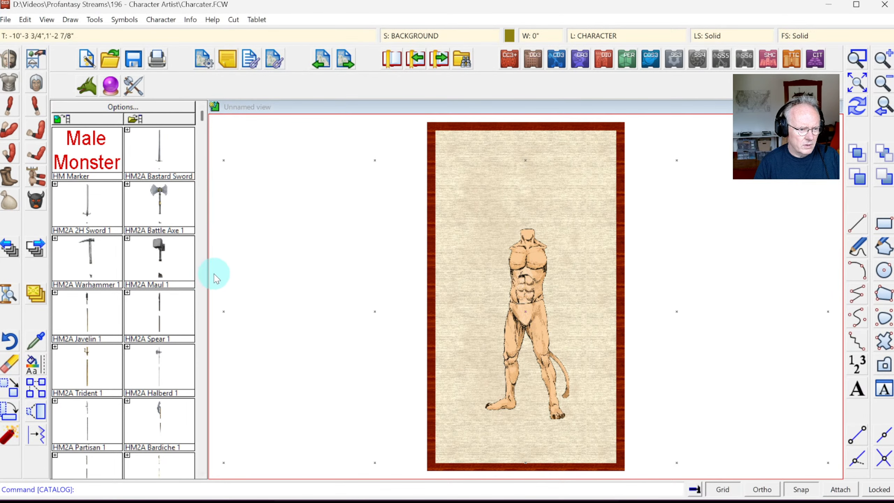
{"action": "left_click", "coordinate": [204, 282]}
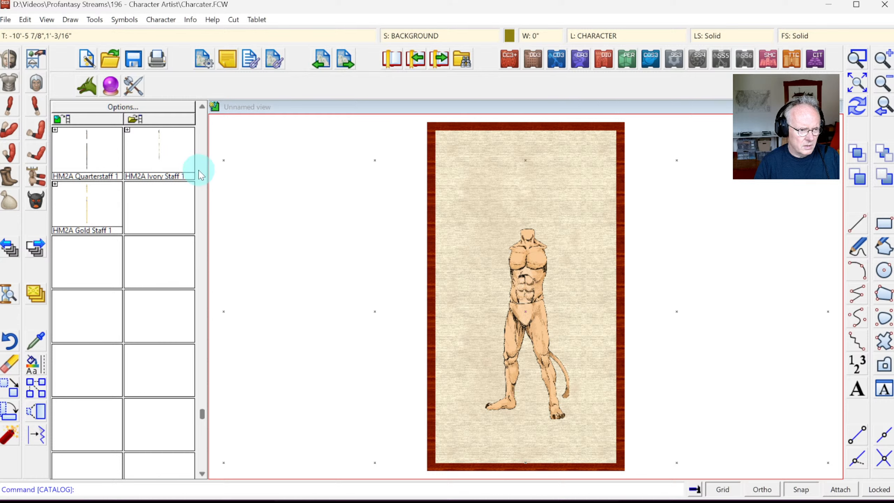
{"action": "left_click", "coordinate": [203, 137]}
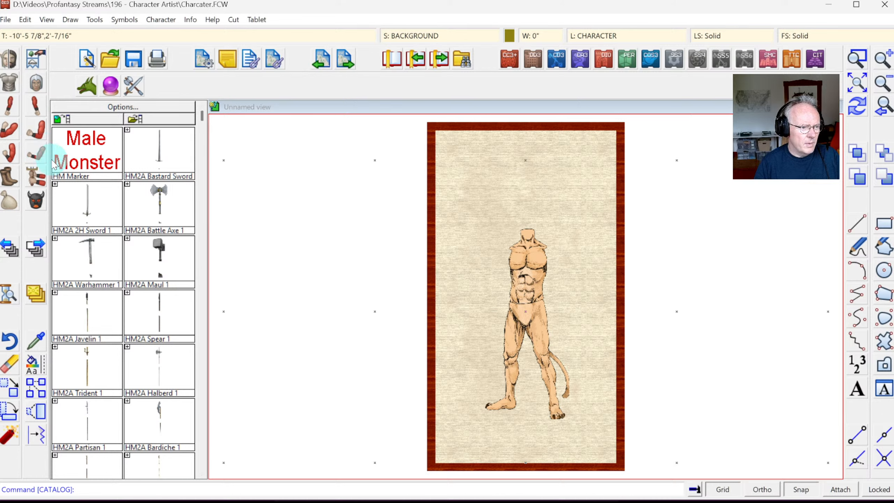
{"action": "left_click", "coordinate": [202, 249]}
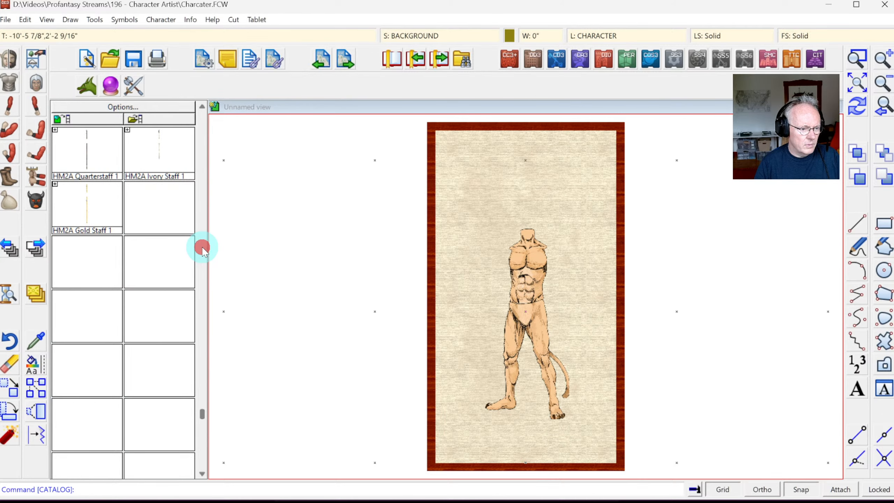
{"action": "left_click", "coordinate": [203, 126]}
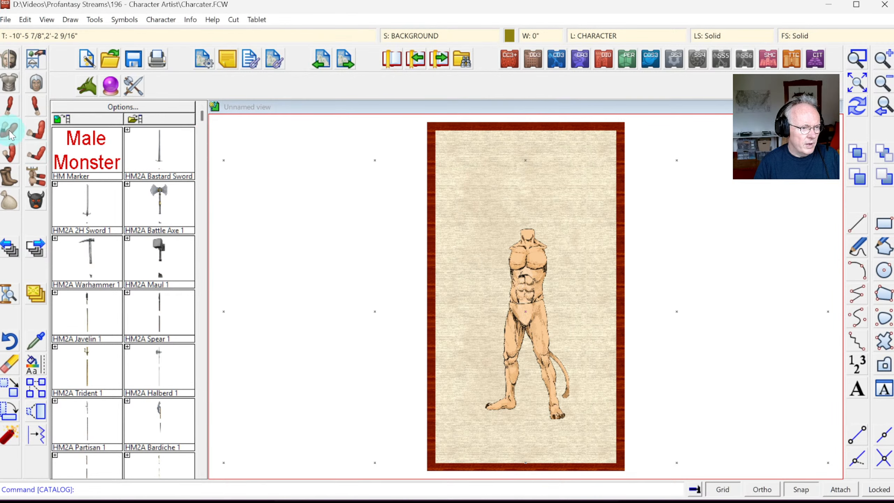
{"action": "left_click", "coordinate": [7, 110]}
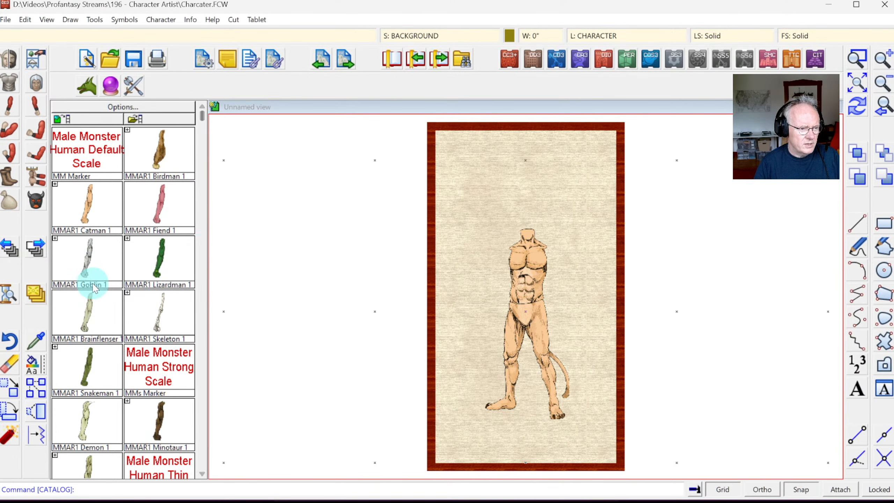
Step: Place the Catman right arm at the figure's shoulder
{"action": "left_click", "coordinate": [89, 211]}
{"action": "left_click", "coordinate": [479, 260]}
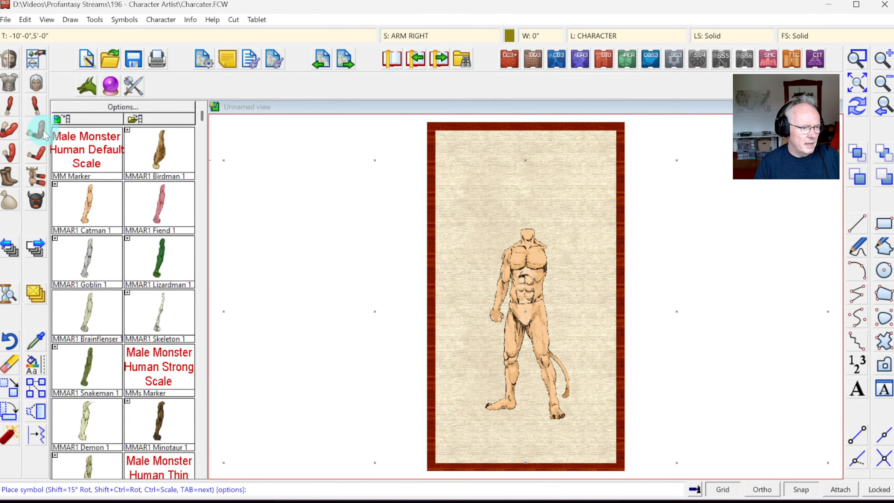
{"action": "left_click", "coordinate": [39, 106]}
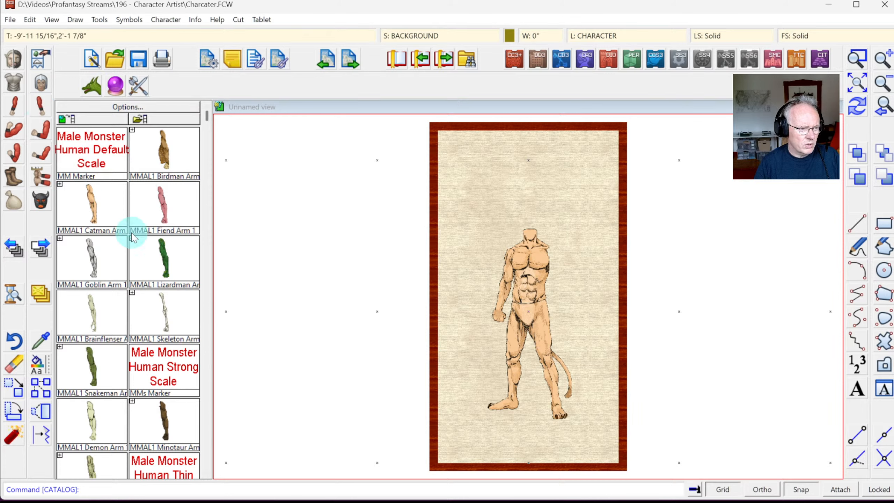
{"action": "left_click", "coordinate": [41, 135]}
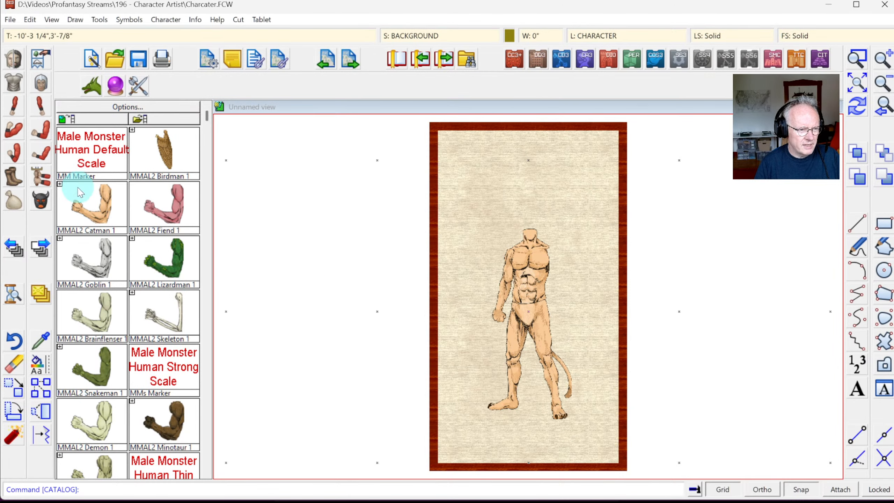
{"action": "left_click", "coordinate": [46, 175]}
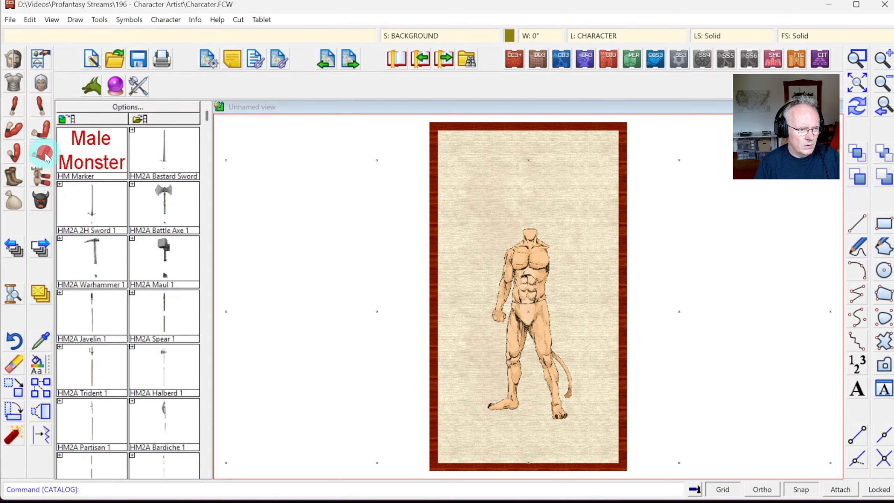
Step: Add the Catman left arm on the other side and bring up the MMH head symbols
{"action": "left_click", "coordinate": [45, 153]}
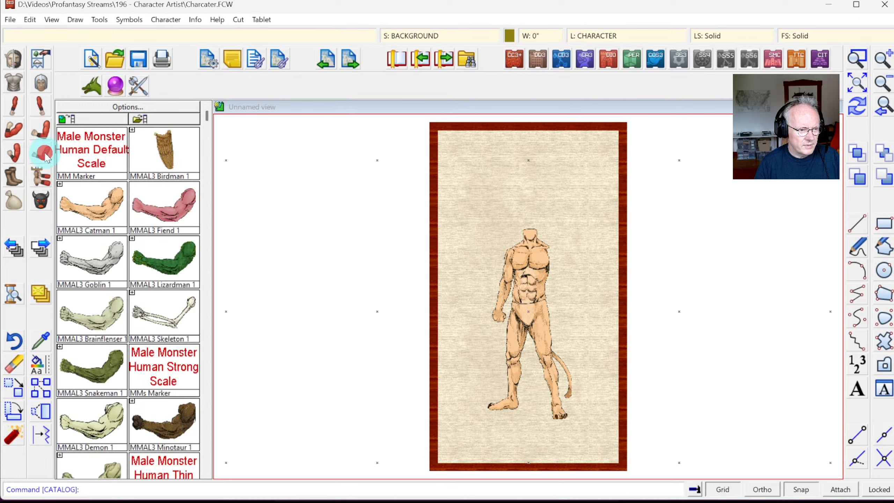
{"action": "left_click", "coordinate": [83, 209]}
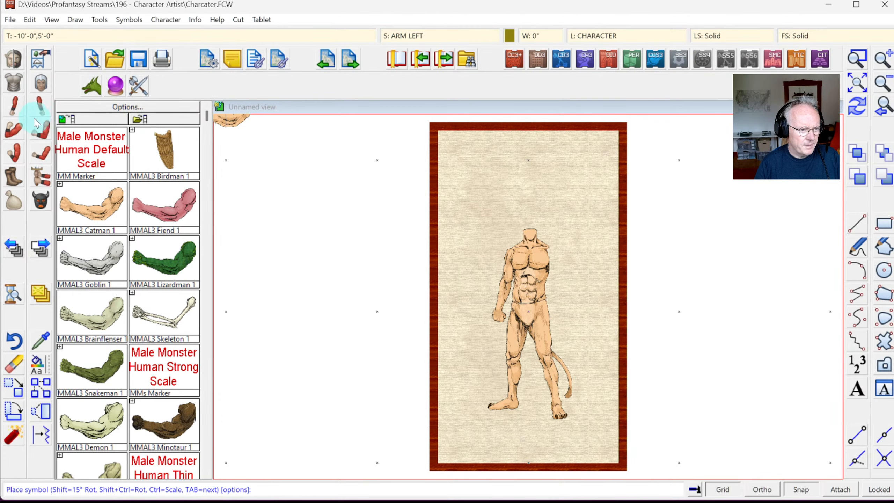
{"action": "left_click", "coordinate": [42, 129]}
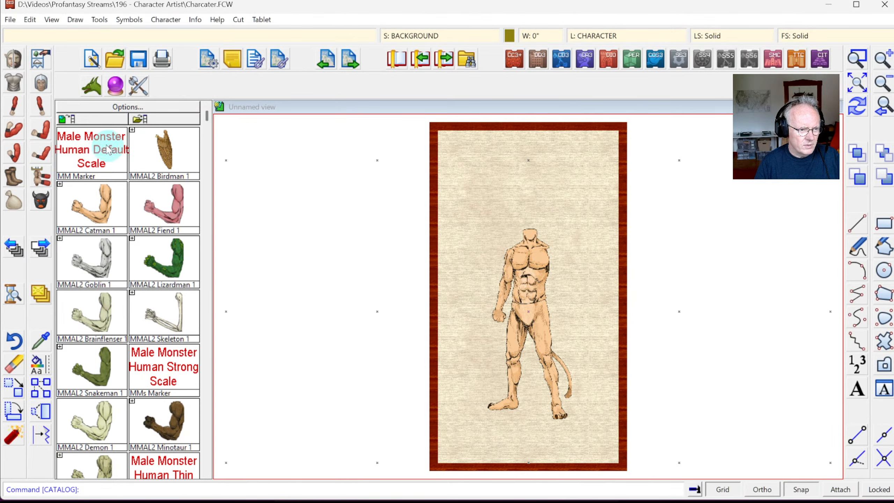
{"action": "left_click", "coordinate": [38, 107]}
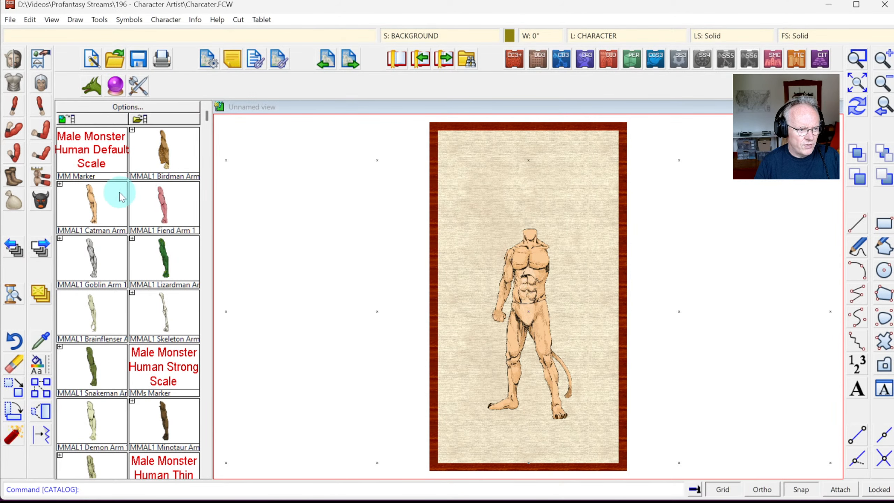
{"action": "left_click", "coordinate": [95, 208]}
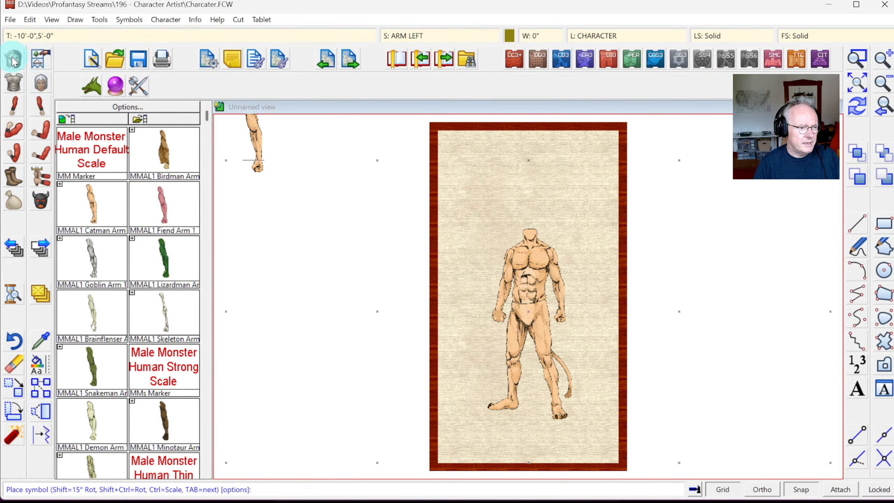
{"action": "left_click", "coordinate": [40, 87]}
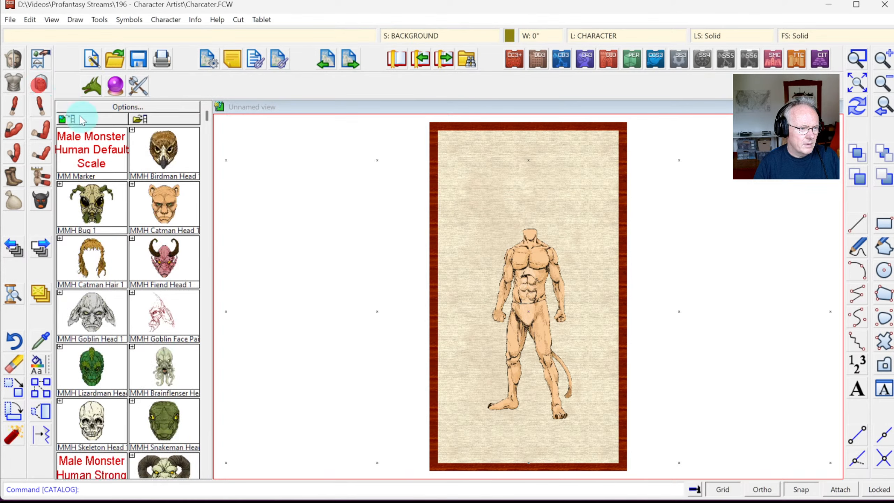
Step: Place MMH Catman Head 1 on the figure's neck
{"action": "left_click", "coordinate": [169, 206]}
{"action": "left_click", "coordinate": [524, 243]}
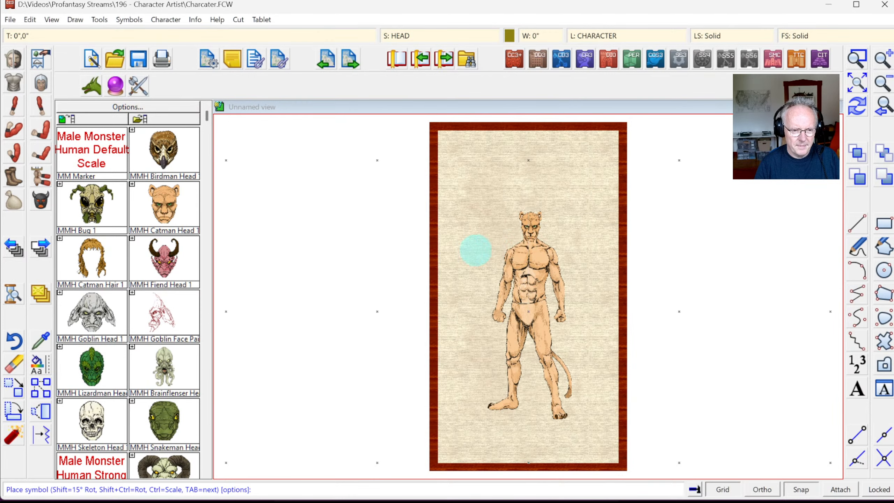
{"action": "left_click", "coordinate": [807, 36]}
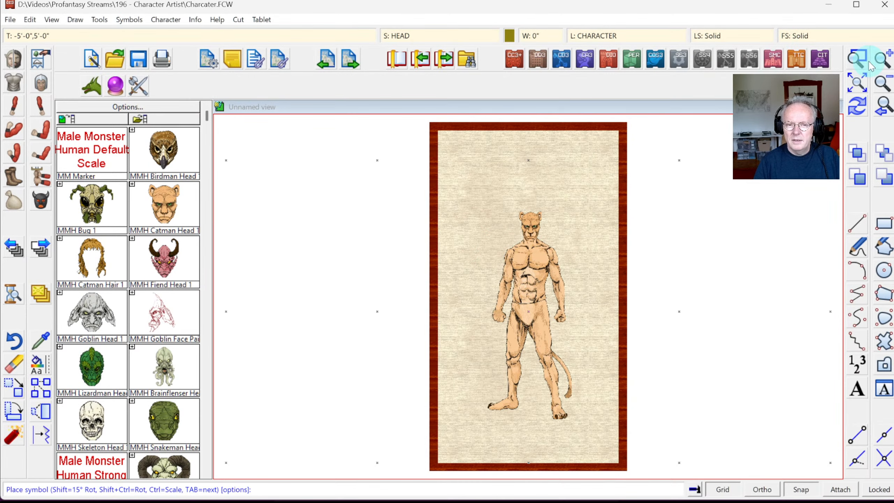
Step: Zoom in on the catman figure and open the Drawing Sheets and Effects dialog
{"action": "left_click", "coordinate": [857, 58]}
{"action": "left_click", "coordinate": [473, 206]}
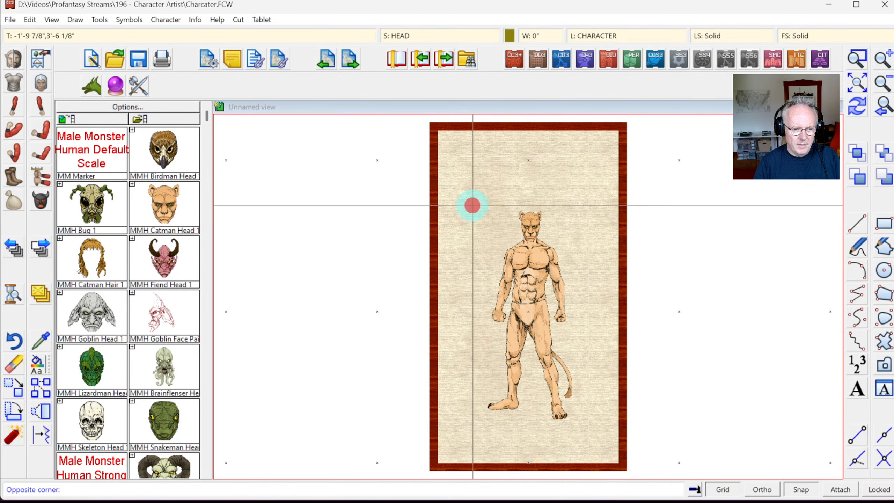
{"action": "left_click", "coordinate": [590, 422]}
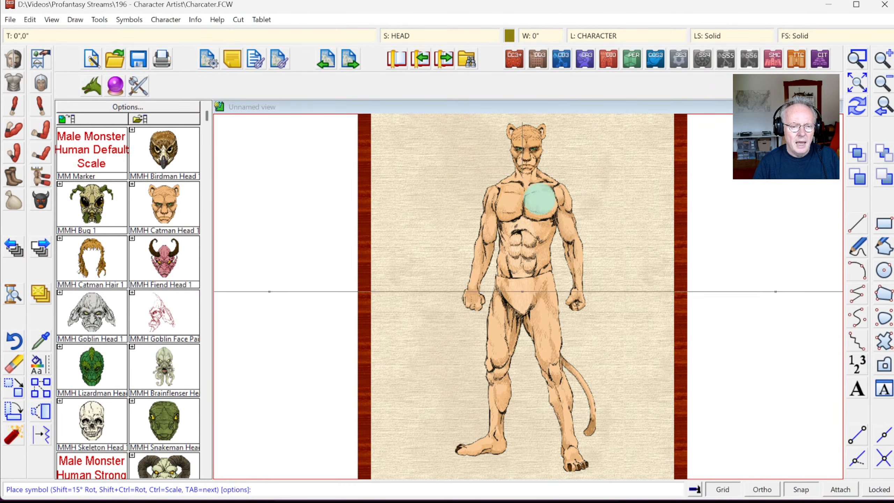
{"action": "left_click", "coordinate": [415, 37]}
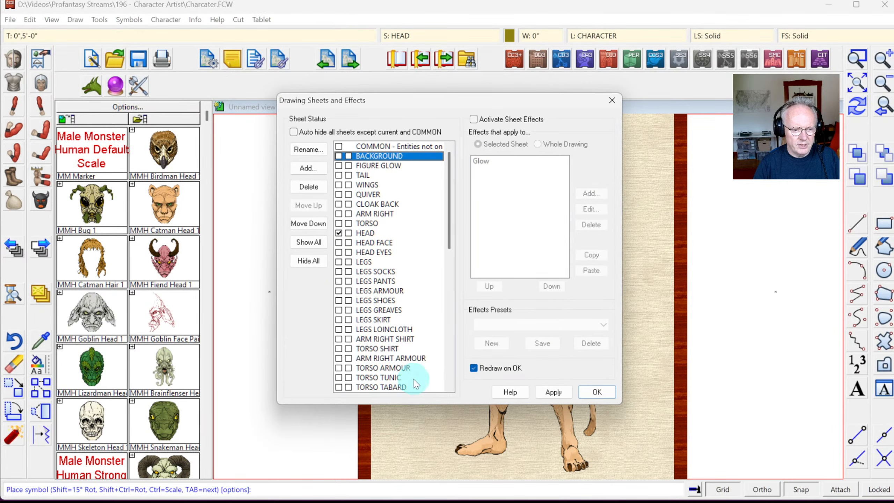
Step: Close the Drawing Sheets and Effects dialog, reopen it from the sheet field, then close it again
{"action": "left_click_drag", "start_coordinate": [450, 200], "coordinate": [447, 155]}
{"action": "left_click", "coordinate": [441, 159]}
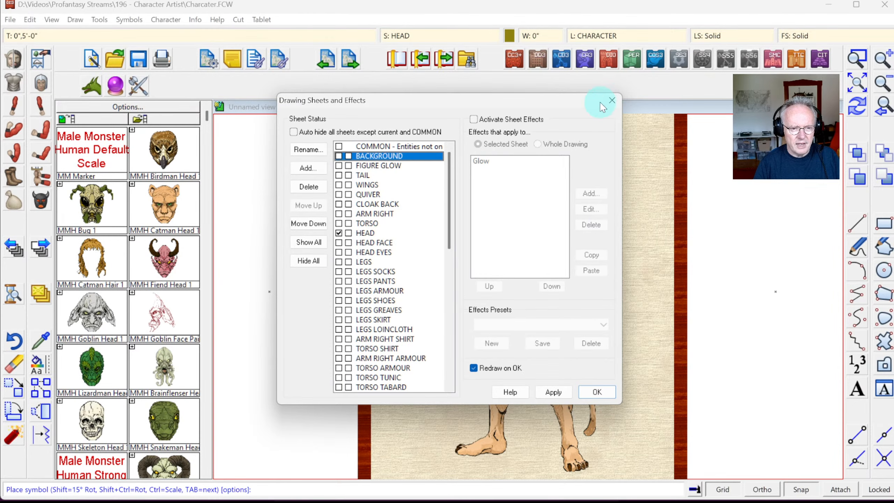
{"action": "left_click", "coordinate": [611, 101]}
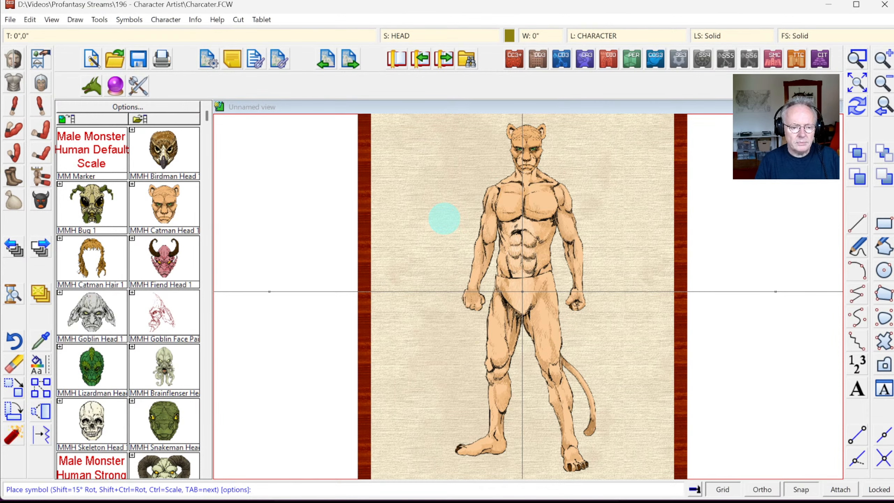
{"action": "left_click", "coordinate": [418, 35]}
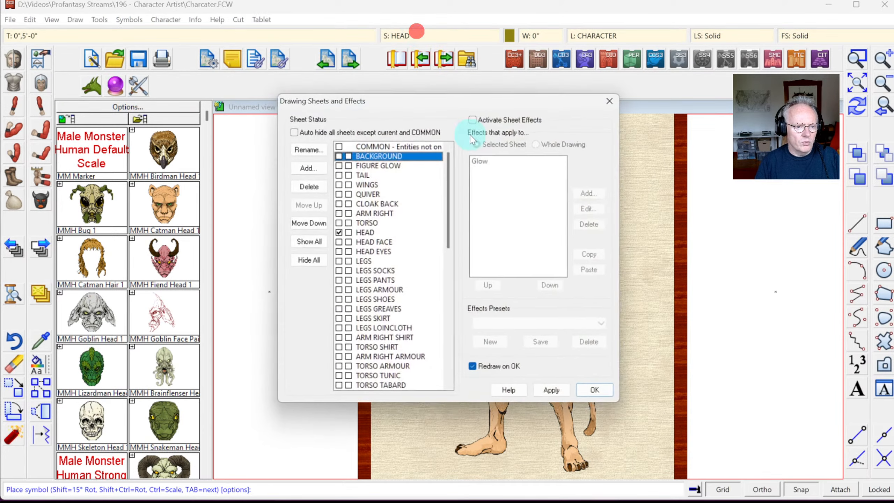
{"action": "left_click", "coordinate": [614, 98]}
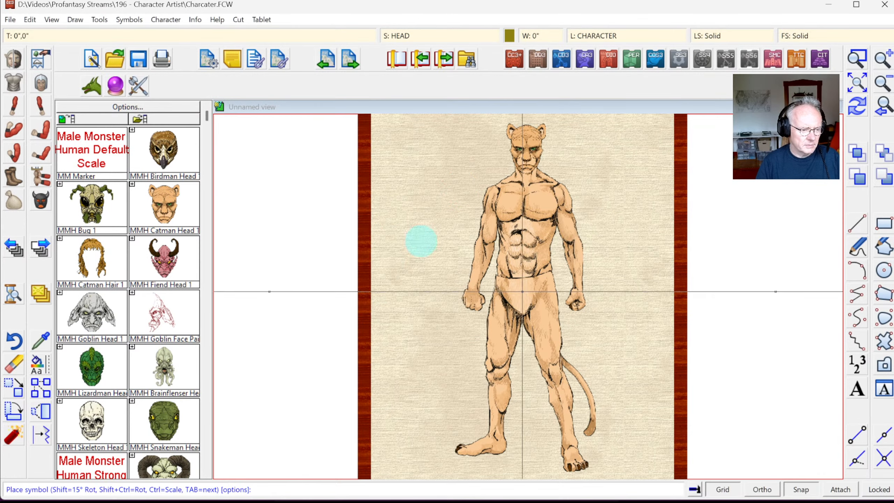
{"action": "left_click", "coordinate": [281, 336]}
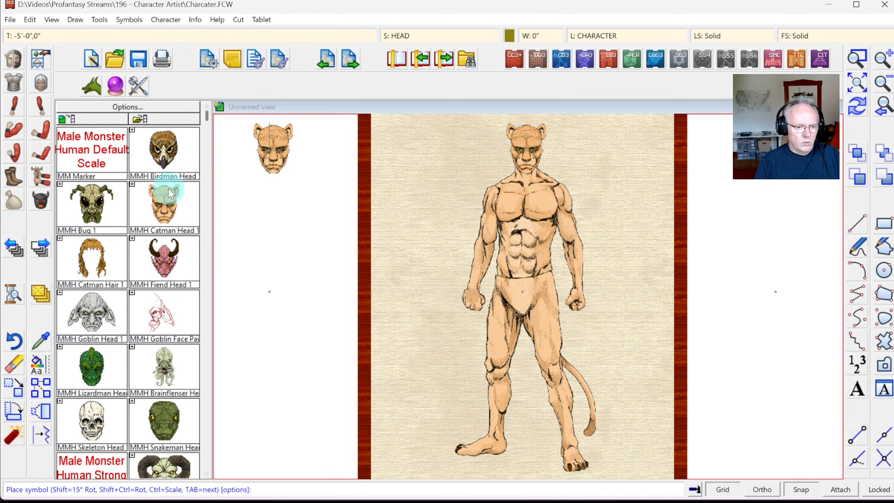
Step: Show the Male Monster torso catalog and open the Choose Race and Sex list
{"action": "left_click", "coordinate": [14, 82]}
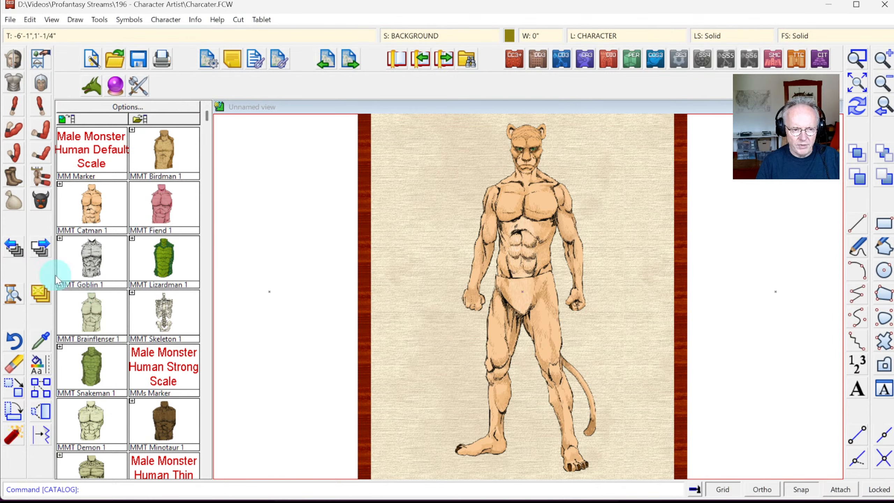
{"action": "left_click", "coordinate": [15, 59]}
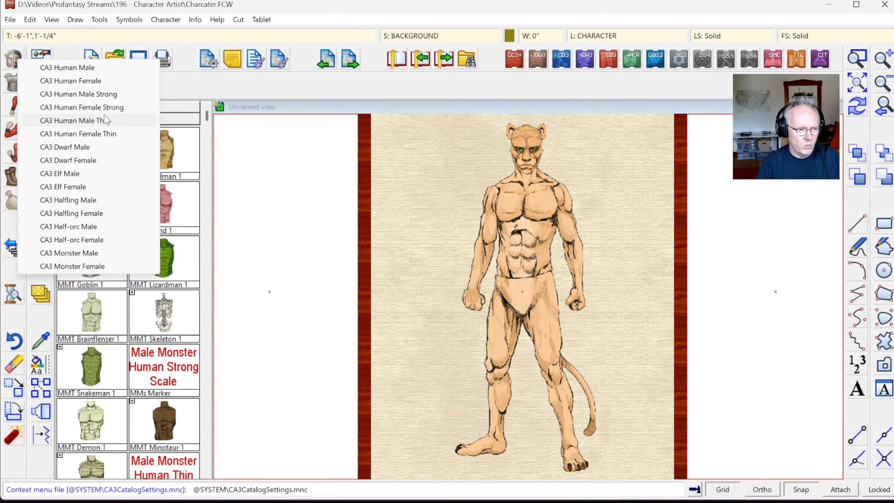
Step: Switch the catalog to CA3 Human Male and pick the HMT Shirt 1 symbol
{"action": "left_click", "coordinate": [67, 68]}
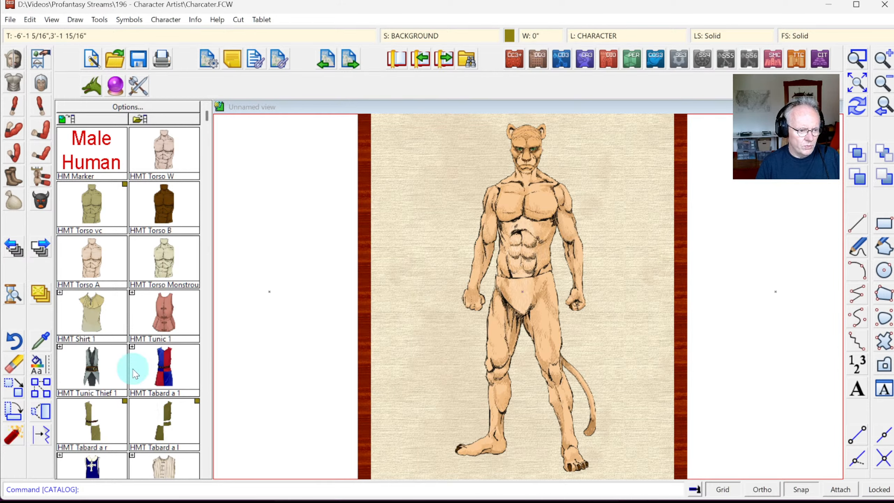
{"action": "left_click", "coordinate": [207, 473]}
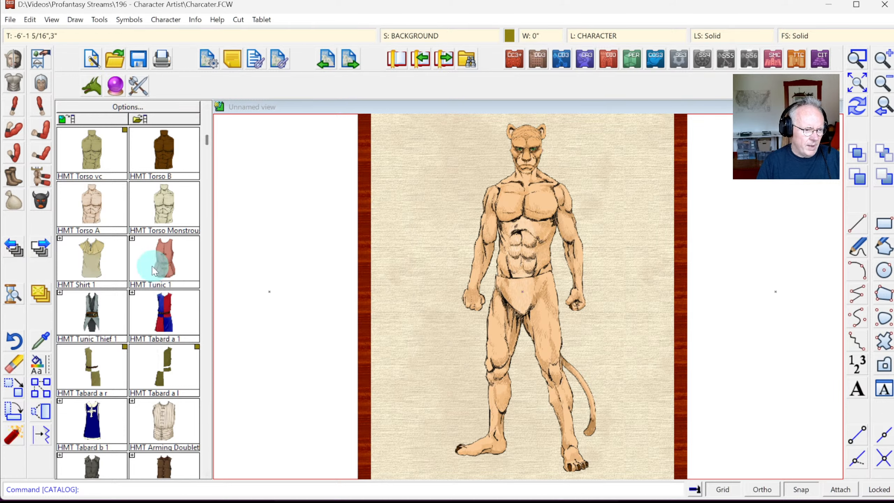
{"action": "left_click", "coordinate": [94, 263]}
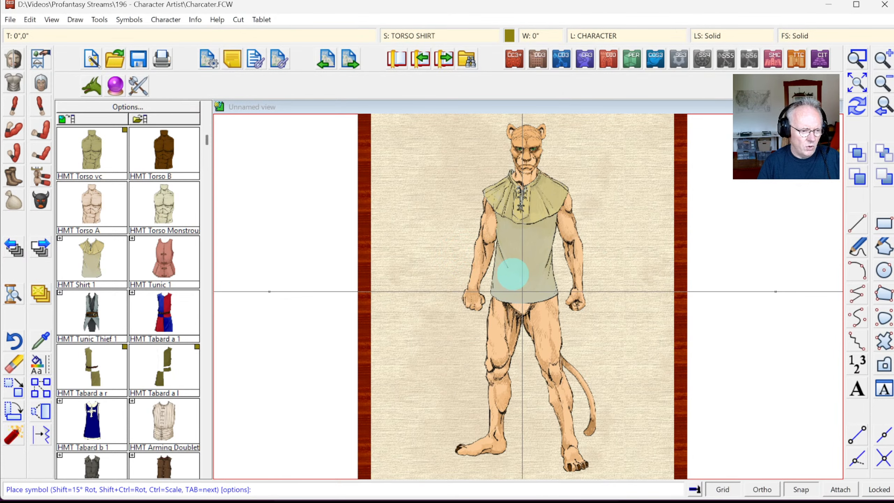
Step: Browse the torso catalog, trying the Arming Doublet and HMT Tunic 1 on the figure
{"action": "left_click", "coordinate": [207, 474]}
{"action": "left_click", "coordinate": [207, 474]}
{"action": "left_click", "coordinate": [207, 473]}
{"action": "left_click", "coordinate": [207, 473]}
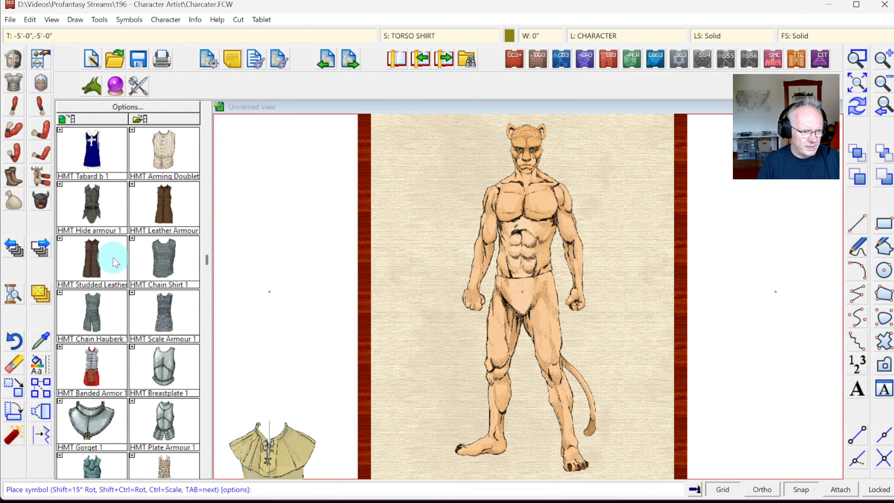
{"action": "left_click", "coordinate": [207, 473]}
{"action": "left_click", "coordinate": [207, 473]}
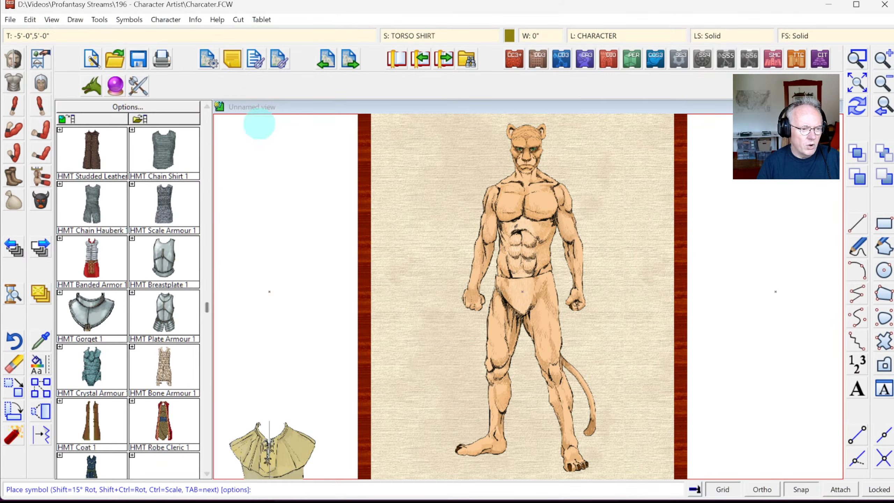
{"action": "left_click", "coordinate": [207, 107]}
{"action": "left_click", "coordinate": [207, 107]}
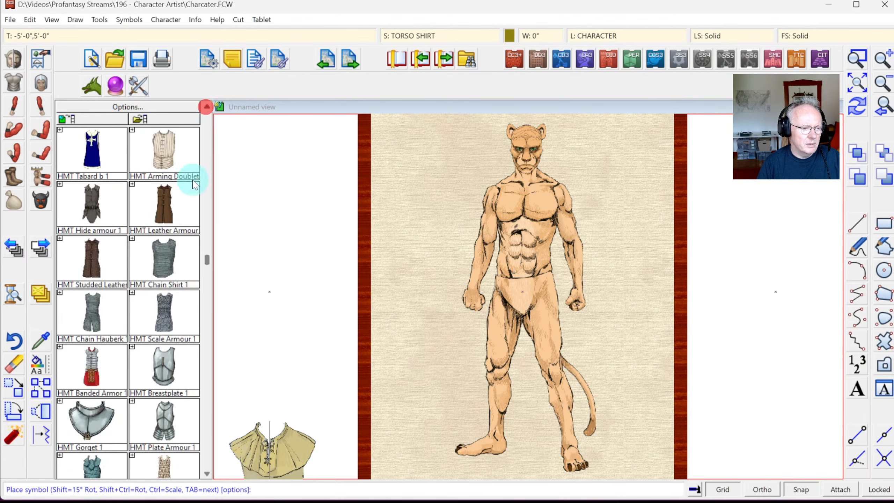
{"action": "left_click", "coordinate": [206, 107]}
{"action": "left_click", "coordinate": [207, 107]}
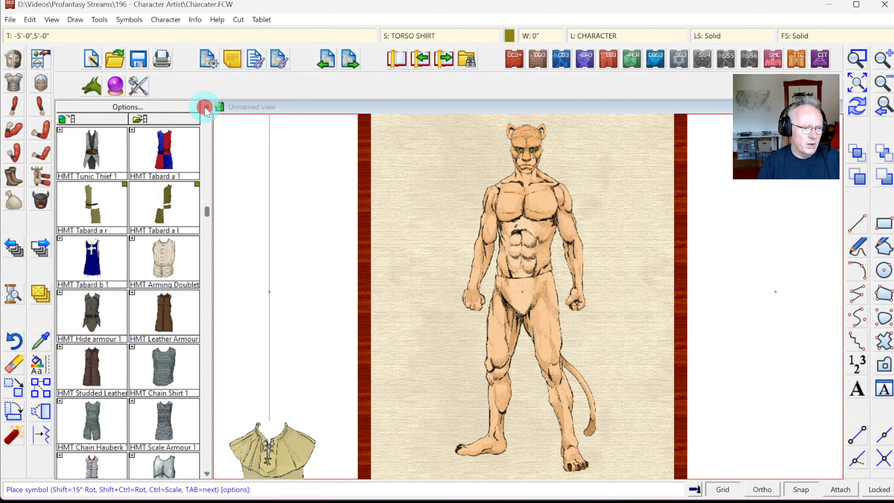
{"action": "left_click", "coordinate": [164, 260]}
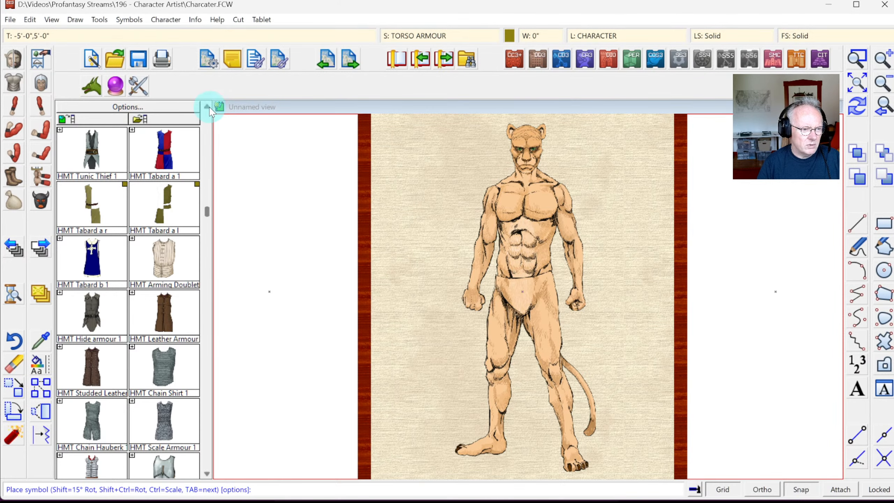
{"action": "left_click", "coordinate": [207, 107]}
{"action": "left_click", "coordinate": [207, 107]}
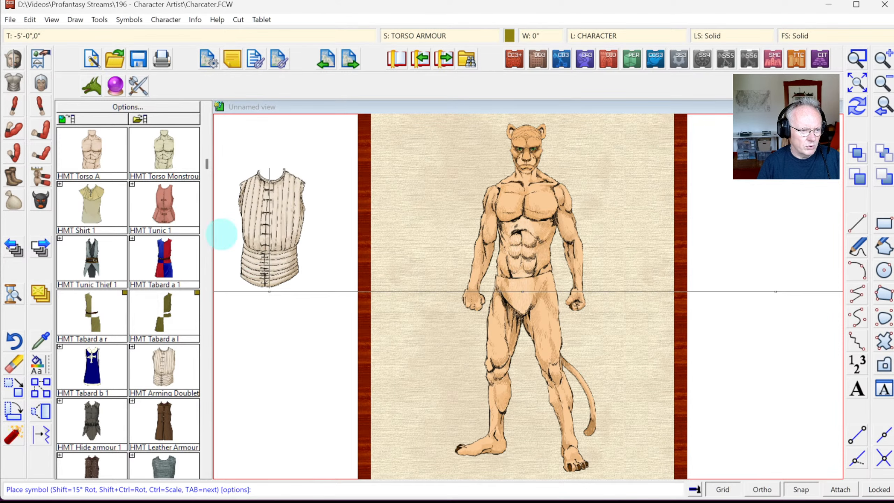
{"action": "left_click", "coordinate": [169, 197]}
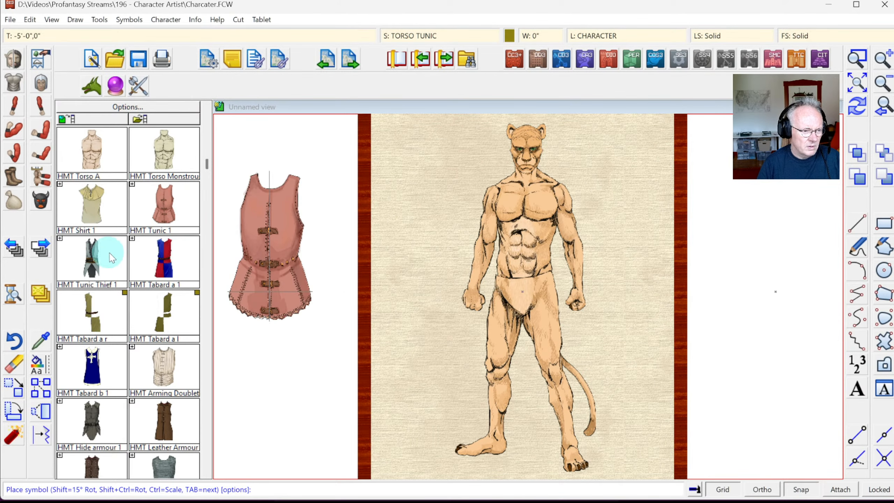
Step: Place Tunic Thief 1 on the catman's torso with Snap on, centred on the figure
{"action": "left_click_drag", "start_coordinate": [109, 257], "coordinate": [535, 255]}
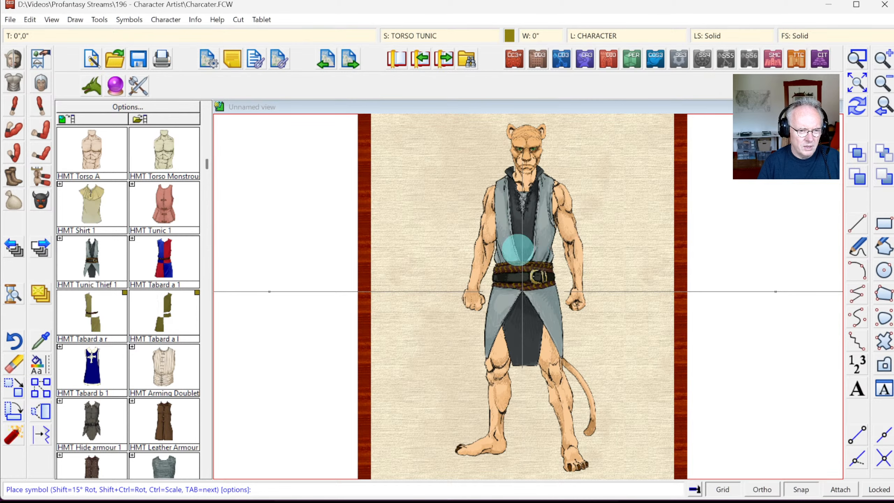
{"action": "left_click", "coordinate": [518, 249]}
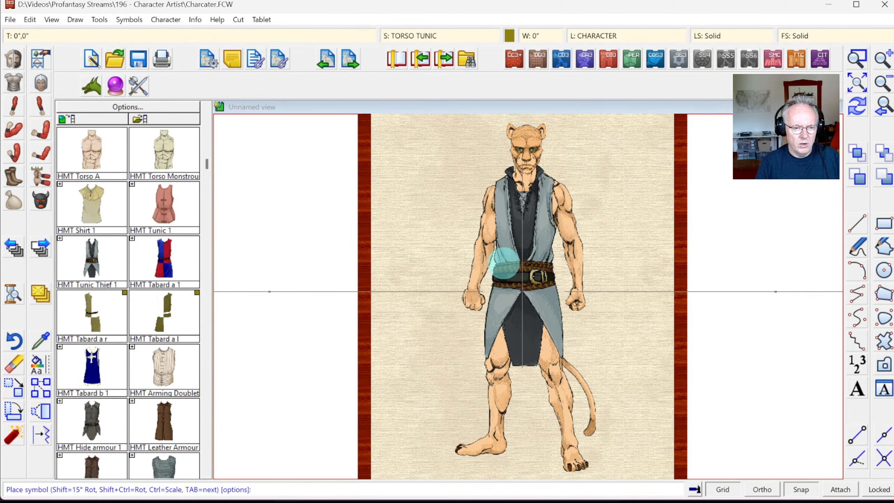
{"action": "left_click", "coordinate": [506, 265]}
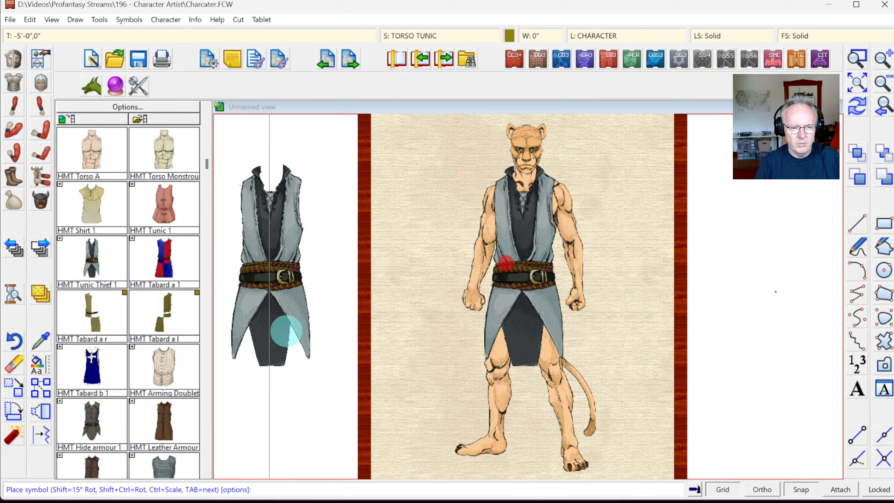
{"action": "left_click", "coordinate": [857, 107]}
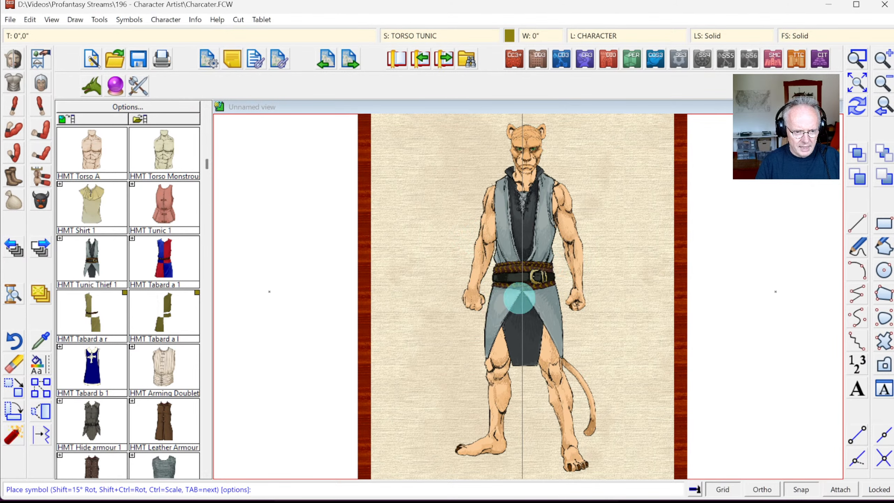
{"action": "left_click", "coordinate": [519, 299]}
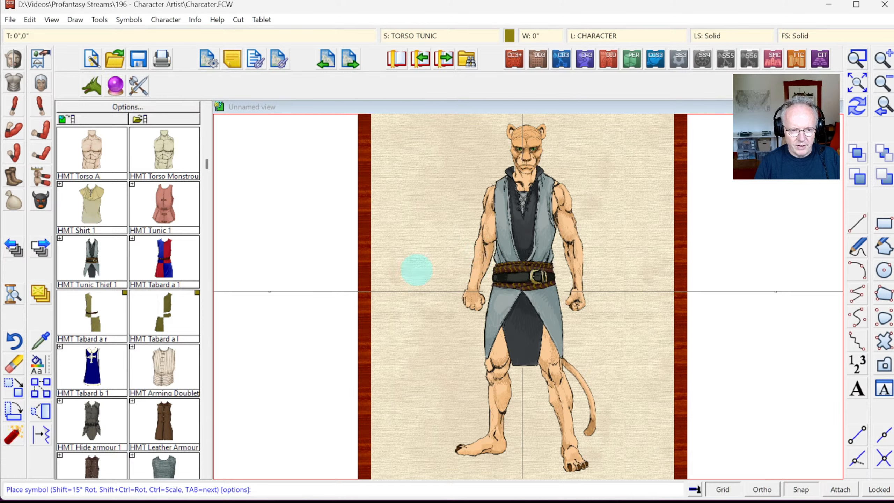
{"action": "left_click", "coordinate": [522, 256]}
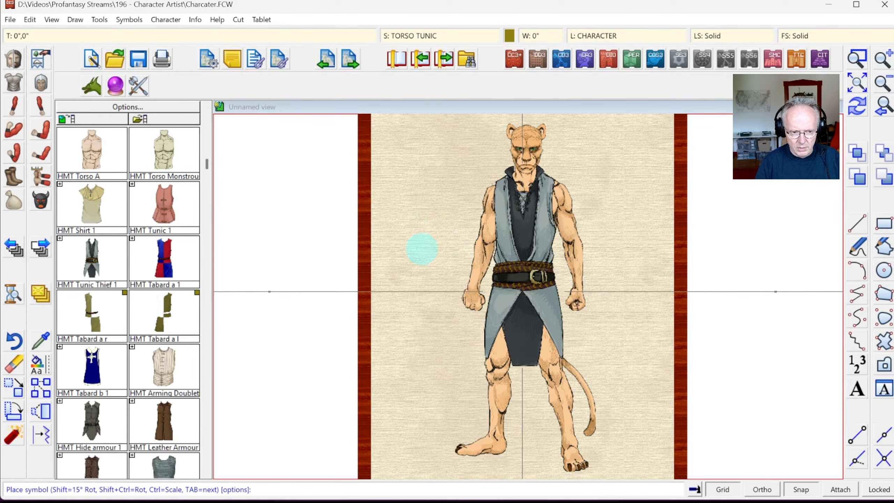
{"action": "left_click", "coordinate": [804, 489]}
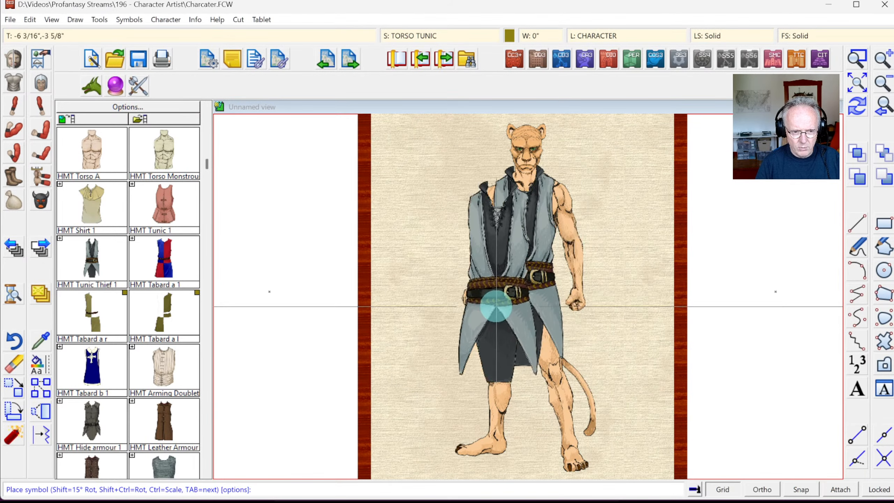
{"action": "left_click", "coordinate": [800, 491]}
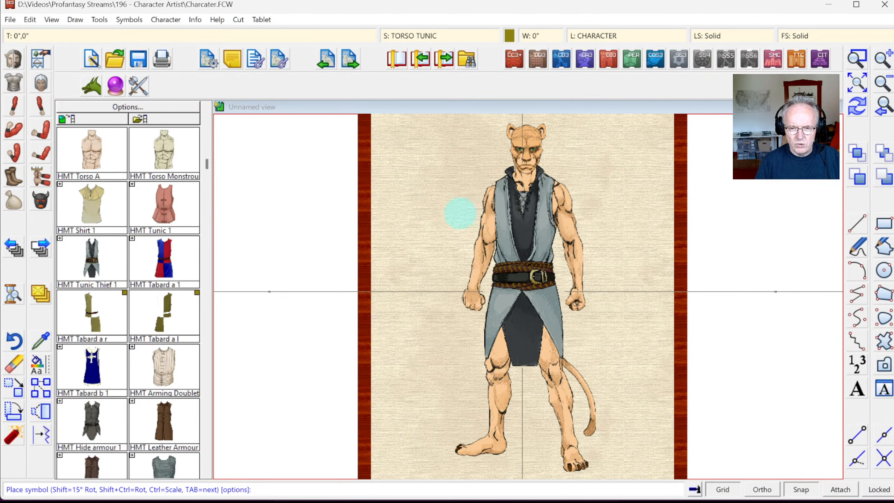
Step: Place the HMR1 Sleeves 1 symbol on the catman's right arm
{"action": "left_click", "coordinate": [14, 109]}
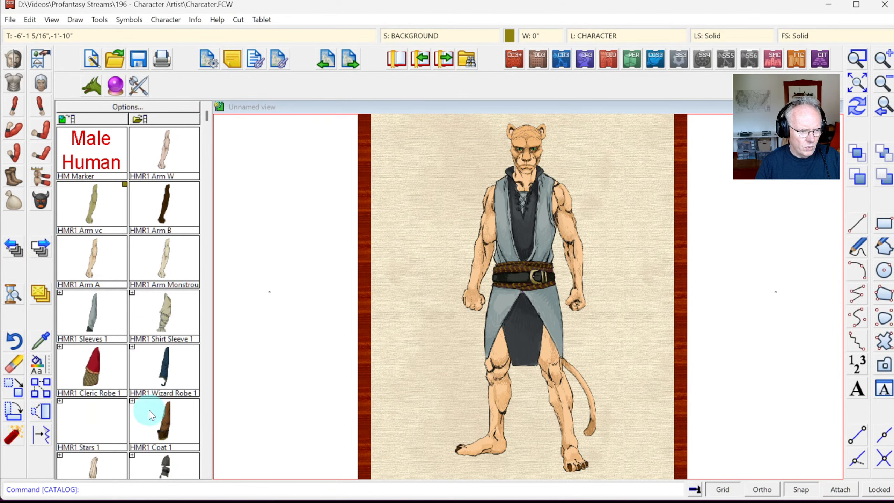
{"action": "left_click", "coordinate": [206, 474]}
{"action": "left_click", "coordinate": [206, 474]}
{"action": "left_click", "coordinate": [207, 473]}
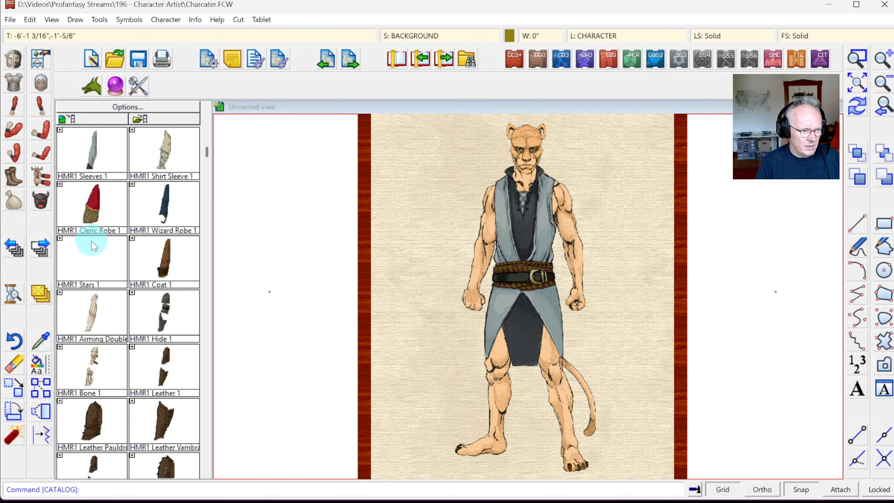
{"action": "left_click", "coordinate": [102, 160]}
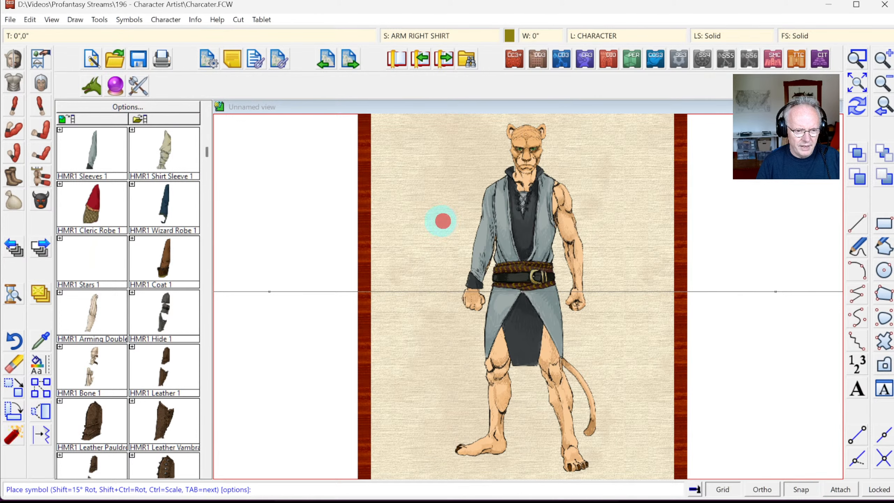
{"action": "left_click", "coordinate": [443, 221]}
{"action": "left_click", "coordinate": [860, 113]}
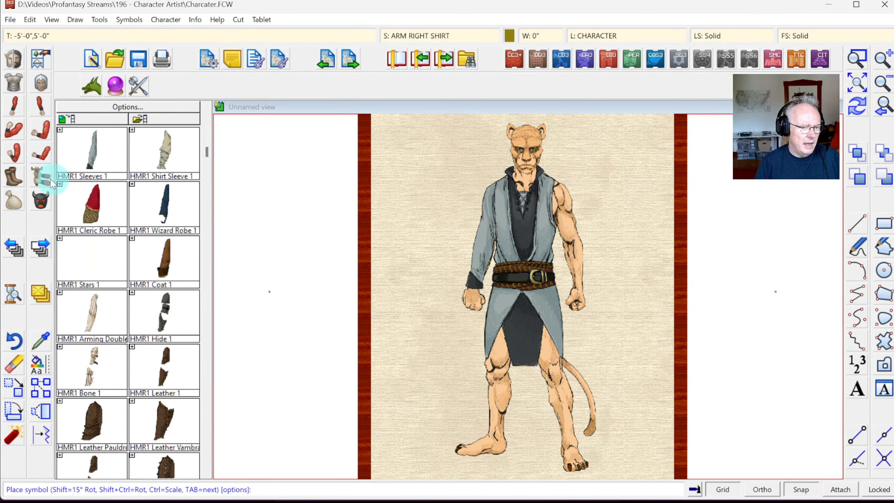
Step: Place HMAL1 Sleeves 1 on the left arm, then show the Legs clothing catalog
{"action": "left_click", "coordinate": [39, 107]}
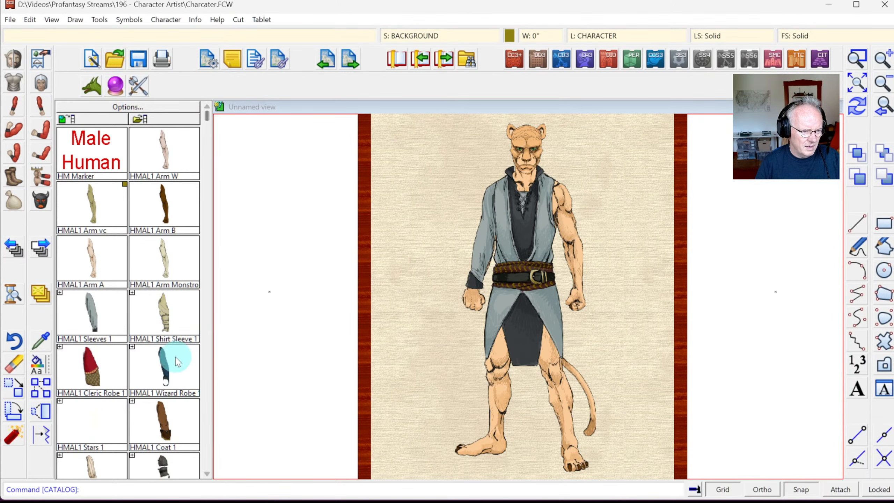
{"action": "left_click", "coordinate": [90, 312]}
{"action": "left_click", "coordinate": [517, 271]}
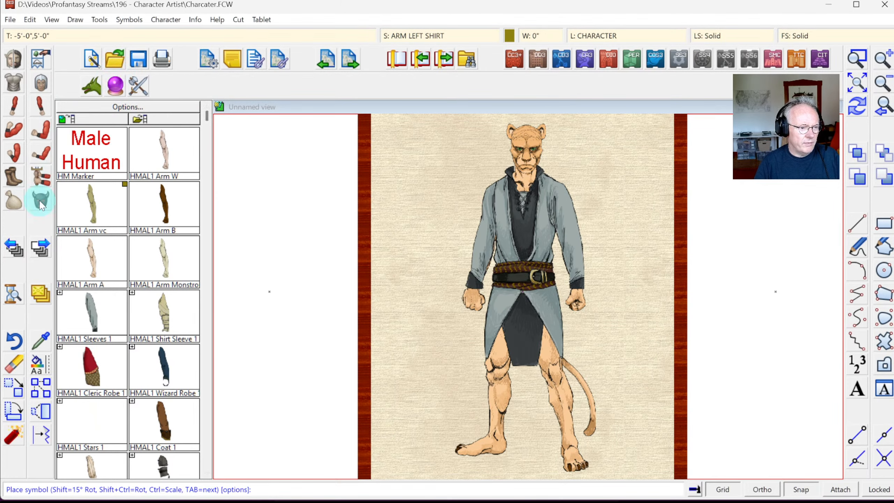
{"action": "left_click", "coordinate": [16, 180]}
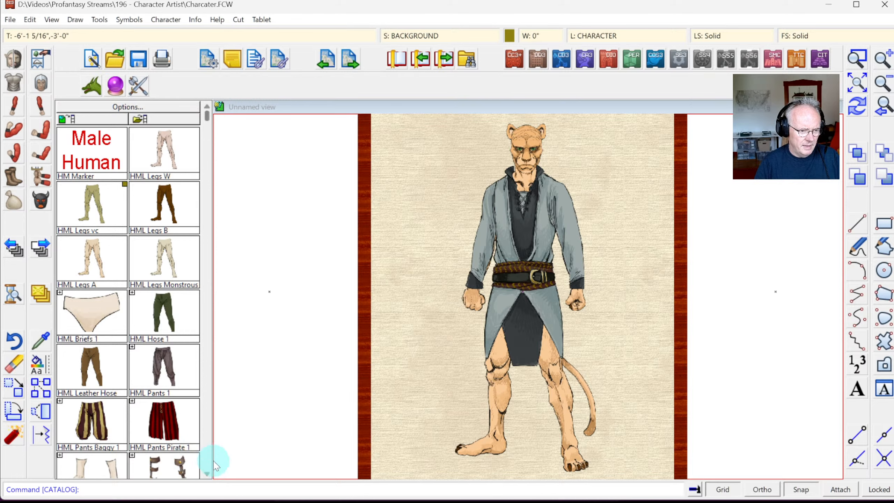
{"action": "left_click", "coordinate": [161, 363]}
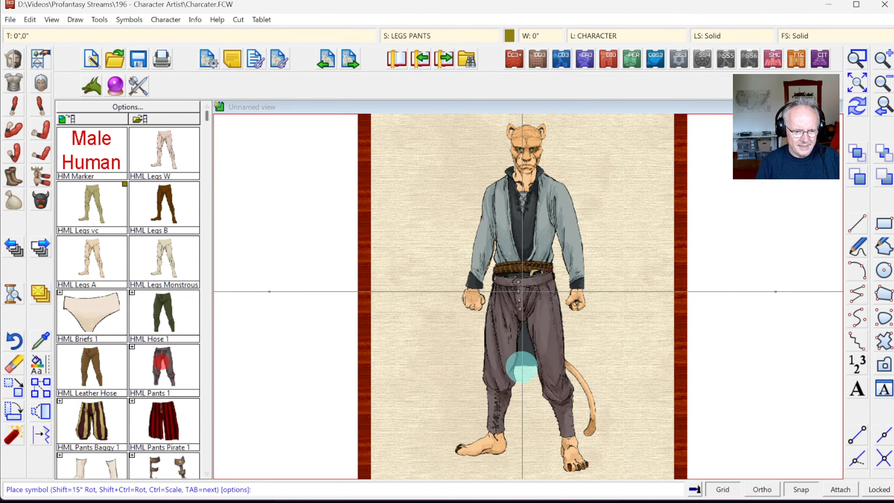
{"action": "left_click", "coordinate": [165, 314]}
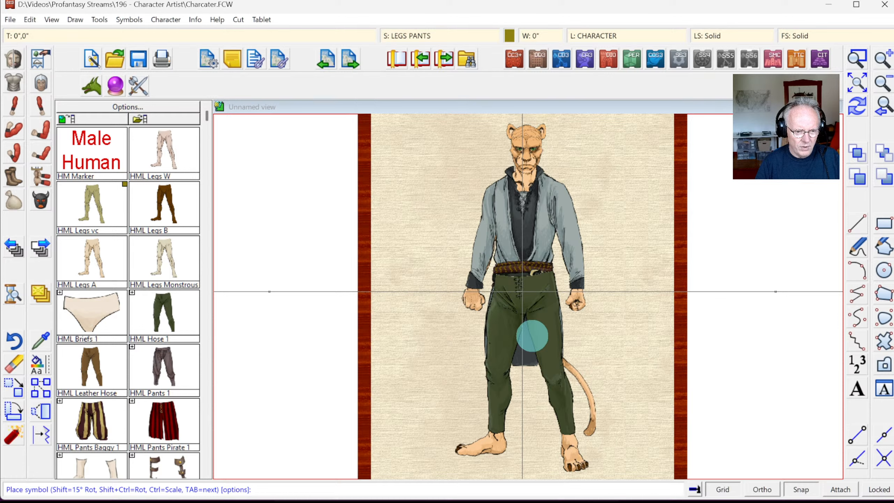
{"action": "left_click", "coordinate": [532, 334]}
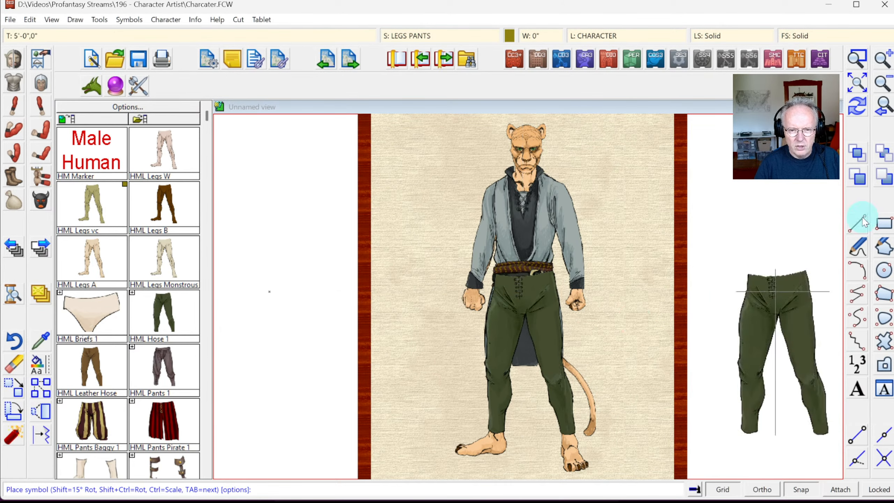
{"action": "left_click", "coordinate": [863, 104]}
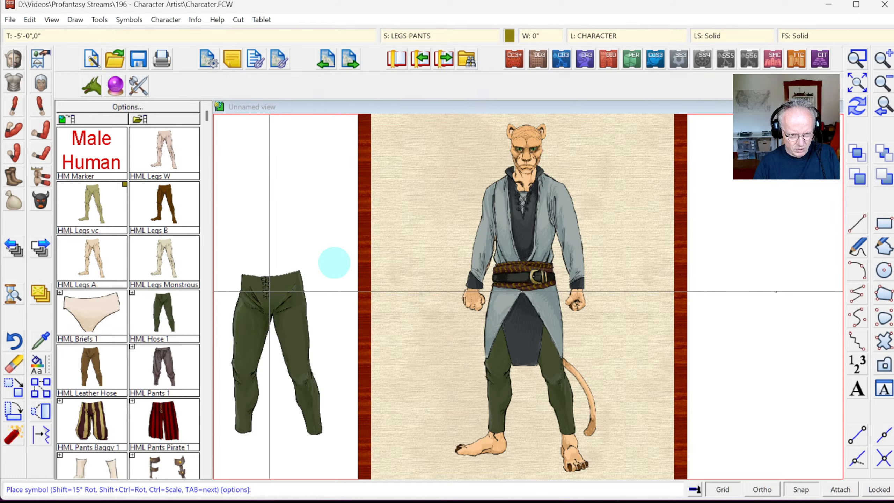
{"action": "key", "text": "Escape"}
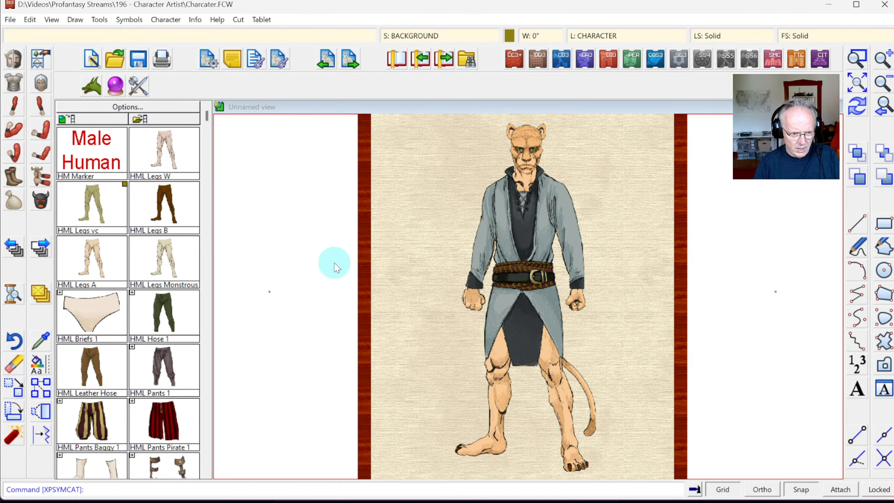
{"action": "left_click", "coordinate": [86, 431]}
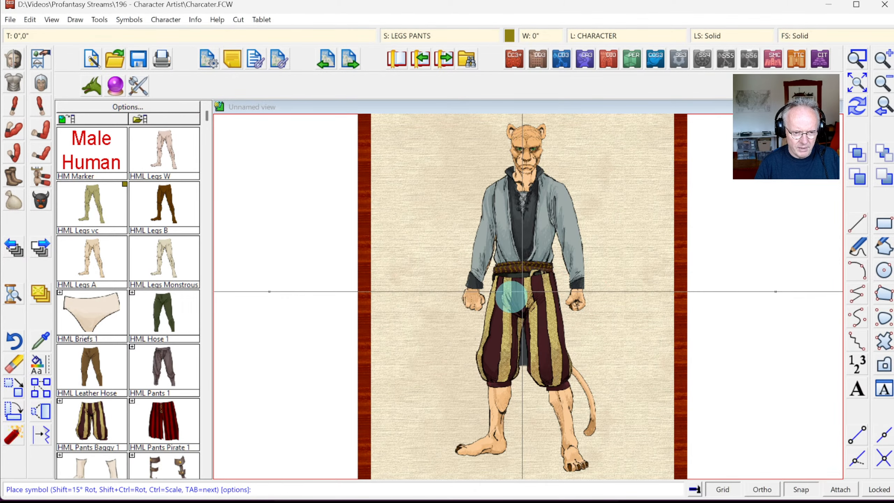
{"action": "left_click", "coordinate": [510, 297]}
{"action": "left_click", "coordinate": [863, 110]}
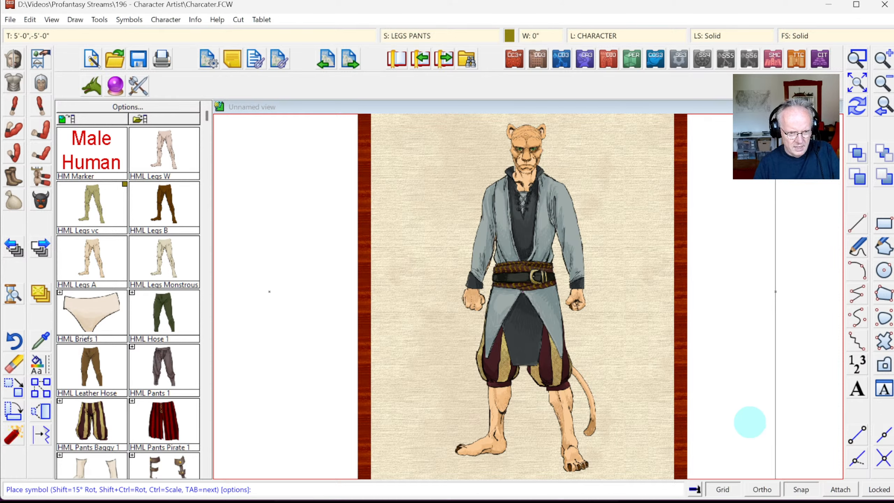
{"action": "key", "text": "Escape"}
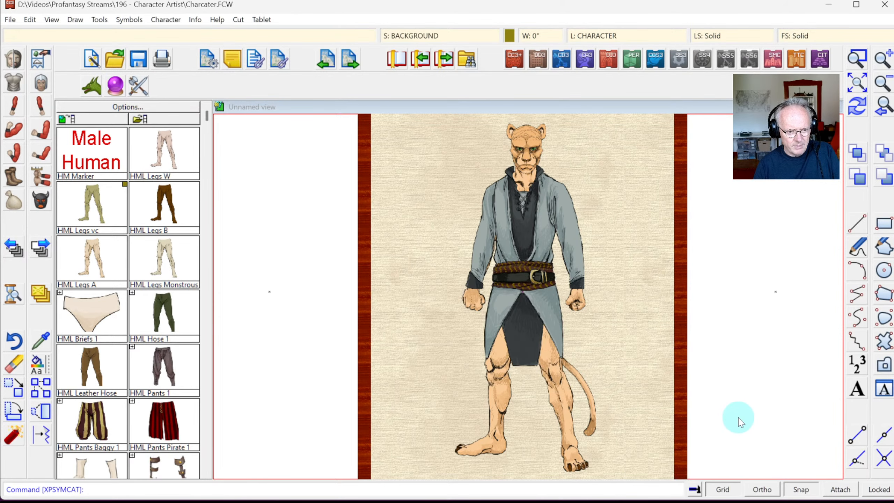
Step: Place HML Sandals 1 on the catman's feet, reset to normal scale 1.0
{"action": "left_click", "coordinate": [206, 472]}
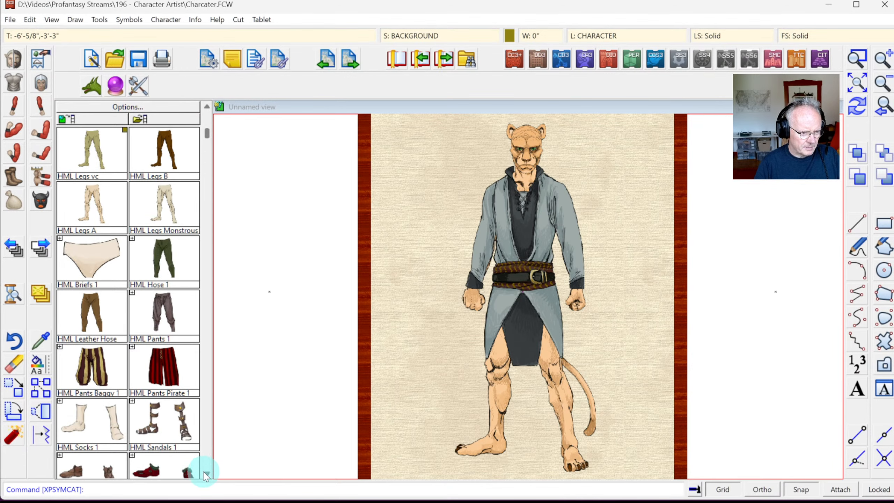
{"action": "left_click", "coordinate": [170, 414]}
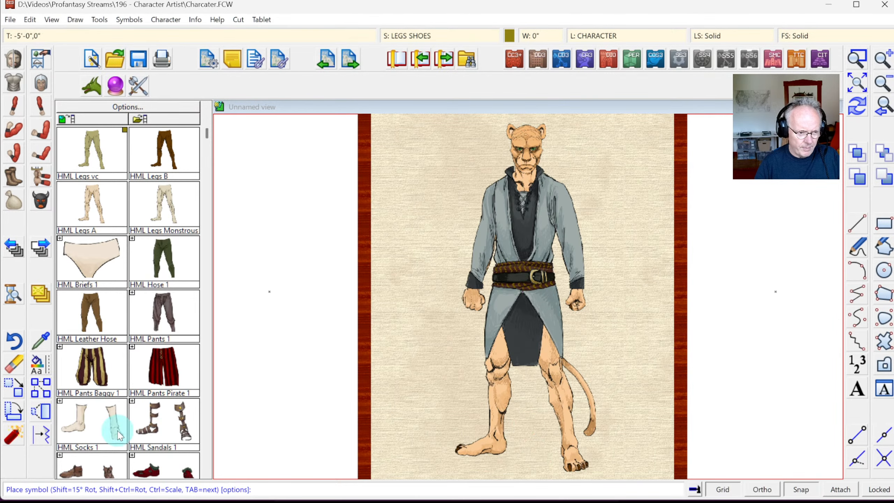
{"action": "left_click", "coordinate": [171, 429]}
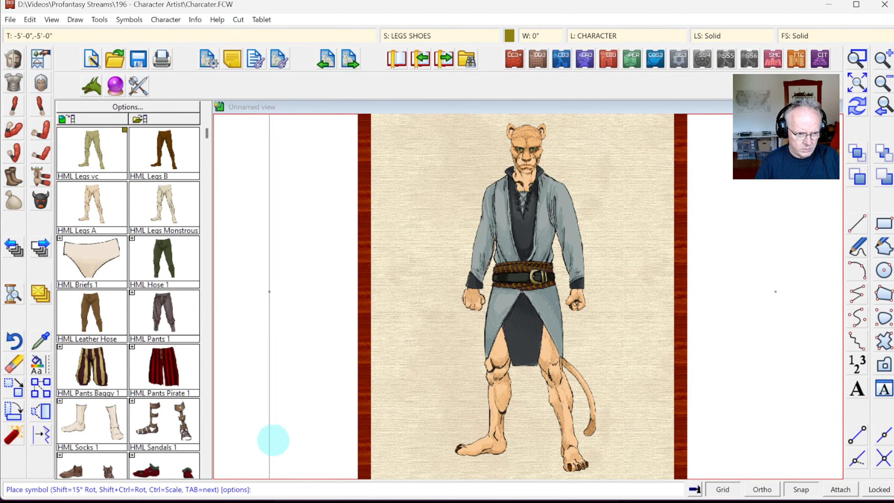
{"action": "left_click", "coordinate": [858, 83]}
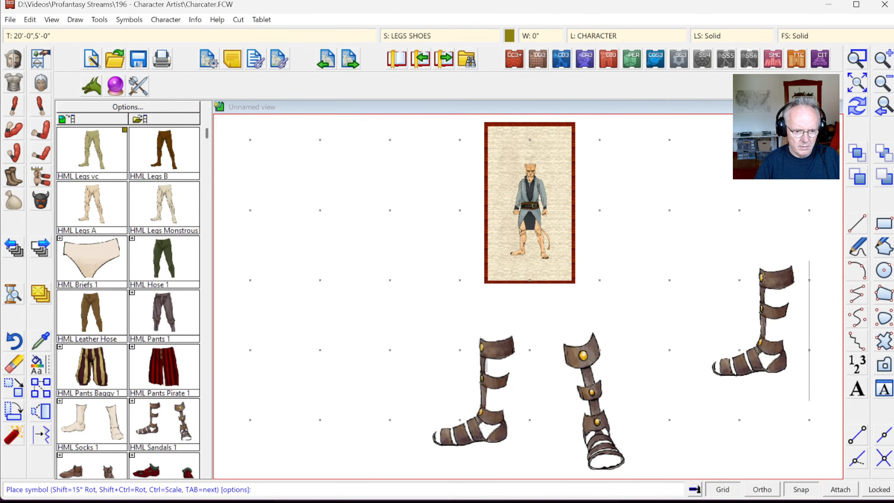
{"action": "left_click", "coordinate": [883, 107]}
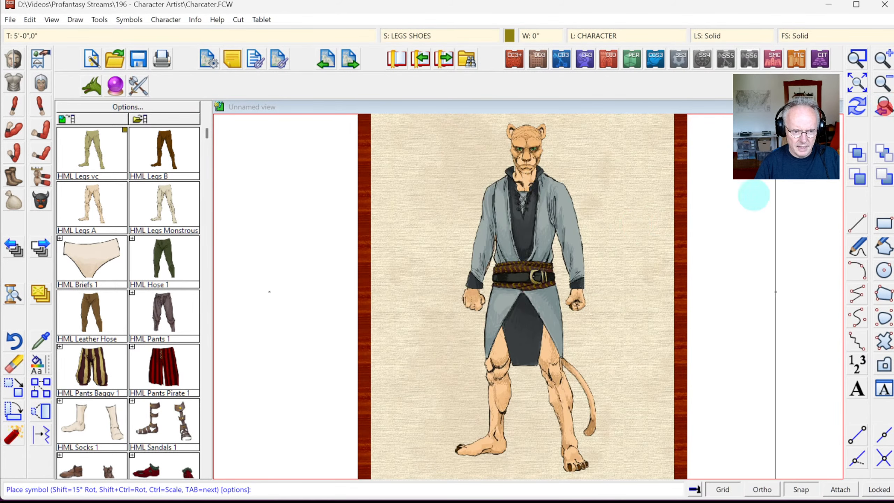
{"action": "left_click", "coordinate": [173, 418]}
{"action": "right_click", "coordinate": [458, 221]}
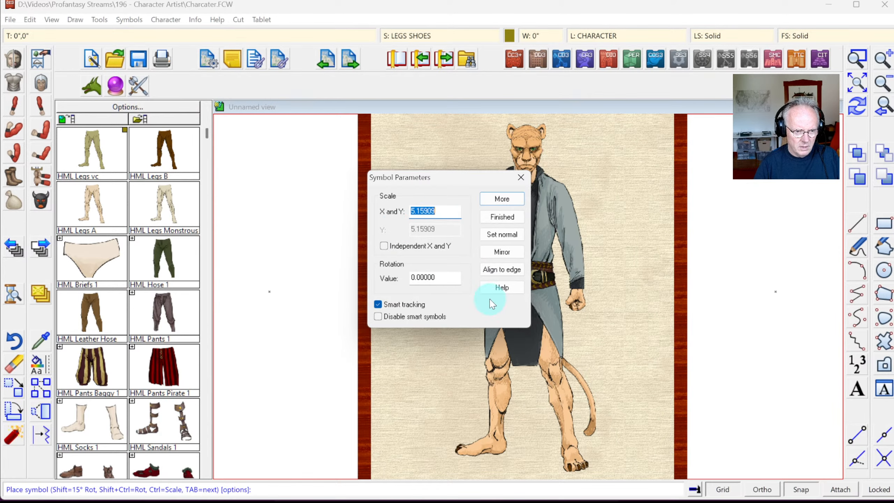
{"action": "left_click", "coordinate": [496, 235]}
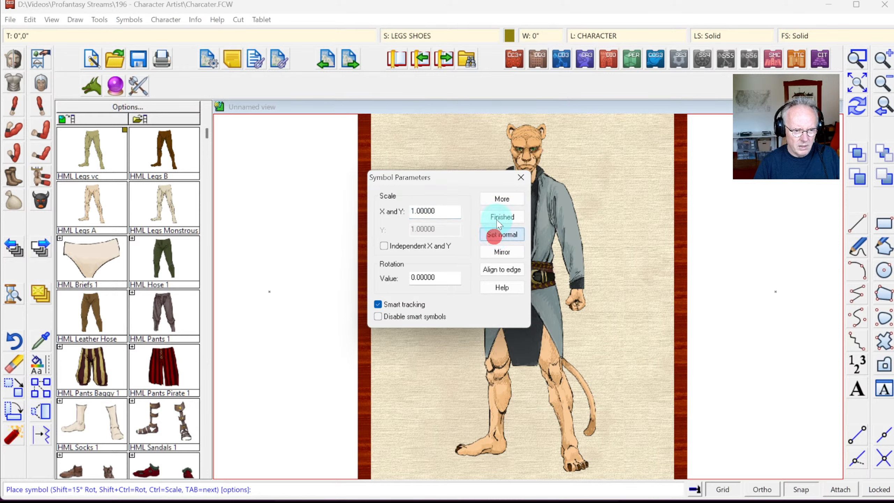
{"action": "left_click", "coordinate": [501, 199]}
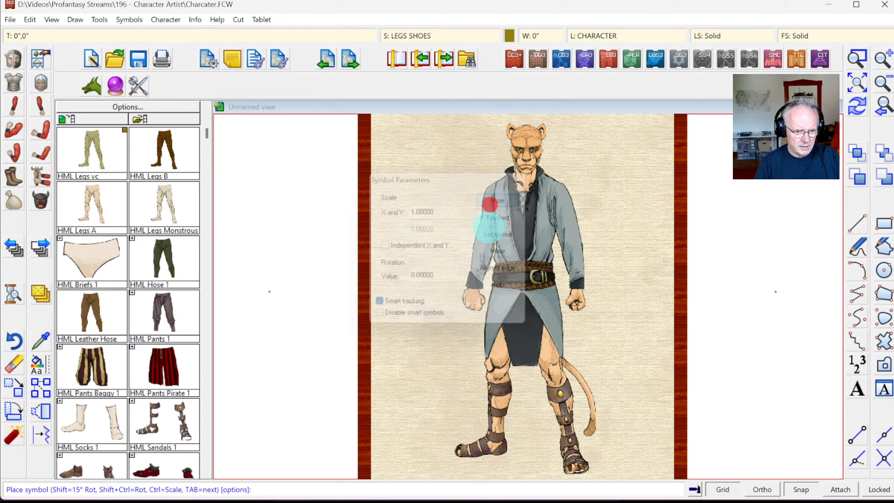
{"action": "left_click", "coordinate": [523, 294]}
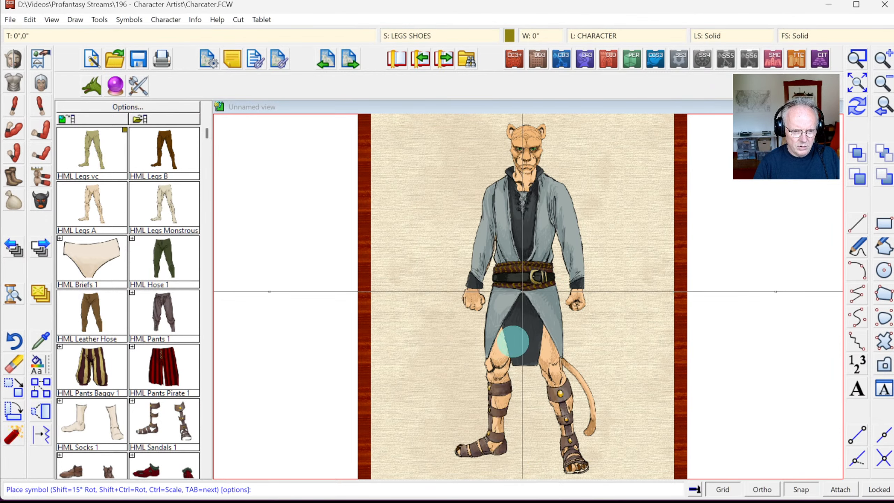
{"action": "left_click", "coordinate": [513, 340]}
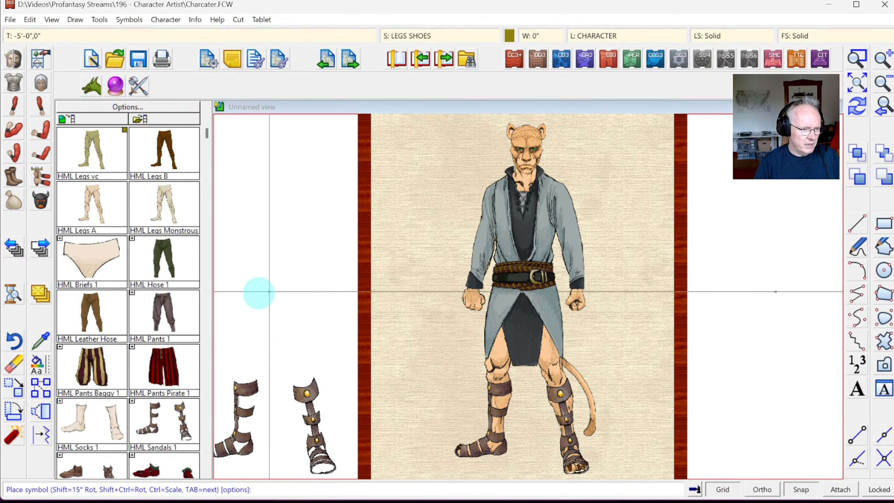
{"action": "left_click", "coordinate": [207, 473]}
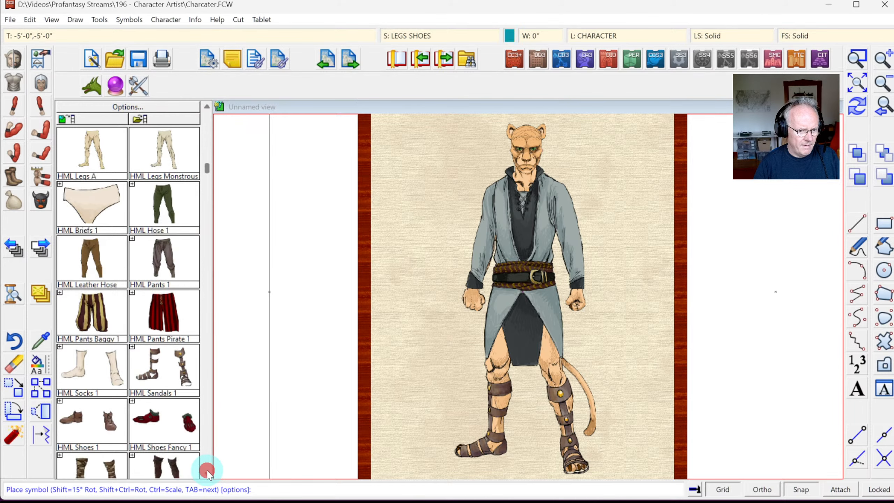
Step: Scroll the leg catalog and preview HML Poleyn 1, then cancel it
{"action": "left_click", "coordinate": [207, 471]}
{"action": "left_click", "coordinate": [208, 471]}
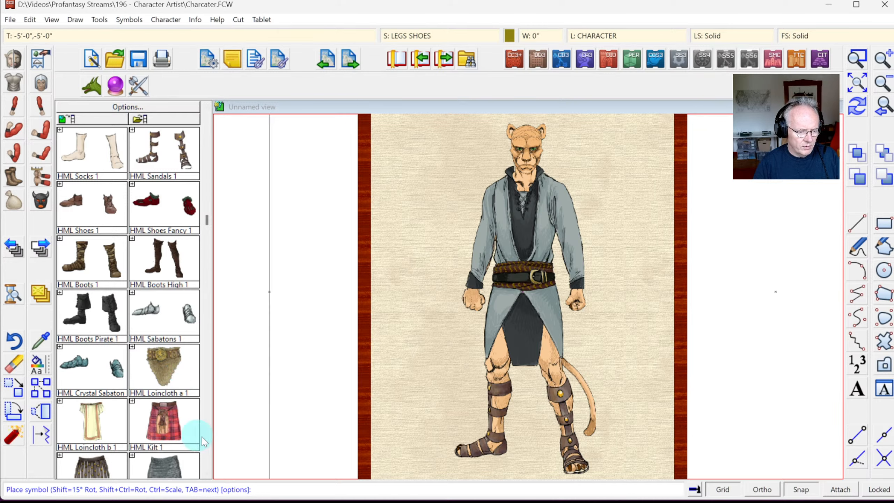
{"action": "left_click", "coordinate": [207, 474]}
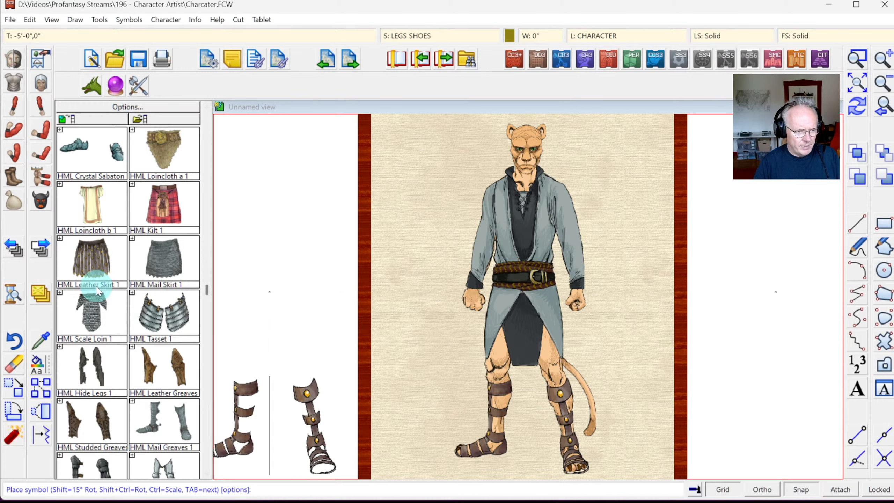
{"action": "left_click", "coordinate": [206, 472]}
{"action": "left_click", "coordinate": [206, 472]}
{"action": "left_click", "coordinate": [206, 472]}
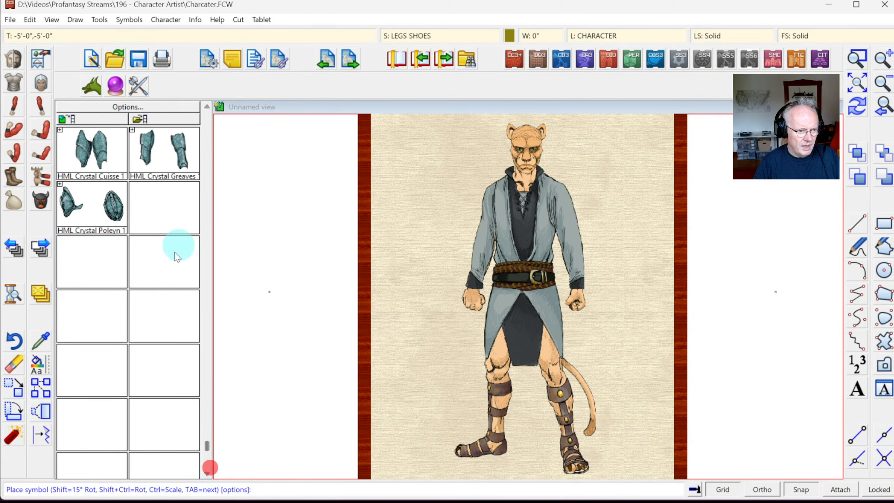
{"action": "left_click", "coordinate": [206, 111]}
{"action": "left_click", "coordinate": [207, 472]}
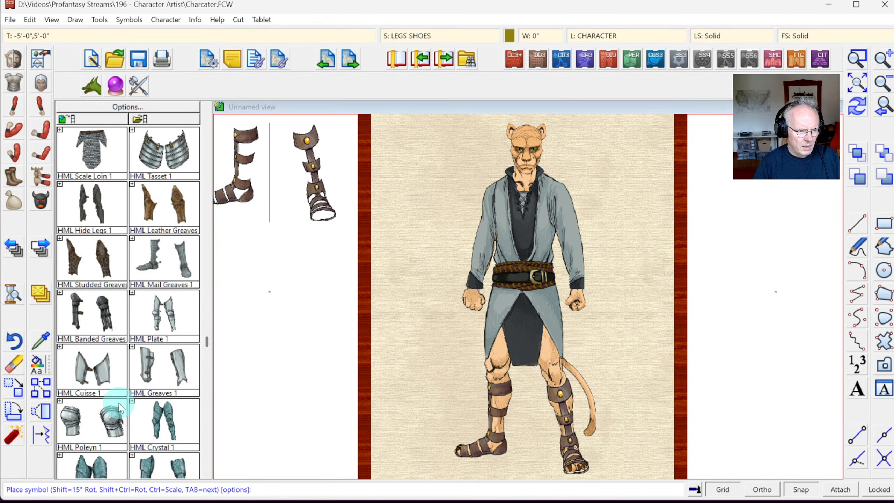
{"action": "left_click", "coordinate": [99, 428]}
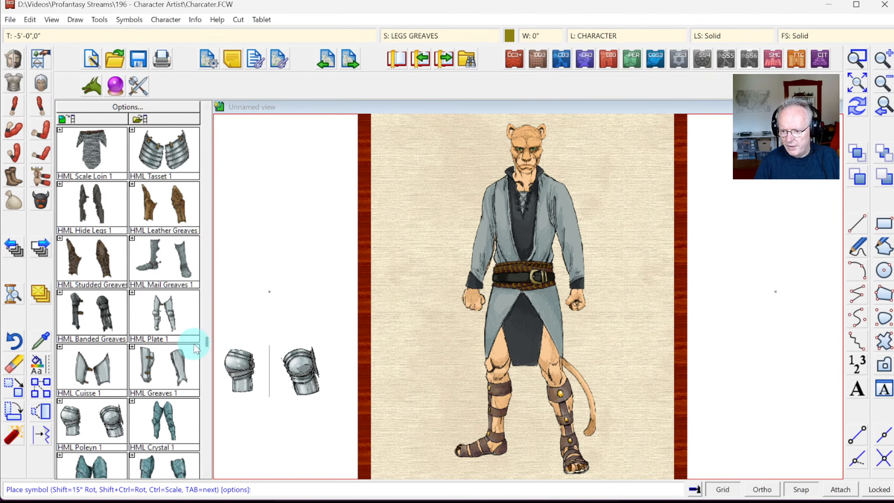
{"action": "key", "text": "Escape"}
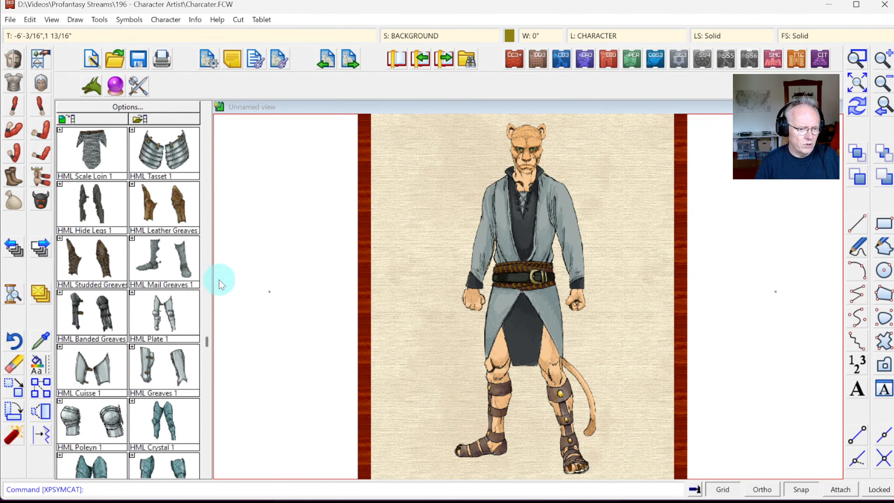
Step: Undo the Sandals 1 and expand HML Sandals 1 to list Sandals 2 and 3
{"action": "key", "text": "ctrl+z"}
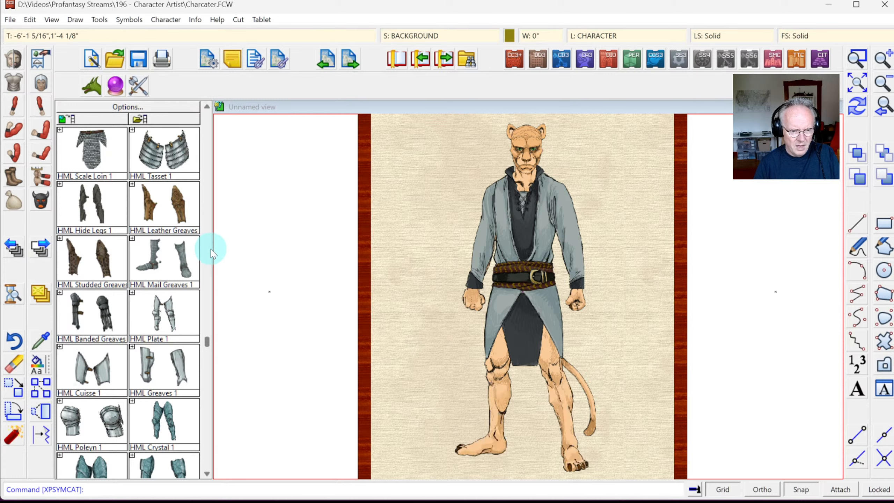
{"action": "scroll", "coordinate": [207, 177], "scroll_direction": "up", "scroll_amount": 5}
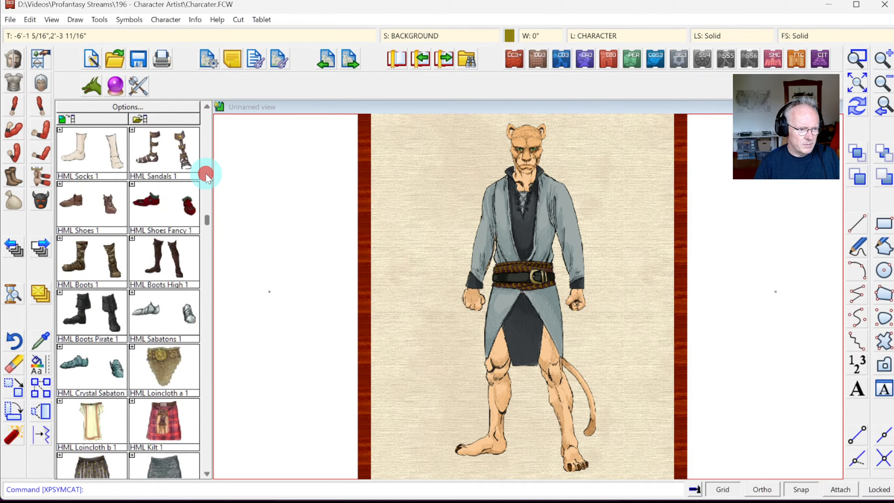
{"action": "left_click", "coordinate": [132, 130]}
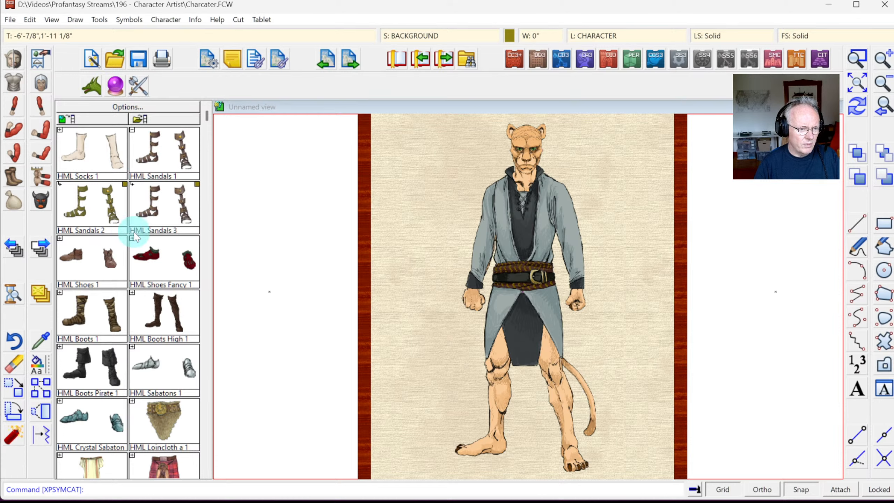
Step: Set the current symbol colour to red
{"action": "left_click", "coordinate": [509, 35]}
{"action": "left_click", "coordinate": [408, 272]}
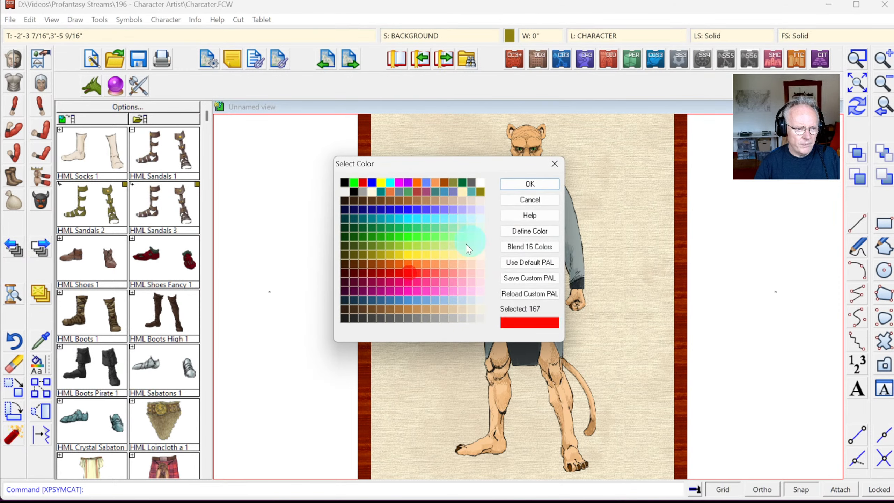
{"action": "left_click", "coordinate": [530, 183]}
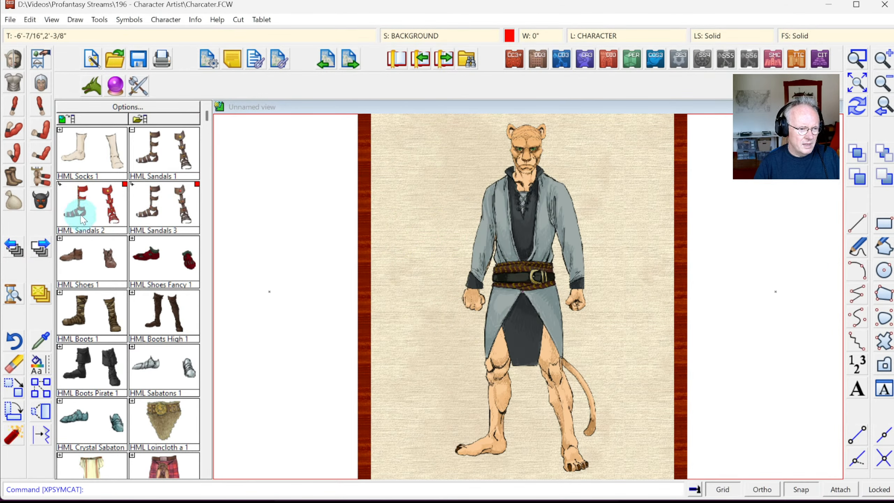
Step: Try HML Sandals 2 and HML Sandals 3 on the legs, undoing both
{"action": "left_click", "coordinate": [93, 204]}
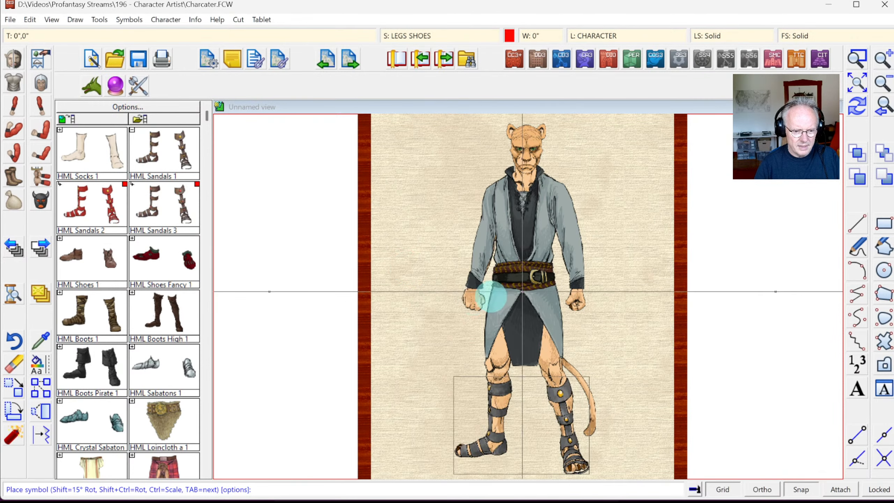
{"action": "left_click", "coordinate": [485, 302]}
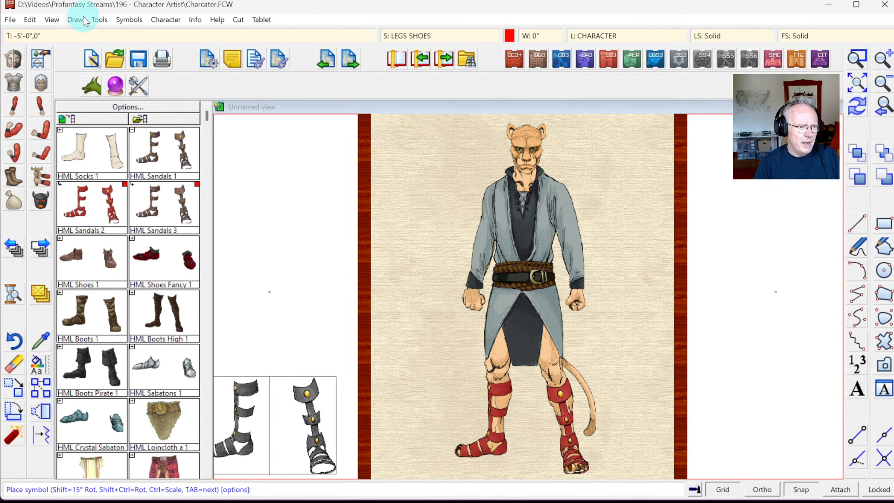
{"action": "left_click", "coordinate": [30, 19]}
{"action": "left_click", "coordinate": [54, 37]}
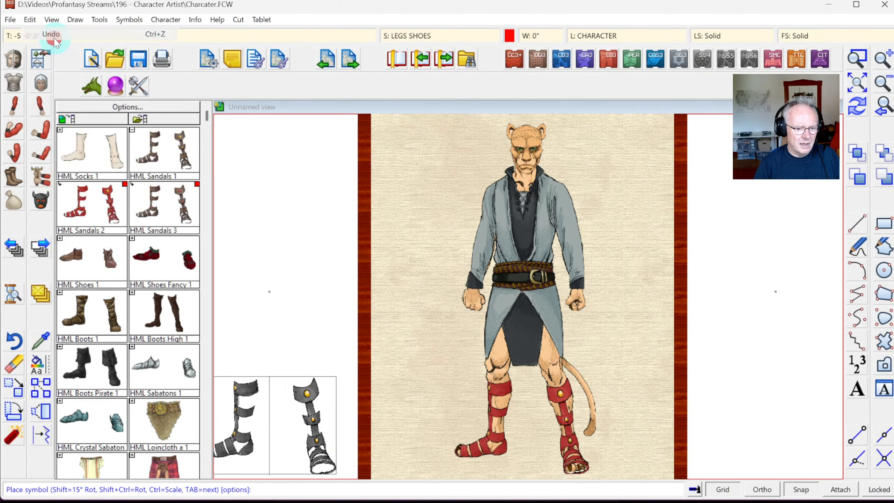
{"action": "left_click", "coordinate": [175, 196]}
{"action": "left_click", "coordinate": [505, 338]}
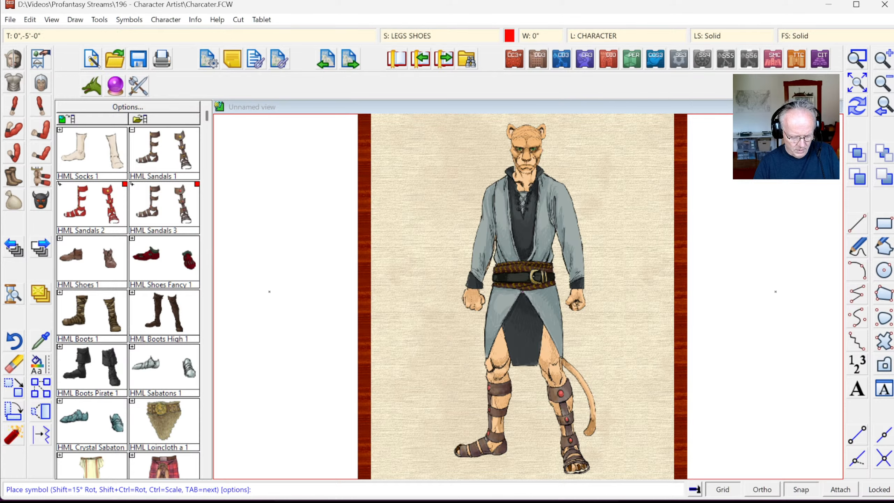
{"action": "key", "text": "ctrl+z"}
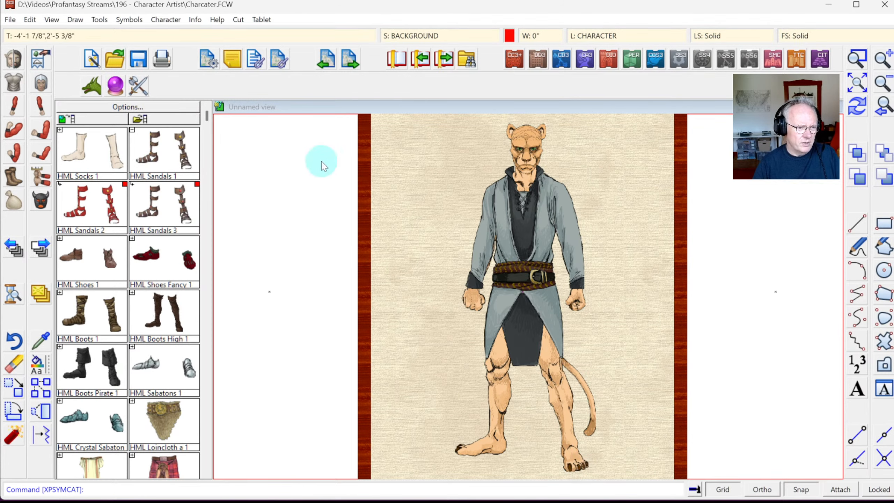
Step: Set the colour to light tan and place HML Sandals 2 on the catman's feet and shins
{"action": "left_click", "coordinate": [510, 35]}
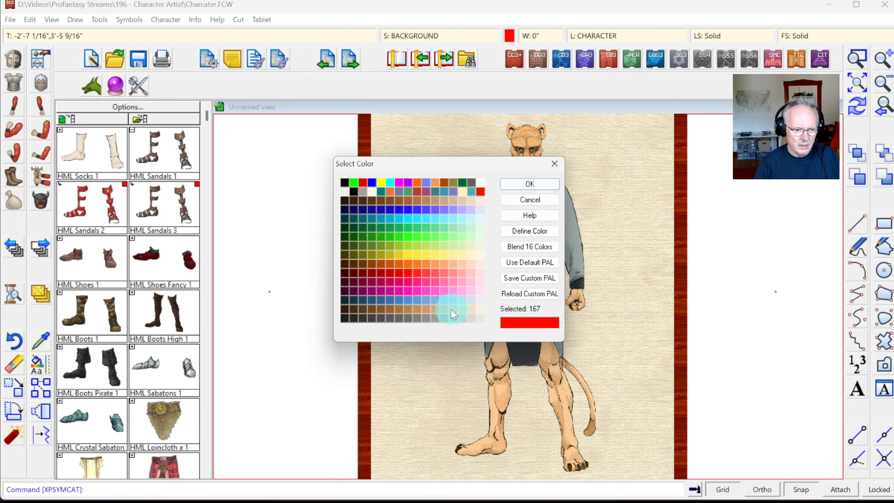
{"action": "left_click", "coordinate": [530, 183]}
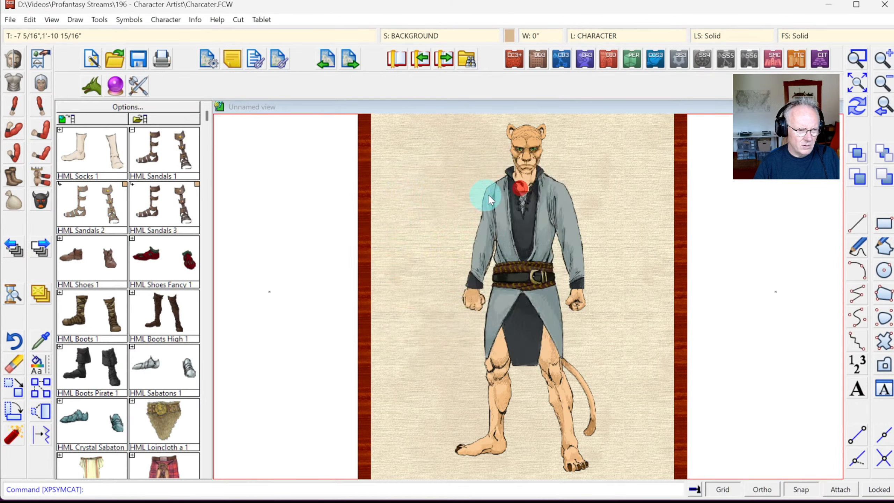
{"action": "left_click", "coordinate": [86, 199]}
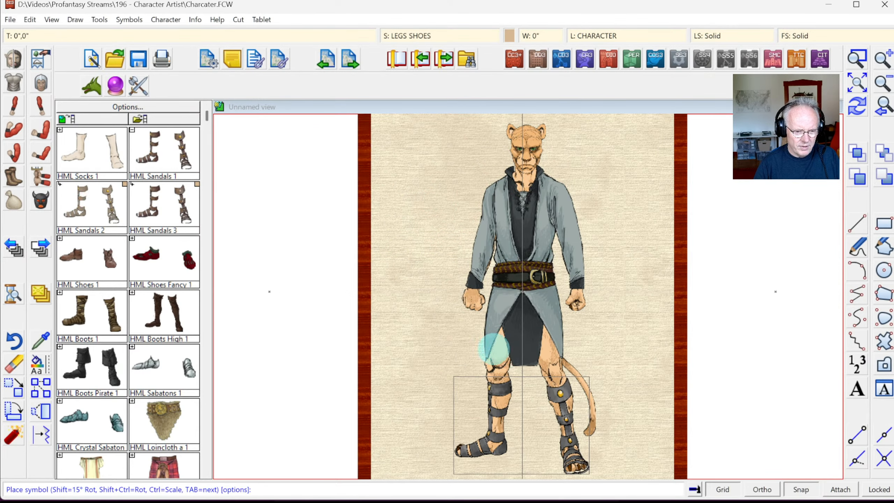
{"action": "left_click", "coordinate": [524, 365]}
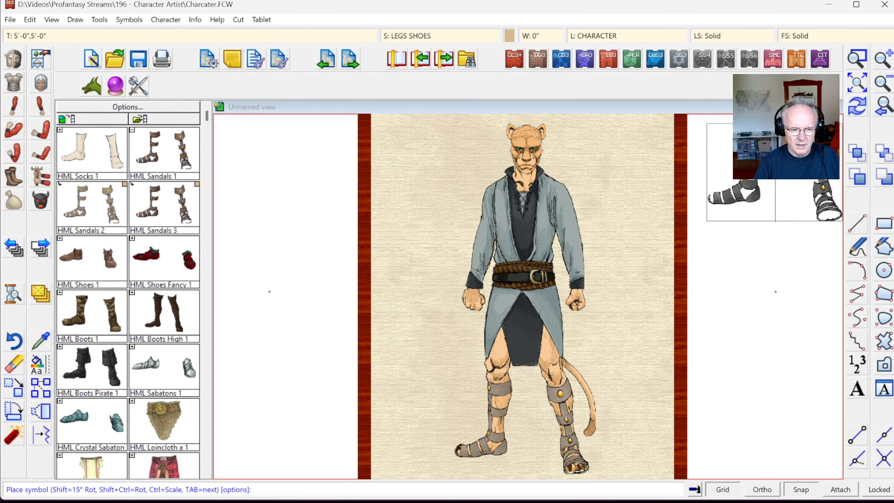
{"action": "right_click", "coordinate": [635, 239]}
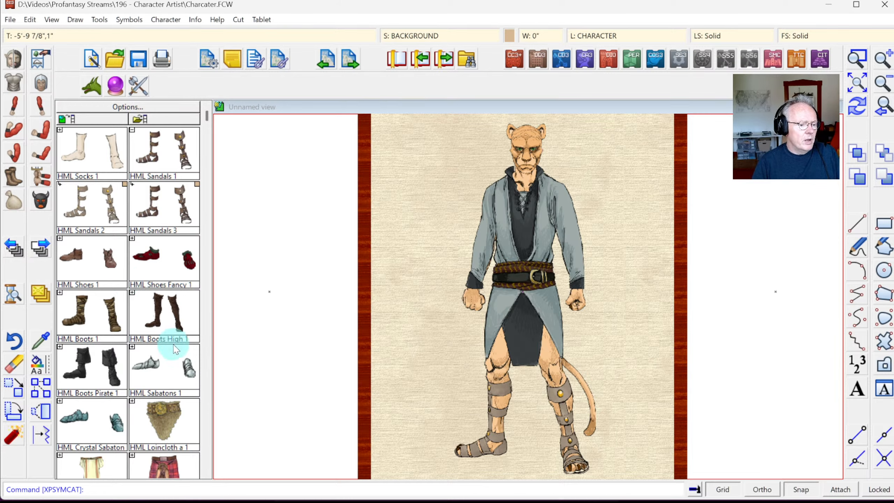
{"action": "left_click", "coordinate": [206, 132]}
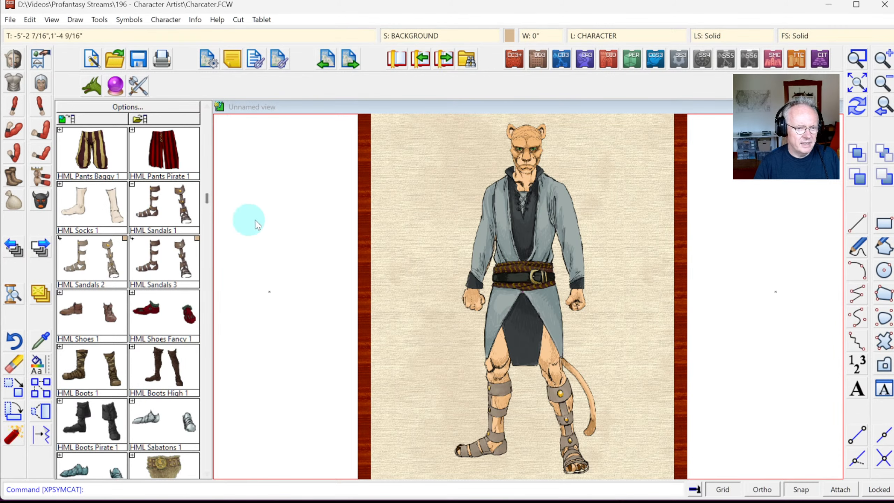
Step: Show the human male head catalog, scroll to the hair symbols and expand HMH Hair open 1
{"action": "left_click", "coordinate": [40, 83]}
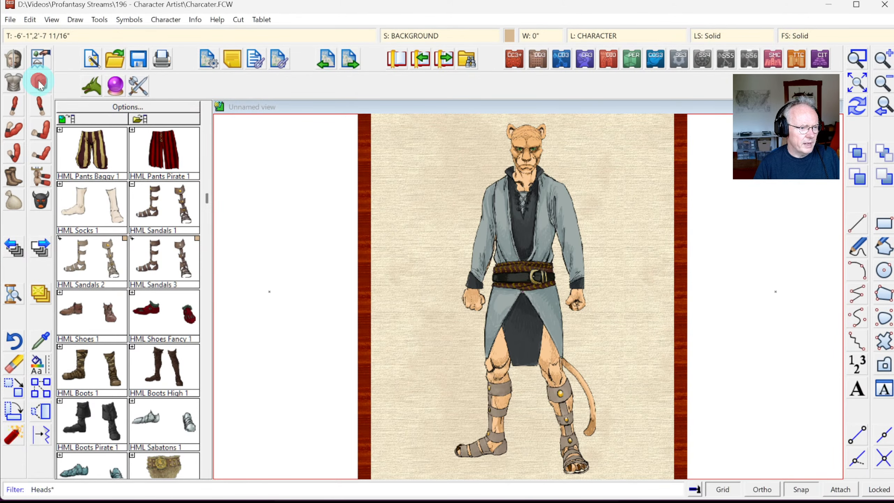
{"action": "left_click", "coordinate": [207, 406]}
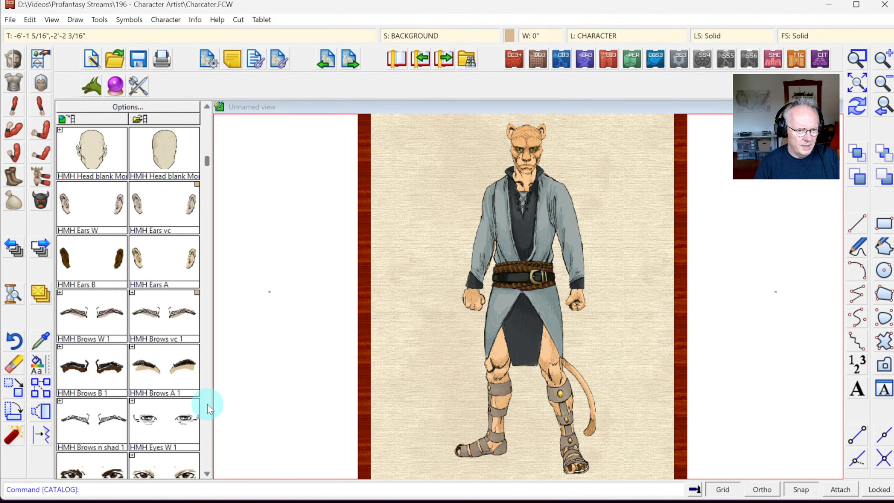
{"action": "left_click", "coordinate": [207, 407]}
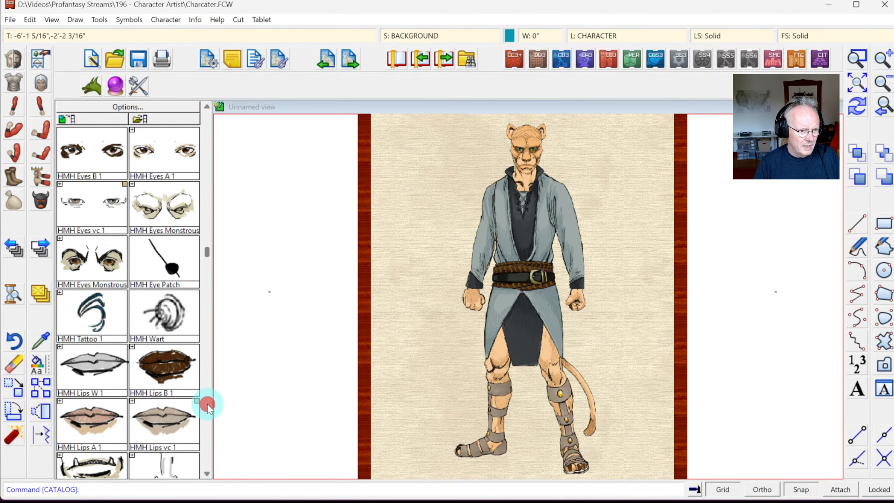
{"action": "left_click", "coordinate": [208, 407]}
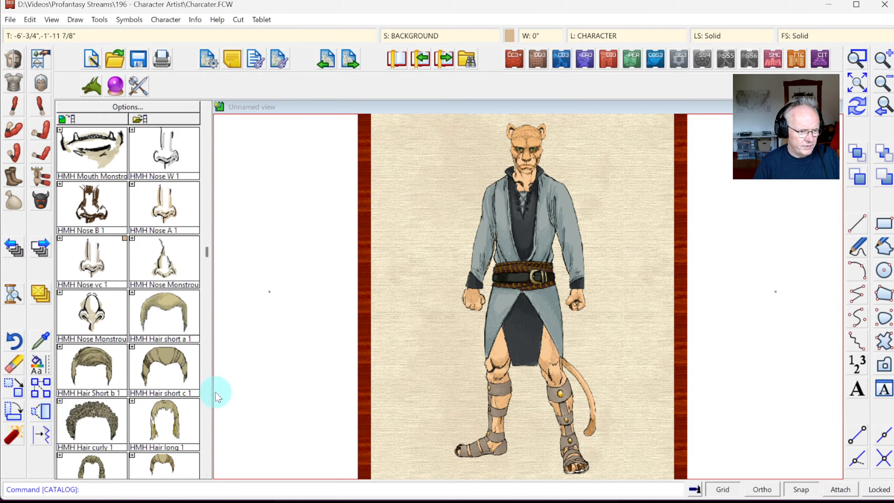
{"action": "left_click", "coordinate": [207, 473]}
{"action": "left_click", "coordinate": [208, 473]}
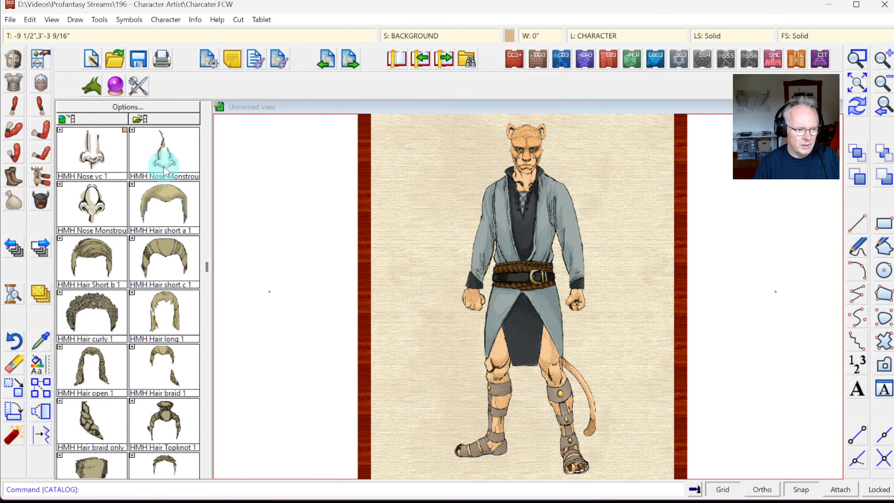
{"action": "left_click", "coordinate": [59, 347]}
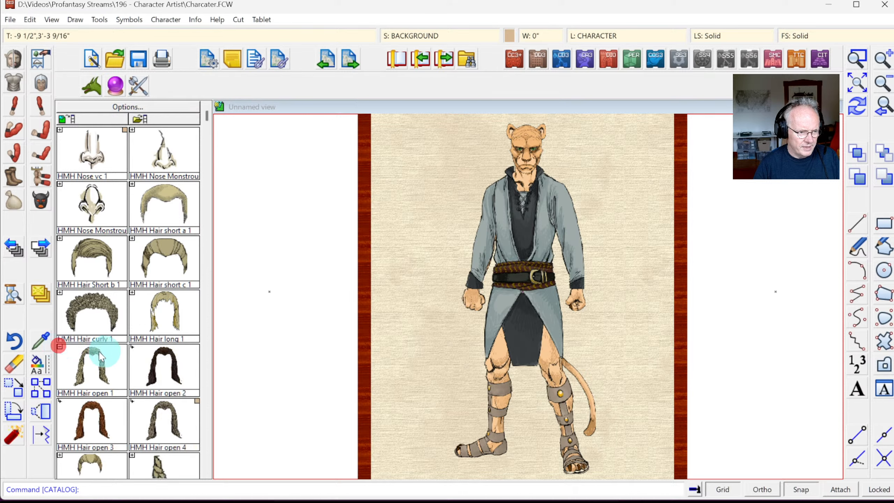
{"action": "left_click", "coordinate": [207, 473]}
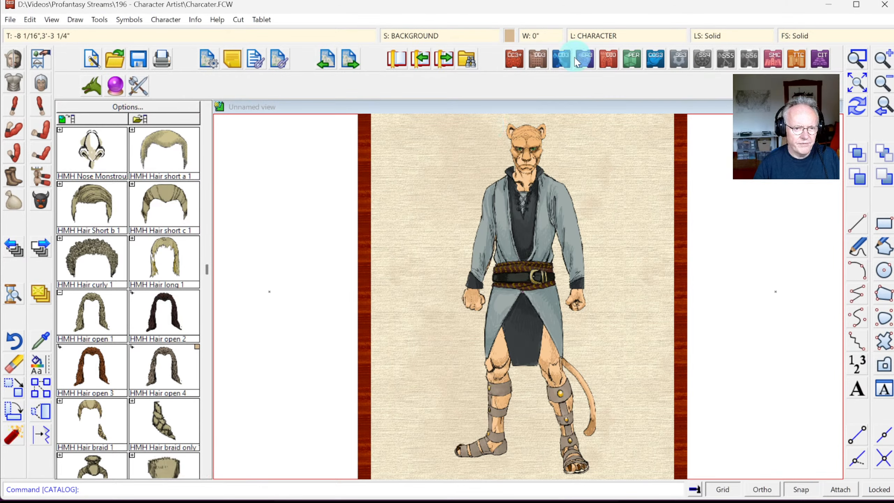
{"action": "left_click", "coordinate": [509, 35]}
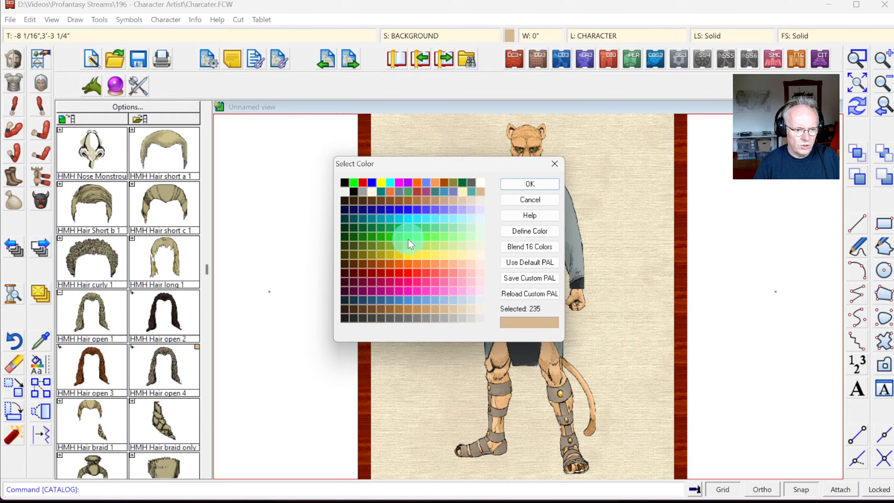
{"action": "left_click", "coordinate": [408, 240]}
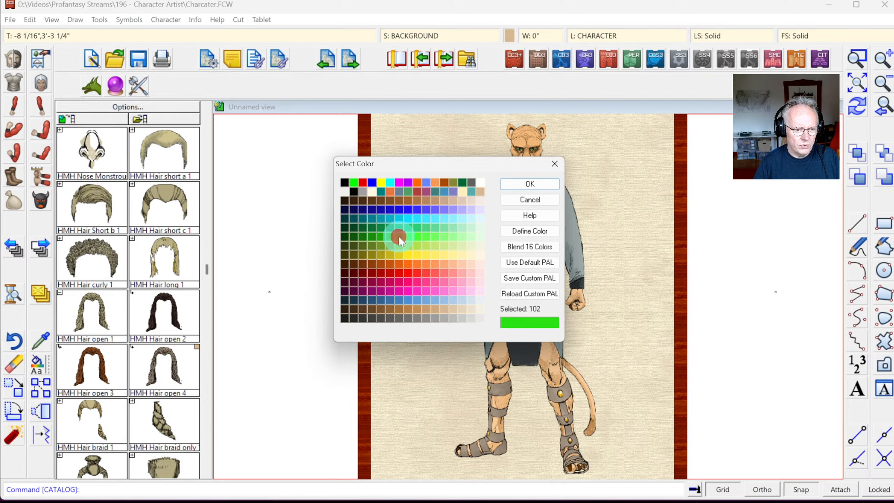
{"action": "left_click", "coordinate": [517, 187]}
{"action": "left_click", "coordinate": [169, 392]}
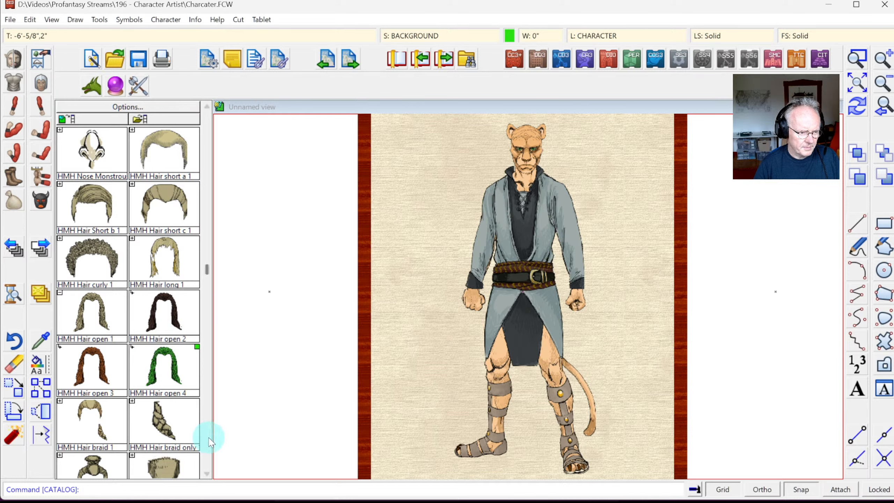
{"action": "left_click", "coordinate": [92, 365]}
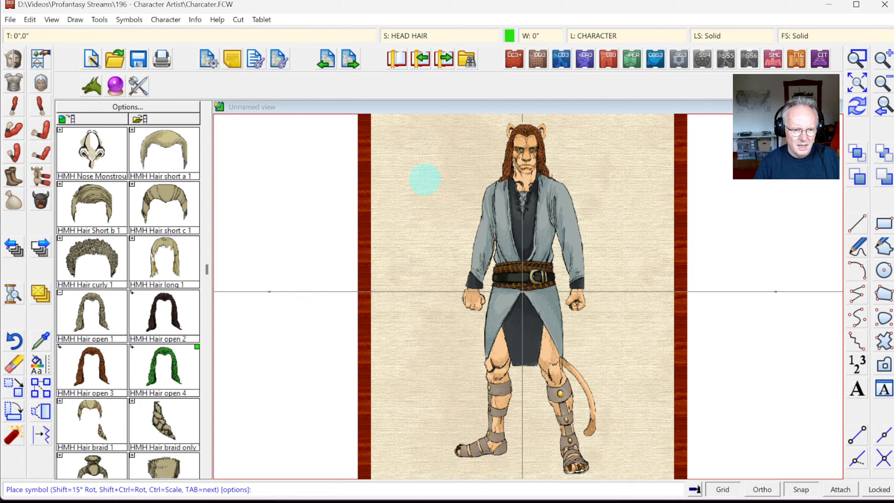
{"action": "left_click", "coordinate": [206, 474]}
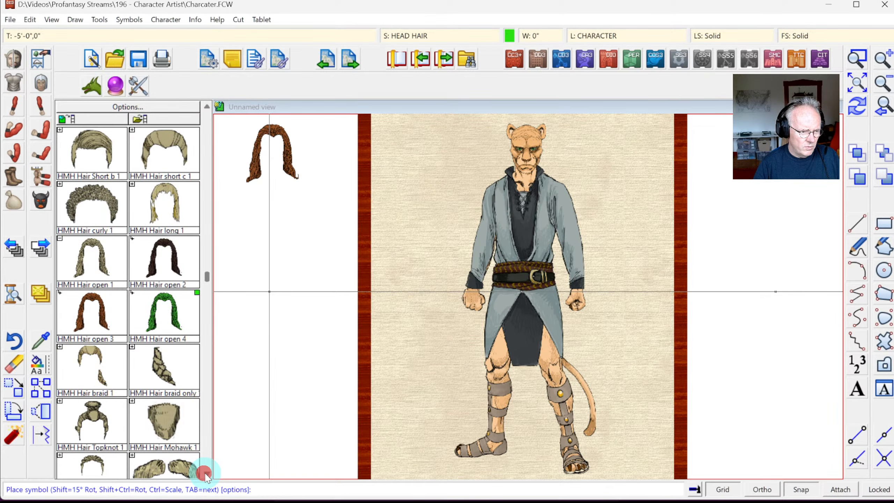
{"action": "left_click", "coordinate": [206, 474]}
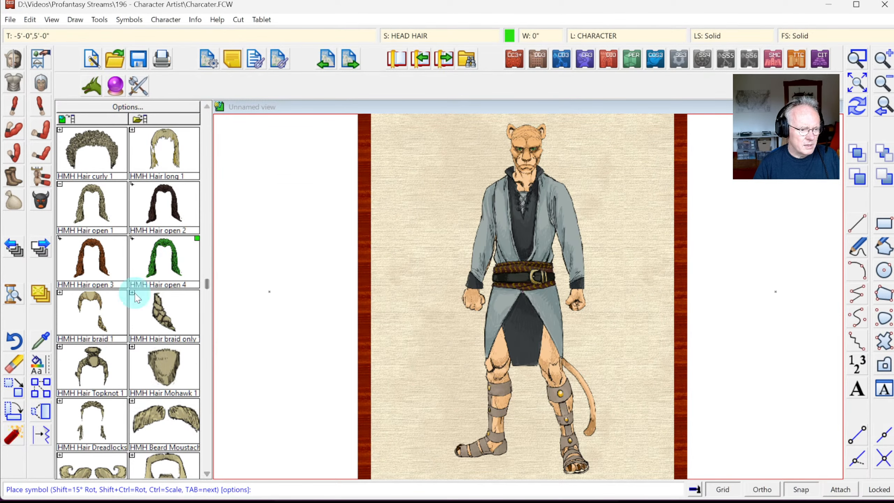
{"action": "left_click", "coordinate": [102, 413]}
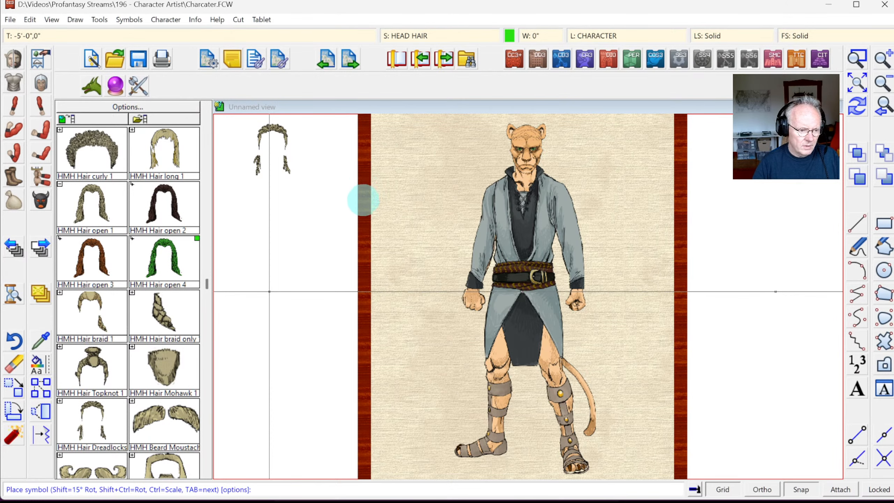
{"action": "left_click", "coordinate": [364, 8]}
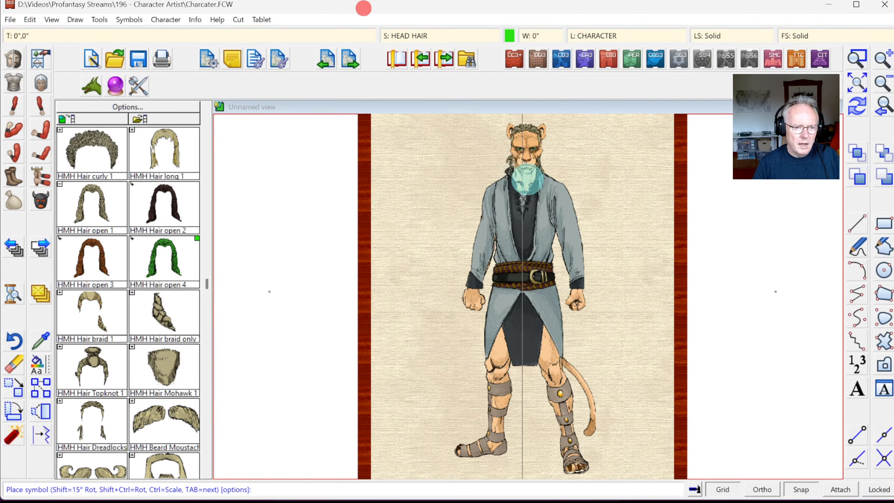
{"action": "key", "text": "Tab"}
{"action": "key", "text": "Tab"}
{"action": "key", "text": "Tab"}
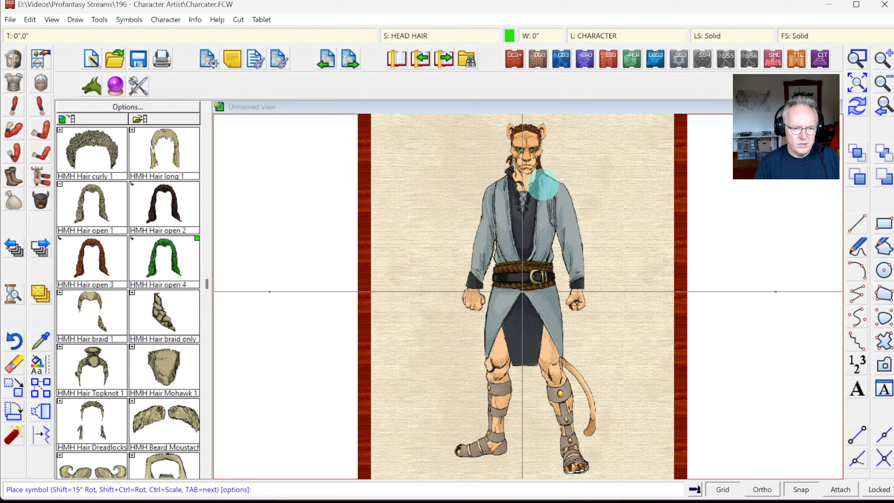
{"action": "key", "text": "Tab"}
{"action": "key", "text": "Tab"}
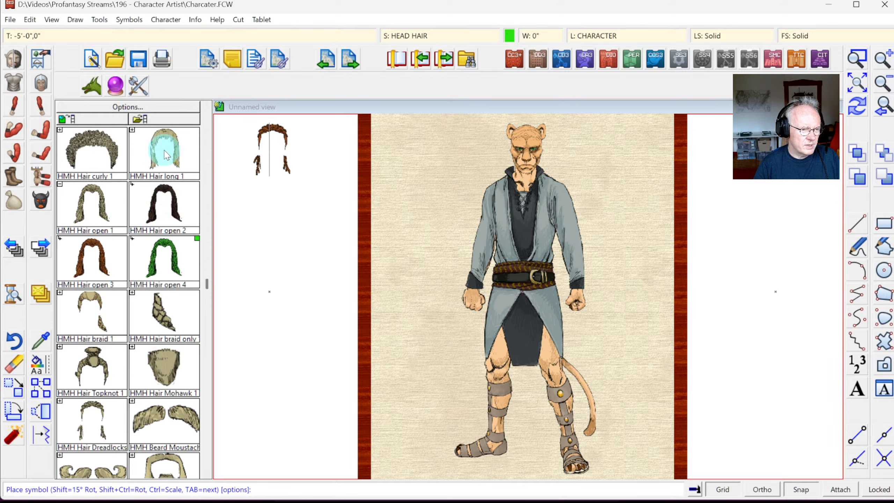
Step: Try the HMH Hair long 1 style in its auburn variant on the catman's head
{"action": "left_click", "coordinate": [207, 107]}
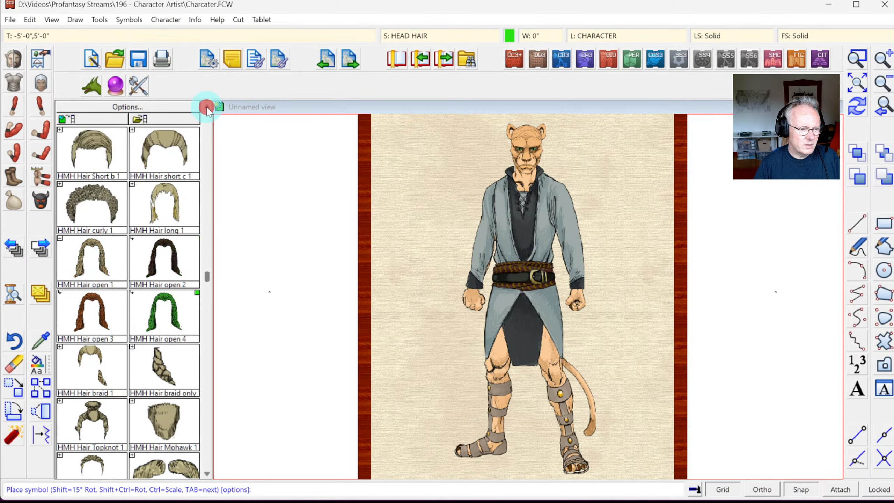
{"action": "left_click", "coordinate": [207, 107]}
{"action": "left_click", "coordinate": [165, 263]}
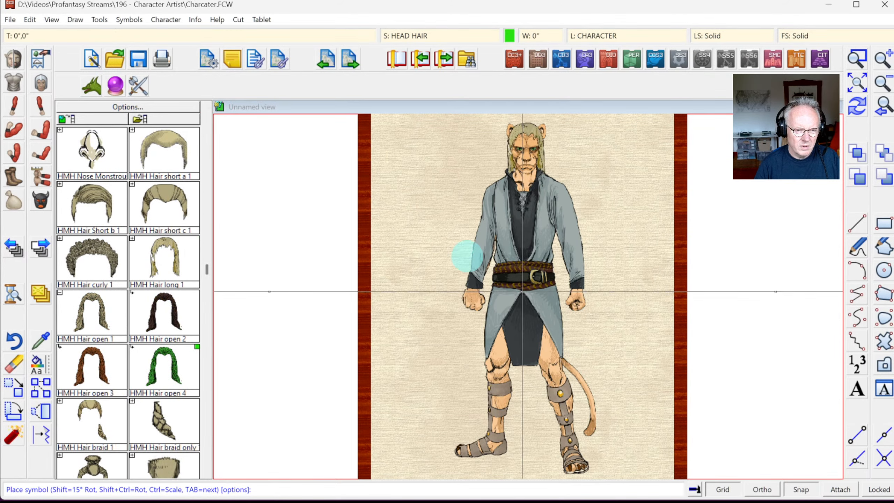
{"action": "key", "text": "Tab"}
{"action": "key", "text": "Tab"}
{"action": "key", "text": "Tab"}
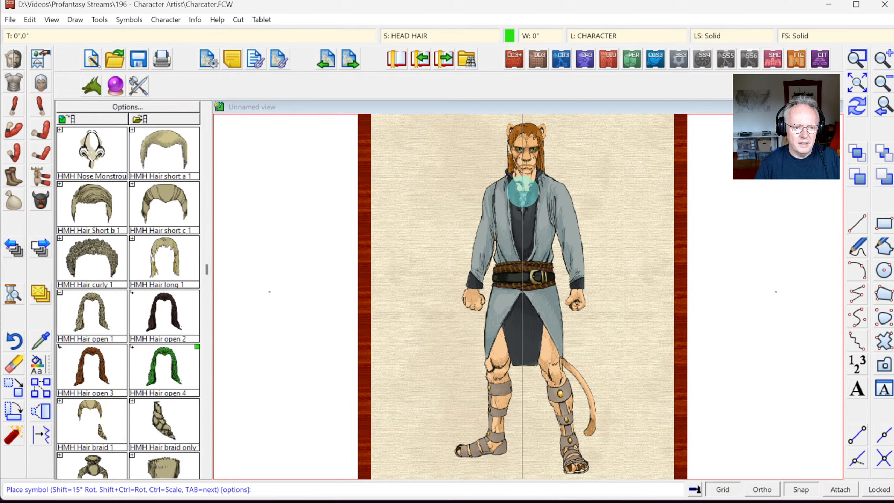
{"action": "left_click", "coordinate": [532, 182]}
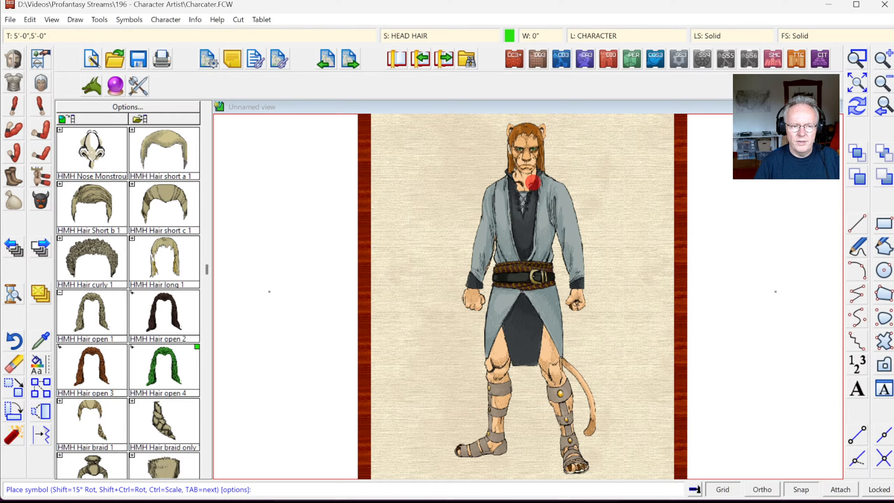
Step: Zoom in close on the head to check the auburn long hair, then undo it
{"action": "left_click", "coordinate": [857, 58]}
{"action": "left_click", "coordinate": [485, 126]}
{"action": "left_click", "coordinate": [572, 195]}
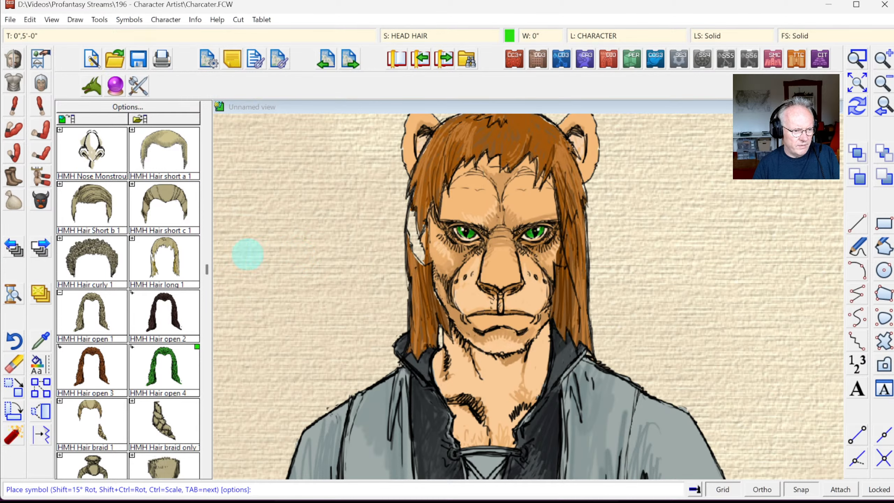
{"action": "key", "text": "ctrl+z"}
Step: Try HMH Hair curly 1, then choose HMH Hair braid 1 in its reddish-brown variant
{"action": "left_click", "coordinate": [94, 243]}
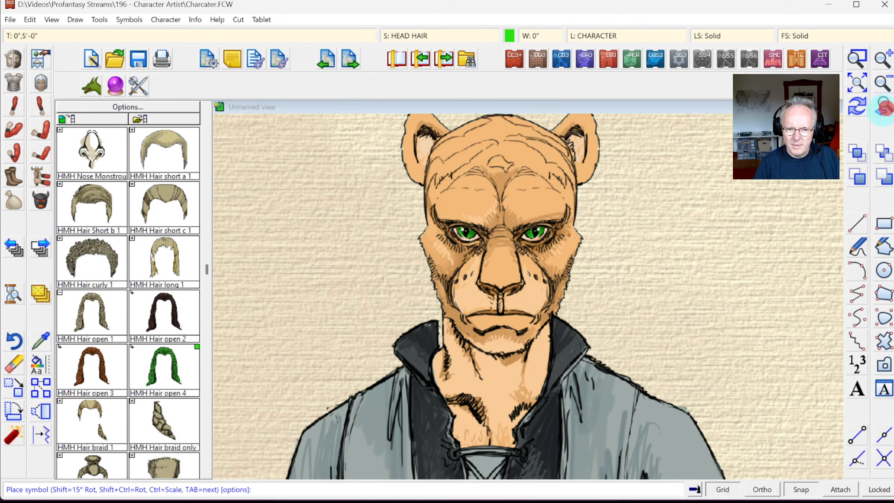
{"action": "left_click", "coordinate": [883, 107]}
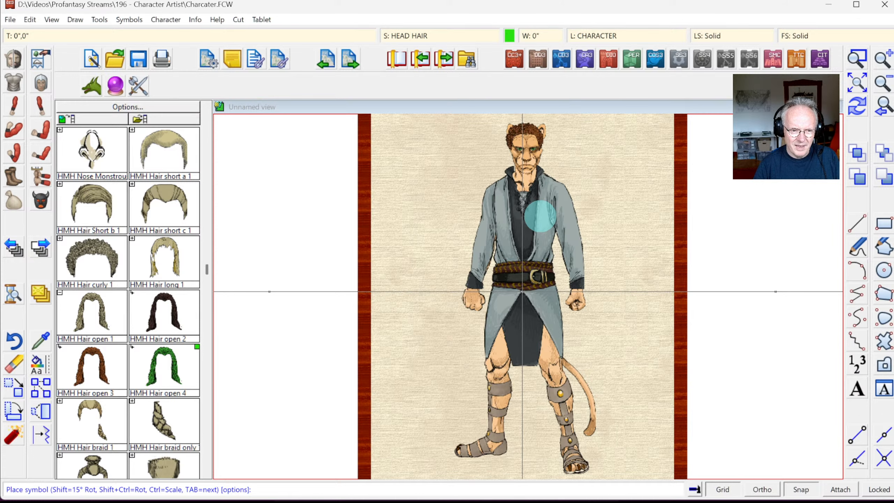
{"action": "left_click", "coordinate": [102, 426]}
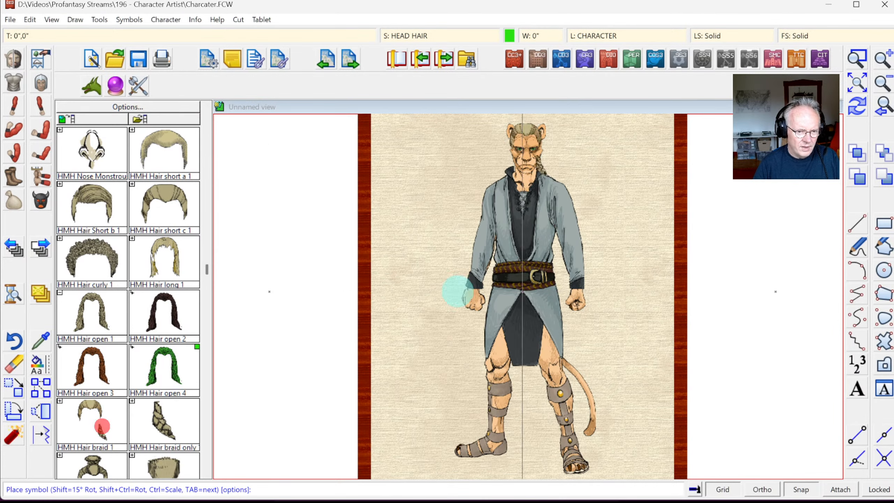
{"action": "key", "text": "Tab"}
{"action": "key", "text": "Tab"}
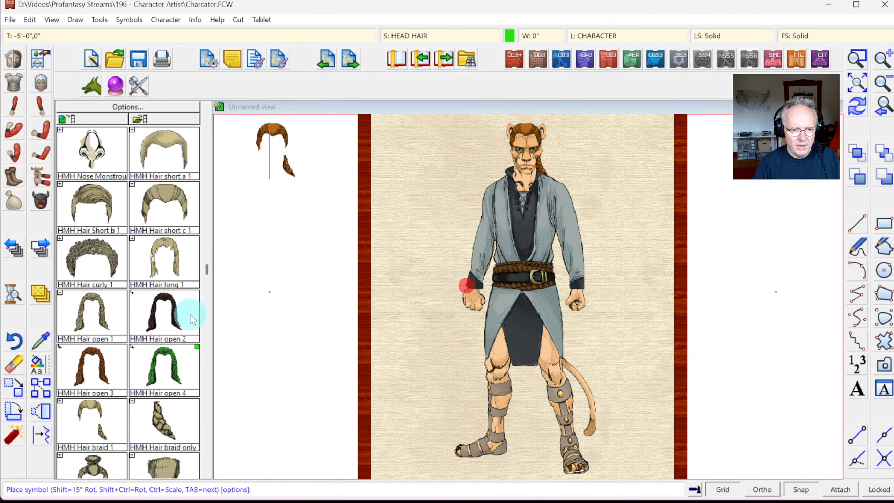
{"action": "key", "text": "Escape"}
{"action": "left_click", "coordinate": [856, 60]}
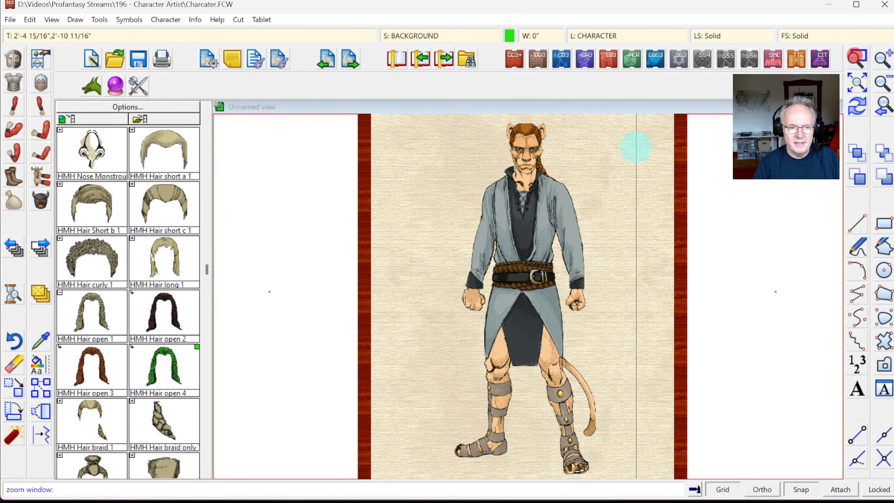
{"action": "left_click", "coordinate": [489, 121]}
{"action": "left_click", "coordinate": [579, 191]}
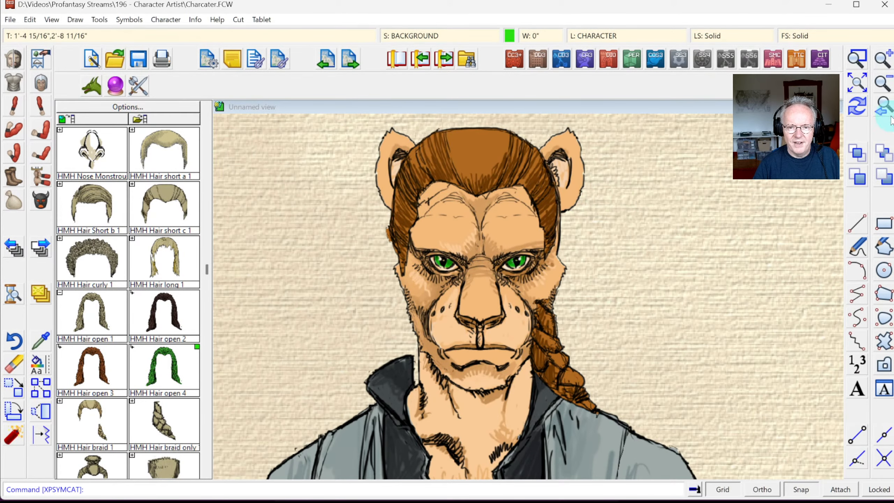
{"action": "left_click", "coordinate": [883, 107]}
{"action": "left_click", "coordinate": [535, 232]}
{"action": "left_click", "coordinate": [411, 386]}
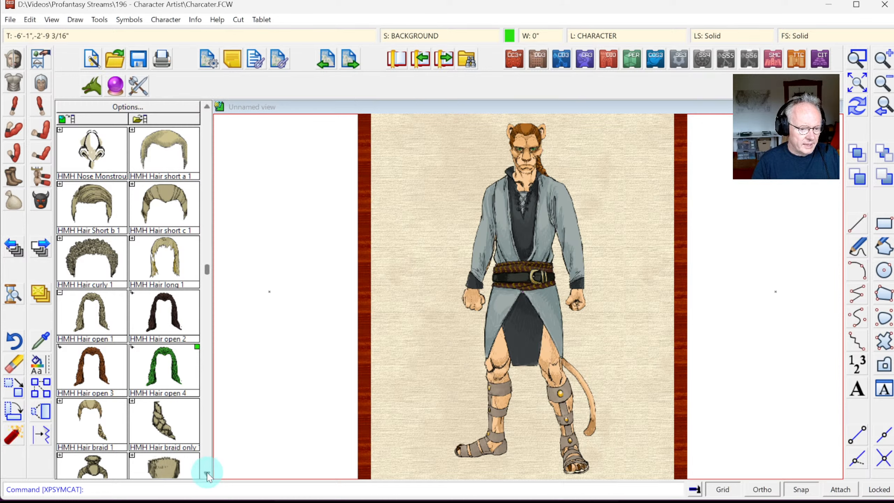
{"action": "left_click_drag", "start_coordinate": [207, 472], "coordinate": [207, 472]}
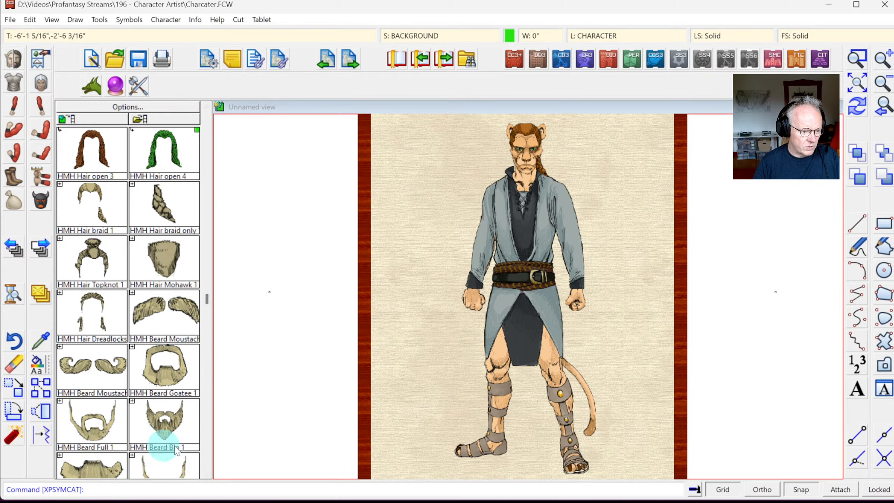
{"action": "left_click", "coordinate": [97, 429]}
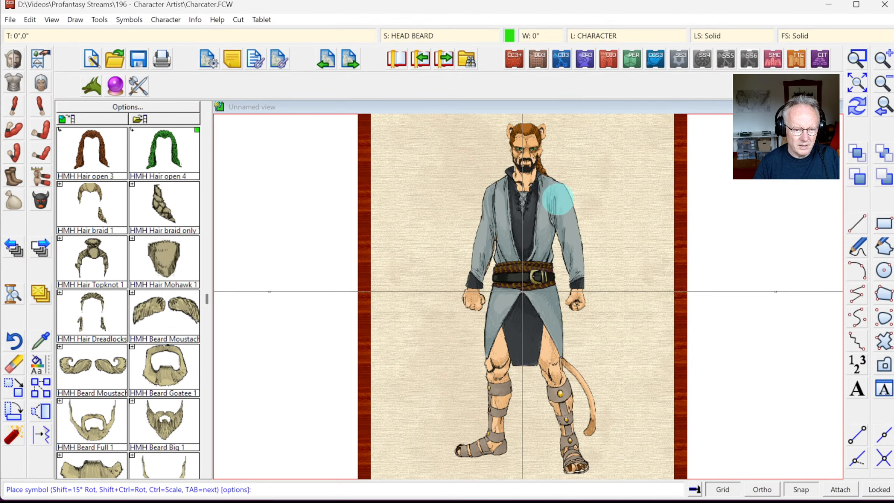
{"action": "left_click", "coordinate": [549, 192]}
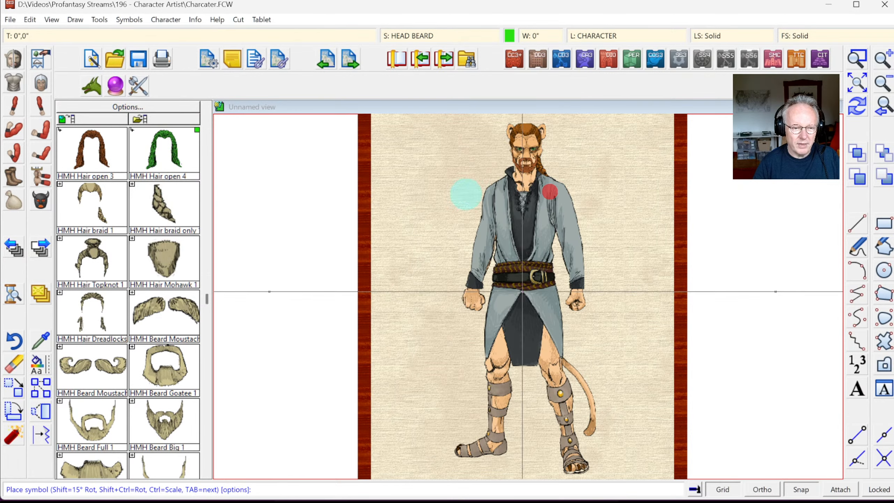
{"action": "left_click", "coordinate": [866, 63]}
{"action": "left_click", "coordinate": [495, 136]}
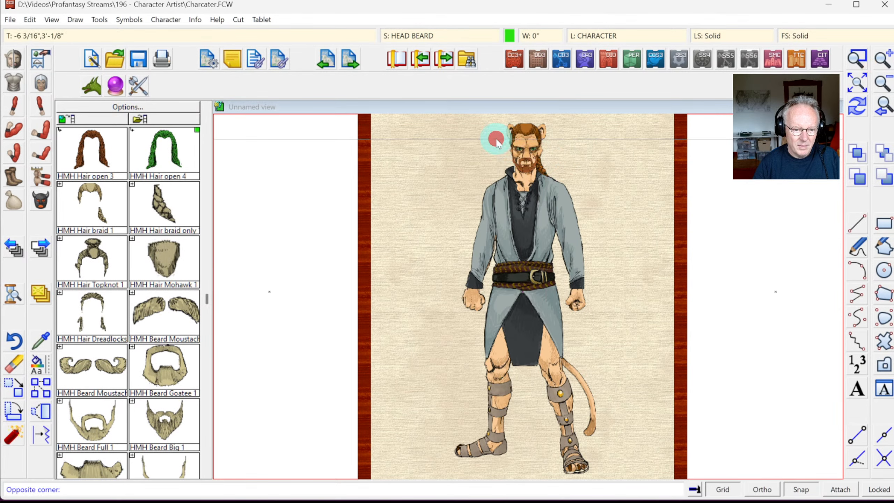
{"action": "left_click", "coordinate": [565, 194]}
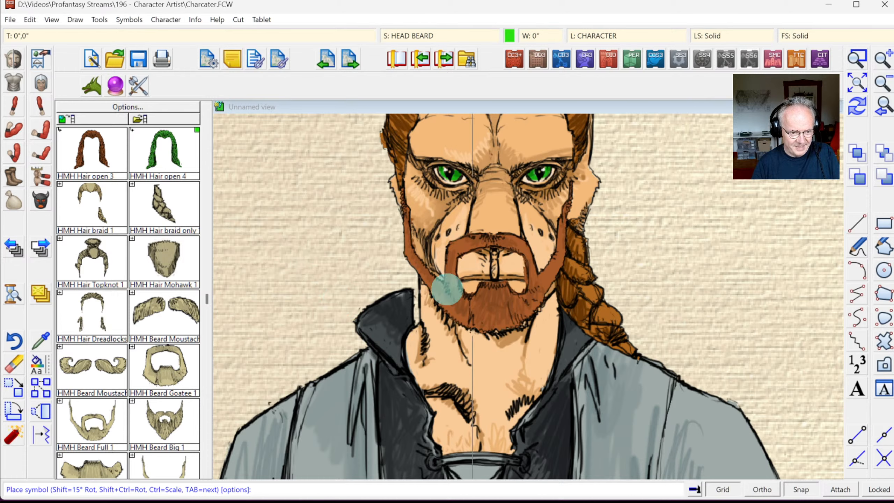
{"action": "key", "text": "Escape"}
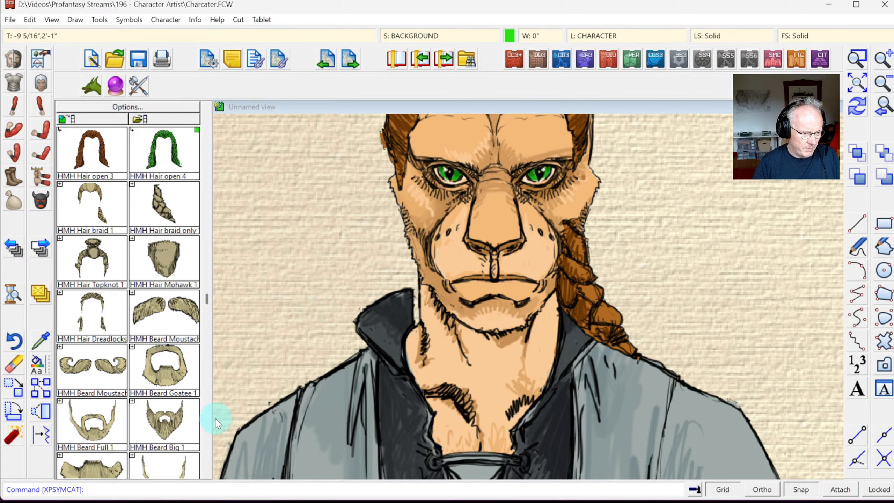
Step: Try the sideburns beard symbol on the catman's face
{"action": "left_click", "coordinate": [205, 474]}
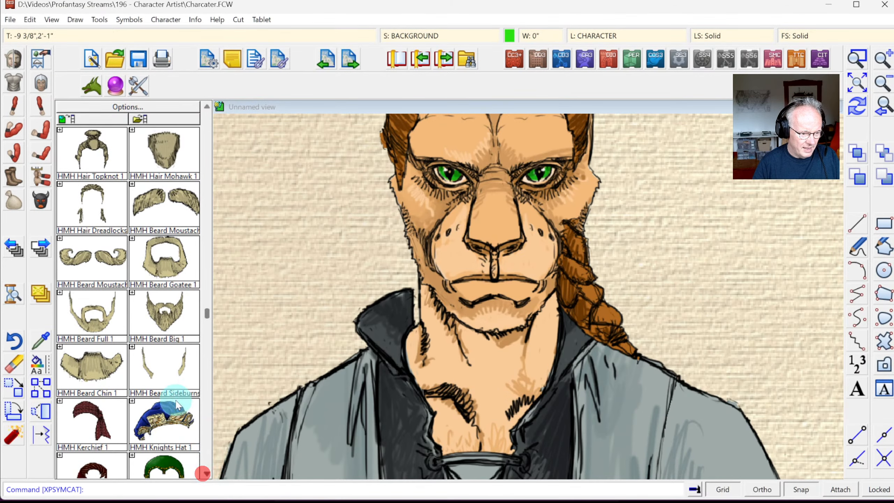
{"action": "left_click", "coordinate": [180, 368]}
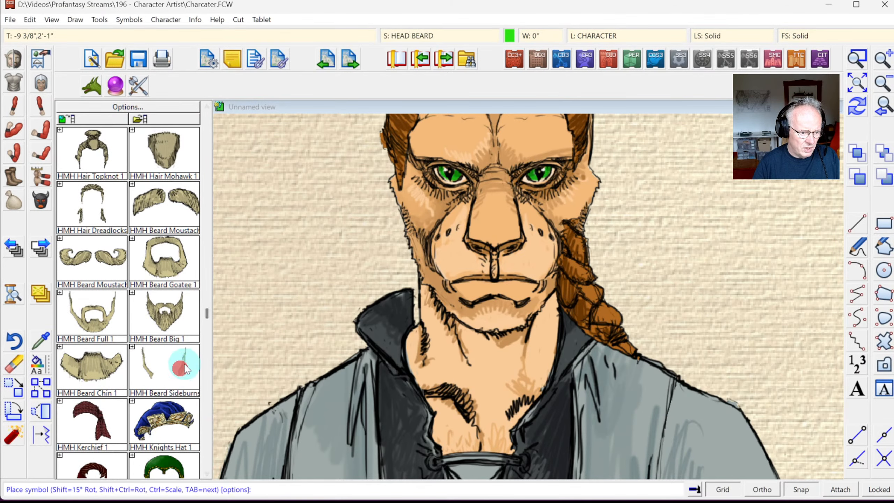
{"action": "left_click", "coordinate": [474, 319]}
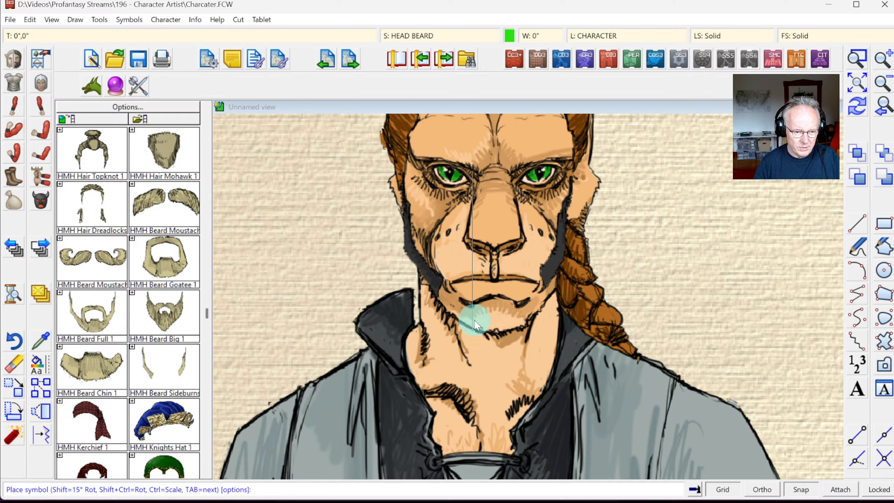
{"action": "left_click", "coordinate": [473, 320]}
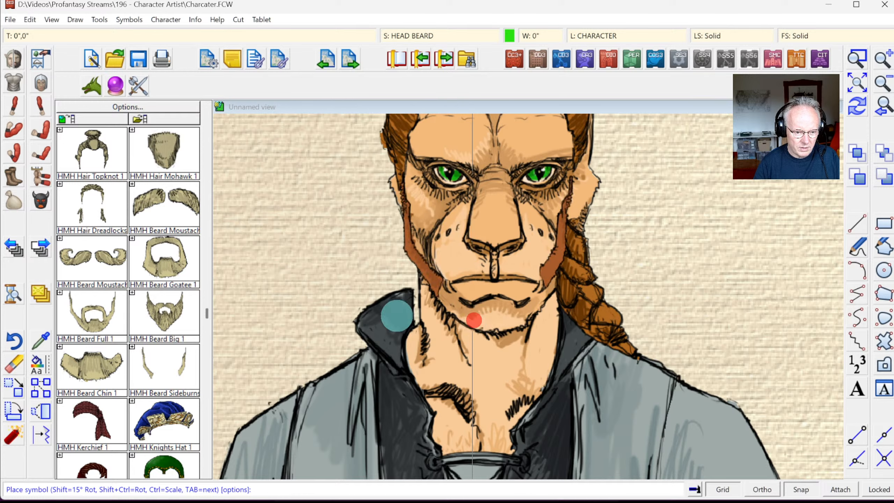
Step: Place the reddish-brown chin beard with Snap toggled off, zooming out slightly
{"action": "left_click", "coordinate": [97, 365]}
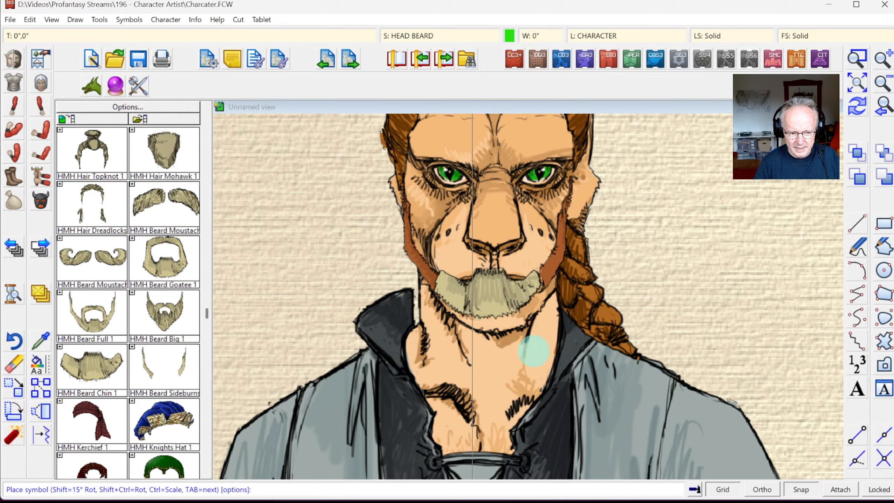
{"action": "left_click", "coordinate": [800, 489]}
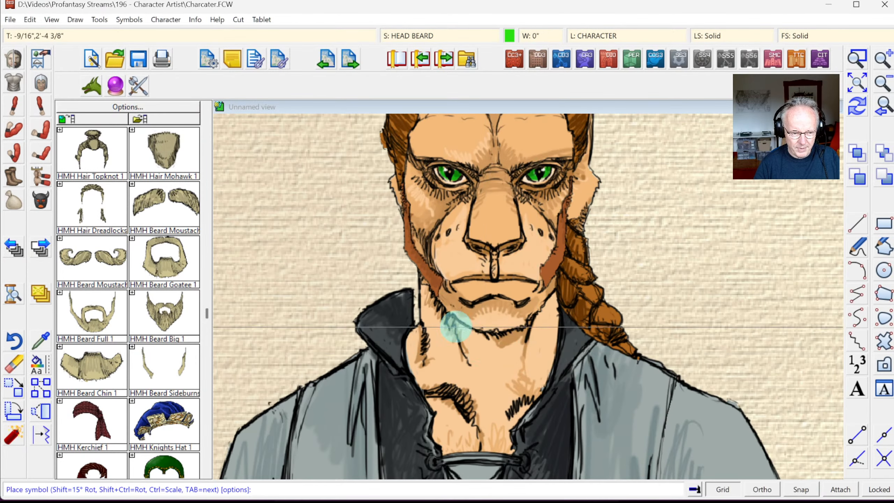
{"action": "left_click", "coordinate": [880, 110]}
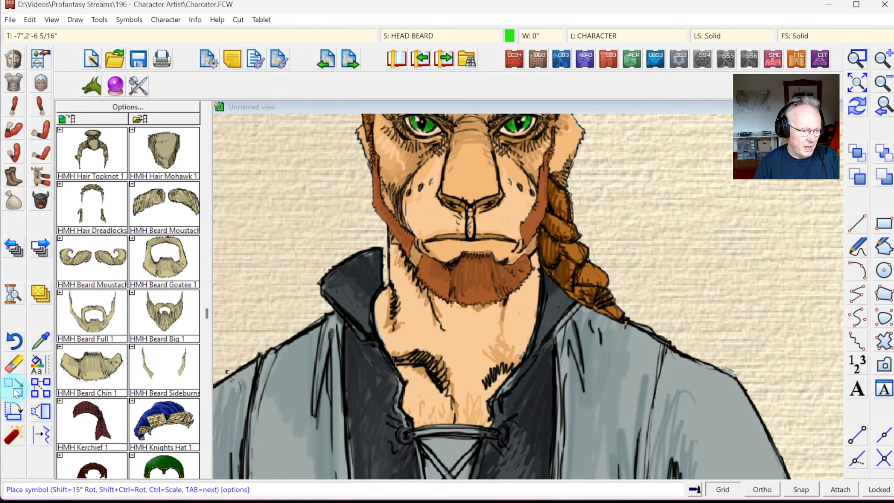
{"action": "left_click", "coordinate": [14, 388]}
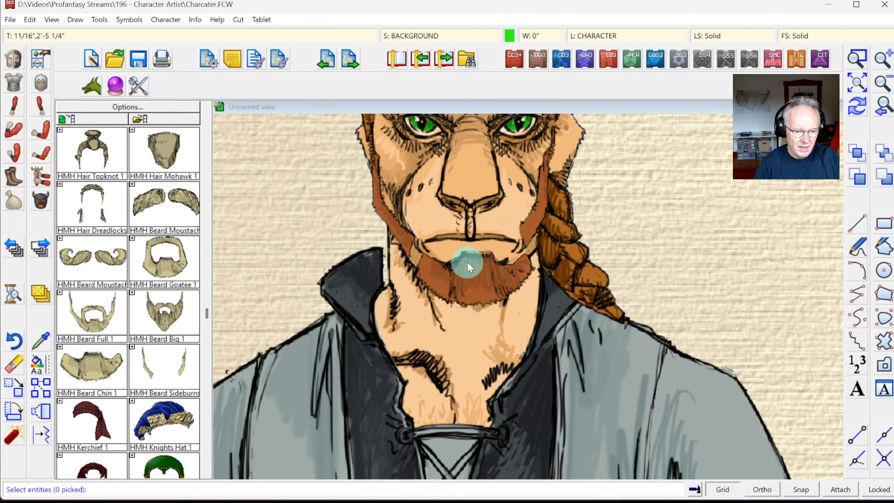
Step: Move the beard higher onto the chin and scale it up slightly
{"action": "left_click", "coordinate": [459, 254]}
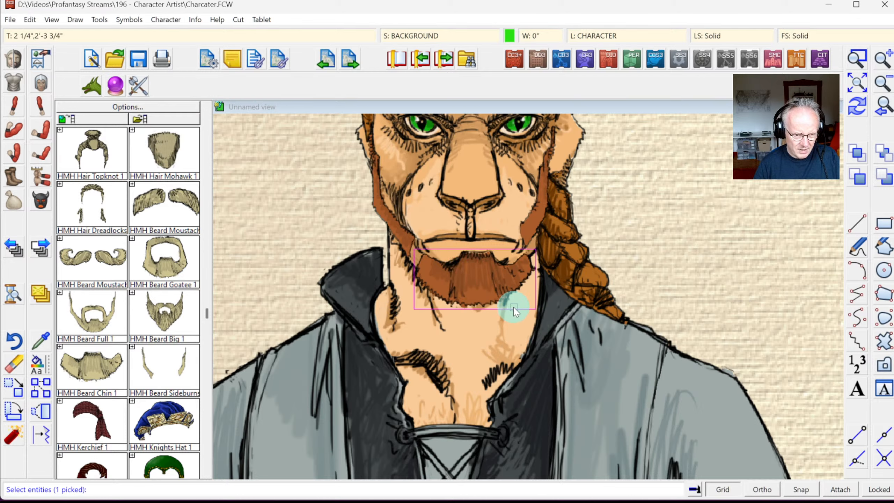
{"action": "left_click_drag", "start_coordinate": [464, 282], "coordinate": [848, 129]}
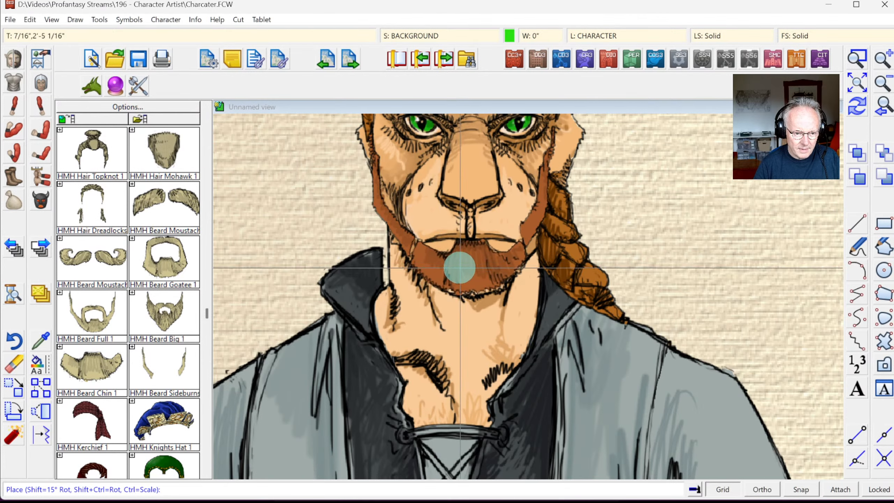
{"action": "key", "text": "ctrl"}
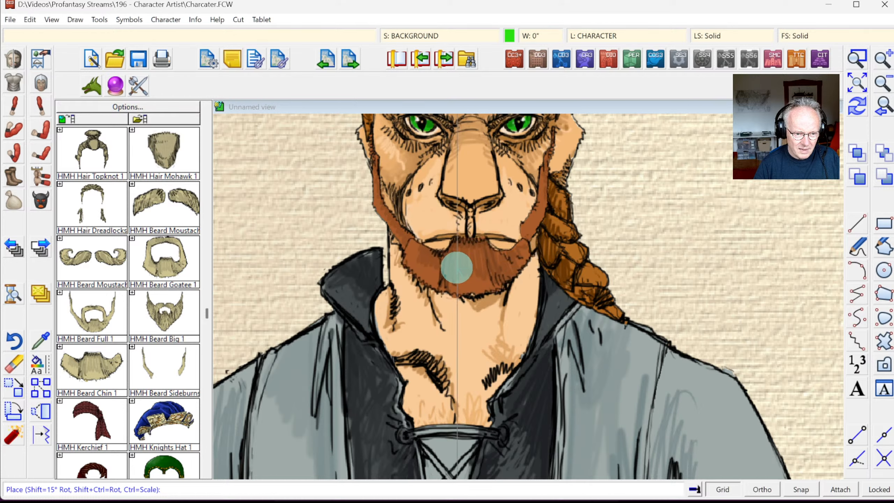
{"action": "key", "text": "ctrl"}
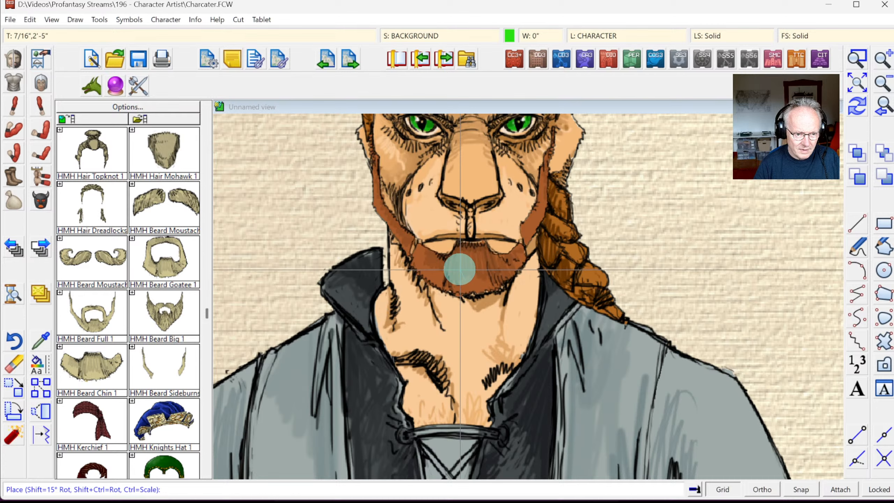
{"action": "left_click", "coordinate": [460, 268]}
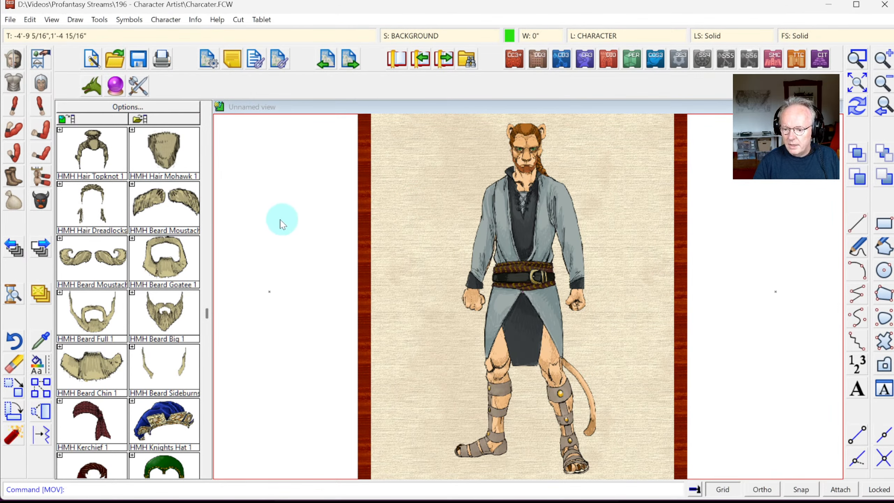
Step: Scroll the male human right-arm catalog down to the HMR1 Scimitar 1 symbol
{"action": "left_click", "coordinate": [16, 109]}
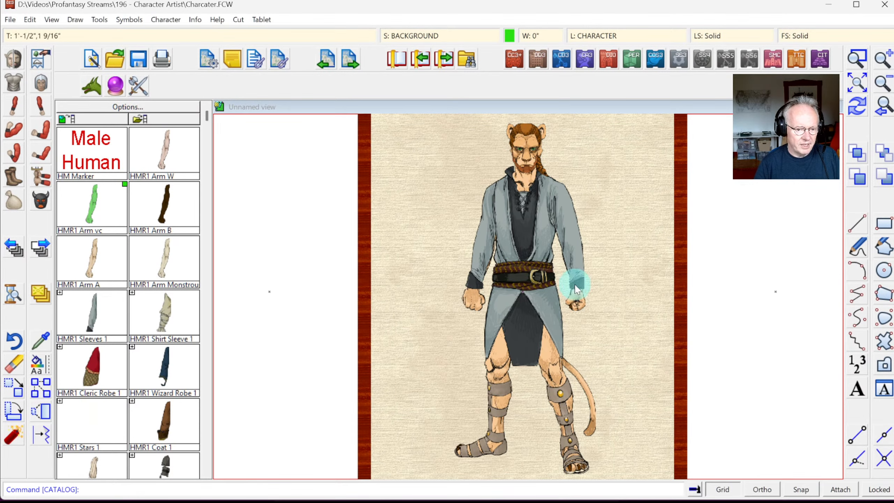
{"action": "left_click", "coordinate": [206, 401]}
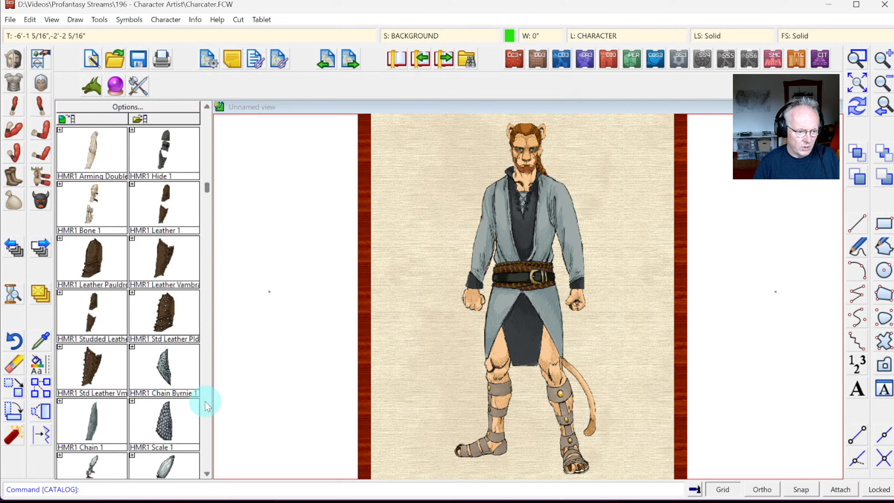
{"action": "left_click", "coordinate": [205, 405]}
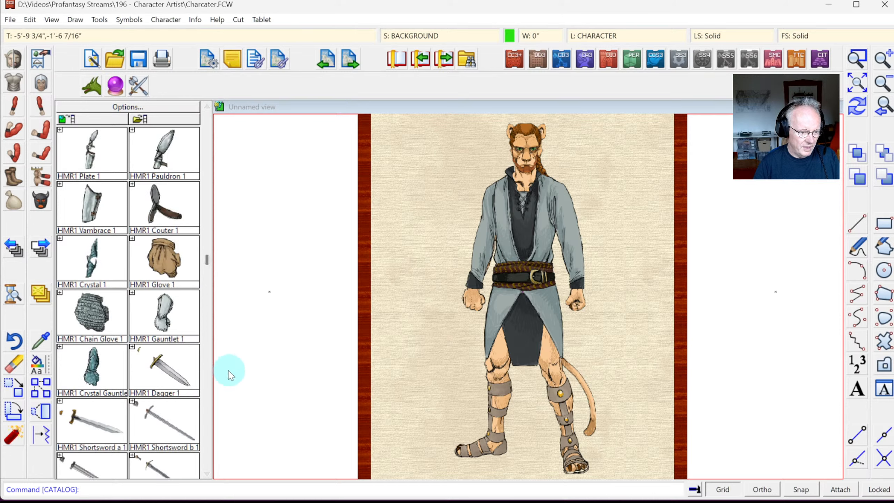
{"action": "left_click", "coordinate": [207, 473]}
{"action": "left_click", "coordinate": [206, 474]}
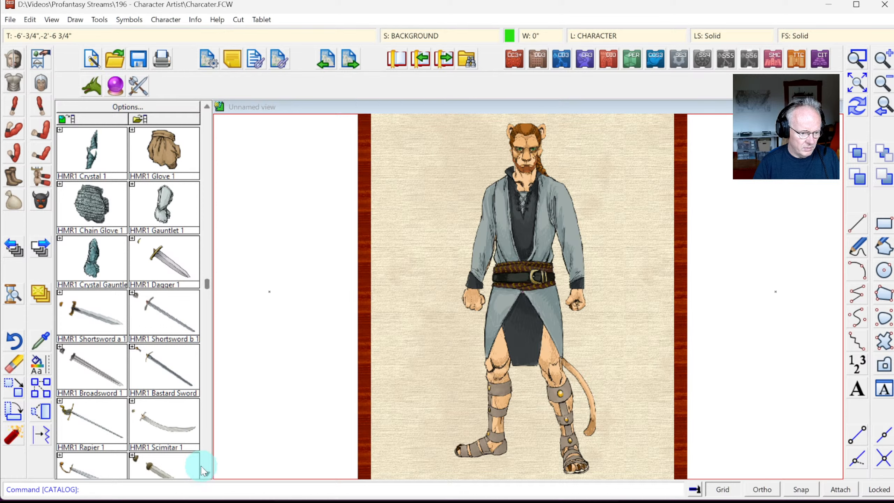
{"action": "left_click", "coordinate": [206, 474]}
{"action": "left_click", "coordinate": [206, 473]}
{"action": "left_click", "coordinate": [206, 474]}
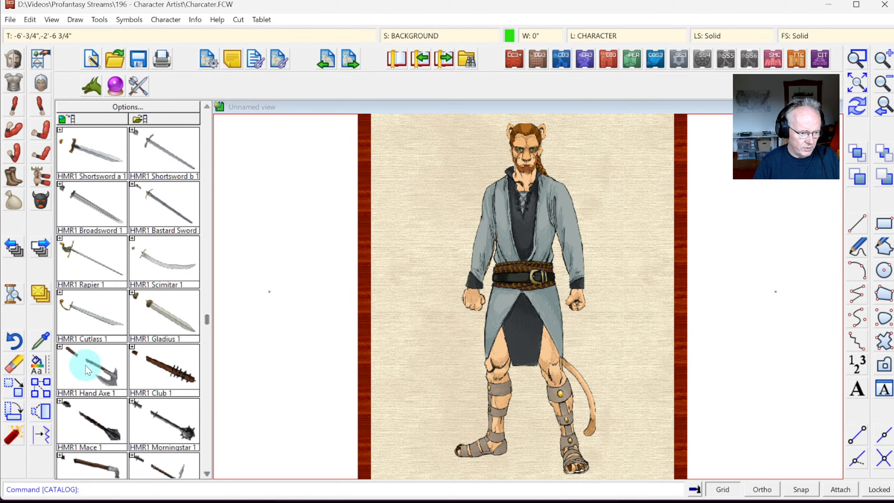
{"action": "left_click", "coordinate": [207, 474]}
{"action": "left_click", "coordinate": [207, 473]}
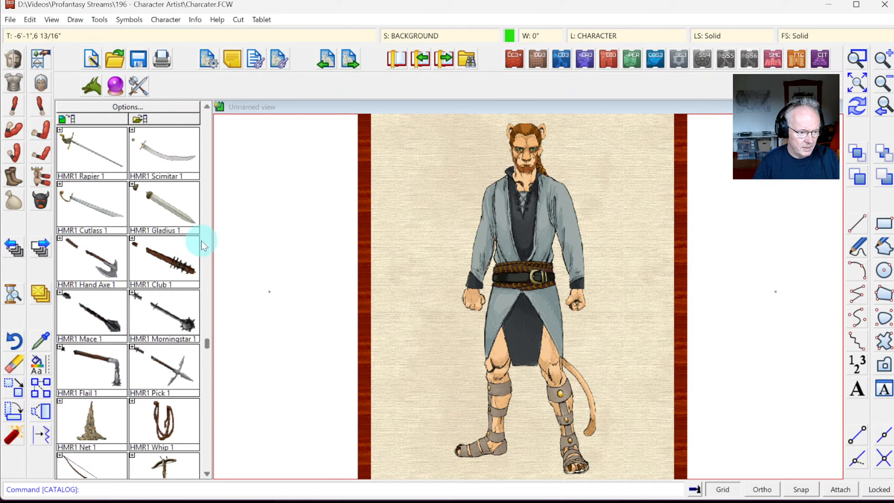
{"action": "left_click", "coordinate": [154, 154]}
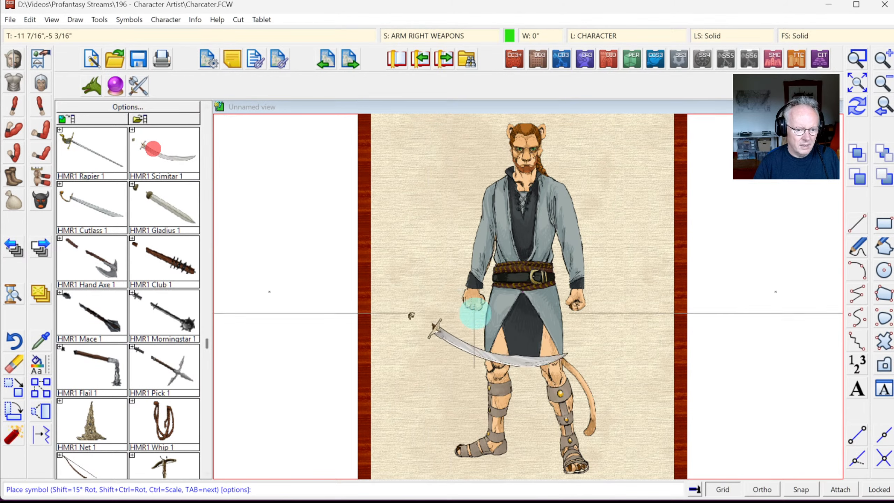
Step: With Snap on, place the scimitar in the catman's right hand
{"action": "left_click", "coordinate": [800, 489]}
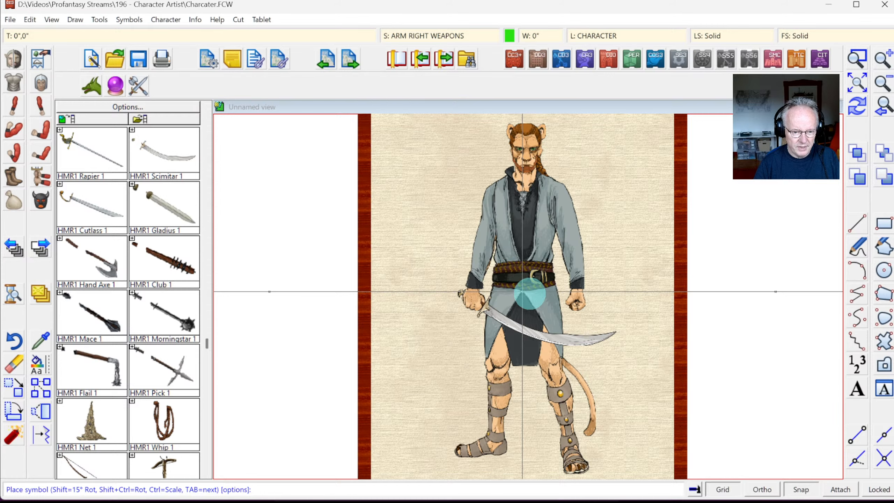
{"action": "right_click", "coordinate": [530, 294]}
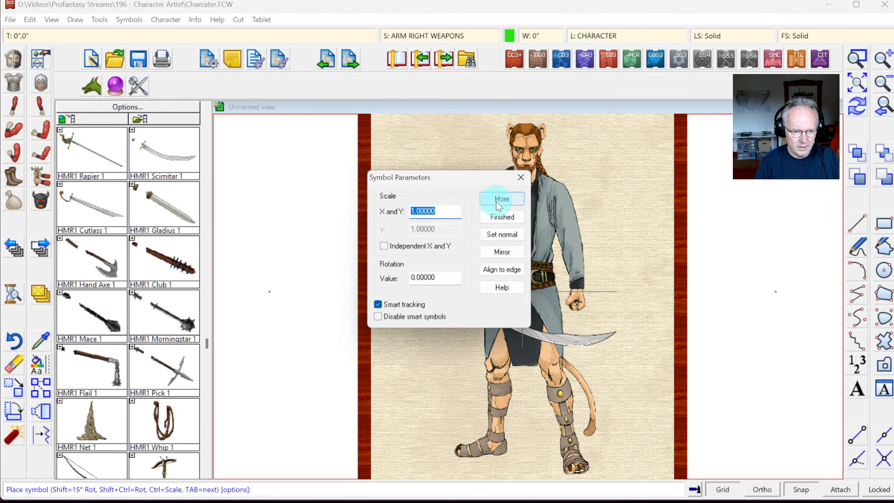
{"action": "left_click", "coordinate": [499, 200]}
{"action": "left_click", "coordinate": [511, 295]}
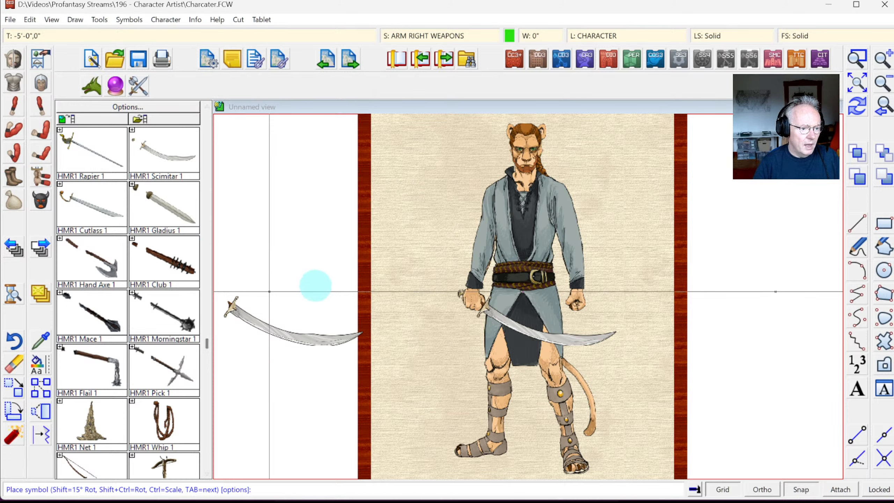
{"action": "left_click", "coordinate": [41, 110]}
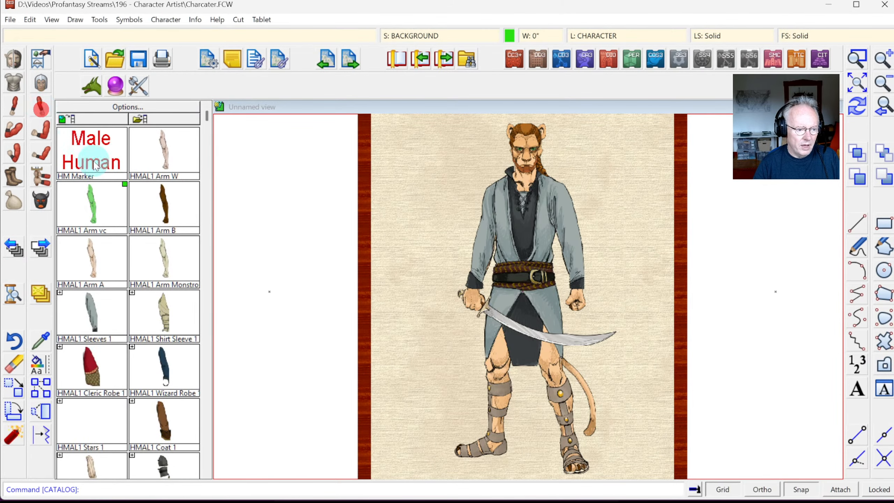
Step: Scroll the left-arm catalog and expand the Buckler Hide shield variants
{"action": "left_click", "coordinate": [206, 387]}
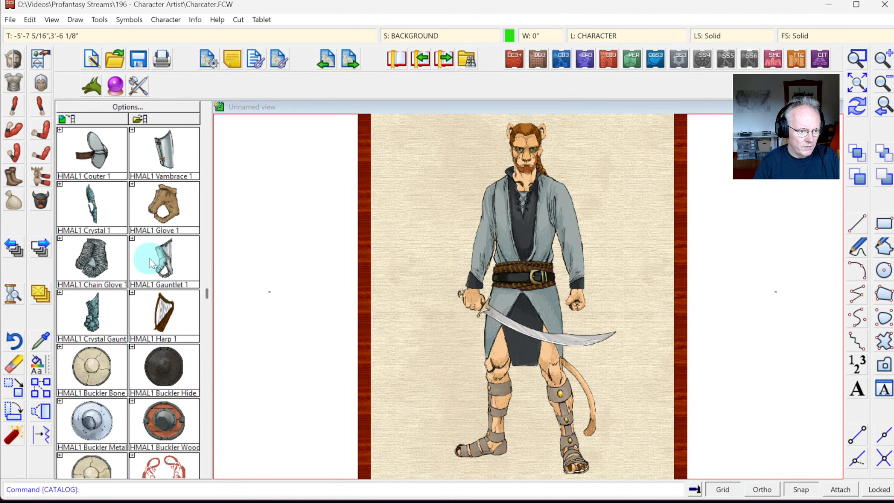
{"action": "left_click", "coordinate": [210, 472]}
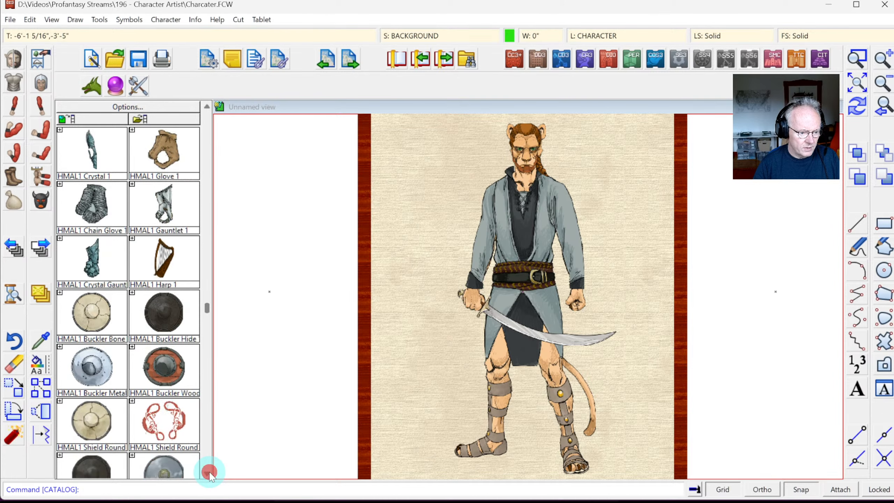
{"action": "left_click", "coordinate": [209, 472]}
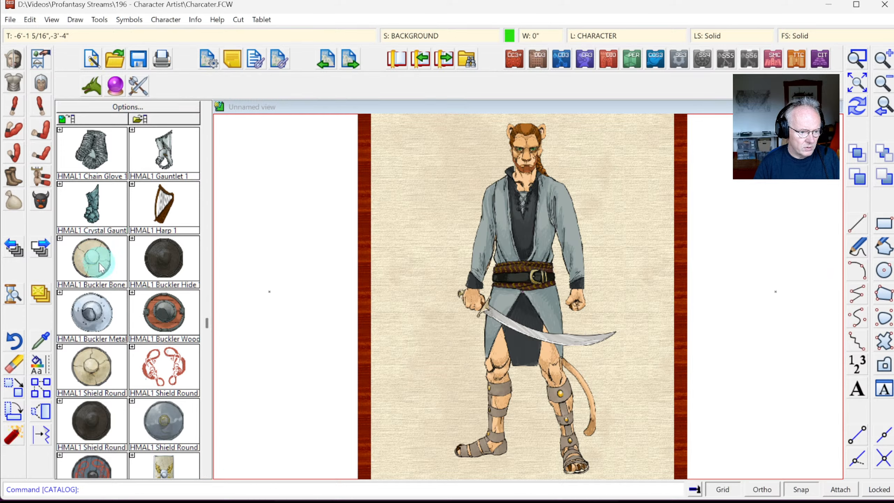
{"action": "left_click", "coordinate": [132, 239]}
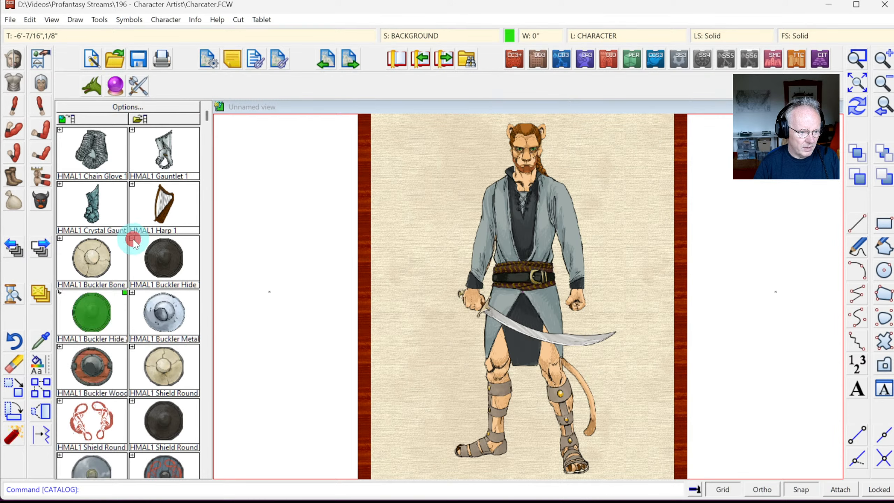
Step: Change the current colour to brown, then to a lighter beige
{"action": "left_click", "coordinate": [509, 36]}
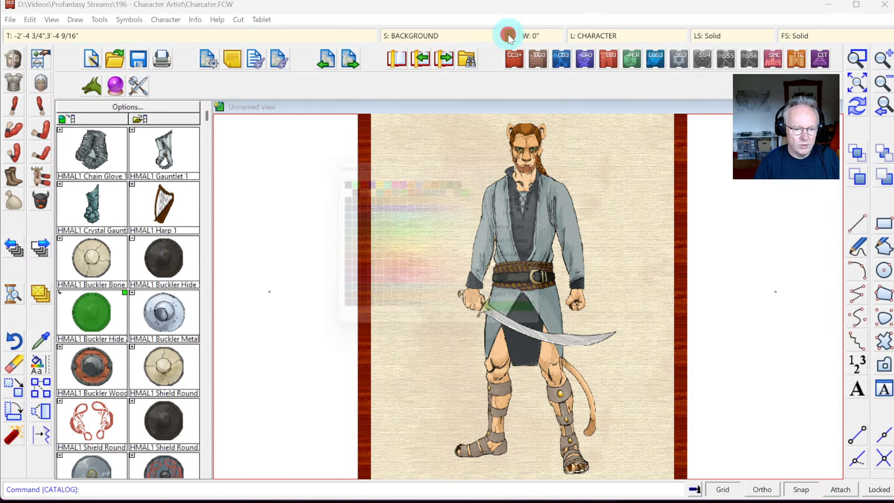
{"action": "left_click", "coordinate": [399, 310]}
{"action": "left_click", "coordinate": [529, 183]}
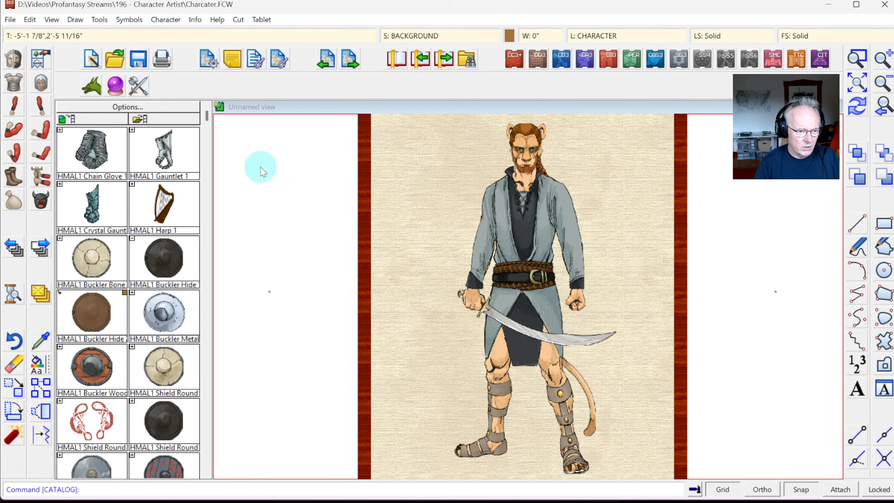
{"action": "left_click", "coordinate": [508, 36]}
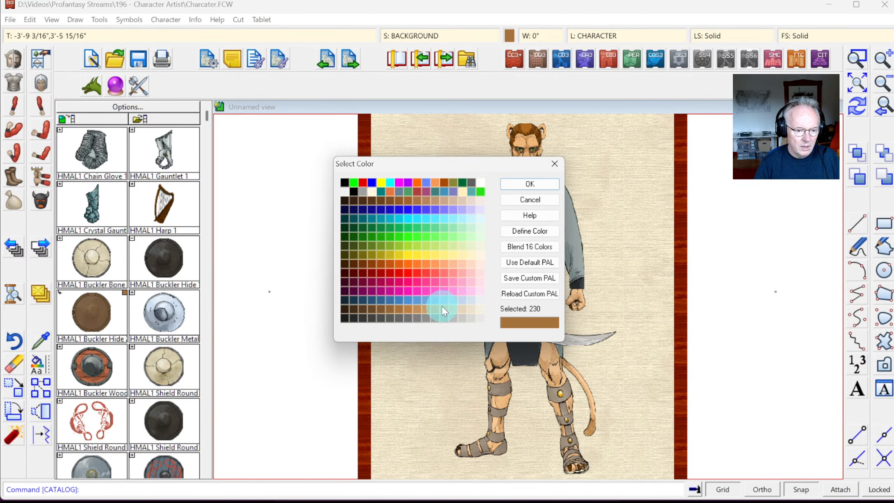
{"action": "left_click", "coordinate": [442, 307]}
{"action": "left_click", "coordinate": [527, 185]}
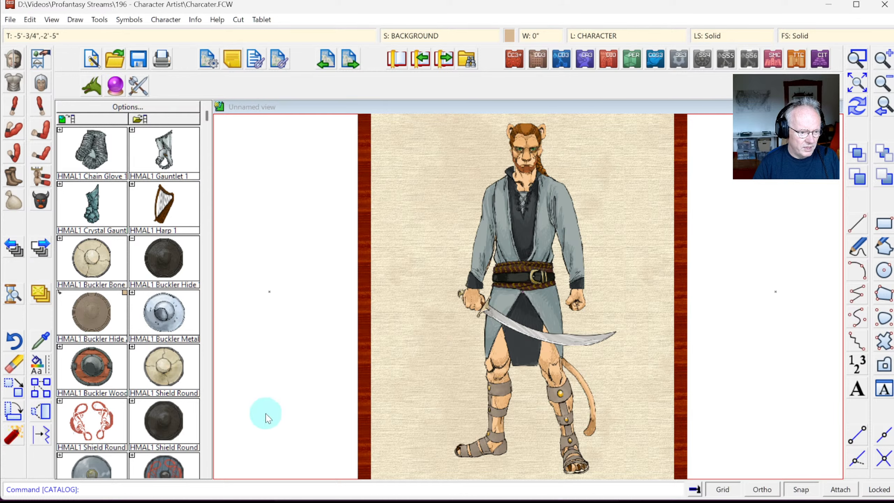
Step: Place a Buckler Bone shield on the catman's left arm
{"action": "left_click", "coordinate": [85, 257]}
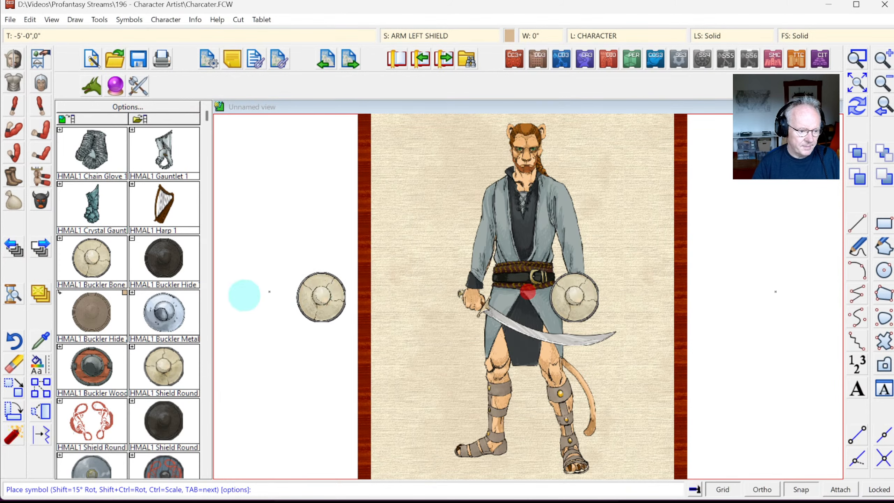
{"action": "left_click", "coordinate": [207, 473]}
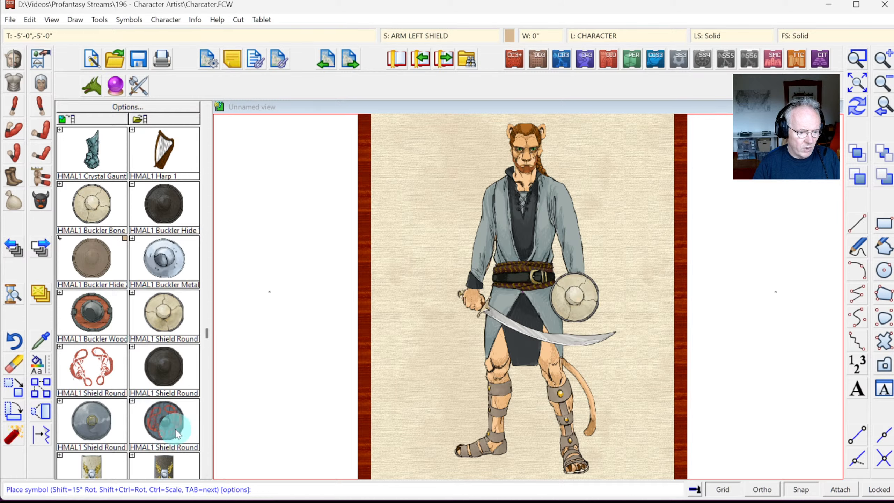
{"action": "left_click", "coordinate": [244, 389]}
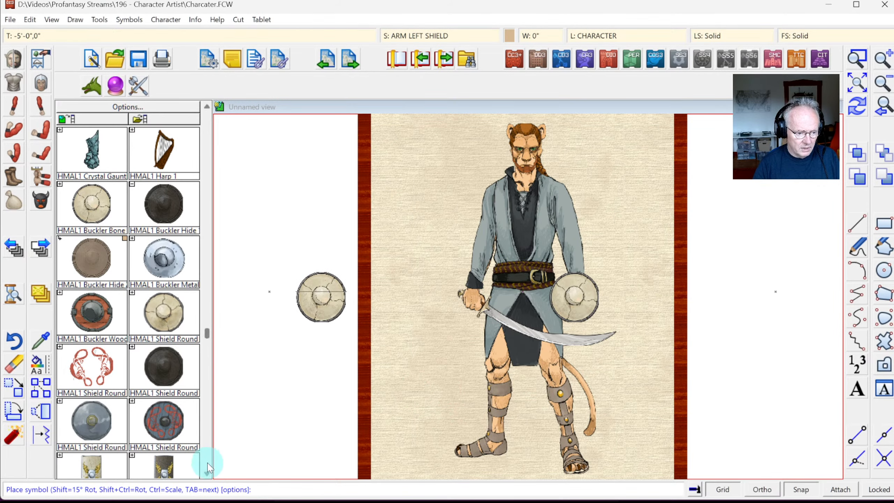
{"action": "left_click", "coordinate": [207, 473]}
{"action": "left_click", "coordinate": [208, 473]}
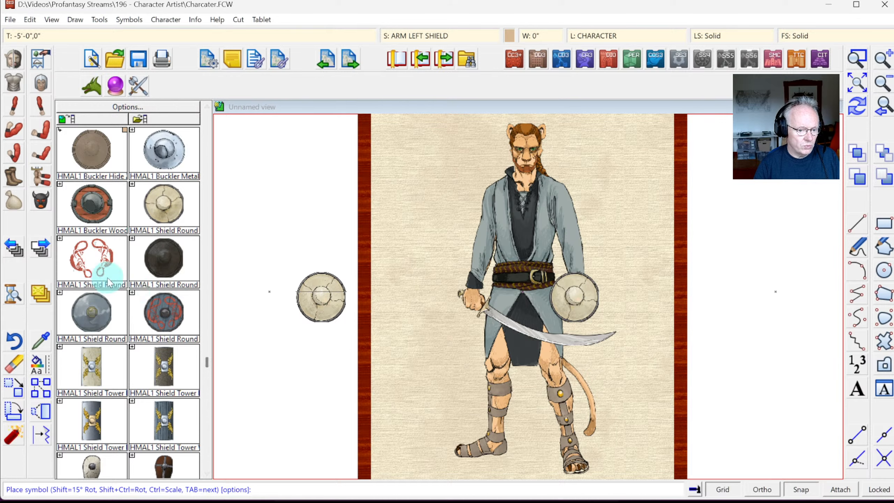
Step: Place the red knotwork HMAL1 Shield Round over the existing shield with Snap on
{"action": "left_click", "coordinate": [86, 262]}
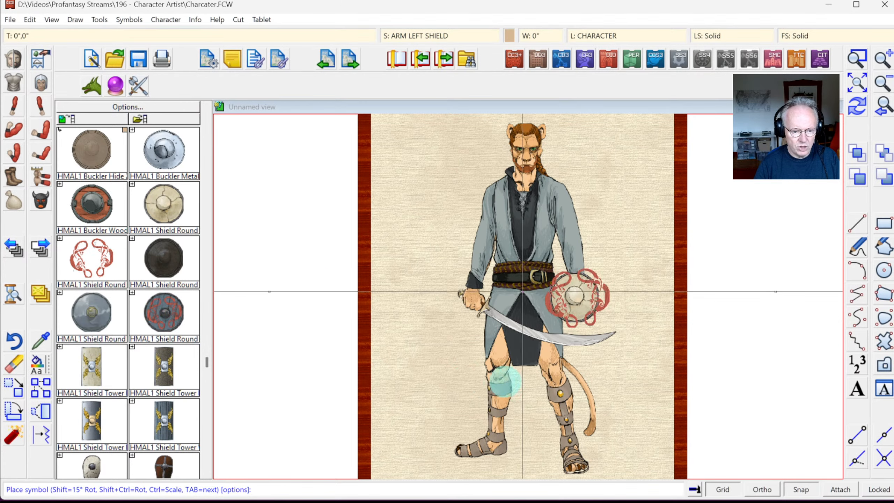
{"action": "left_click", "coordinate": [799, 490]}
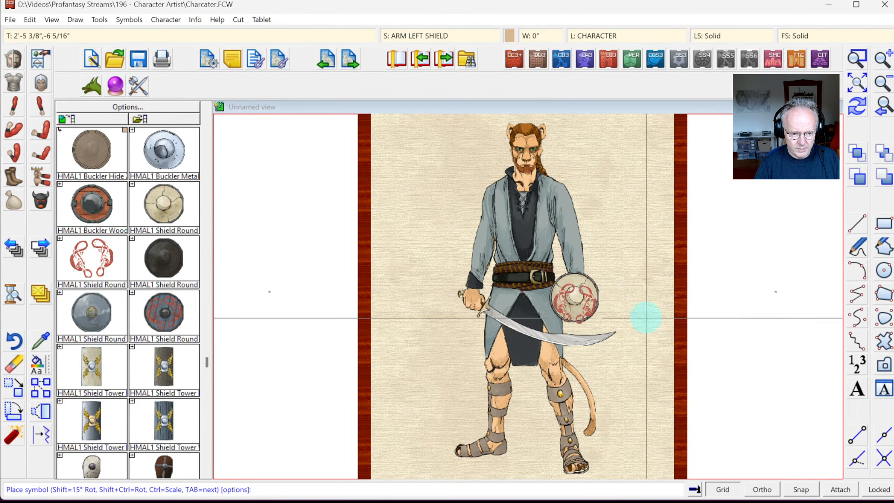
{"action": "left_click", "coordinate": [609, 291]}
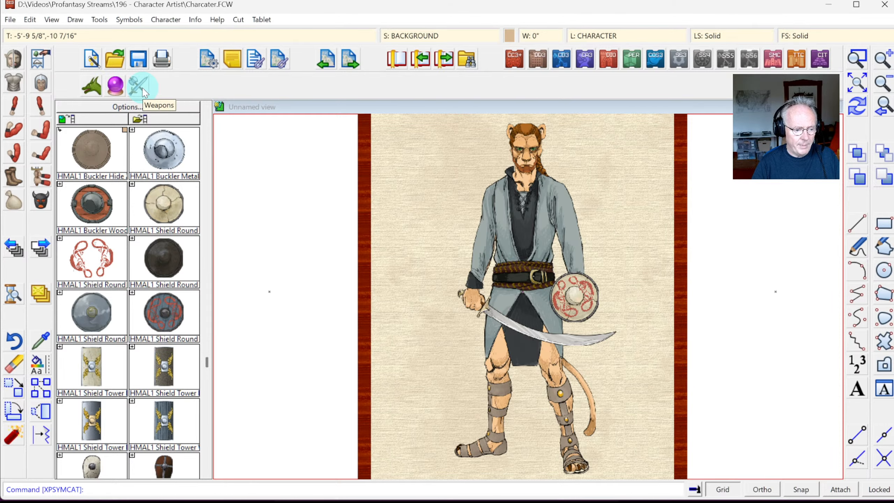
Step: Browse the Weapons and Monsters catalogs, then show the HMO male human clothing symbols
{"action": "left_click", "coordinate": [208, 122]}
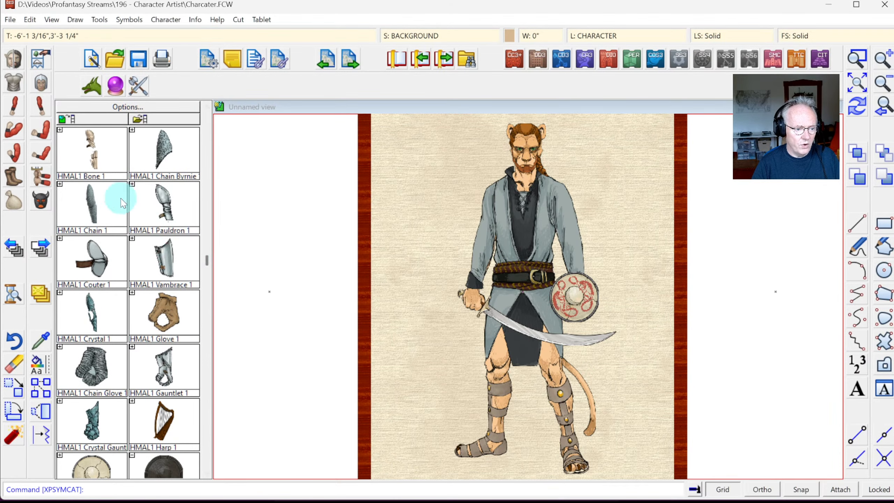
{"action": "left_click", "coordinate": [139, 86]}
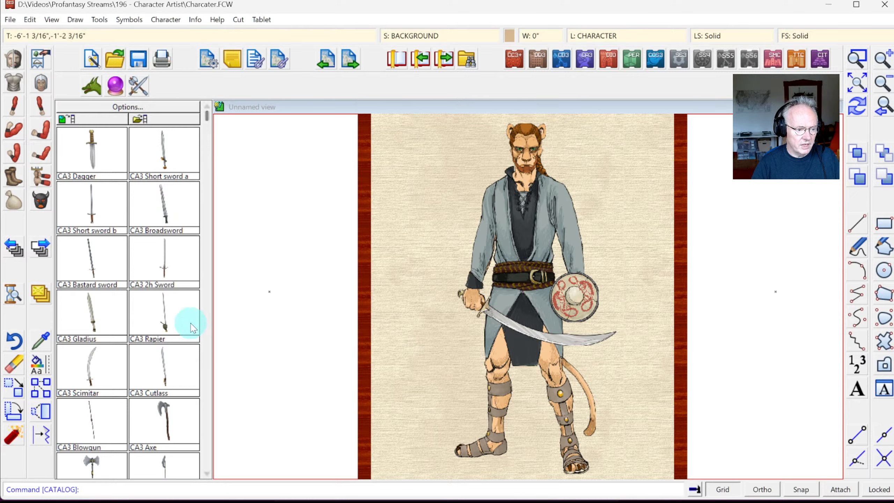
{"action": "left_click", "coordinate": [208, 441]}
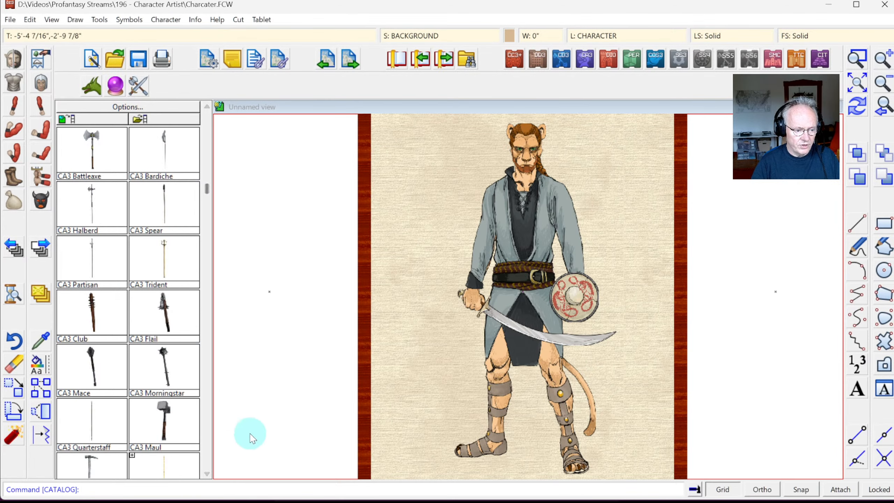
{"action": "left_click", "coordinate": [207, 437]}
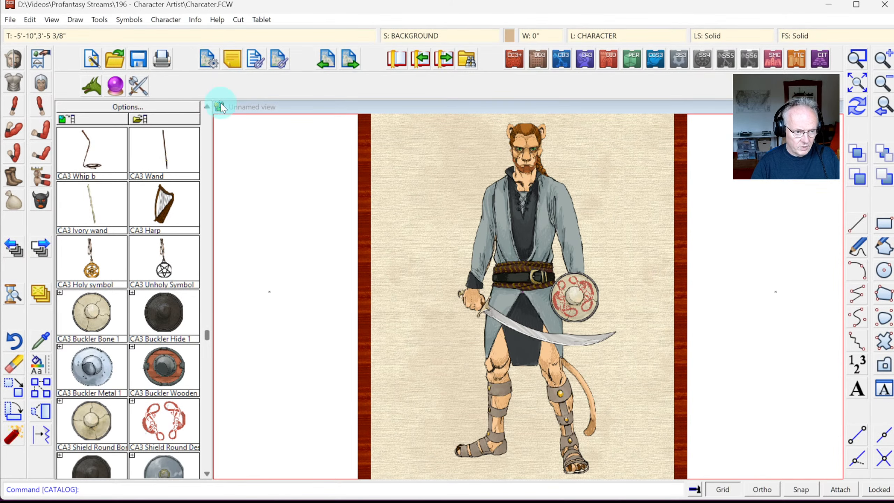
{"action": "left_click", "coordinate": [207, 129]}
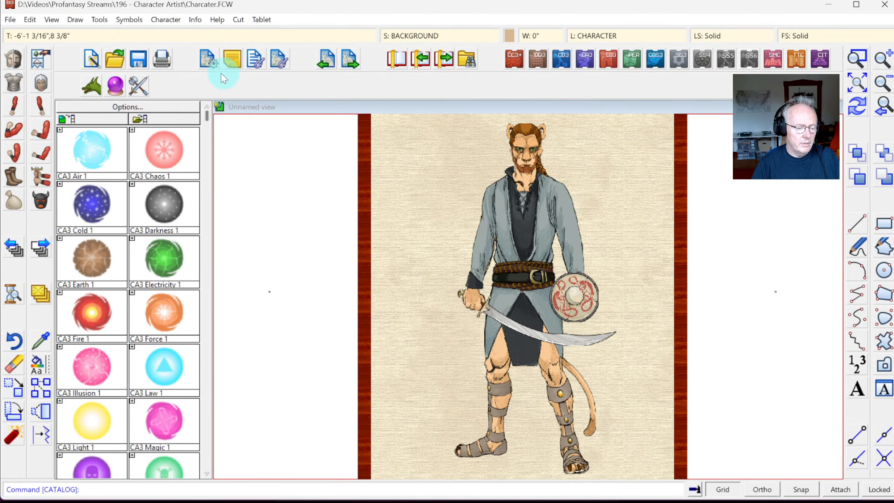
{"action": "left_click", "coordinate": [205, 141]}
{"action": "left_click", "coordinate": [206, 118]}
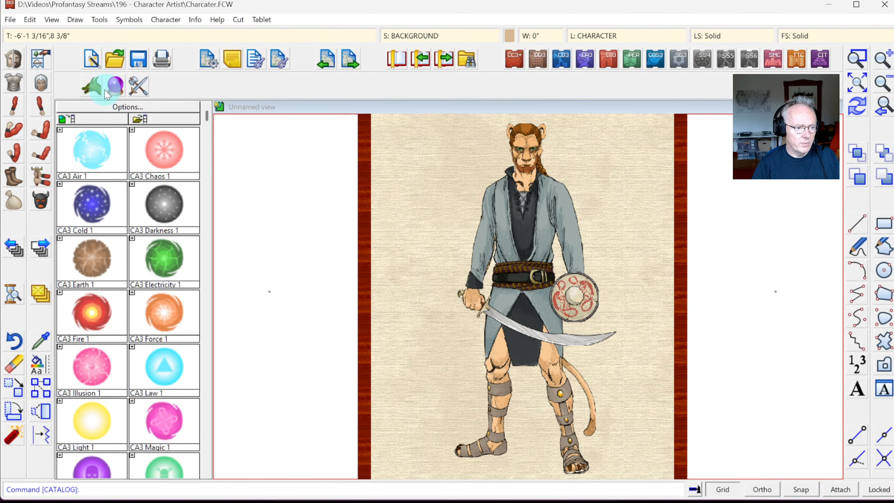
{"action": "left_click", "coordinate": [93, 89]}
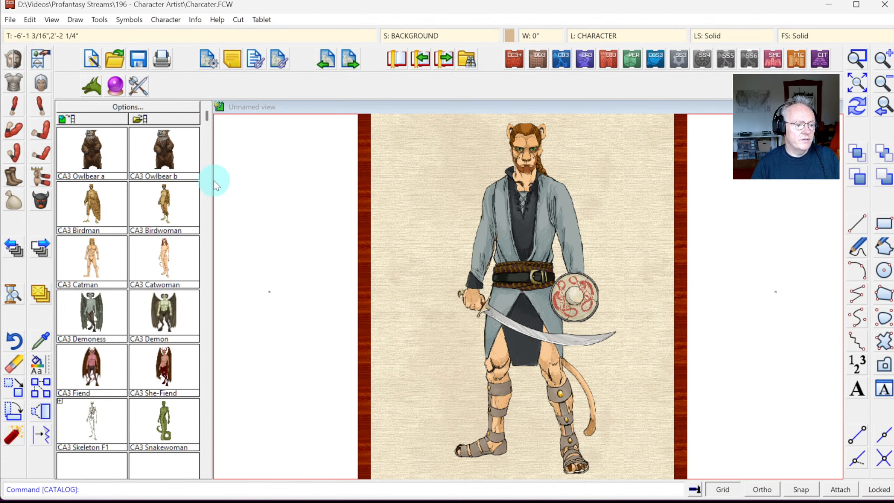
{"action": "left_click", "coordinate": [138, 85]}
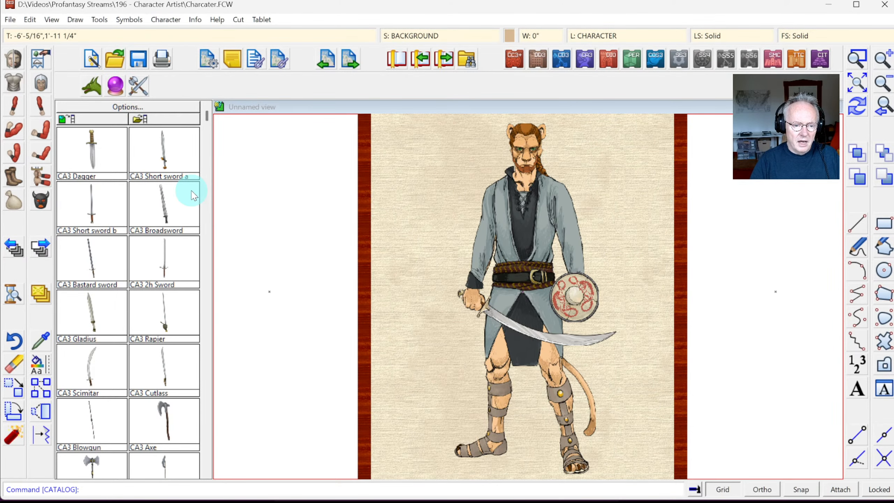
{"action": "left_click", "coordinate": [14, 206]}
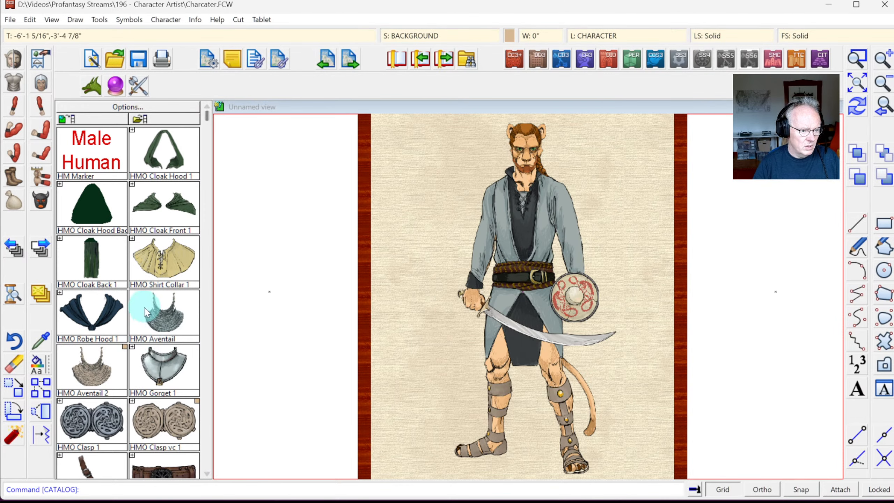
Step: Pick HMO Cloak Back 1, reset it to normal scale and rotation, and turn Snap on
{"action": "left_click", "coordinate": [94, 252]}
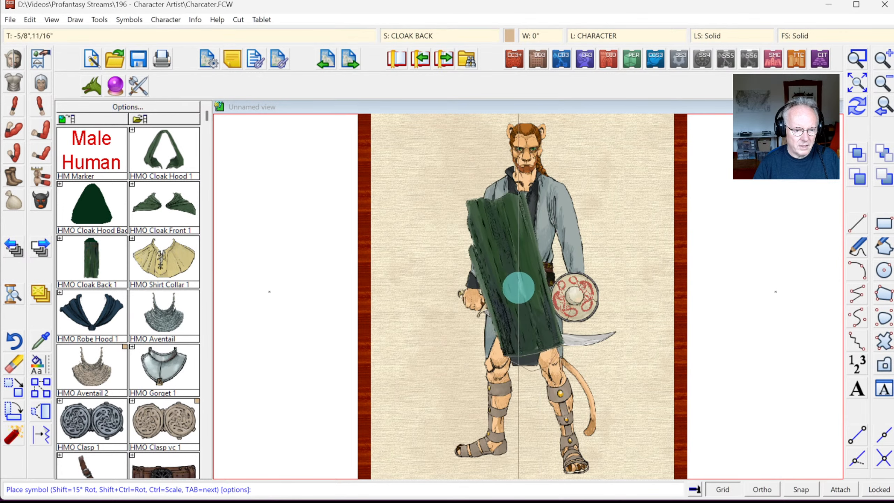
{"action": "right_click", "coordinate": [528, 284]}
{"action": "left_click", "coordinate": [502, 234]}
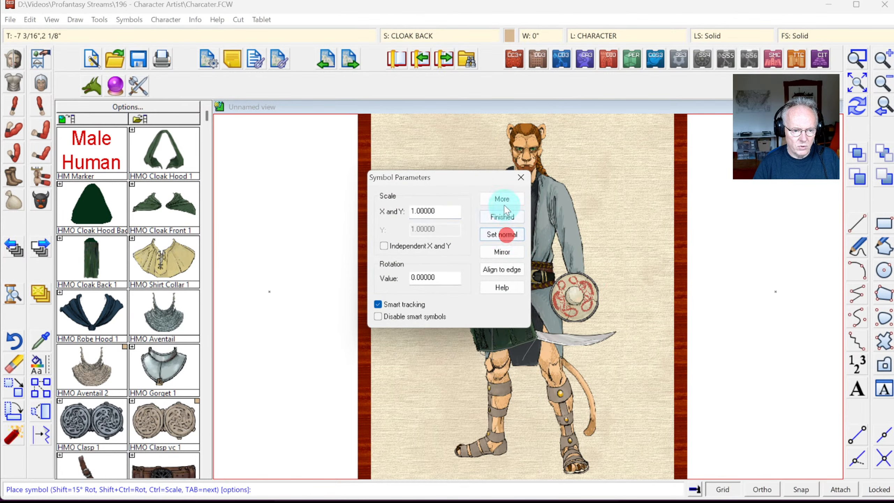
{"action": "left_click", "coordinate": [502, 217]}
{"action": "left_click", "coordinate": [800, 492]}
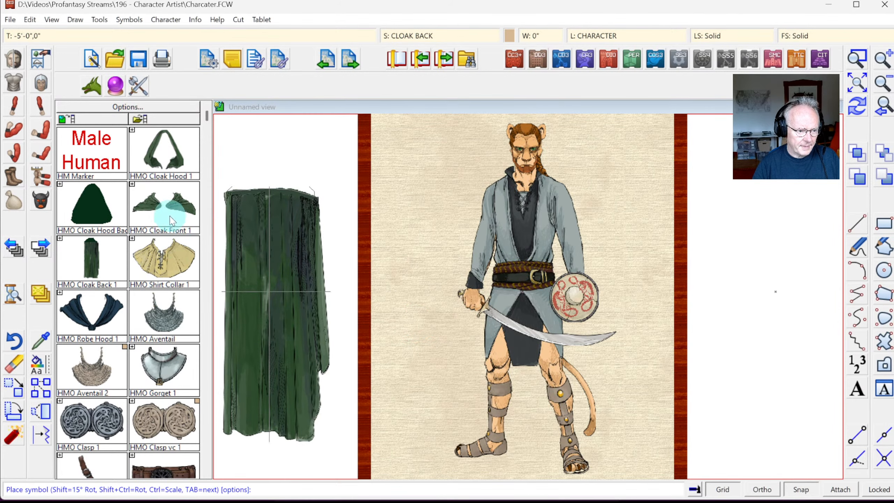
Step: Pick HMO Cloak Front 2, then place HMO Cloak Back 1 behind the figure and redraw
{"action": "left_click", "coordinate": [133, 184]}
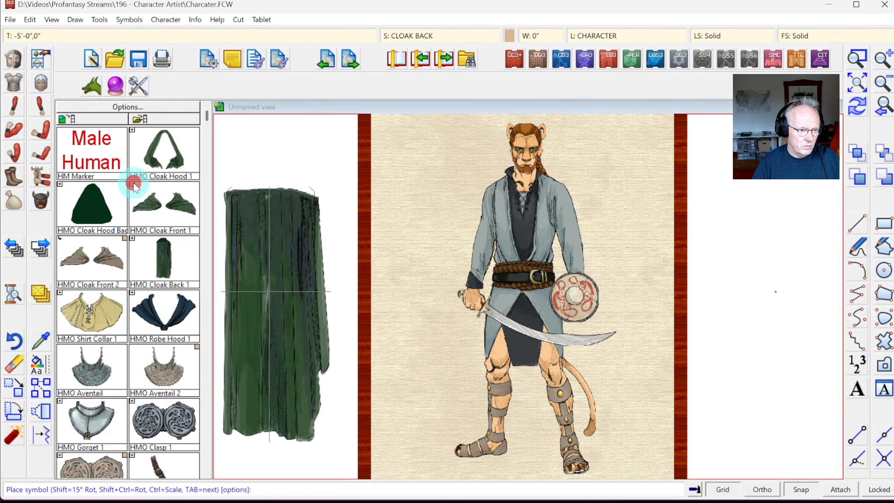
{"action": "left_click", "coordinate": [107, 252]}
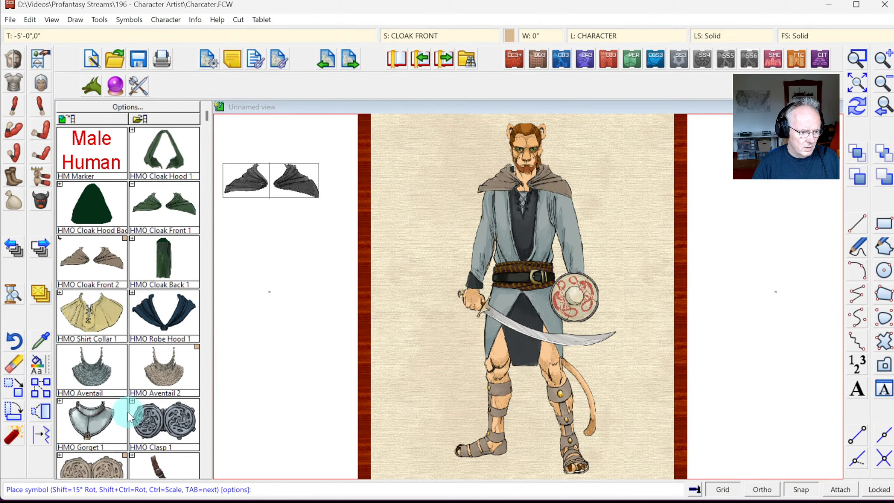
{"action": "left_click", "coordinate": [165, 259]}
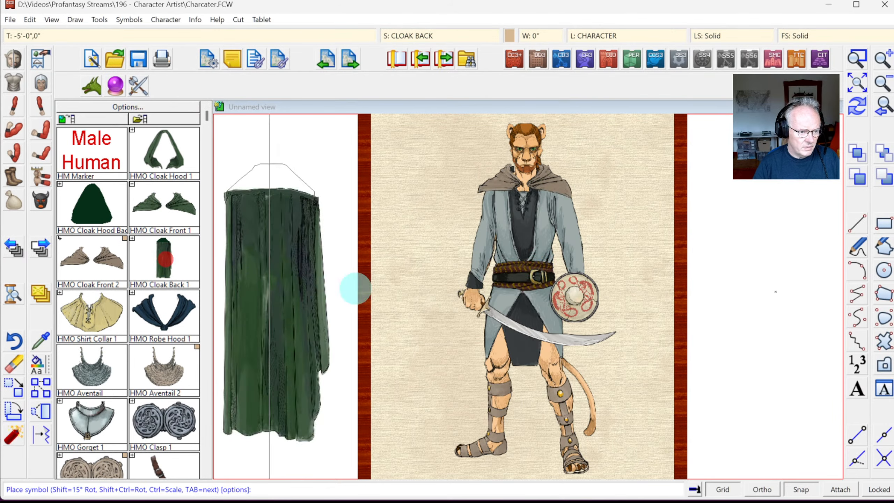
{"action": "left_click", "coordinate": [480, 305]}
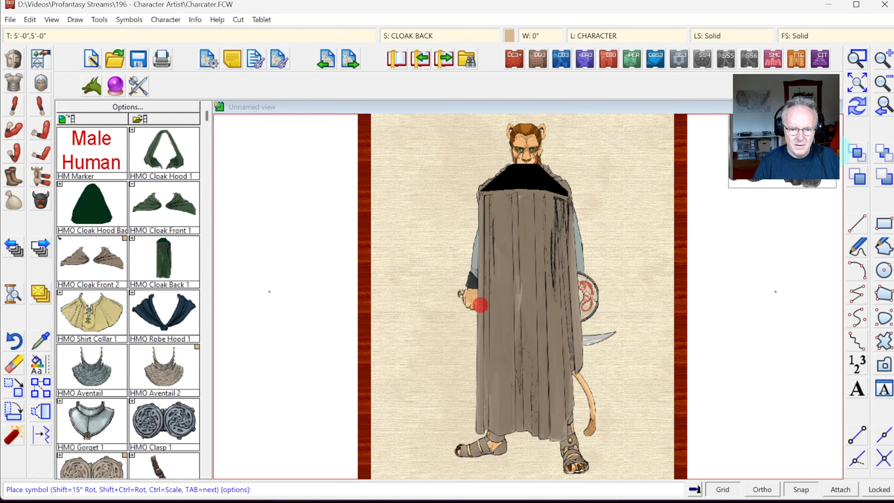
{"action": "left_click", "coordinate": [868, 112]}
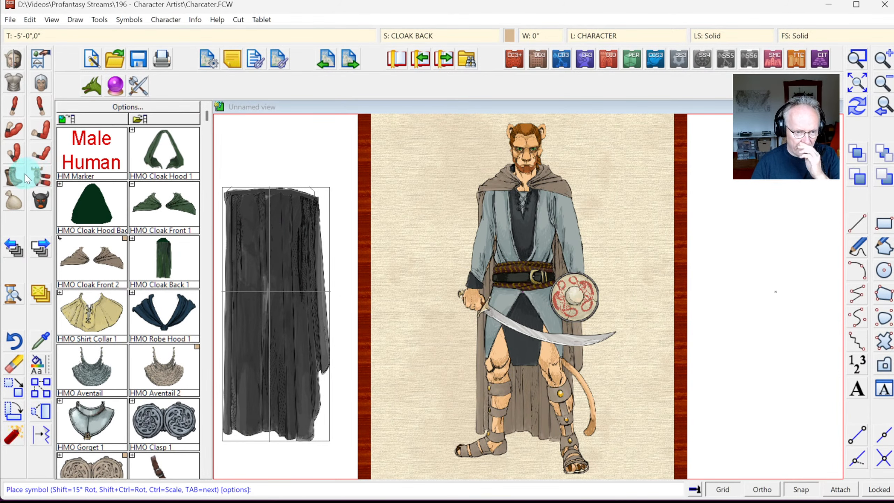
{"action": "left_click", "coordinate": [152, 419]}
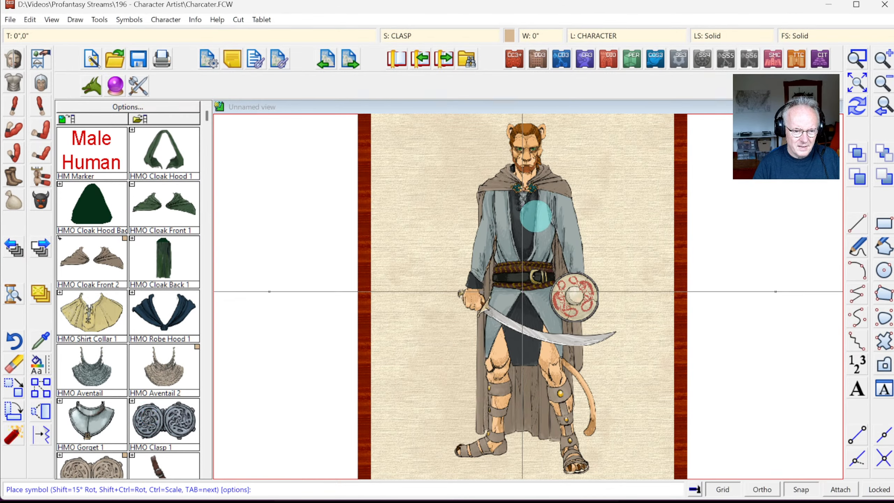
Step: Place the clasp at the cloak's neck and a mirrored HMO Dagger 1 on the belt
{"action": "left_click", "coordinate": [536, 217]}
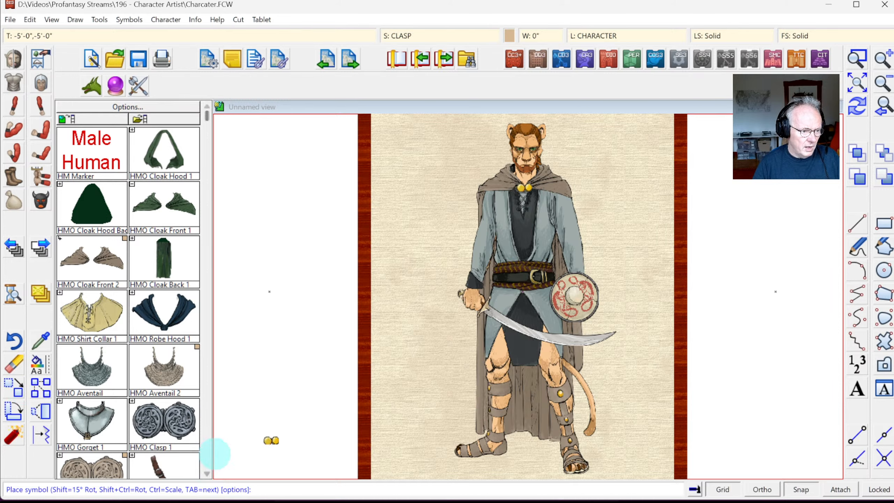
{"action": "left_click", "coordinate": [205, 432]}
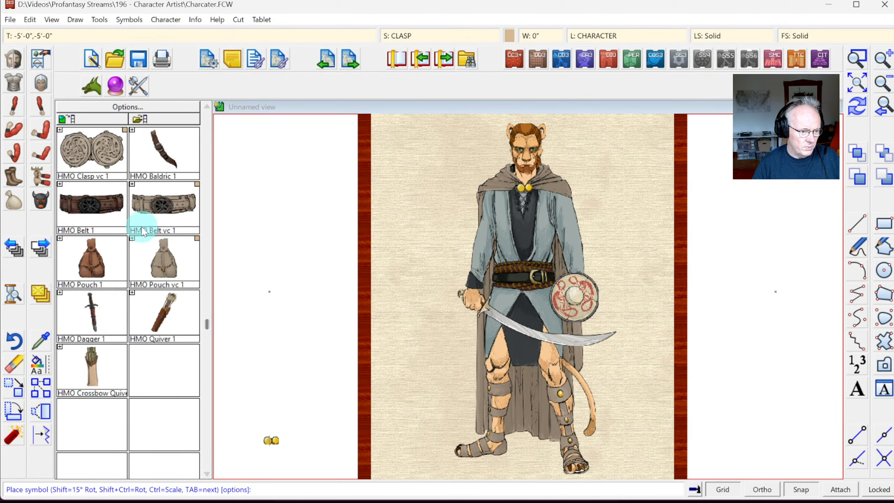
{"action": "left_click", "coordinate": [93, 310]}
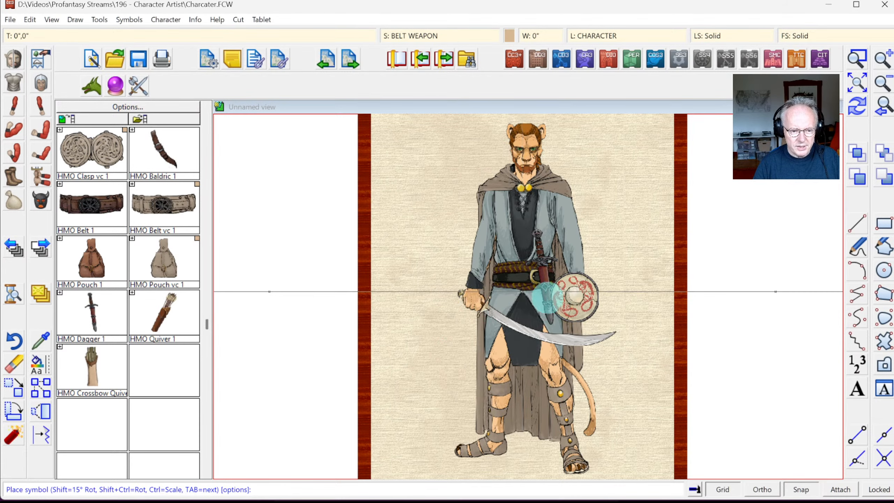
{"action": "right_click", "coordinate": [388, 242]}
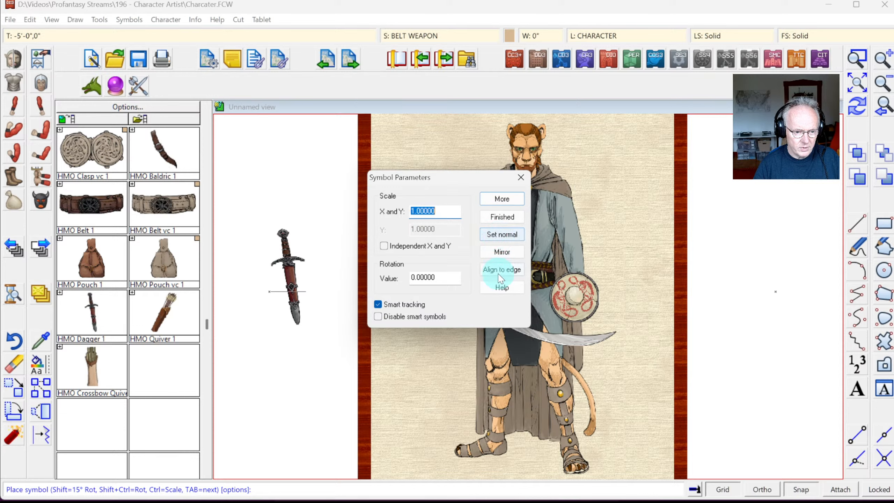
{"action": "left_click", "coordinate": [502, 251]}
{"action": "left_click", "coordinate": [508, 198]}
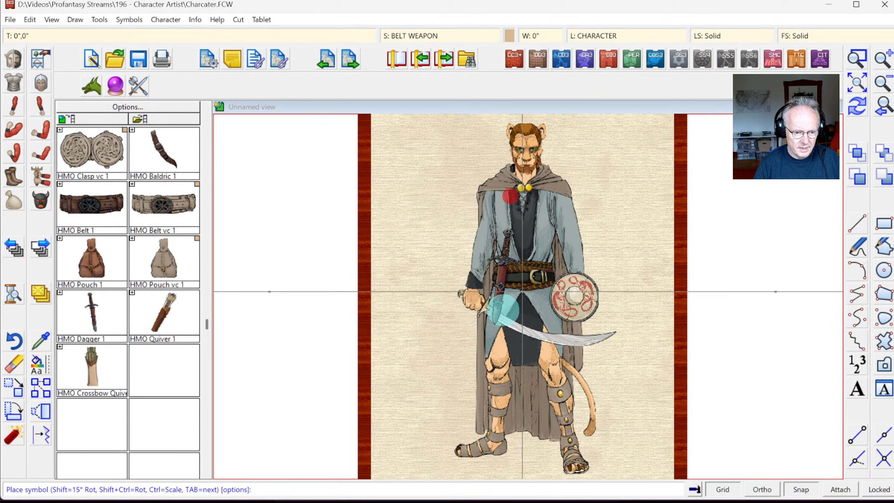
{"action": "left_click", "coordinate": [515, 303]}
{"action": "left_click", "coordinate": [514, 303]}
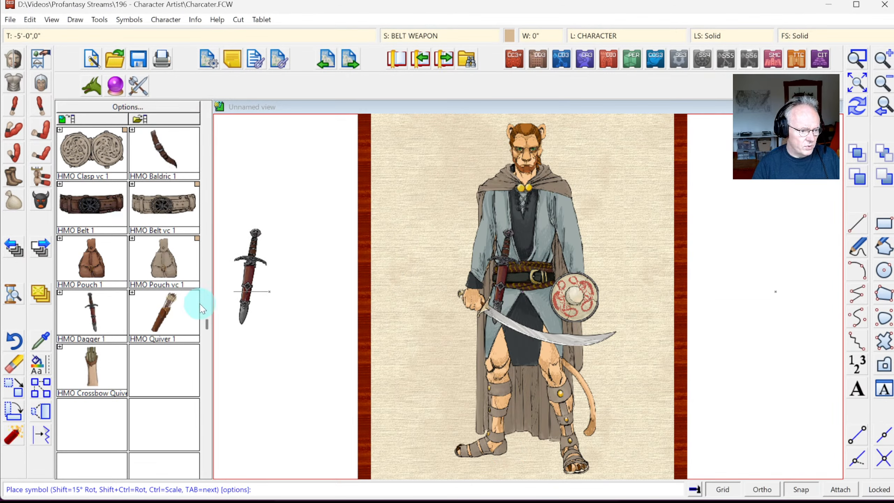
Step: Place HMO Pouch 1 on the belt, redraw, and select the leather HMO Baldric 1
{"action": "left_click", "coordinate": [91, 252]}
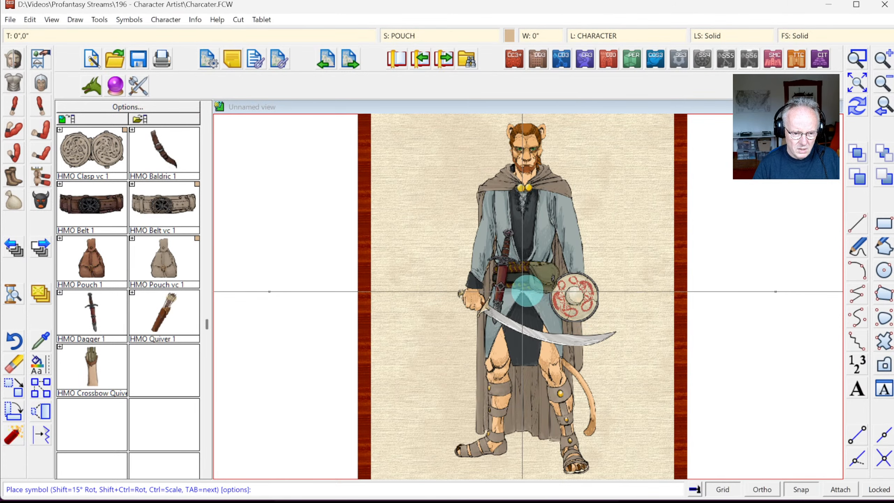
{"action": "left_click", "coordinate": [527, 291]}
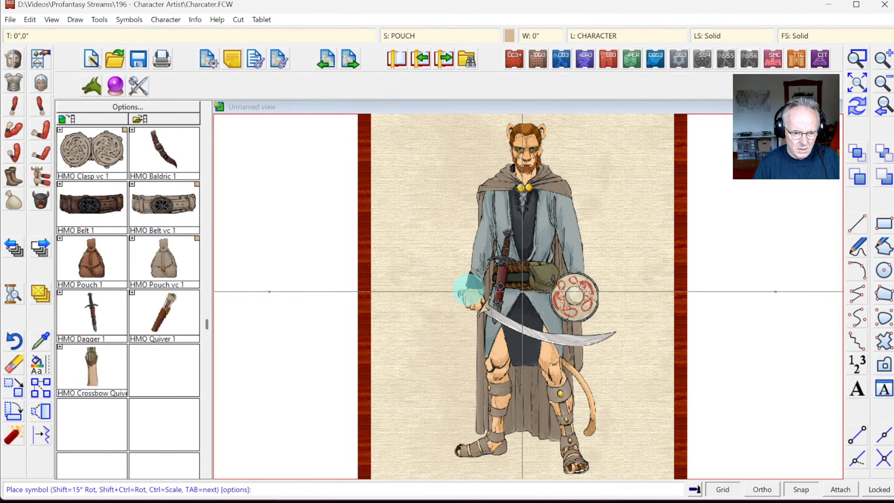
{"action": "left_click", "coordinate": [485, 291]}
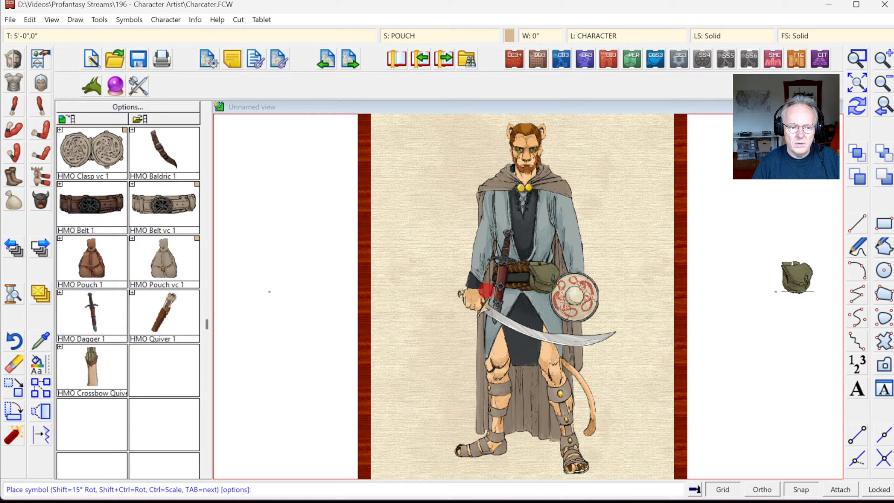
{"action": "left_click", "coordinate": [859, 112]}
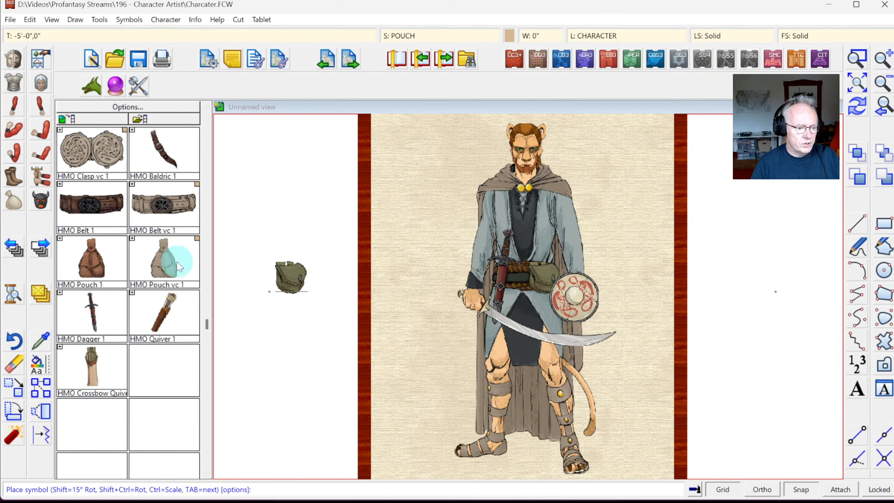
{"action": "left_click", "coordinate": [193, 181]}
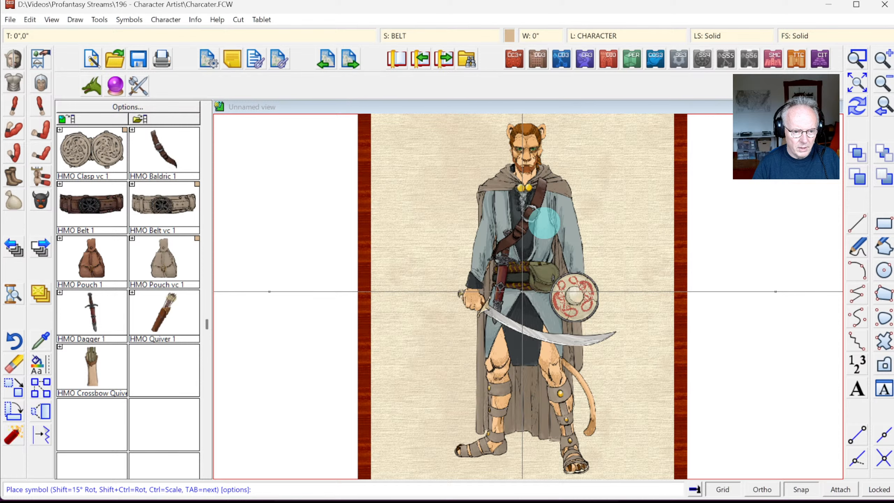
Step: Set the baldric diagonally across the chest and zoom in on the belt to check it
{"action": "left_click", "coordinate": [544, 223]}
{"action": "left_click", "coordinate": [863, 108]}
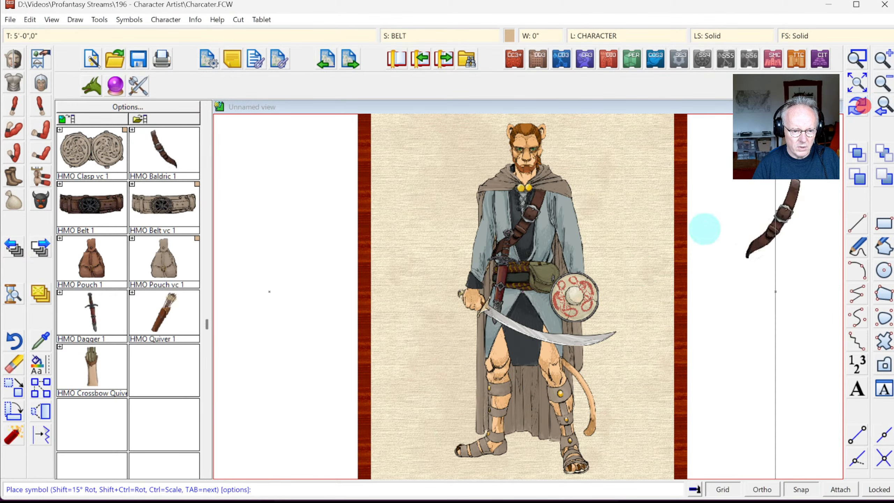
{"action": "left_click", "coordinate": [857, 58]}
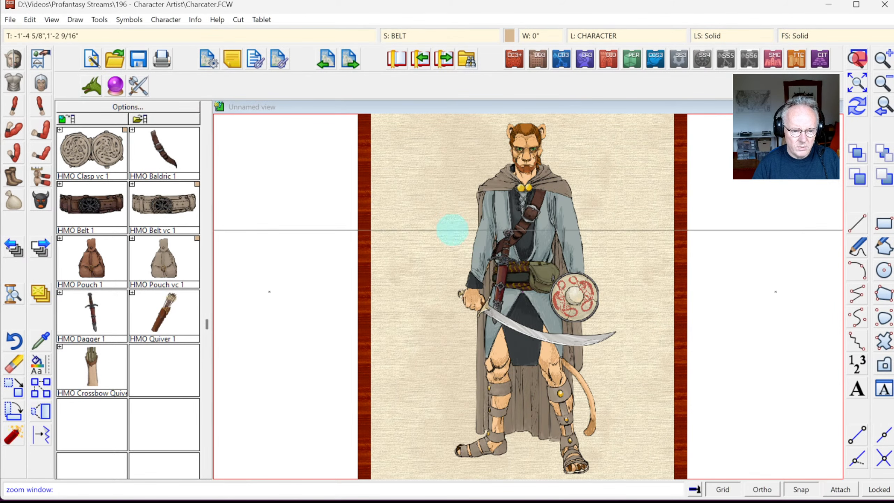
{"action": "left_click", "coordinate": [449, 225]}
{"action": "left_click", "coordinate": [575, 287]}
{"action": "right_click", "coordinate": [273, 283]}
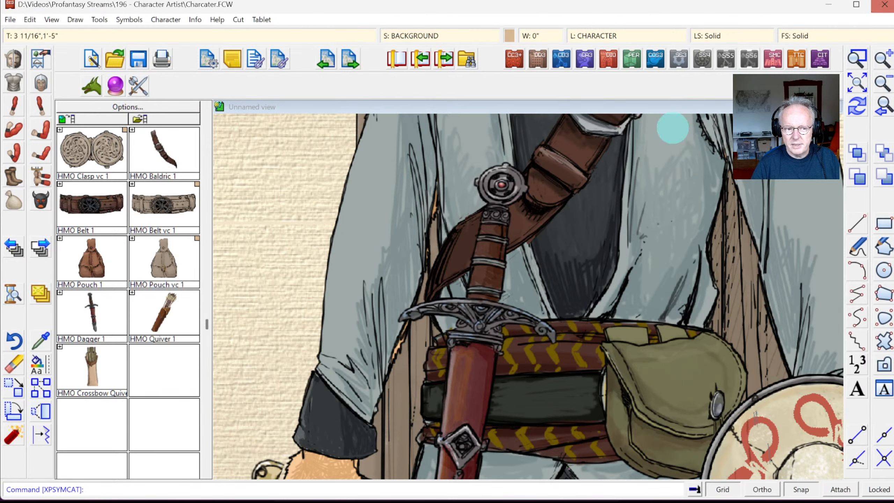
{"action": "left_click", "coordinate": [883, 109]}
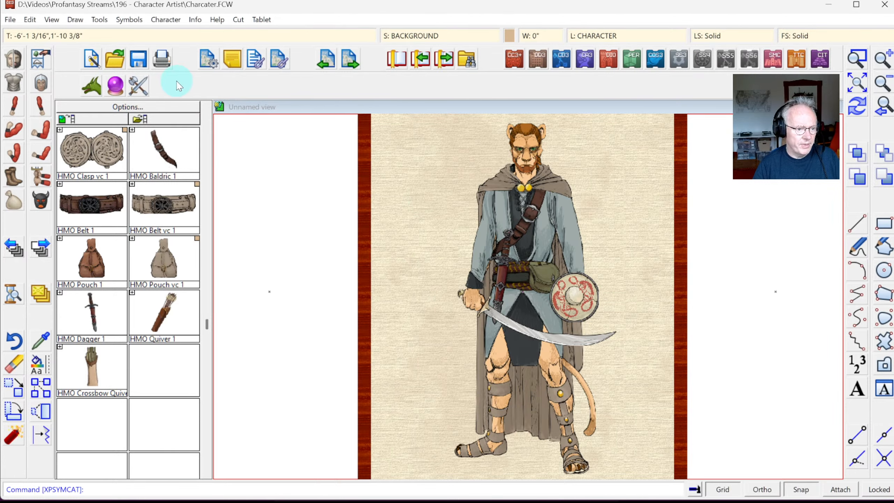
Step: Switch the catalog to CA3 weapons and pick the CA3 Longbow
{"action": "left_click", "coordinate": [140, 93]}
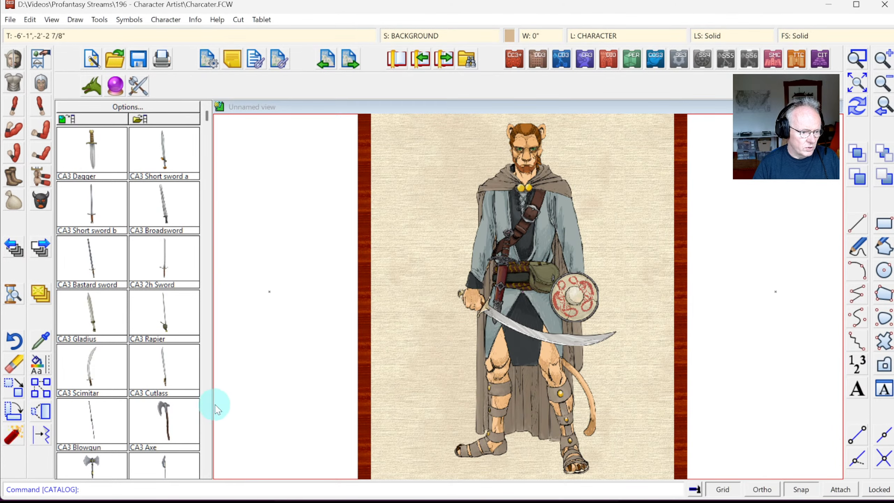
{"action": "left_click", "coordinate": [205, 400]}
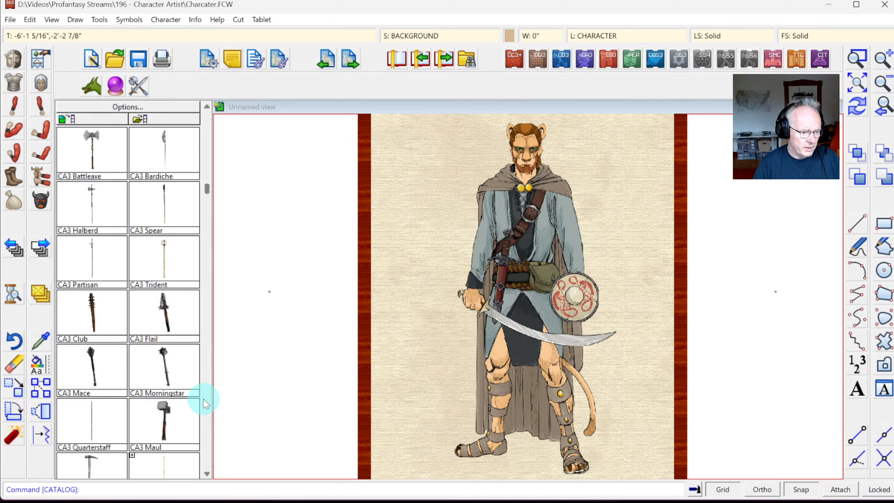
{"action": "left_click", "coordinate": [205, 401]}
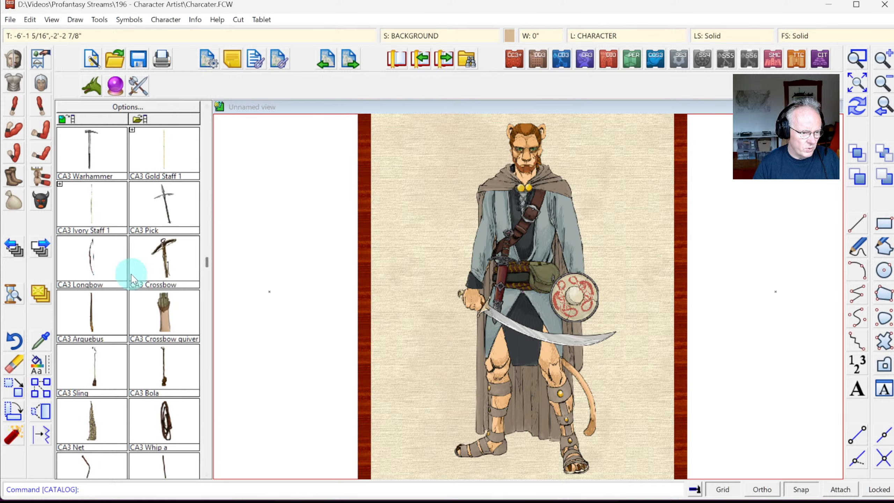
{"action": "left_click", "coordinate": [90, 280]}
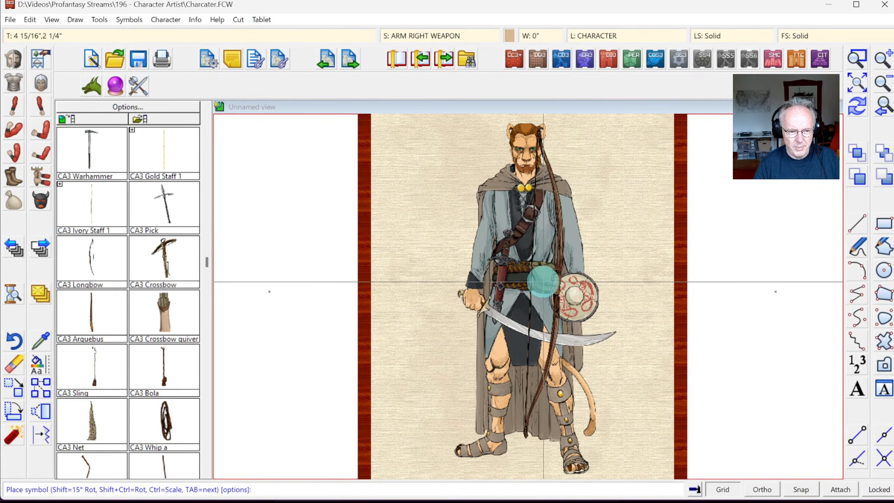
Step: Mirror the longbow in its placement settings, then bring up Drawing Sheets and Effects
{"action": "left_click", "coordinate": [428, 361]}
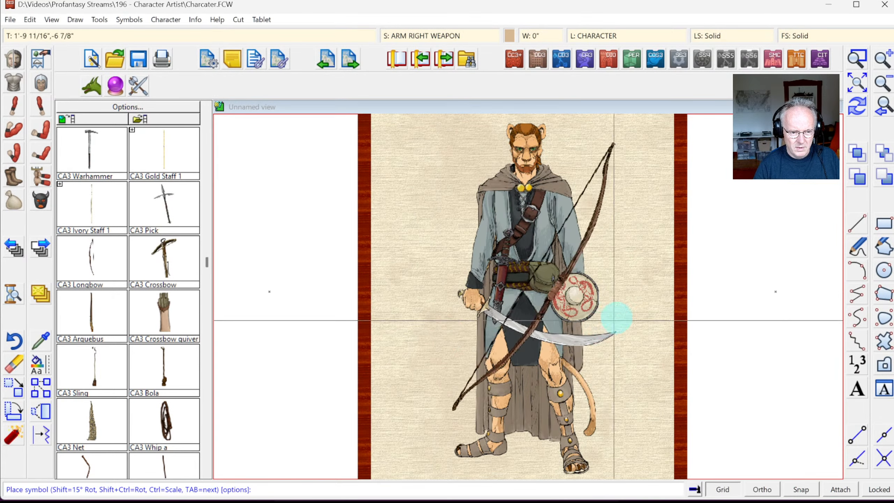
{"action": "right_click", "coordinate": [571, 277]}
{"action": "left_click", "coordinate": [489, 253]}
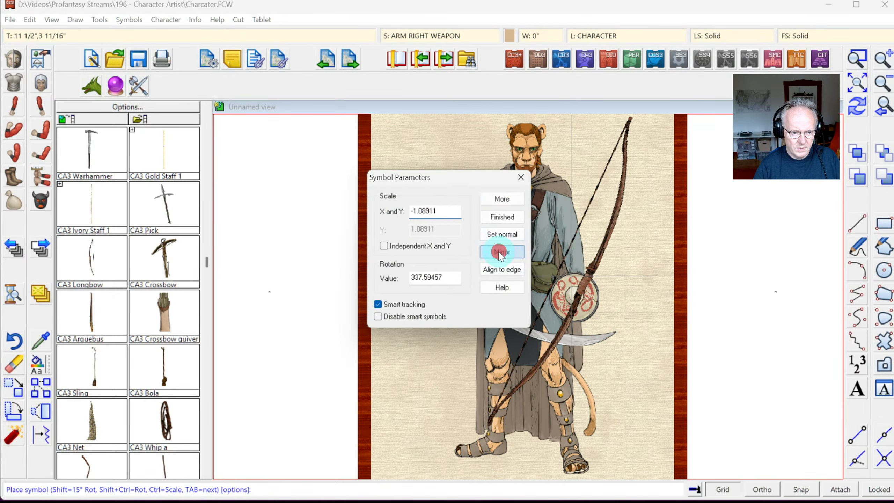
{"action": "left_click", "coordinate": [501, 215]}
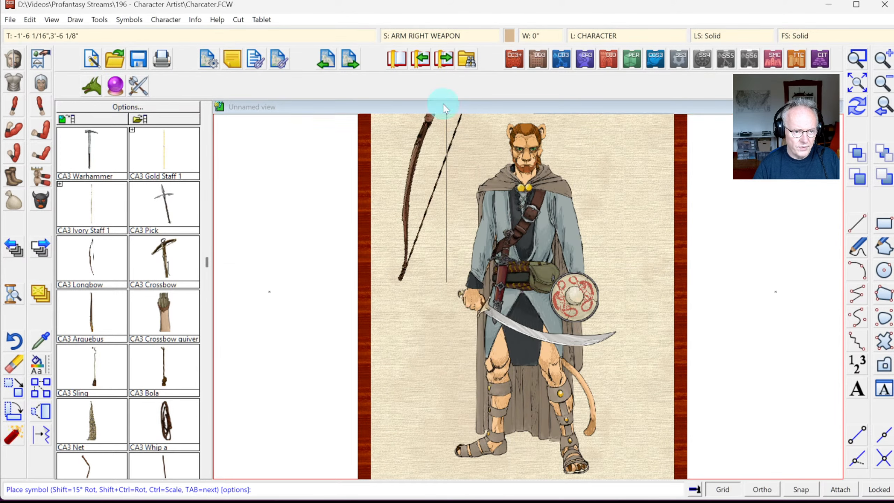
{"action": "left_click", "coordinate": [421, 40]}
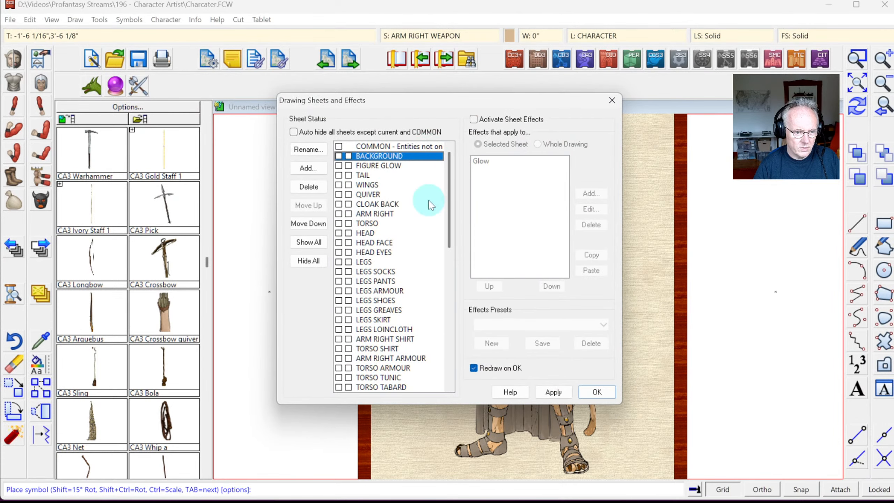
Step: Make QUIVER the current sheet and place a longbow diagonally across the catman's body
{"action": "left_click", "coordinate": [338, 194]}
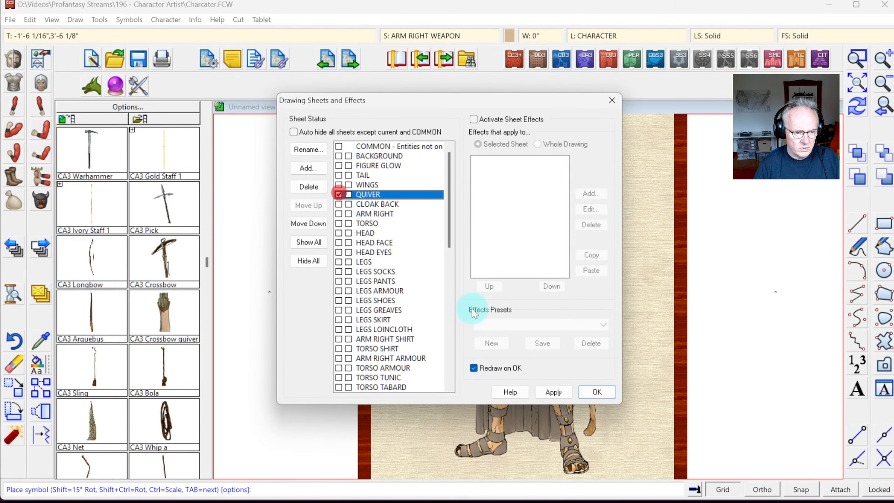
{"action": "left_click", "coordinate": [597, 391]}
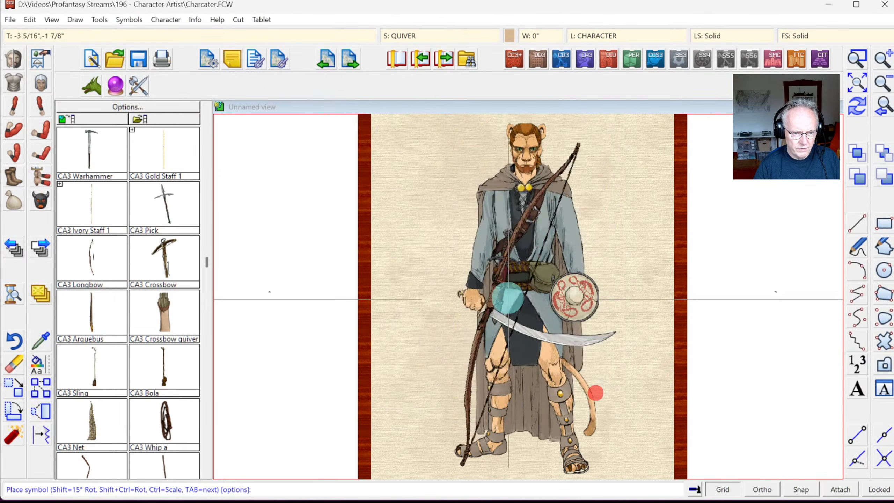
{"action": "left_click", "coordinate": [512, 271]}
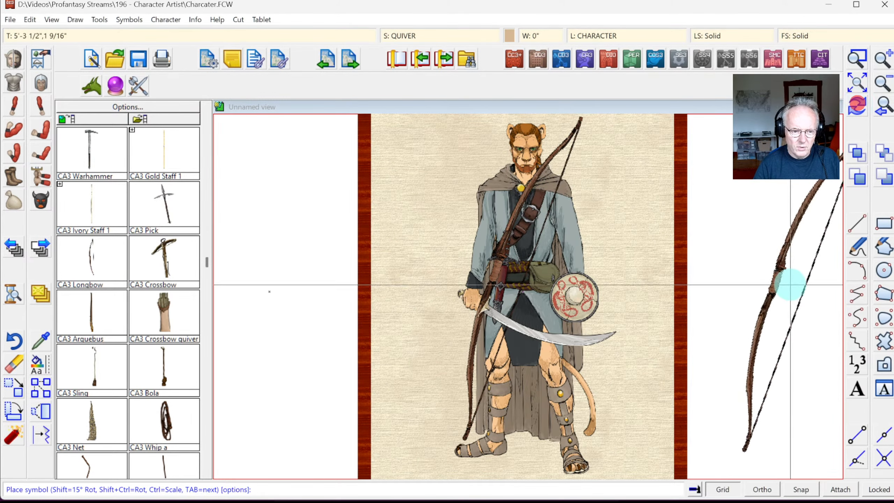
{"action": "left_click", "coordinate": [858, 108]}
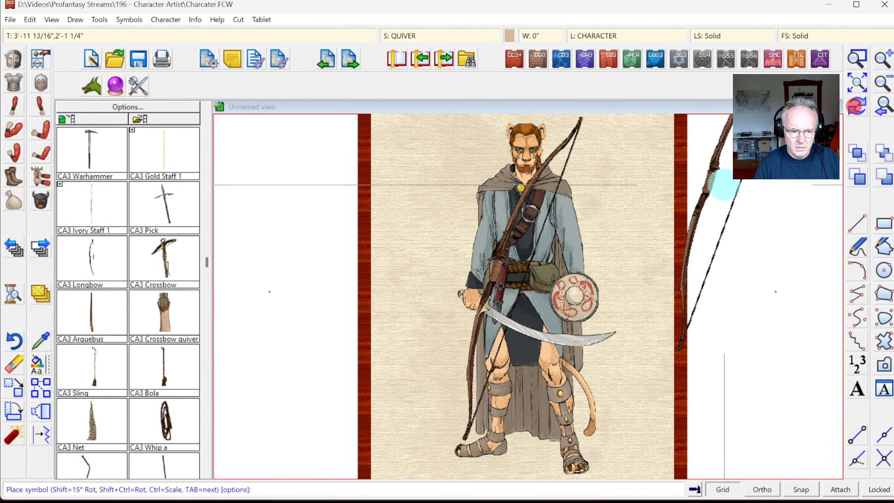
{"action": "right_click", "coordinate": [715, 186]}
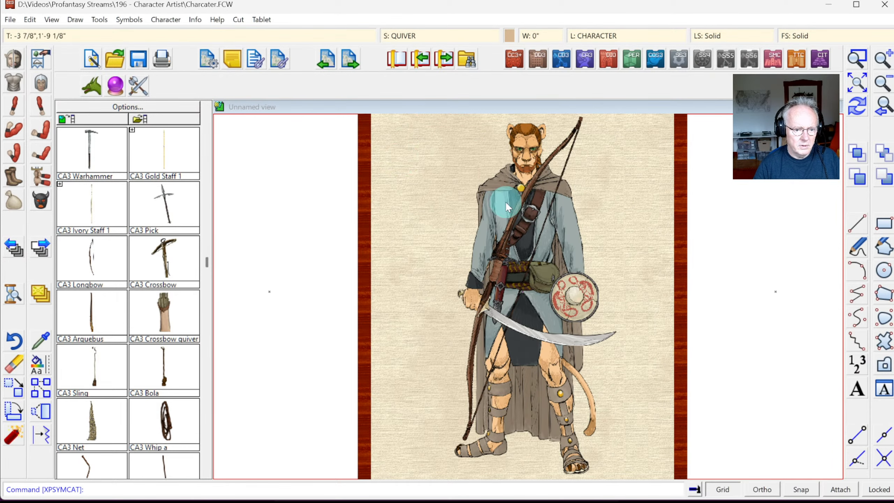
Step: Inspect the longbow's properties with Info > List
{"action": "left_click", "coordinate": [211, 20]}
{"action": "mouse_move", "coordinate": [195, 19]}
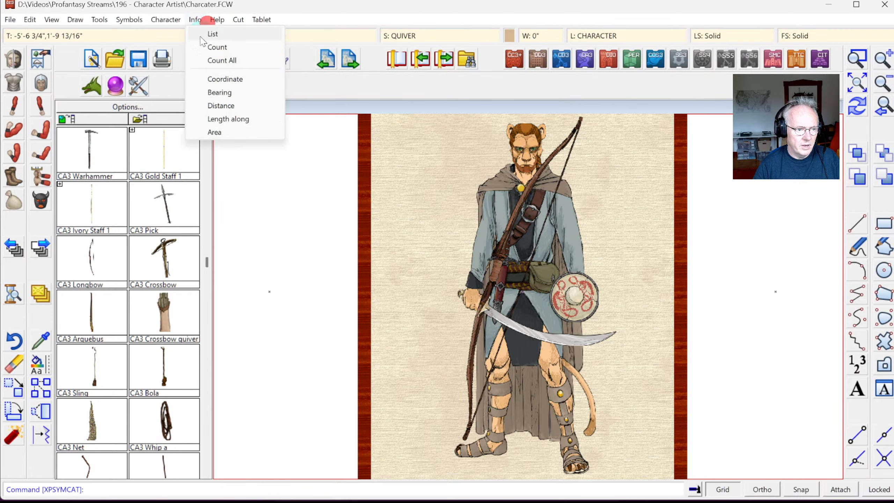
{"action": "left_click", "coordinate": [203, 35]}
{"action": "left_click", "coordinate": [567, 139]}
{"action": "right_click", "coordinate": [631, 180]}
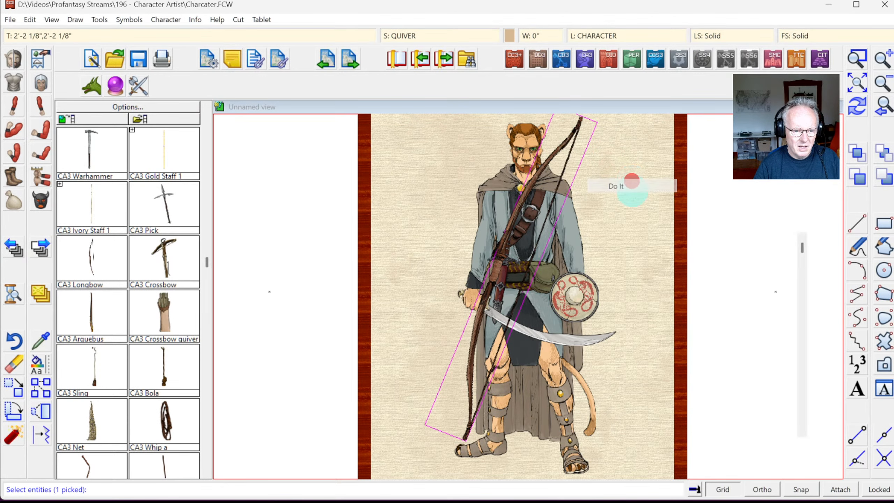
{"action": "left_click", "coordinate": [365, 256]}
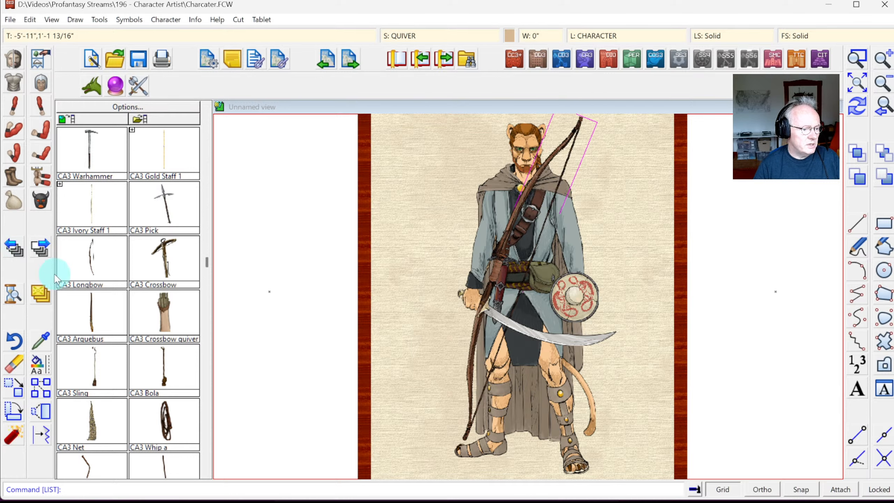
Step: Move the longbow onto the QUIVER sheet
{"action": "right_click", "coordinate": [44, 296]}
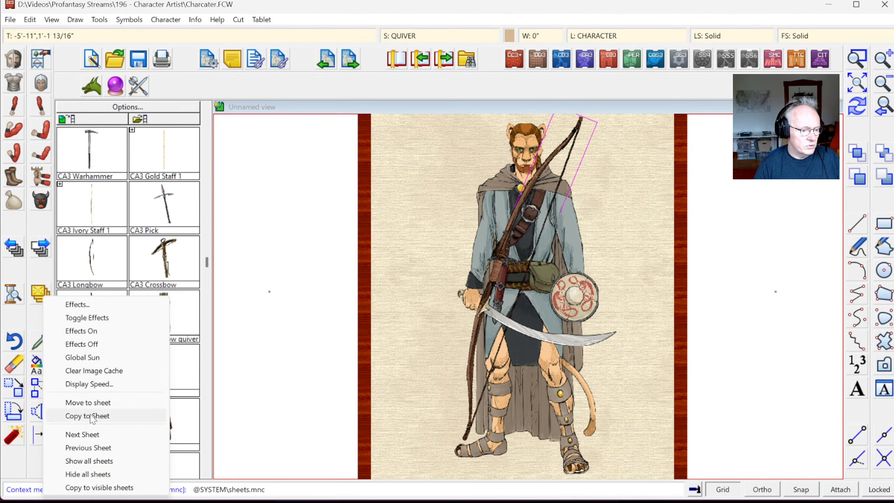
{"action": "left_click", "coordinate": [88, 402]}
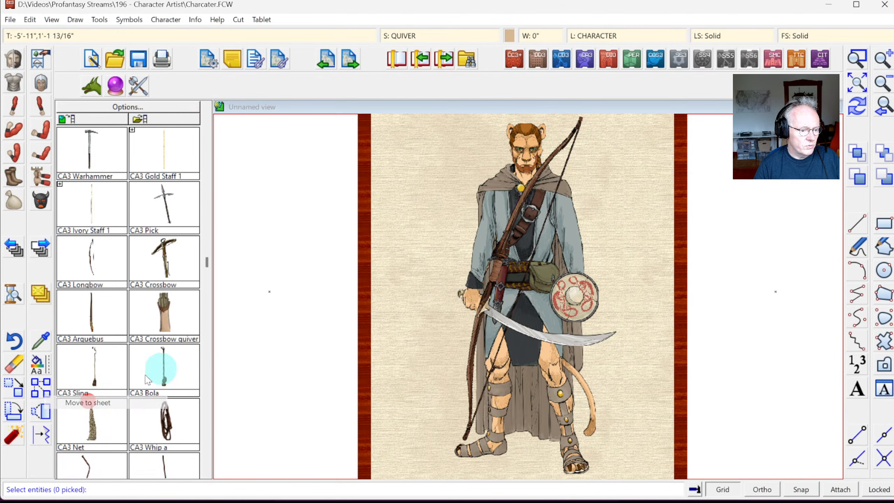
{"action": "left_click", "coordinate": [565, 154]}
{"action": "right_click", "coordinate": [627, 175]}
{"action": "left_click", "coordinate": [396, 206]}
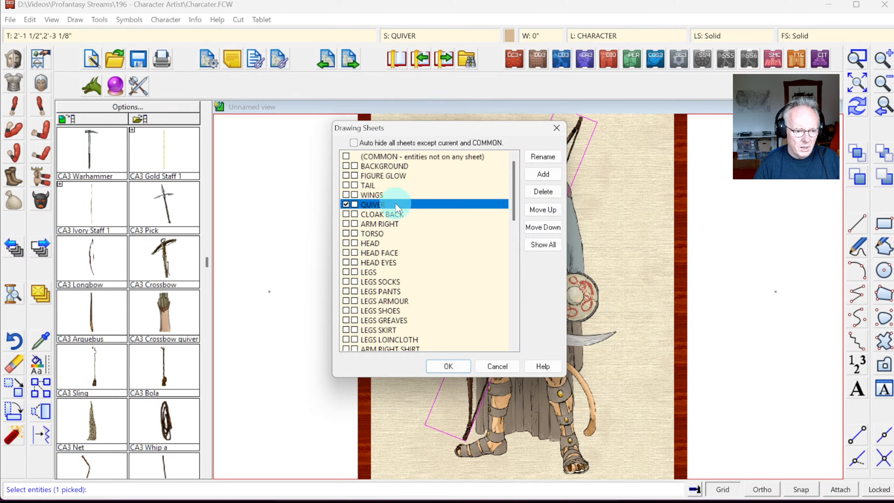
{"action": "left_click", "coordinate": [448, 366]}
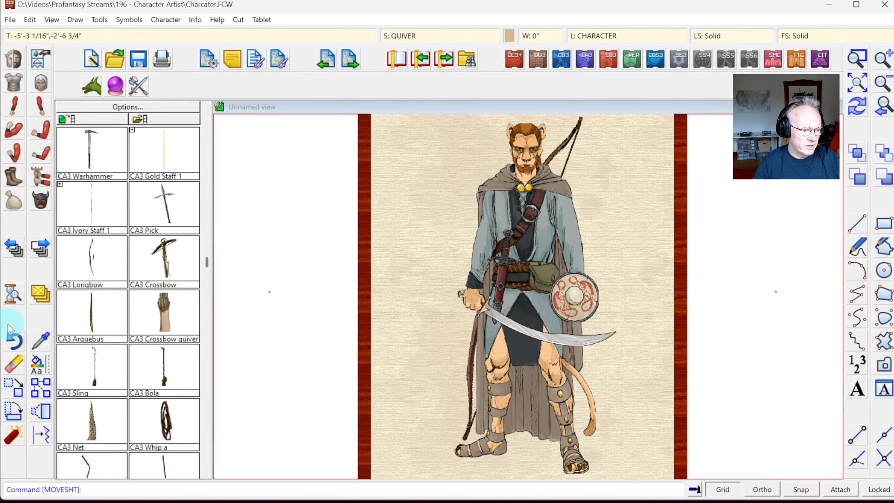
Step: Erase the longbow, then redraw and zoom to the full drawing
{"action": "left_click", "coordinate": [30, 363]}
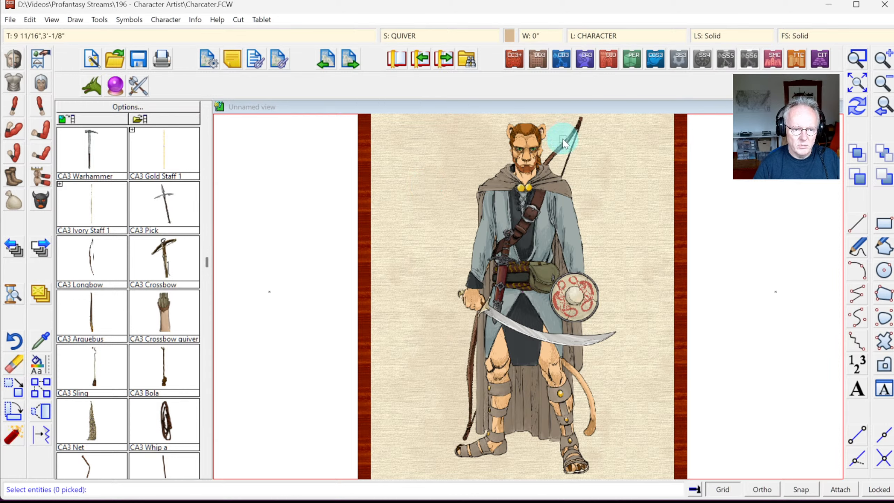
{"action": "left_click", "coordinate": [657, 174]}
{"action": "right_click", "coordinate": [657, 174]}
{"action": "left_click", "coordinate": [581, 121]}
{"action": "left_click", "coordinate": [571, 133]}
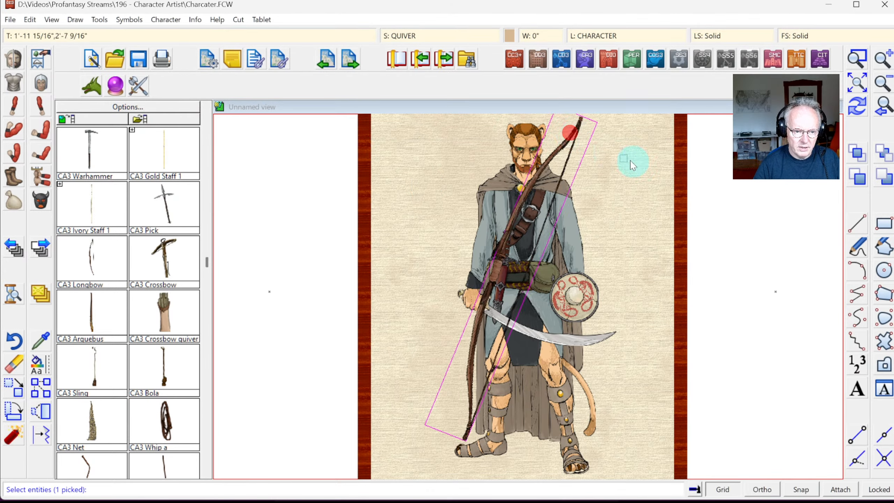
{"action": "right_click", "coordinate": [645, 164]}
{"action": "left_click", "coordinate": [646, 165]}
{"action": "left_click", "coordinate": [855, 106]}
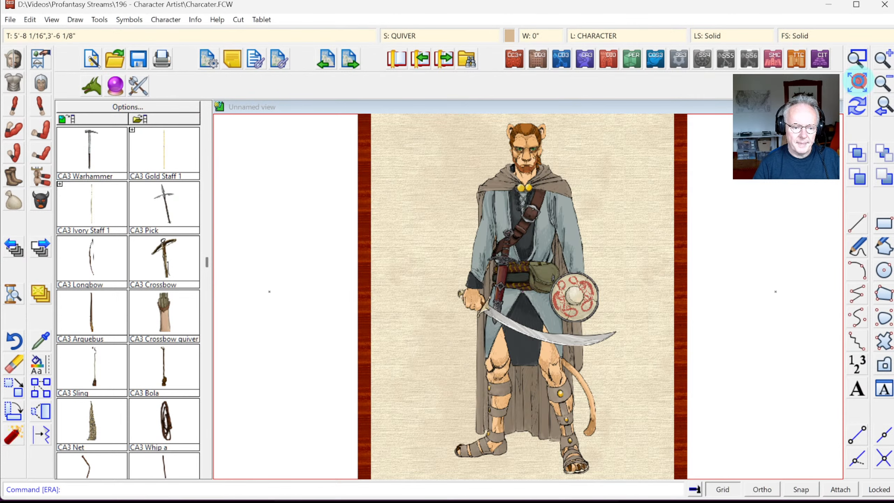
{"action": "left_click", "coordinate": [857, 82]}
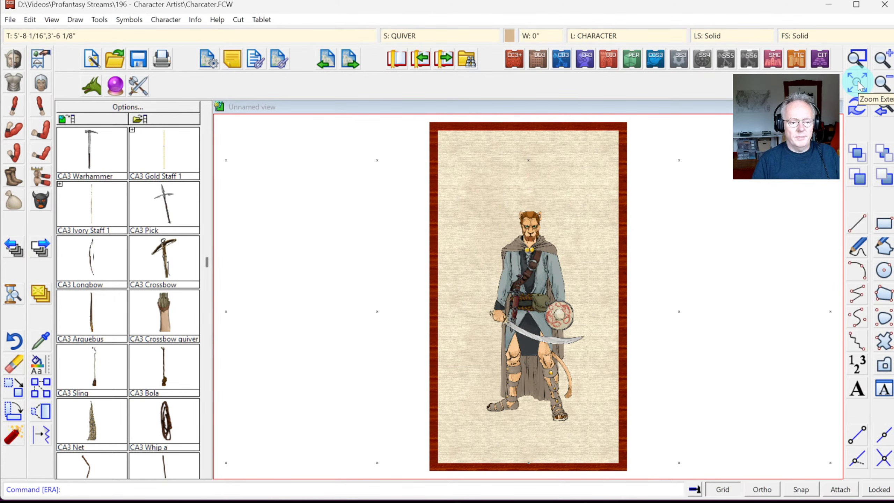
Step: Zoom in on a window framing the catman figure
{"action": "left_click", "coordinate": [857, 58]}
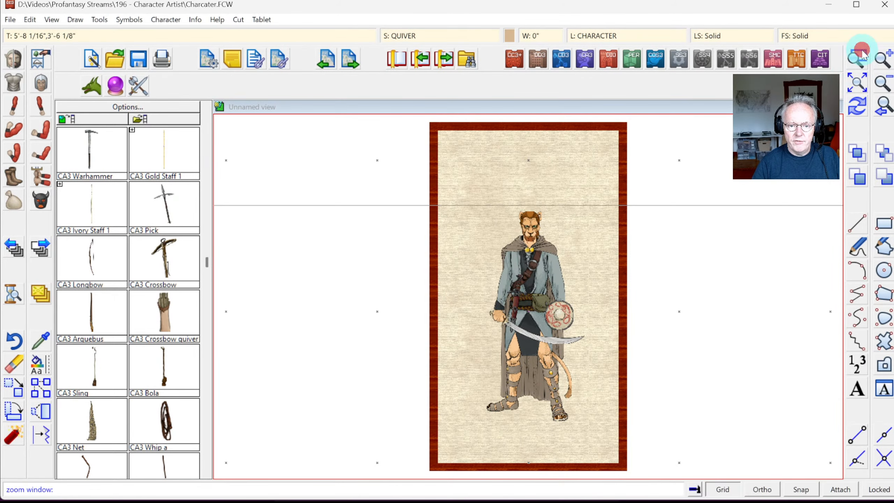
{"action": "left_click", "coordinate": [474, 207]}
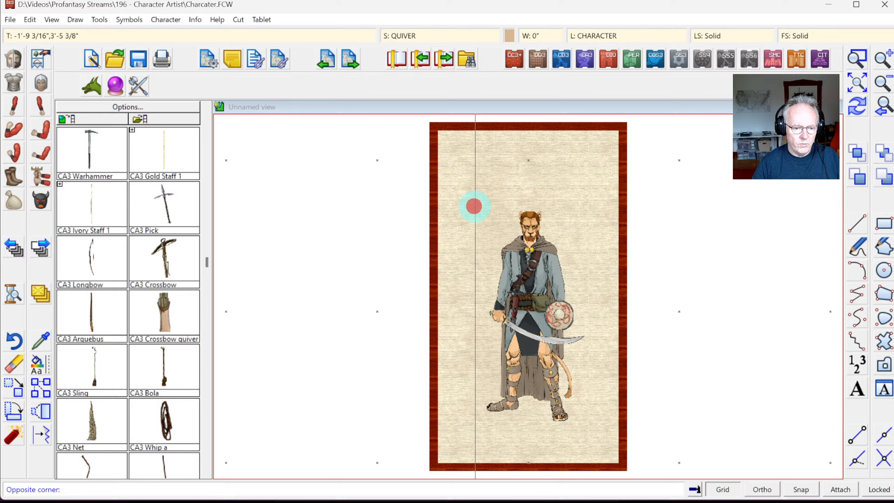
{"action": "left_click", "coordinate": [591, 427]}
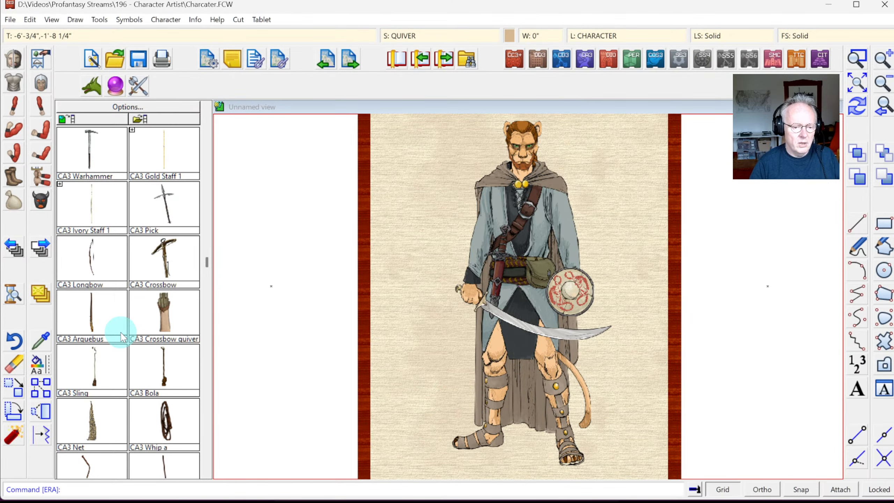
Step: Hide the BACKGROUND sheet so the parchment disappears behind the figure
{"action": "left_click", "coordinate": [395, 37]}
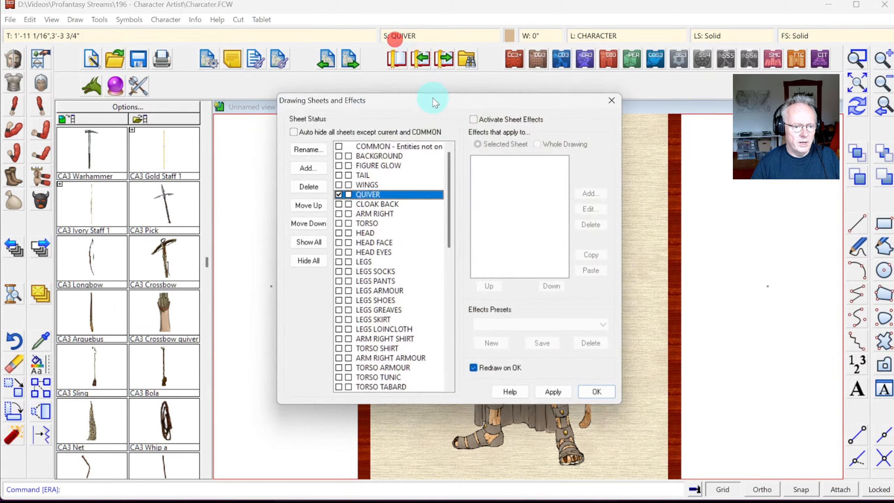
{"action": "left_click", "coordinate": [349, 156]}
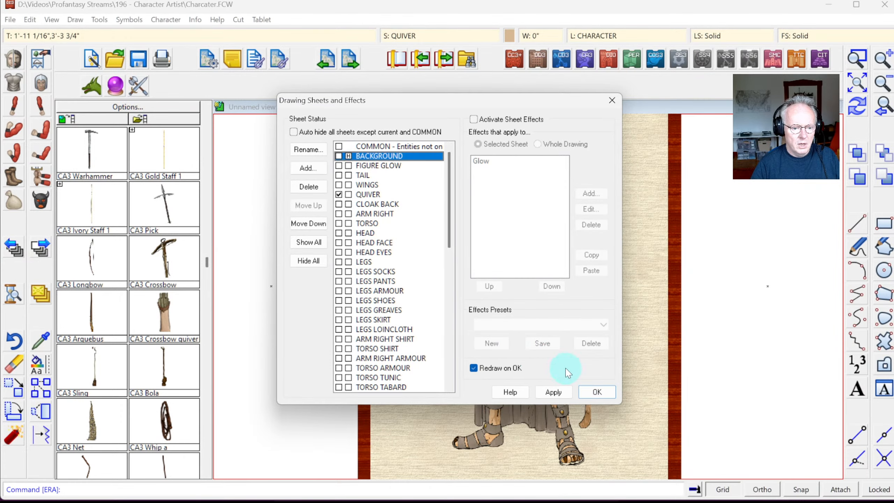
{"action": "left_click", "coordinate": [596, 392]}
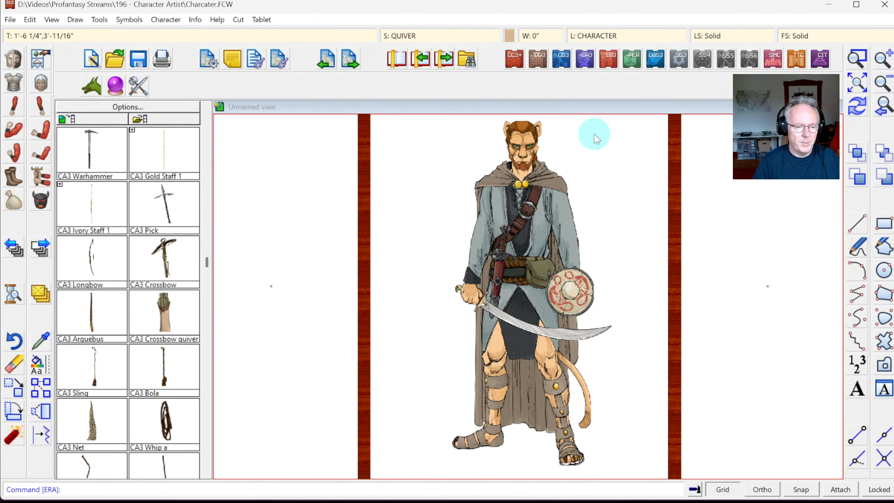
Step: Unhide the BACKGROUND sheet to restore the parchment
{"action": "left_click", "coordinate": [403, 36]}
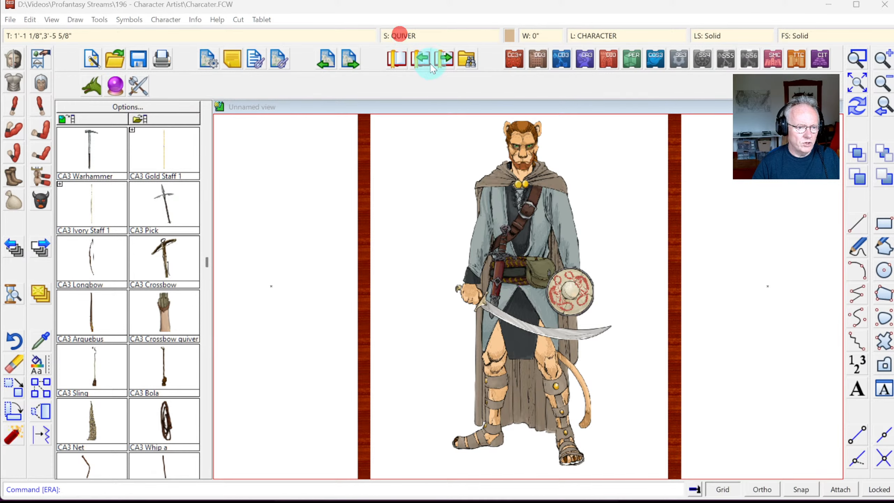
{"action": "left_click", "coordinate": [348, 156]}
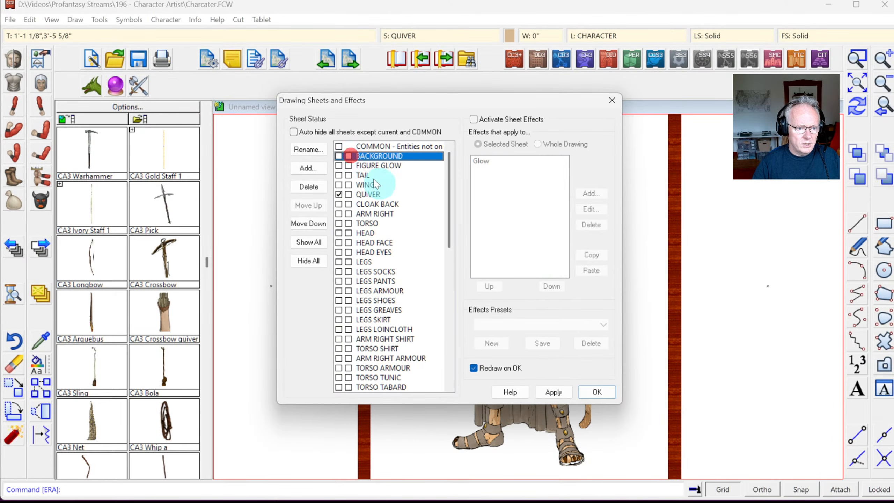
{"action": "left_click", "coordinate": [597, 392]}
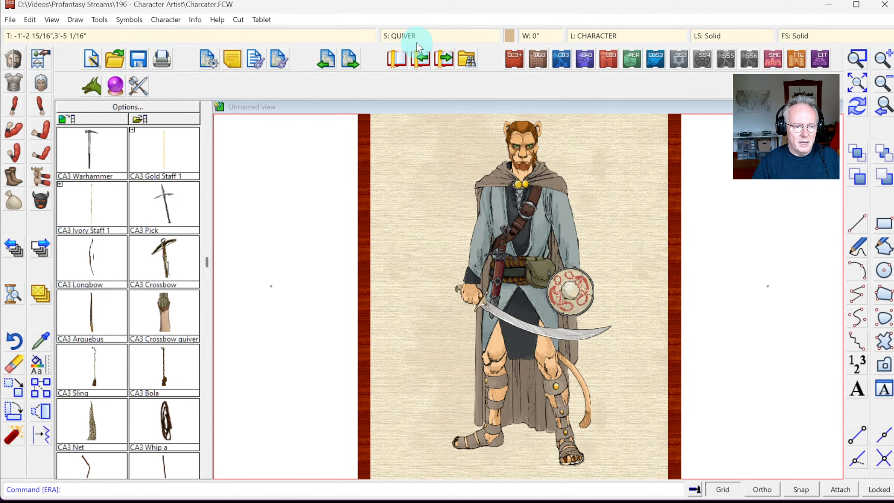
Step: Select the FIGURE GLOW sheet in the sheets list, then zoom to the whole card
{"action": "left_click", "coordinate": [421, 58]}
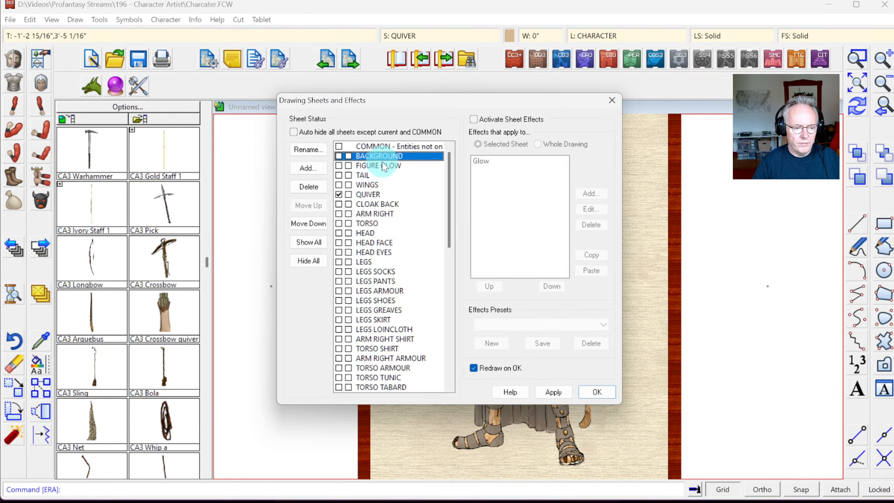
{"action": "left_click", "coordinate": [384, 166]}
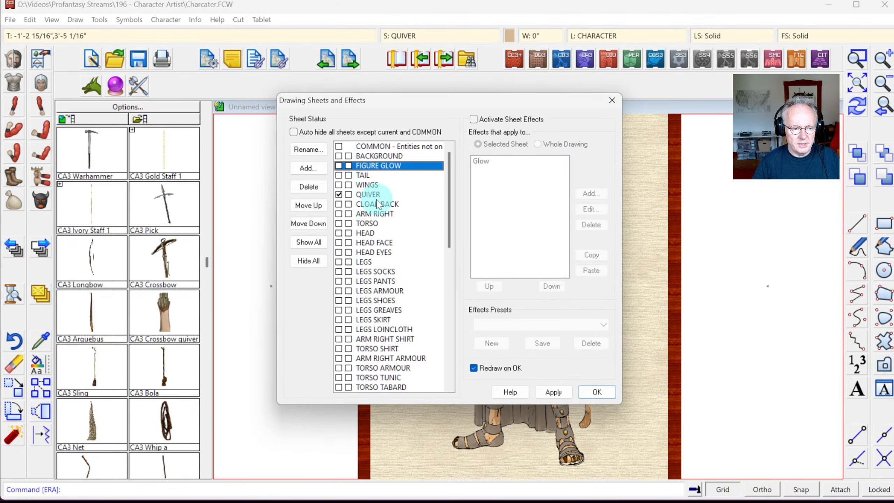
{"action": "key", "text": "Return"}
{"action": "left_click", "coordinate": [852, 86]}
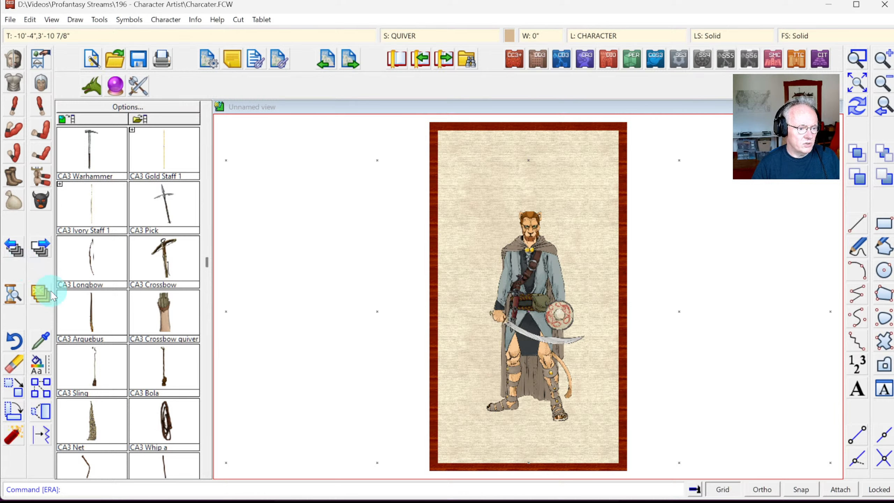
Step: Copy all 79 catman entities onto the FIGURE GLOW sheet
{"action": "right_click", "coordinate": [41, 300]}
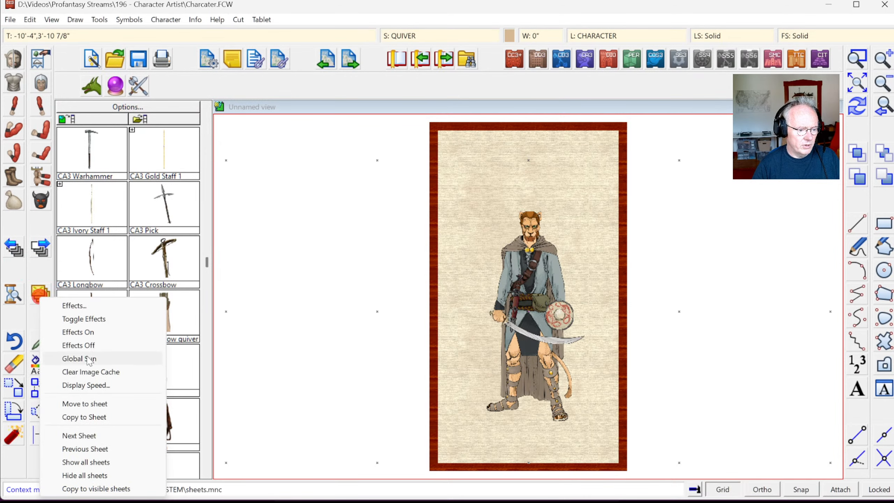
{"action": "left_click", "coordinate": [89, 418]}
{"action": "left_click", "coordinate": [473, 195]}
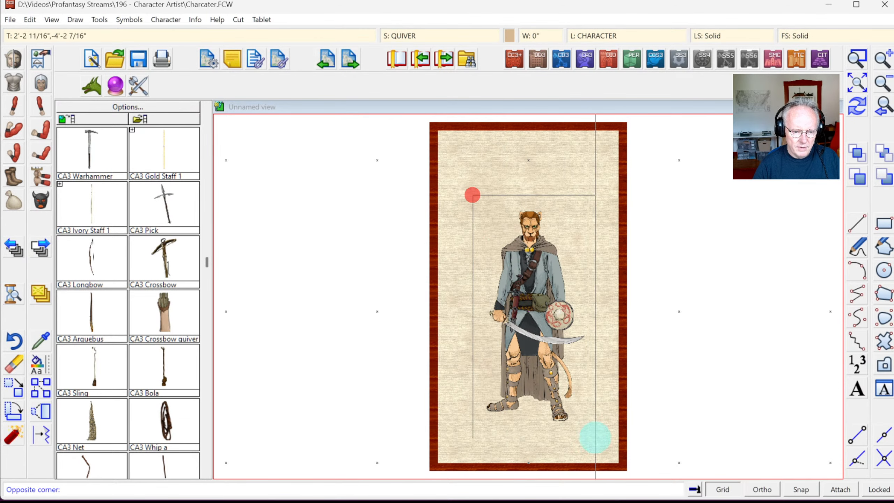
{"action": "left_click", "coordinate": [589, 435]}
{"action": "right_click", "coordinate": [475, 239]}
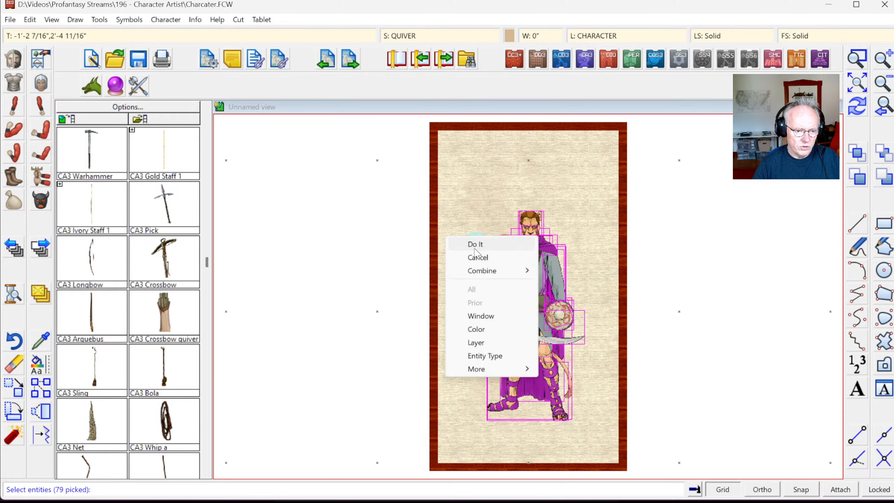
{"action": "left_click", "coordinate": [476, 244]}
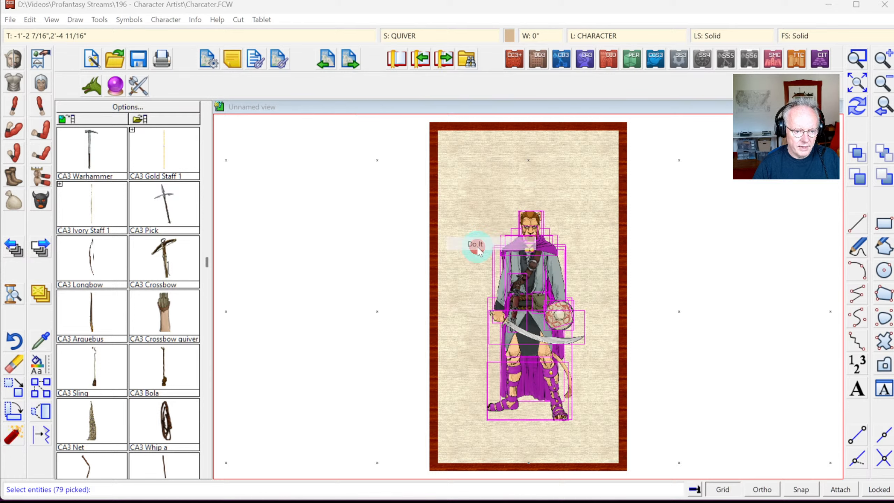
{"action": "left_click", "coordinate": [390, 175]}
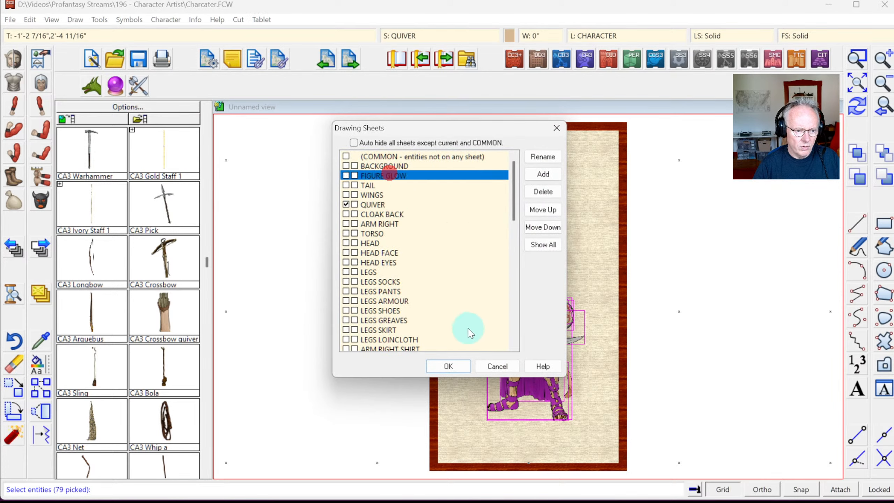
{"action": "left_click", "coordinate": [450, 366]}
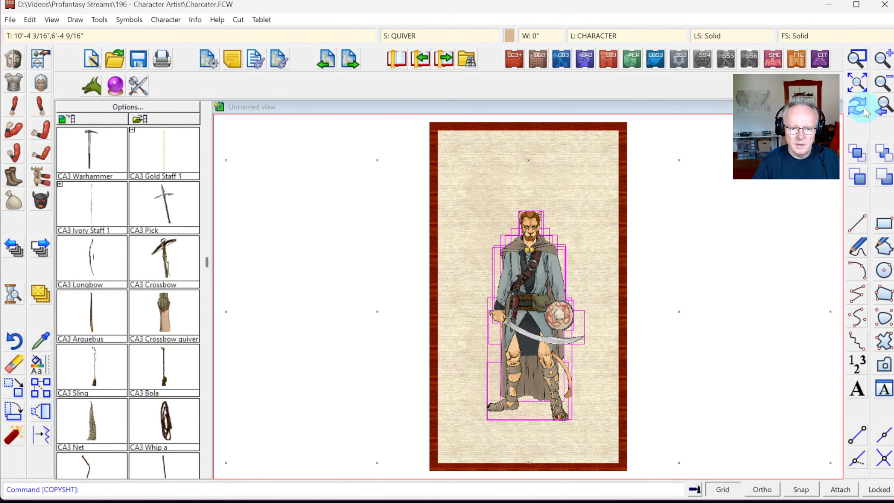
{"action": "left_click", "coordinate": [857, 106]}
Step: Activate sheet effects so the FIGURE GLOW sheet's Glow outline shows
{"action": "left_click", "coordinate": [441, 36]}
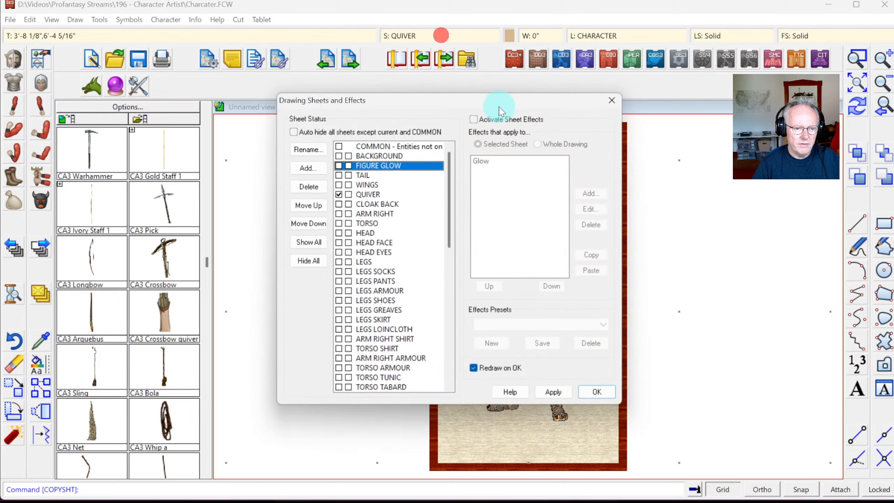
{"action": "left_click", "coordinate": [499, 119]}
{"action": "left_click", "coordinate": [595, 391]}
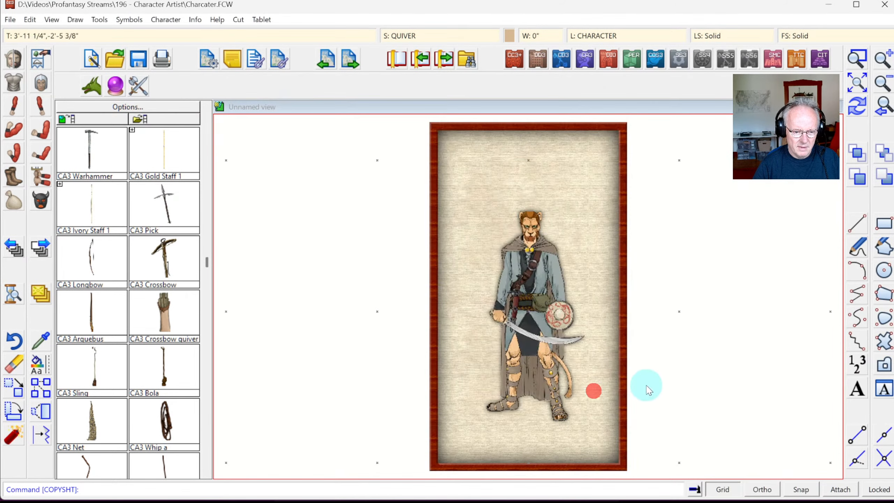
{"action": "left_click", "coordinate": [857, 59]}
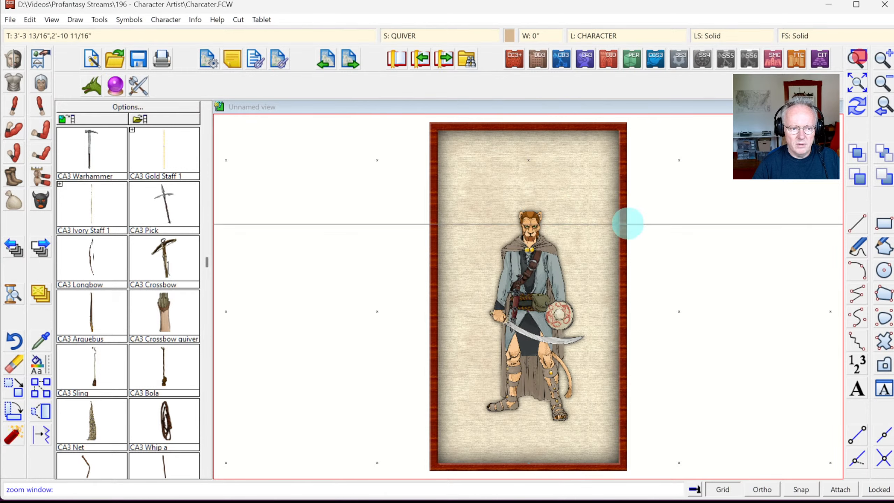
{"action": "left_click", "coordinate": [472, 211]}
{"action": "left_click", "coordinate": [593, 432]}
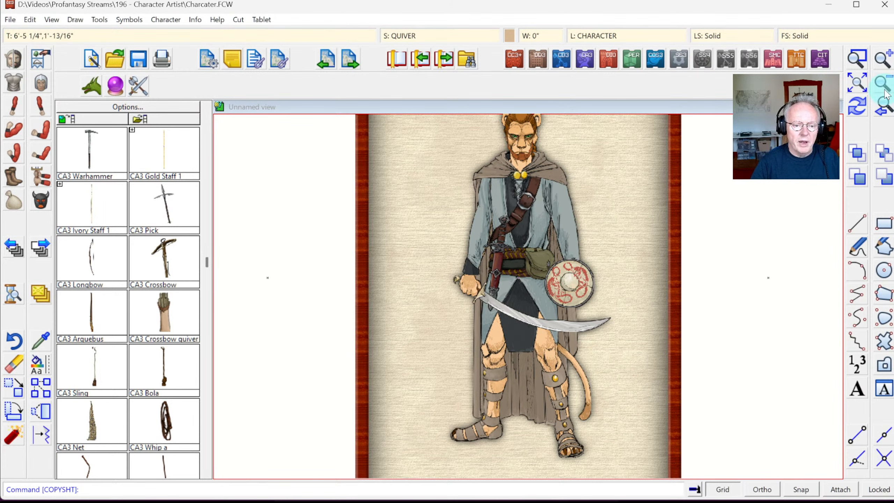
{"action": "left_click", "coordinate": [856, 84]}
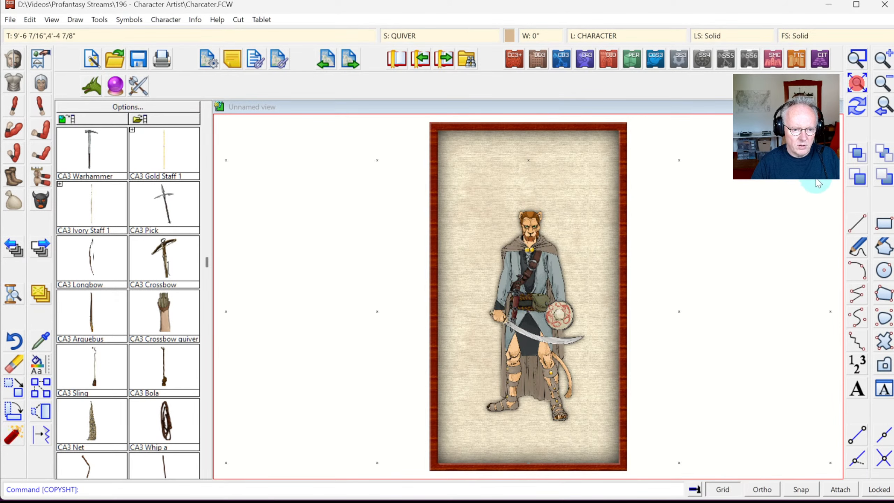
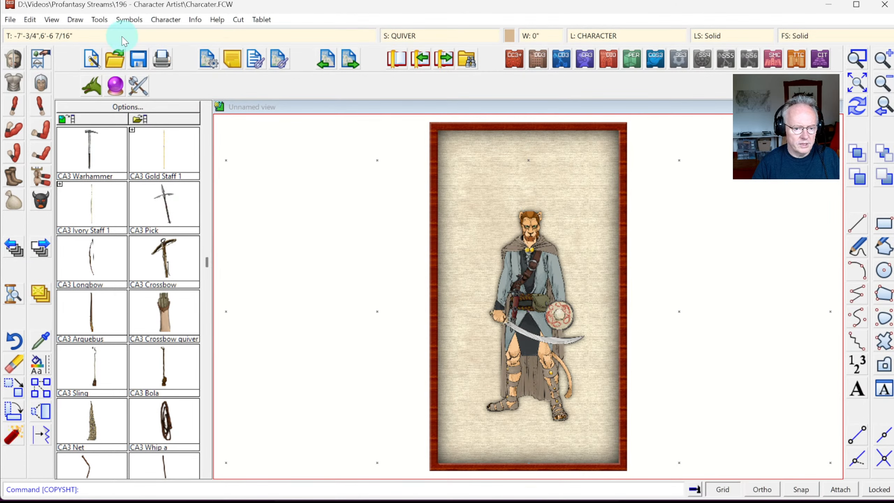
Step: Resize the drawing area to width 12 and height 22 via File > Resize Drawing Area
{"action": "left_click", "coordinate": [10, 20]}
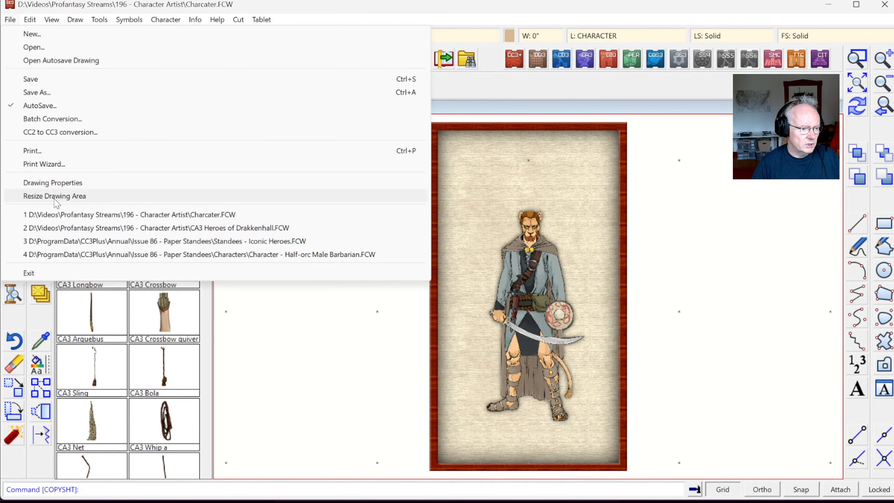
{"action": "left_click", "coordinate": [56, 196]}
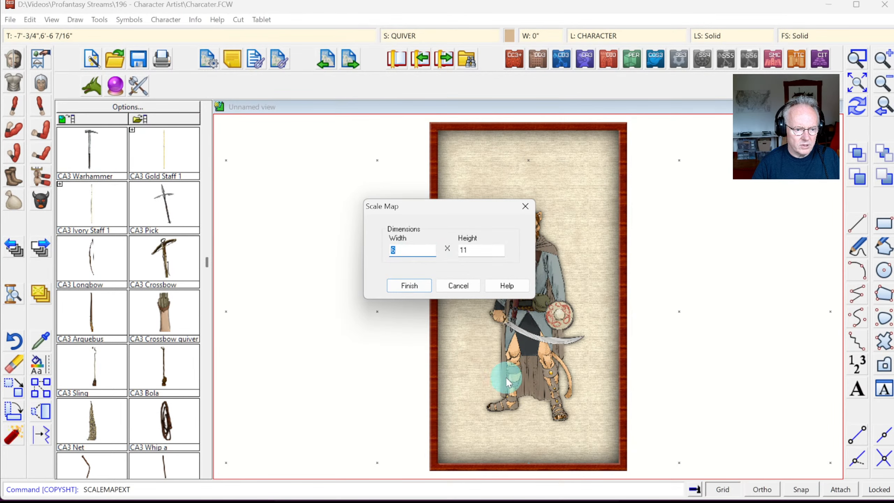
{"action": "type", "text": "12"}
{"action": "key", "text": "Tab"}
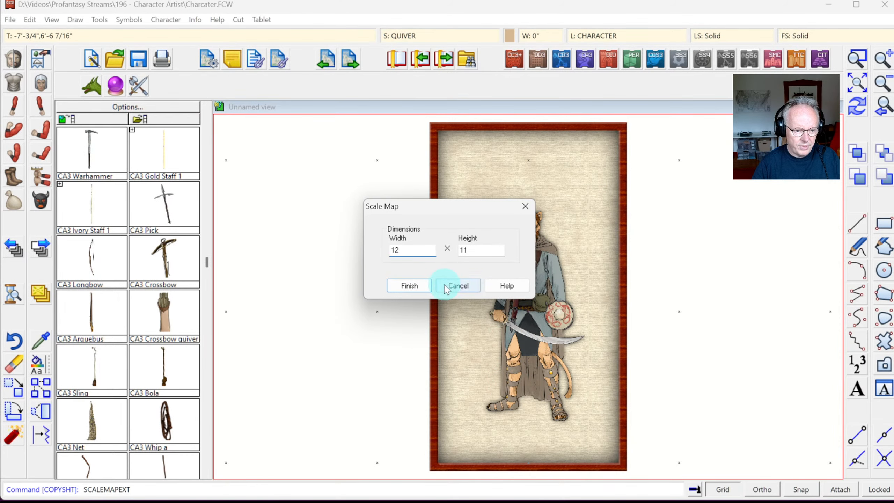
{"action": "type", "text": "22"}
{"action": "left_click", "coordinate": [409, 285]}
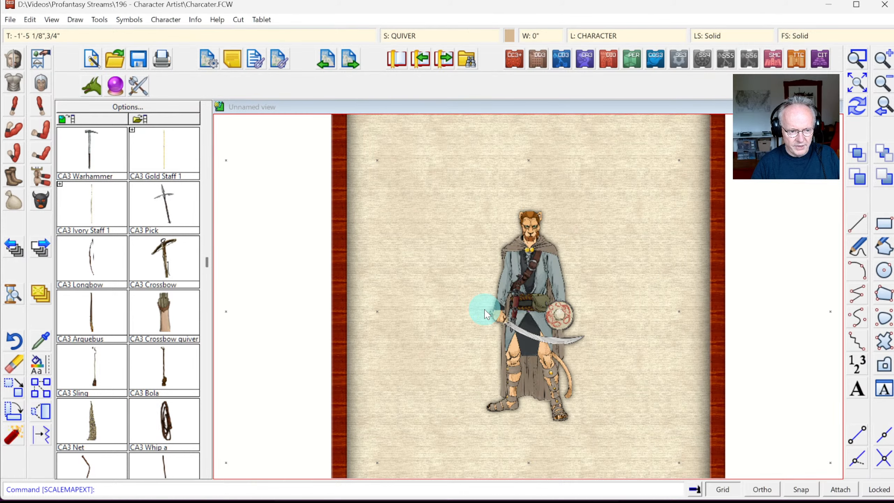
Step: Reopen Resize Drawing Area and accept the 12 × 22 size again
{"action": "left_click", "coordinate": [11, 20]}
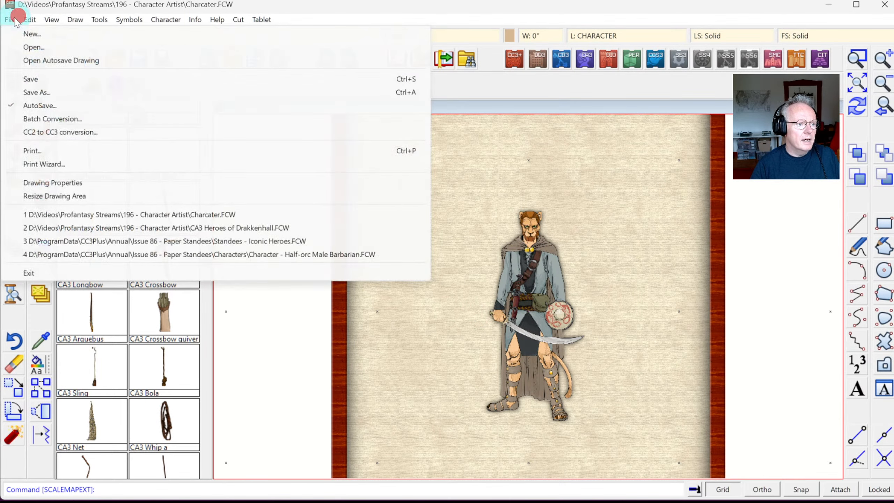
{"action": "left_click", "coordinate": [11, 19]}
{"action": "left_click", "coordinate": [10, 19]}
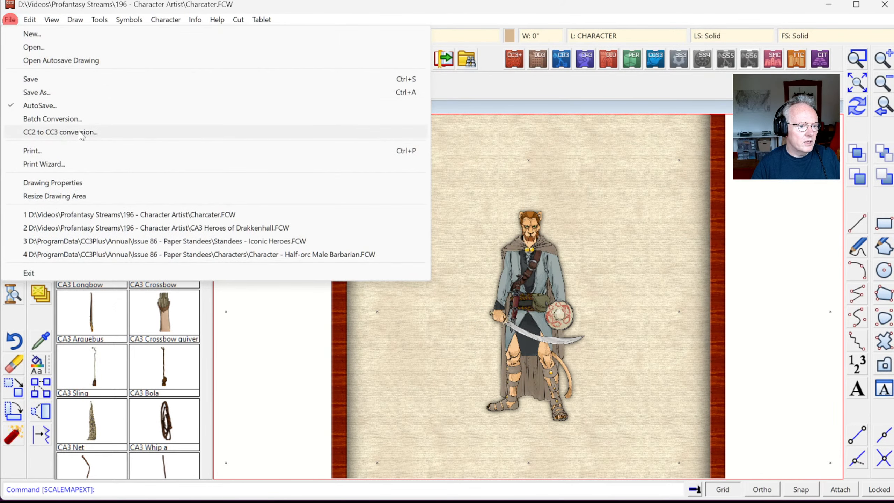
{"action": "left_click", "coordinate": [65, 199]}
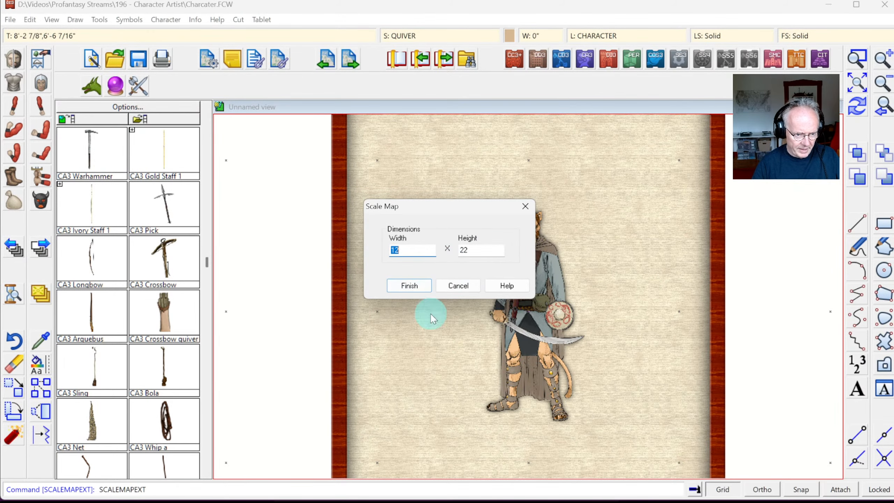
{"action": "left_click", "coordinate": [418, 287]}
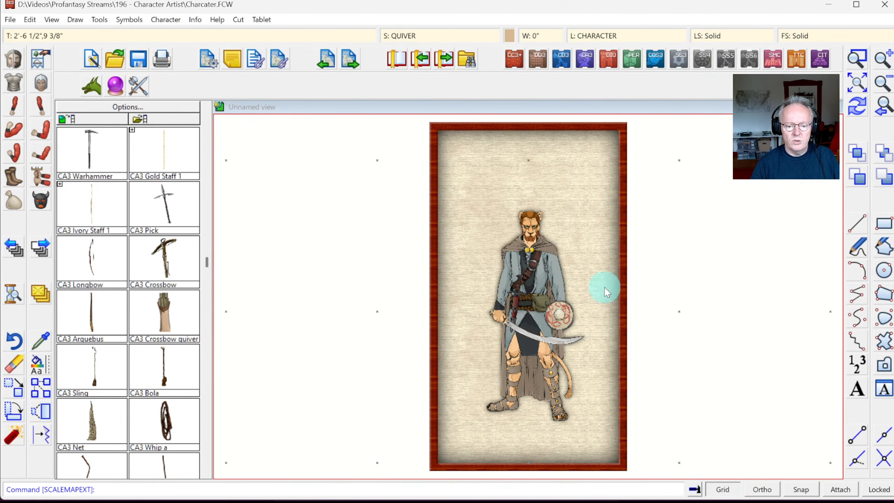
Step: Make BUTTON the current layer
{"action": "left_click", "coordinate": [603, 35]}
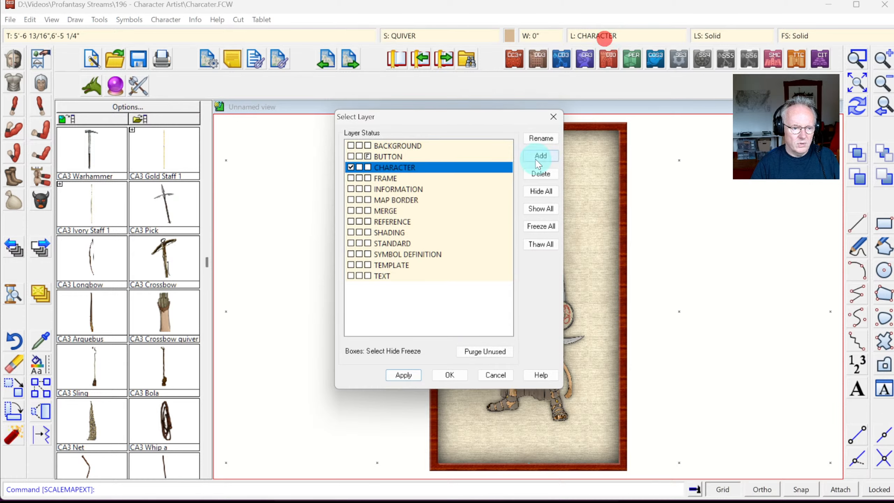
{"action": "left_click", "coordinate": [368, 158]}
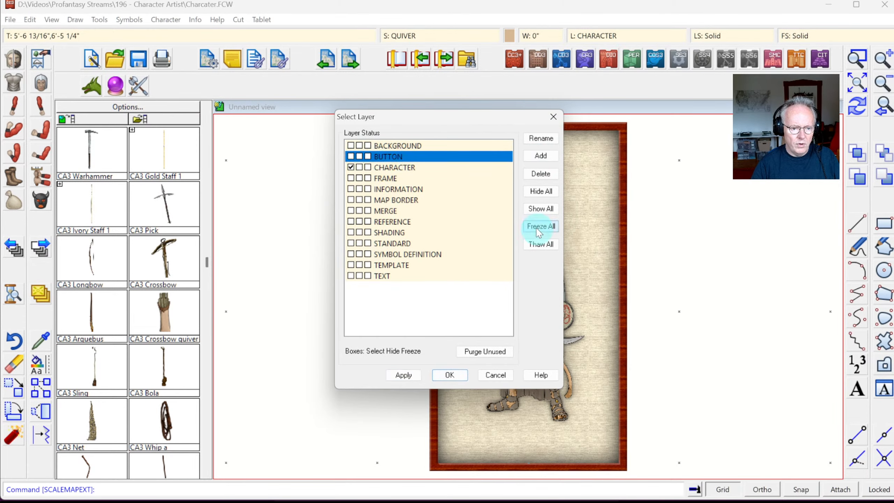
{"action": "left_click", "coordinate": [438, 379]}
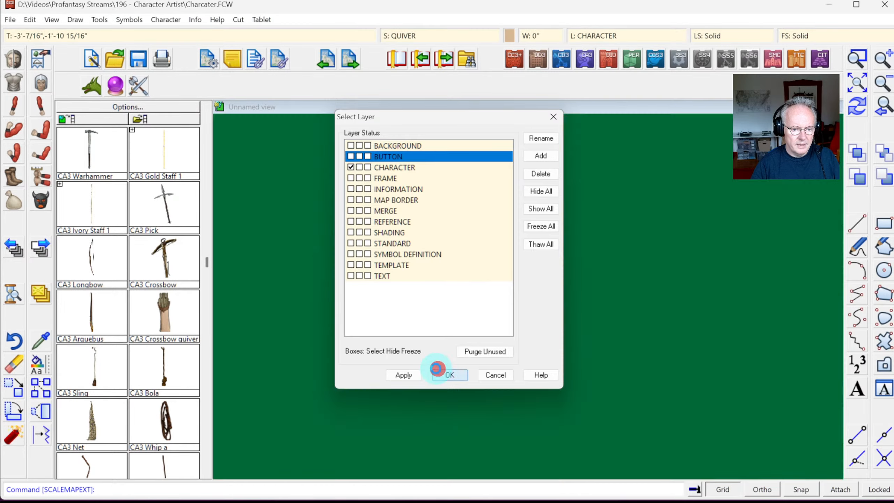
Step: Start Stretch and window-select the frame and parchment pieces on the right side
{"action": "left_click", "coordinate": [30, 19]}
{"action": "mouse_move", "coordinate": [70, 194]}
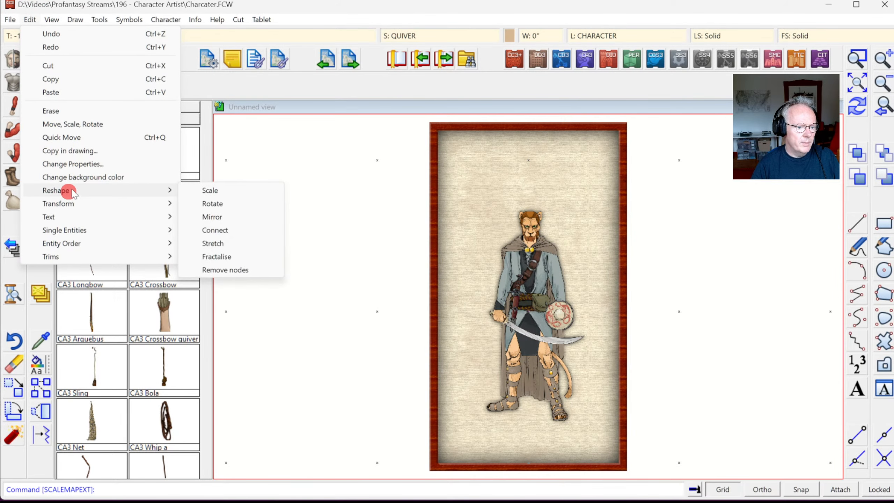
{"action": "left_click", "coordinate": [213, 240]}
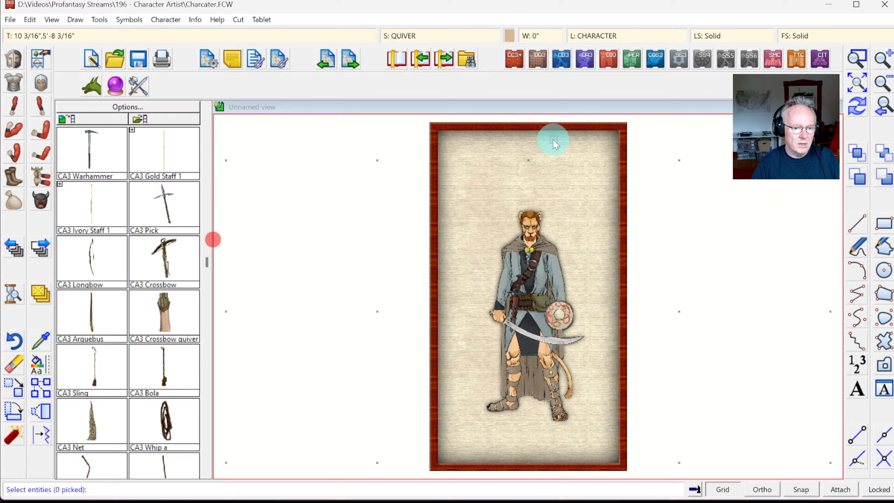
{"action": "left_click", "coordinate": [641, 119]}
{"action": "left_click", "coordinate": [601, 472]}
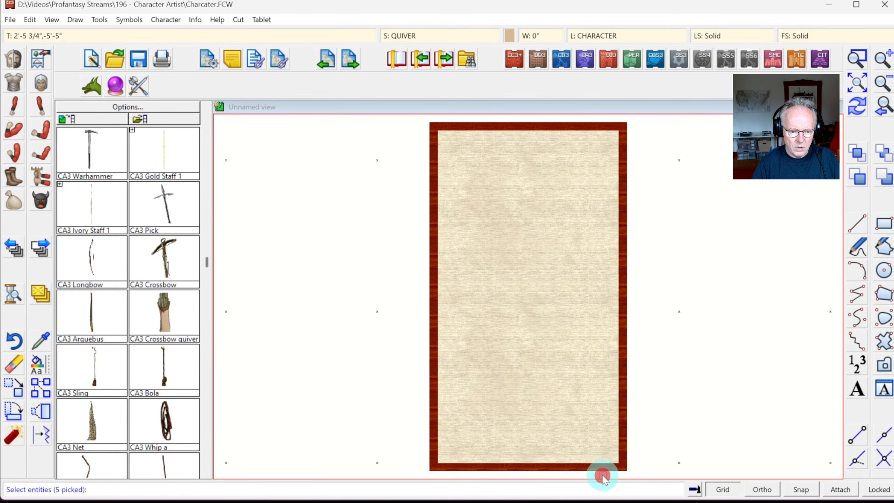
{"action": "right_click", "coordinate": [707, 228]}
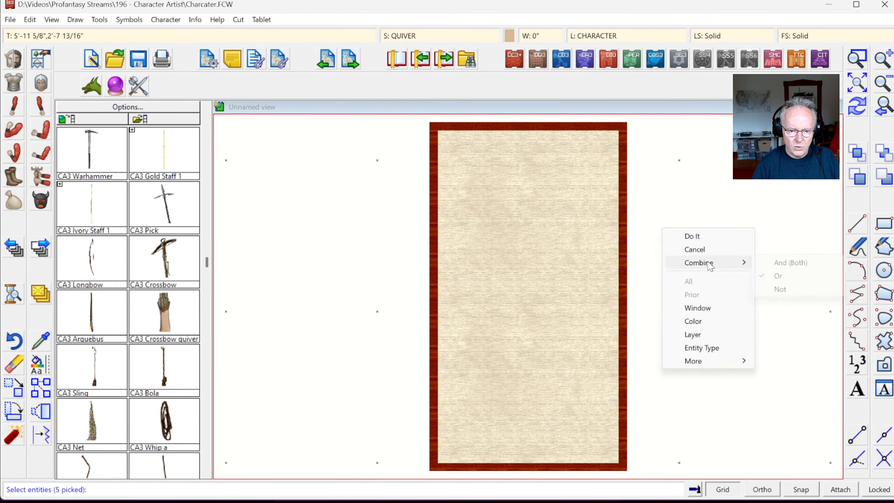
{"action": "left_click", "coordinate": [701, 233]}
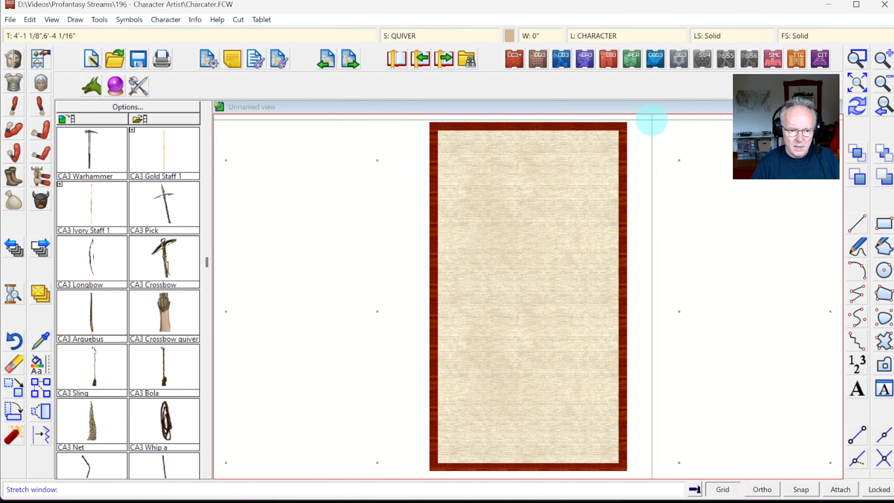
Step: With Snap on, stretch the frame's right edge outward to the right, then redraw
{"action": "left_click", "coordinate": [652, 117]}
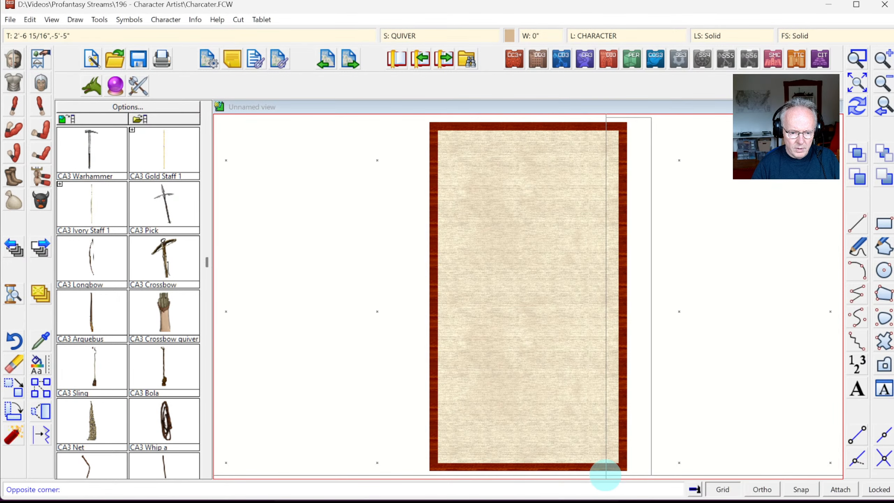
{"action": "left_click", "coordinate": [606, 475]}
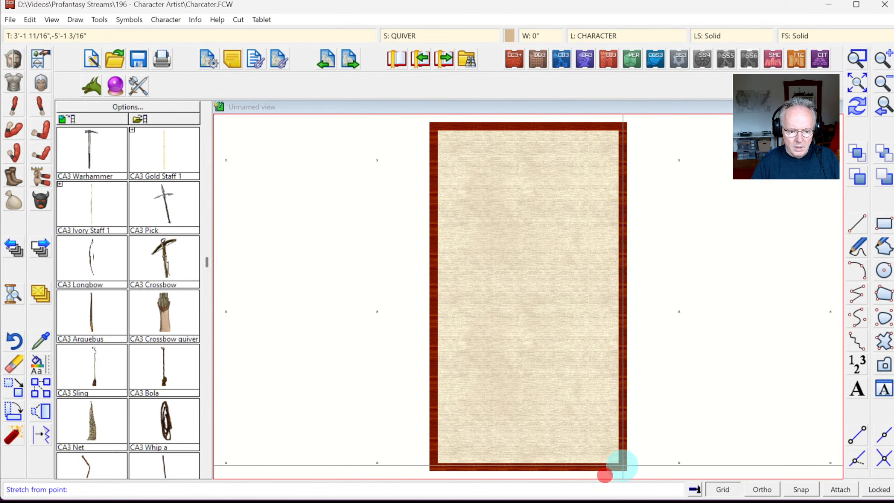
{"action": "left_click", "coordinate": [797, 491]}
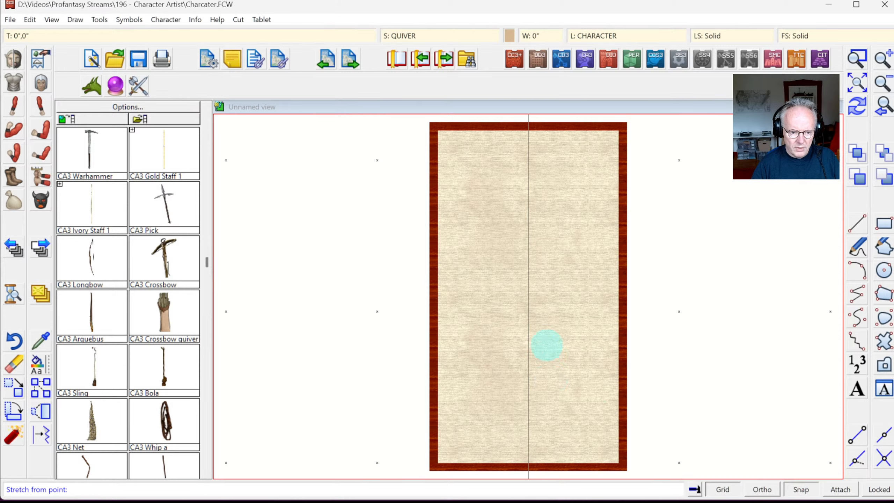
{"action": "left_click", "coordinate": [547, 327]}
{"action": "left_click", "coordinate": [681, 318]}
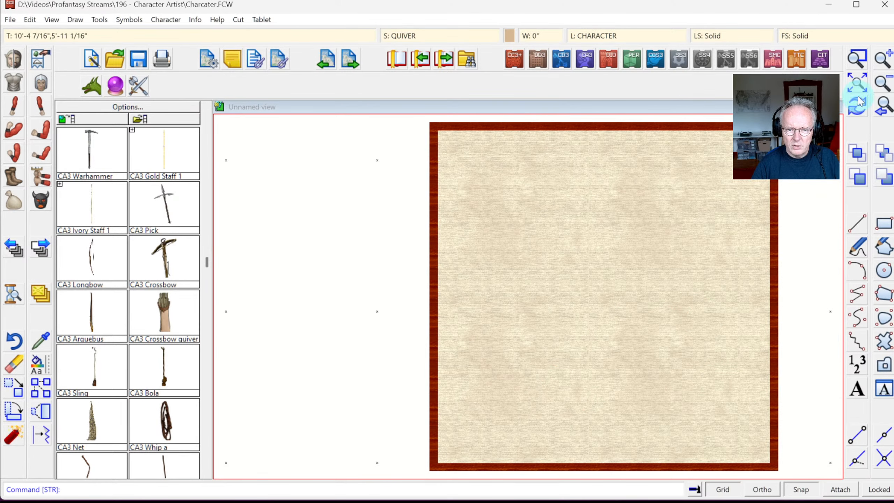
{"action": "left_click", "coordinate": [858, 104]}
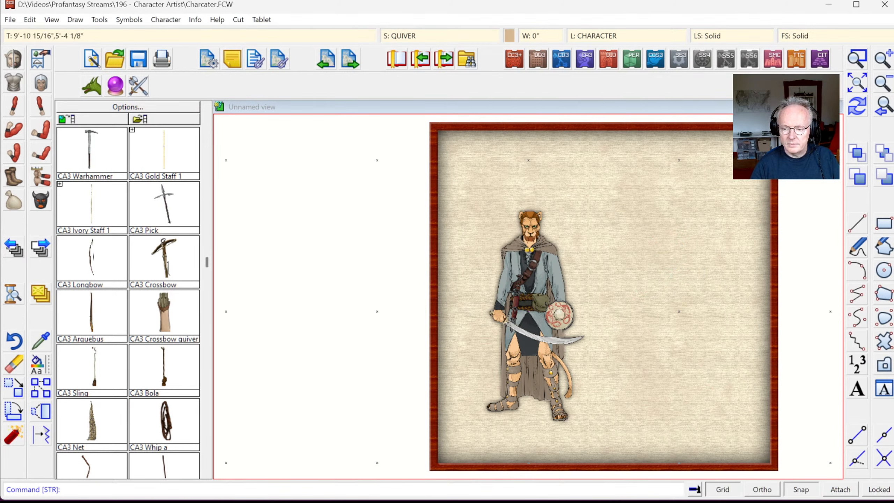
Step: Zoom window around the catman and the empty right half of the parchment
{"action": "left_click", "coordinate": [860, 60]}
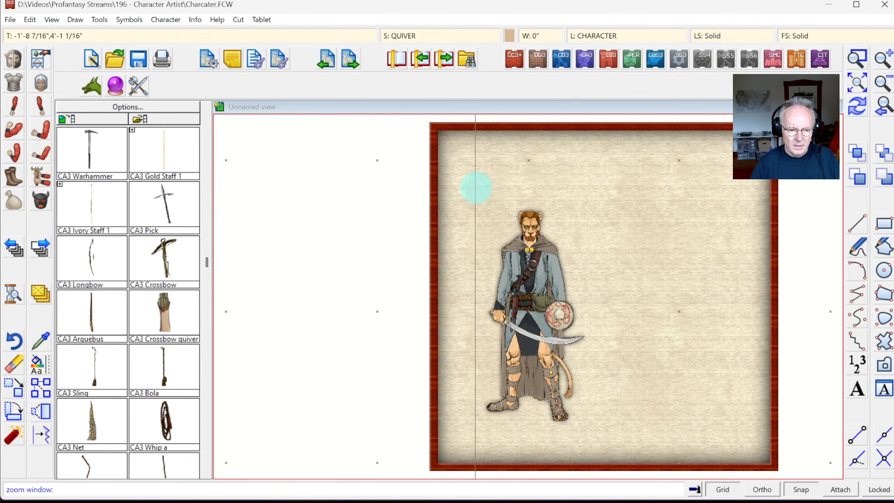
{"action": "left_click", "coordinate": [471, 192]}
{"action": "left_click", "coordinate": [745, 441]}
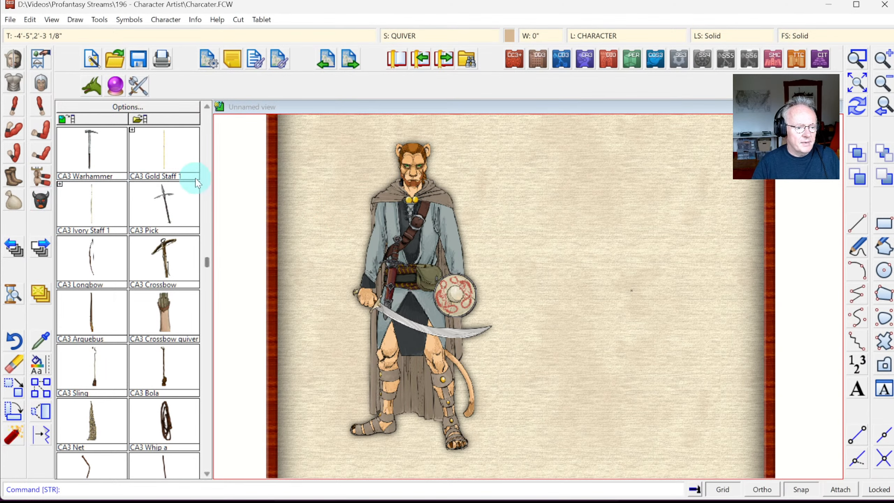
Step: Pick Goblin Head 1 from the monster heads catalog and reset its scale to normal
{"action": "left_click", "coordinate": [42, 198]}
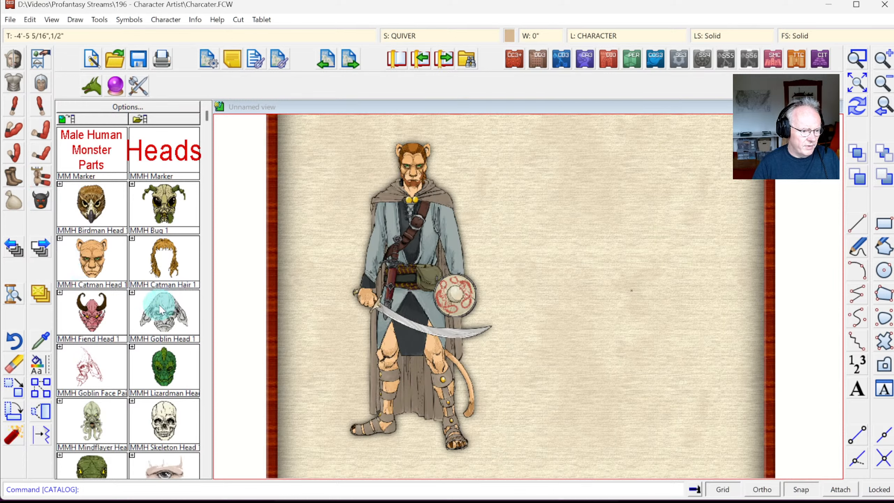
{"action": "left_click", "coordinate": [172, 316]}
{"action": "right_click", "coordinate": [549, 291]}
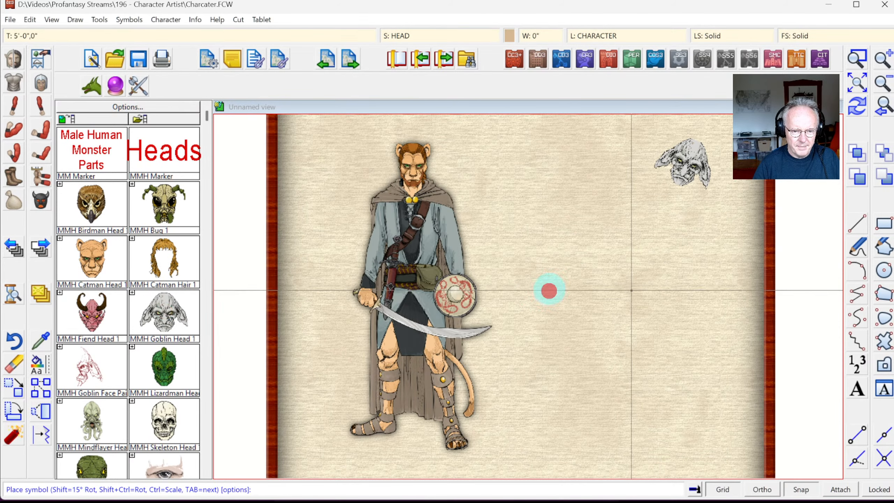
{"action": "left_click", "coordinate": [499, 234]}
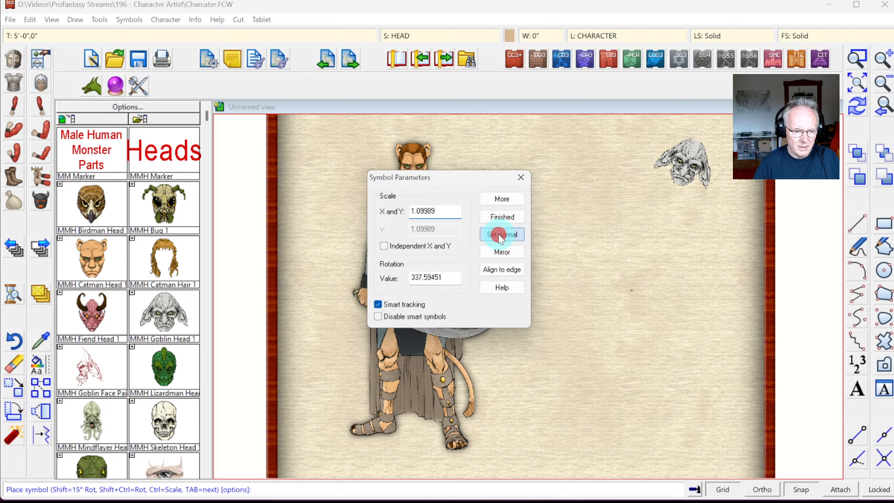
{"action": "left_click", "coordinate": [497, 199]}
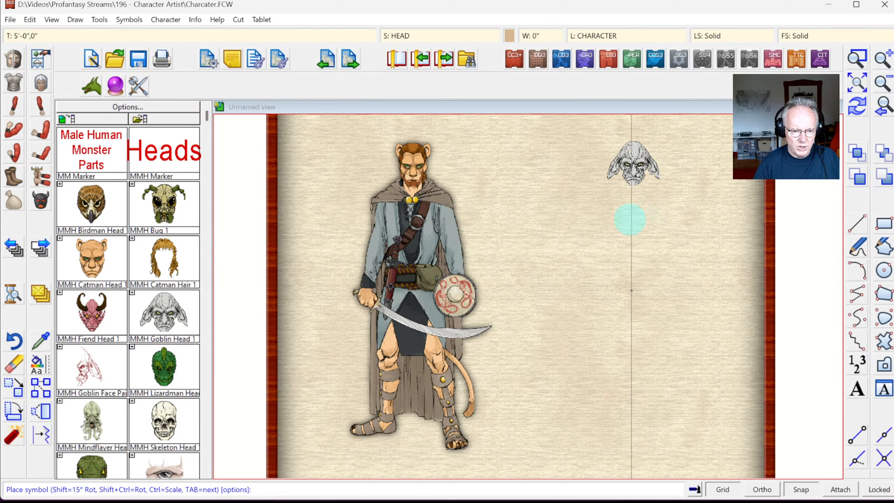
Step: Tick Independent X and Y, confirm X scale 1.00000, and return to the catalog
{"action": "right_click", "coordinate": [585, 225]}
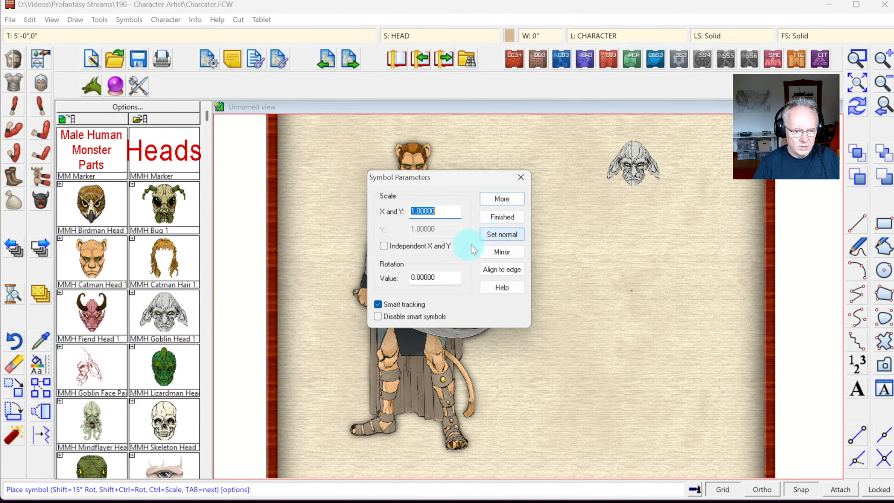
{"action": "left_click", "coordinate": [406, 246]}
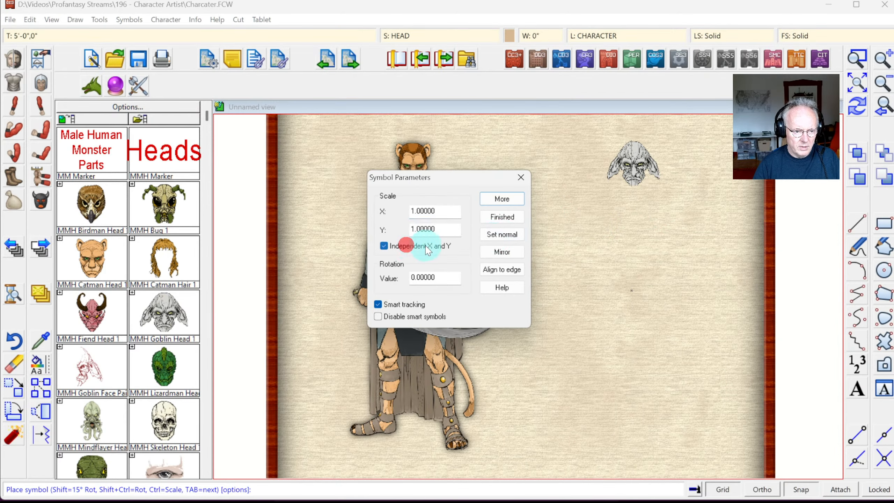
{"action": "double_click", "coordinate": [438, 210]}
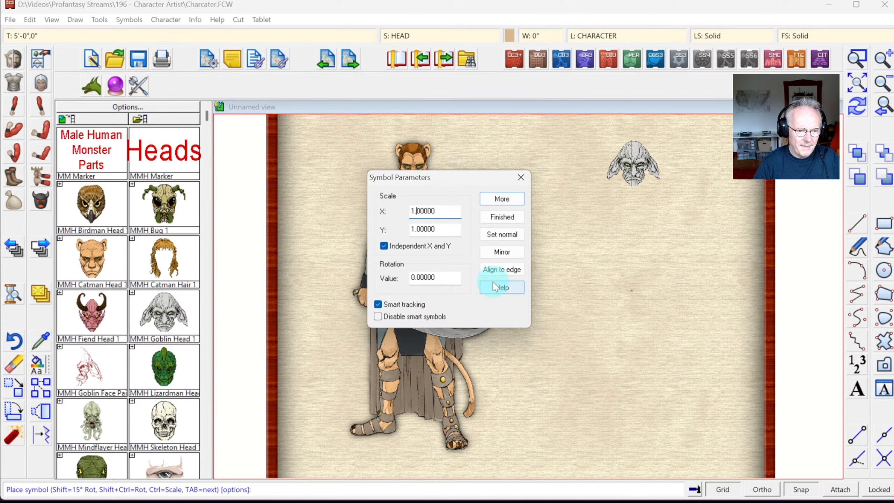
{"action": "left_click", "coordinate": [501, 199]}
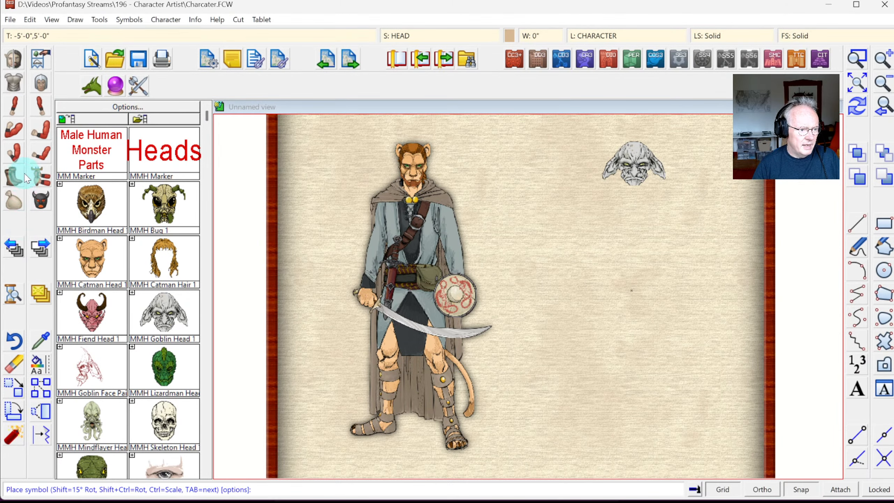
{"action": "left_click", "coordinate": [39, 202]}
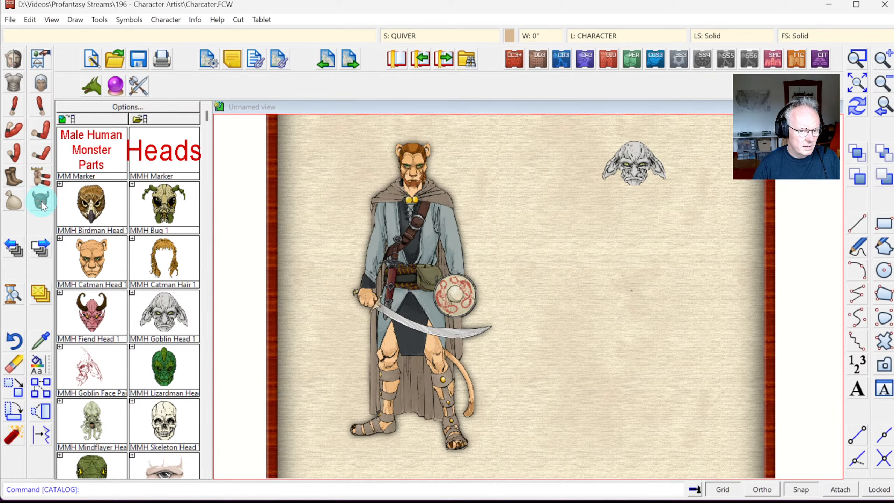
Step: Choose the monster male character base from the CA3 character list
{"action": "right_click", "coordinate": [41, 203]}
{"action": "left_click", "coordinate": [101, 395]}
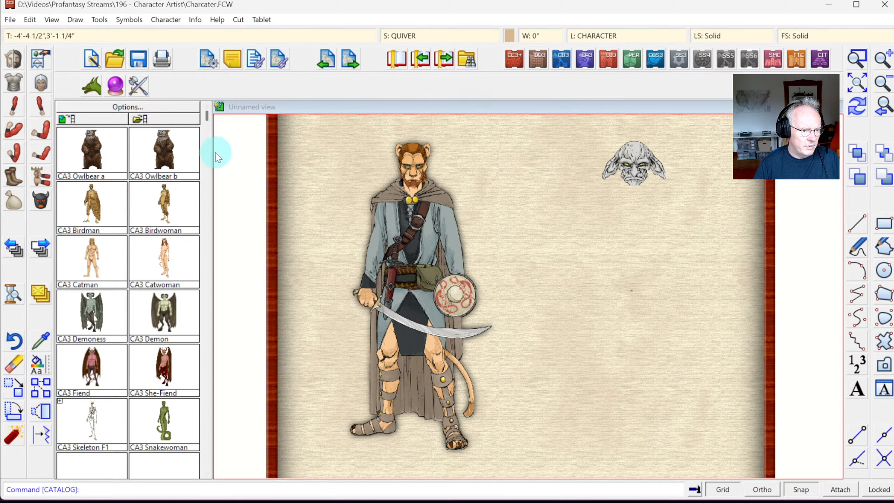
{"action": "left_click", "coordinate": [16, 58]}
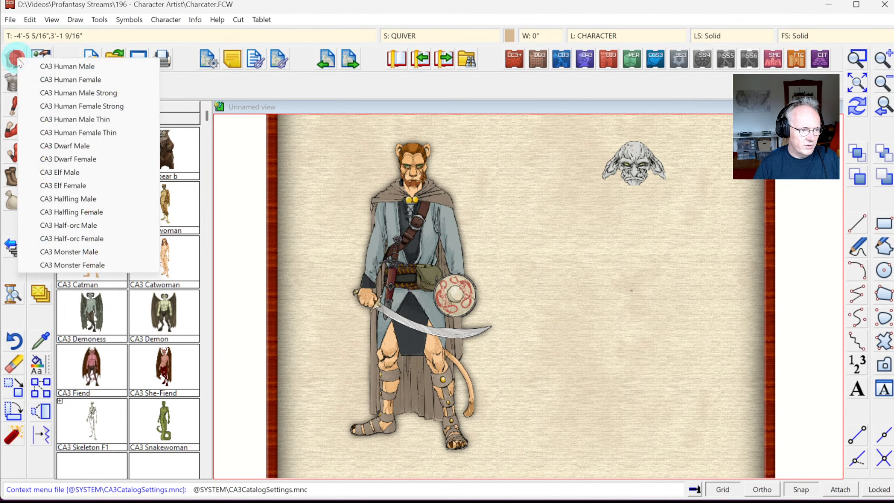
{"action": "left_click", "coordinate": [73, 252]}
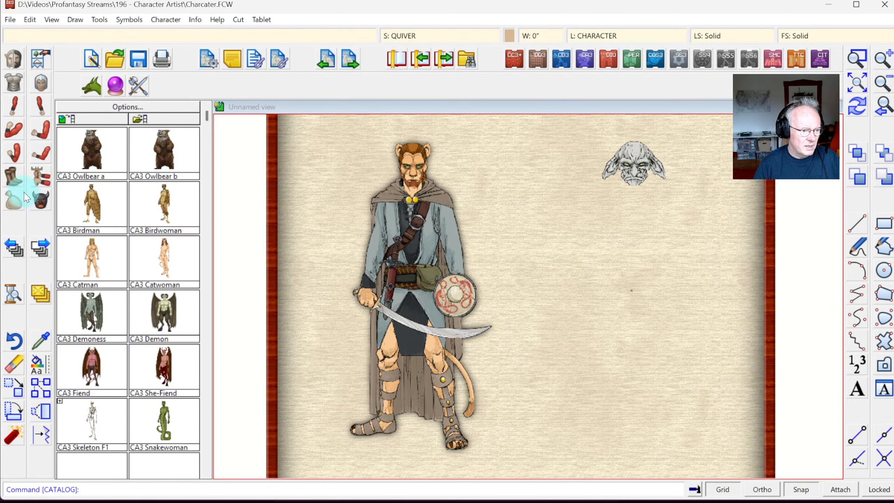
{"action": "left_click", "coordinate": [16, 62]}
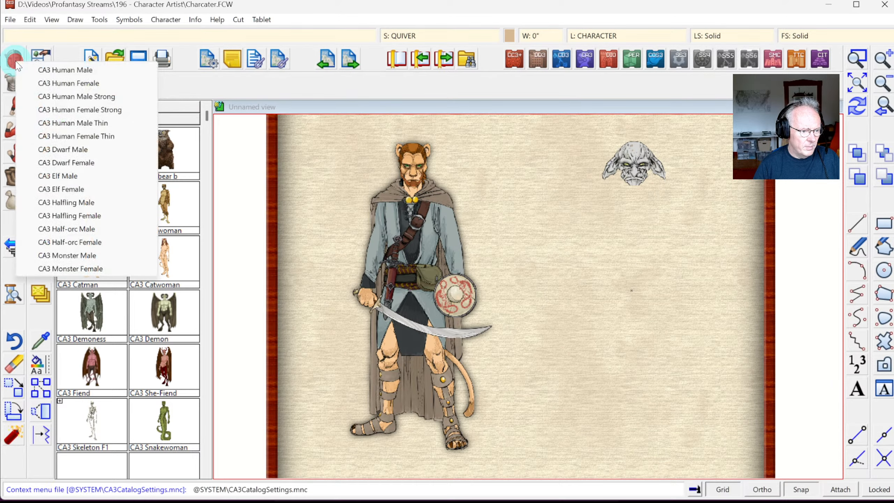
{"action": "left_click", "coordinate": [39, 200]}
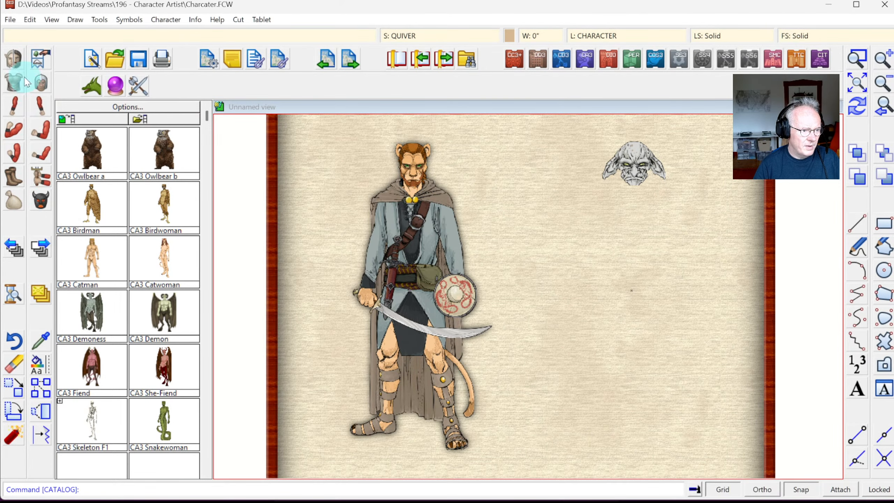
Step: Place the MMT Goblin 1 torso directly beneath the goblin head
{"action": "left_click", "coordinate": [16, 84]}
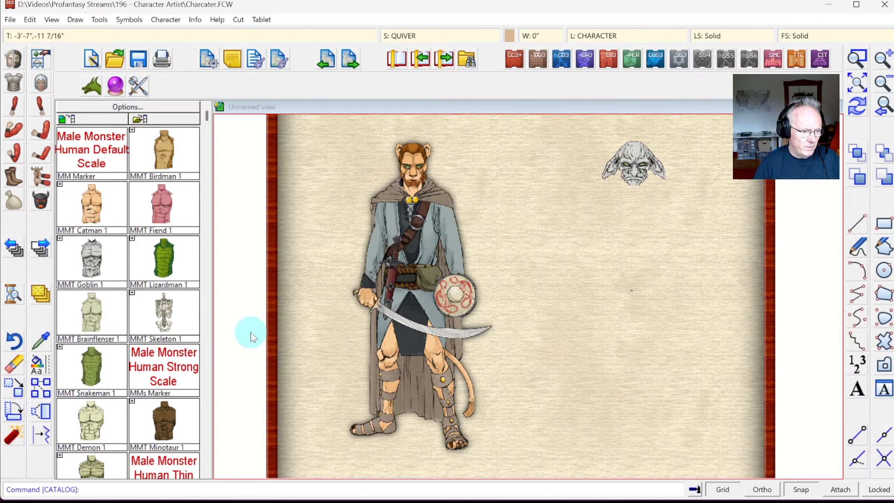
{"action": "left_click", "coordinate": [105, 269]}
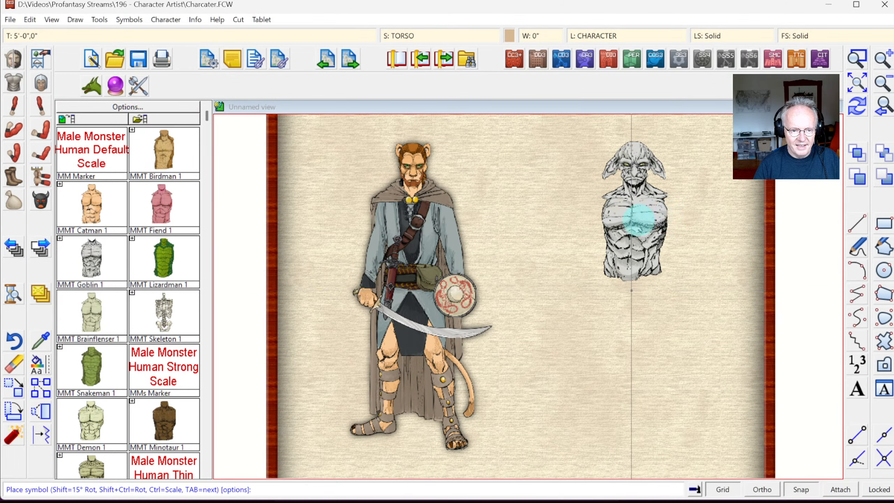
{"action": "left_click", "coordinate": [638, 219]}
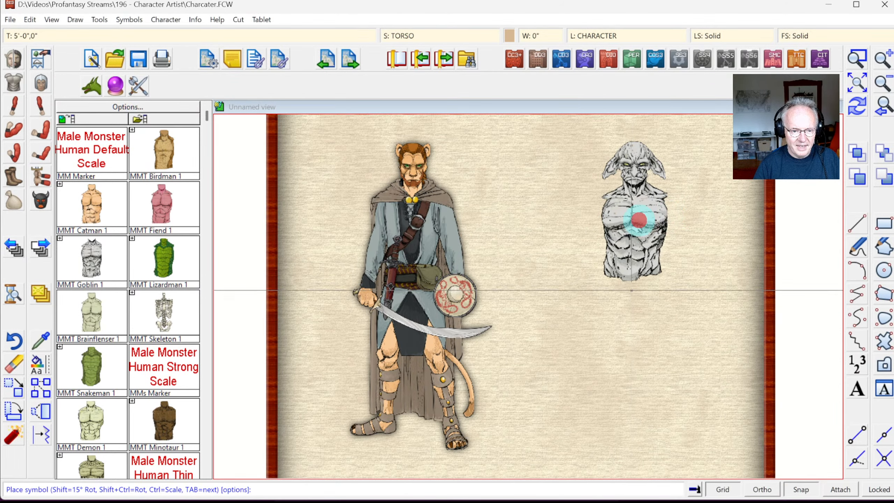
{"action": "left_click", "coordinate": [14, 178]}
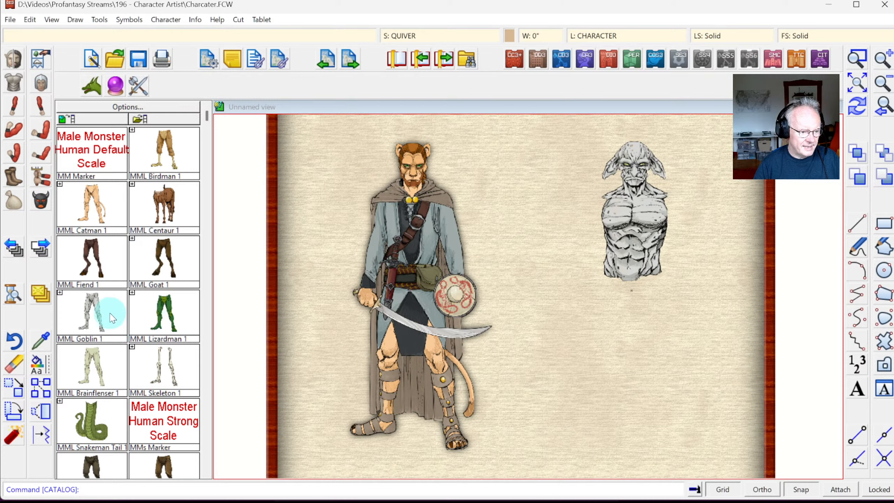
Step: Place MML Goblin 1 legs under the goblin torso, then browse the HM2A weapon list
{"action": "left_click", "coordinate": [113, 317]}
{"action": "left_click", "coordinate": [617, 347]}
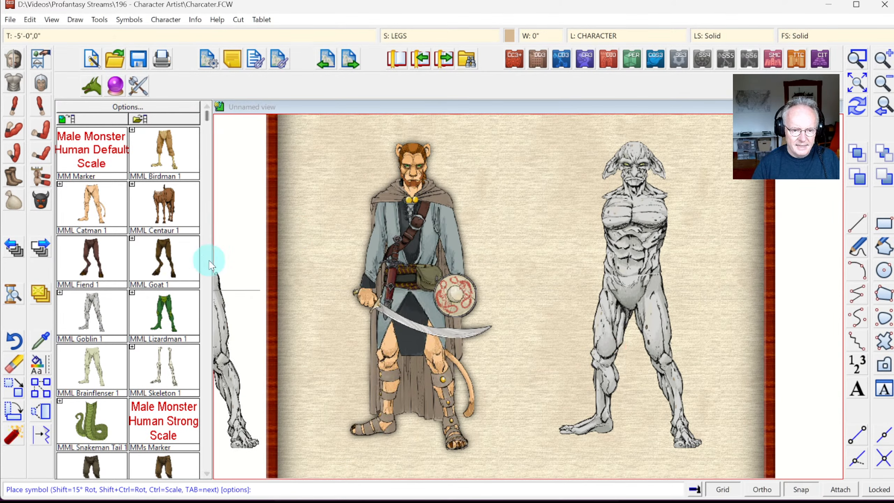
{"action": "left_click", "coordinate": [42, 177]}
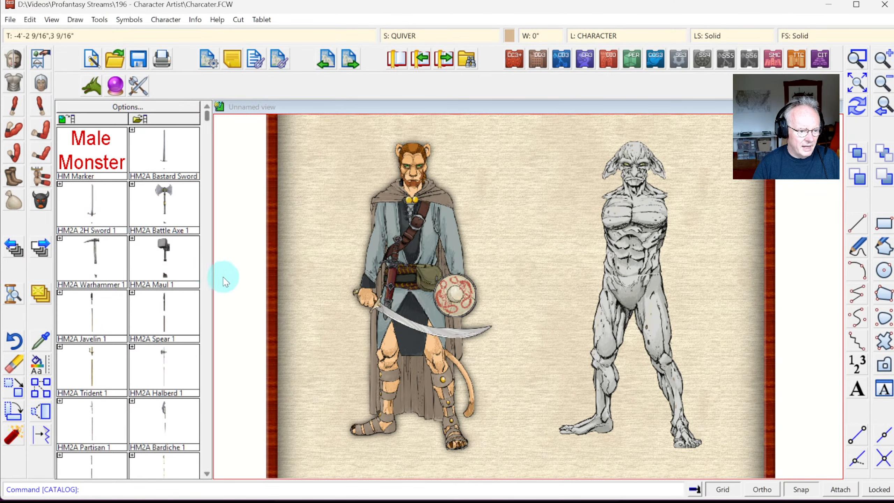
{"action": "left_click", "coordinate": [207, 283]}
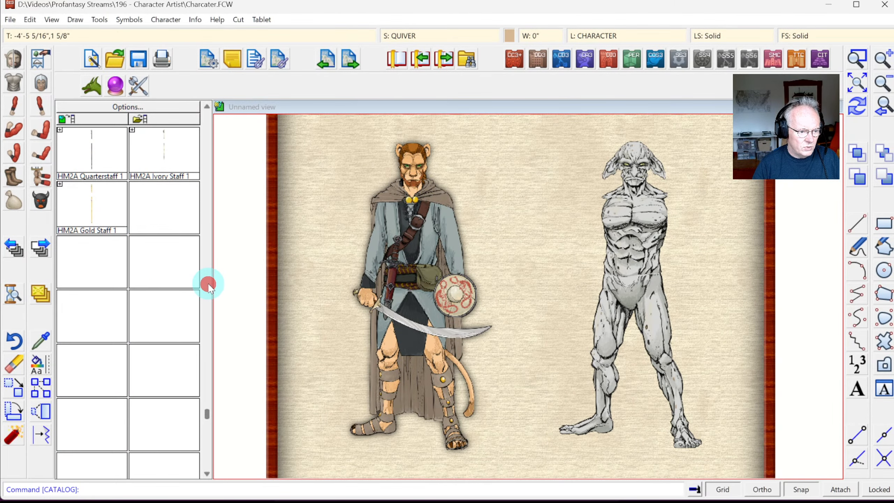
{"action": "left_click", "coordinate": [206, 149]}
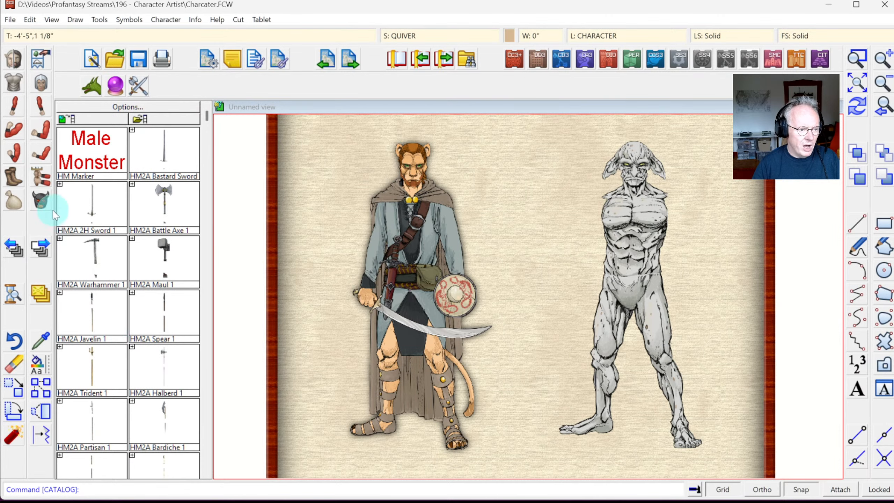
{"action": "left_click", "coordinate": [13, 133]}
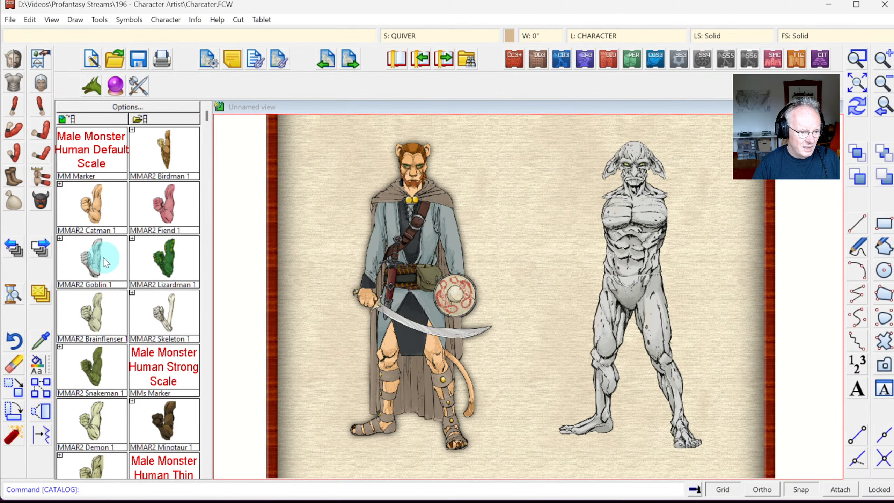
Step: Add the MMAR2 Goblin 1 right arm and the MMAL3 Goblin 1 left arm across the chest
{"action": "left_click", "coordinate": [105, 262]}
{"action": "left_click", "coordinate": [572, 255]}
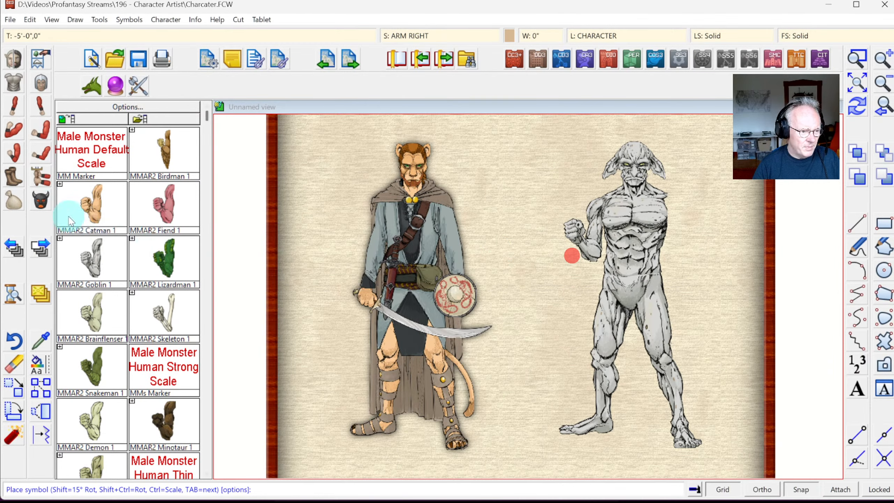
{"action": "left_click", "coordinate": [41, 155]}
{"action": "left_click", "coordinate": [101, 256]}
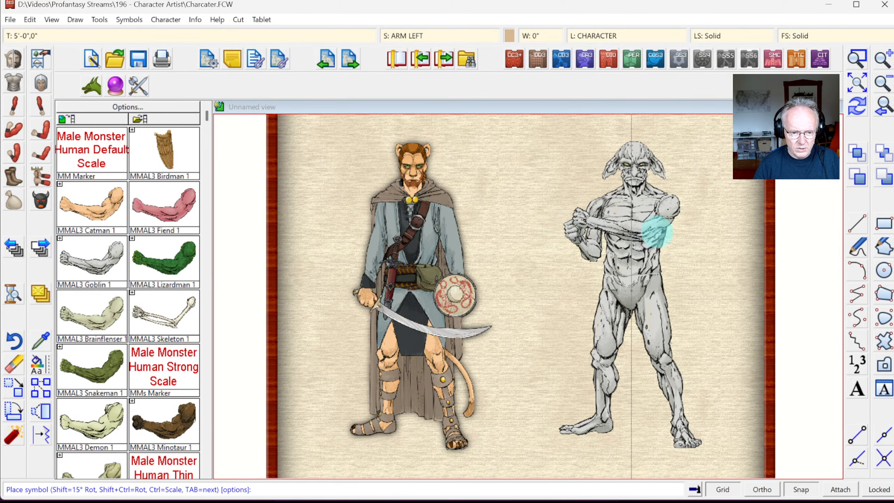
{"action": "left_click", "coordinate": [630, 236]}
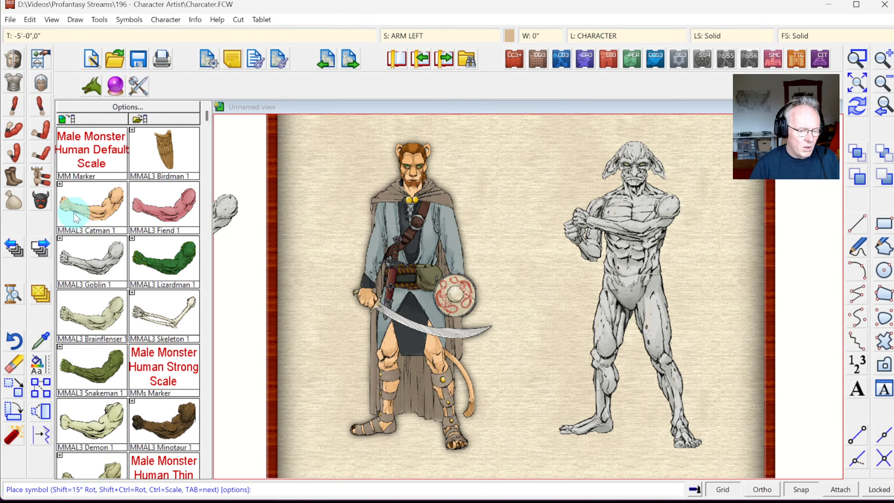
{"action": "left_click", "coordinate": [42, 173]}
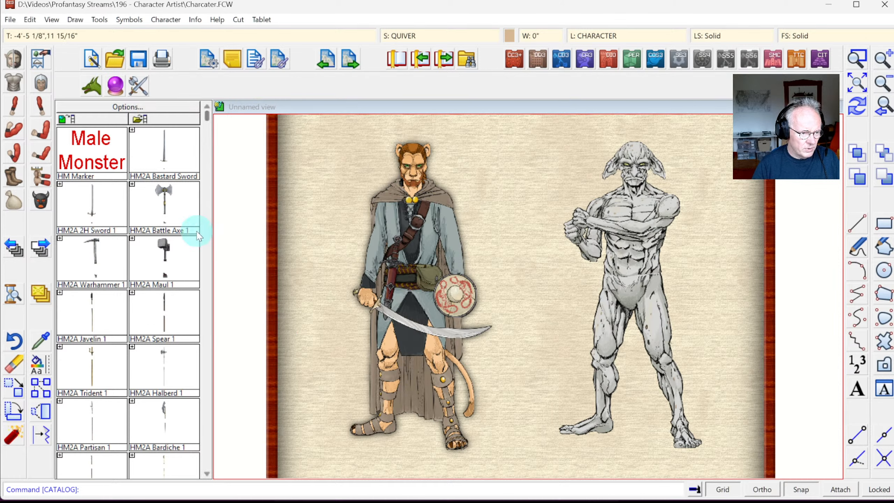
Step: Select HM2A Maul 1 from the Male Monster weapons catalog
{"action": "scroll", "coordinate": [203, 397], "scroll_direction": "down", "scroll_amount": 5}
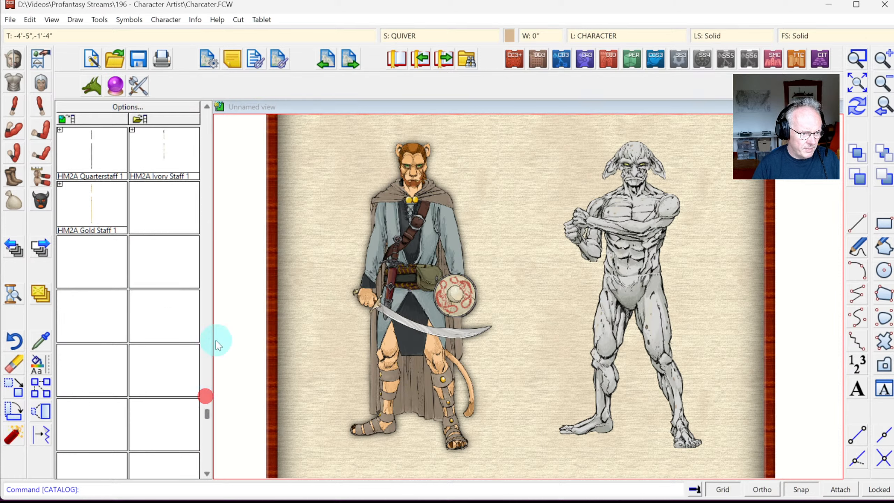
{"action": "scroll", "coordinate": [207, 128], "scroll_direction": "up", "scroll_amount": 5}
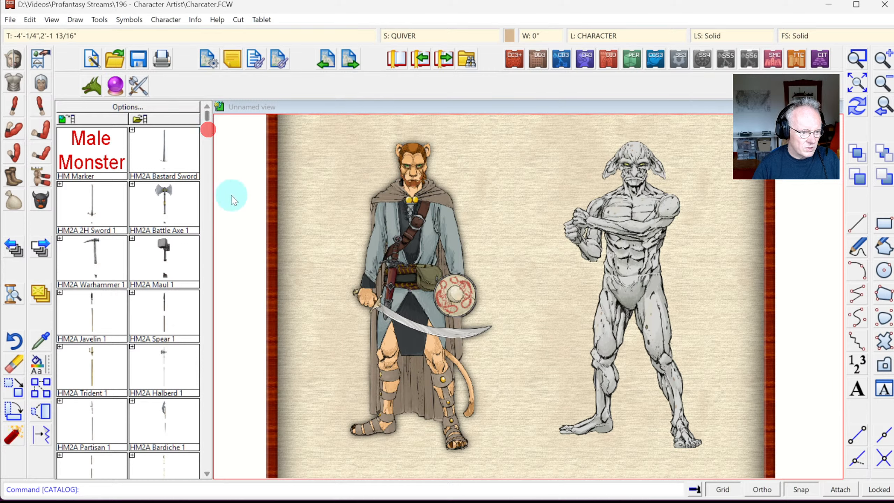
{"action": "left_click", "coordinate": [168, 260]}
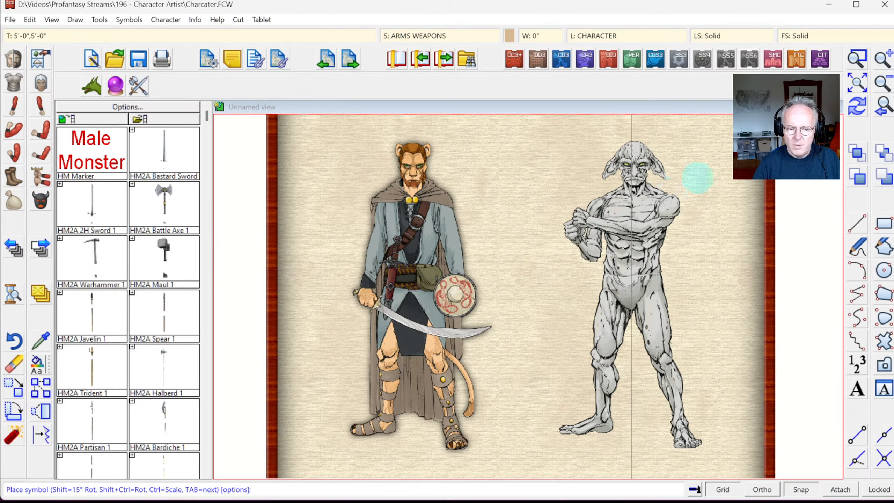
{"action": "left_click", "coordinate": [803, 490]}
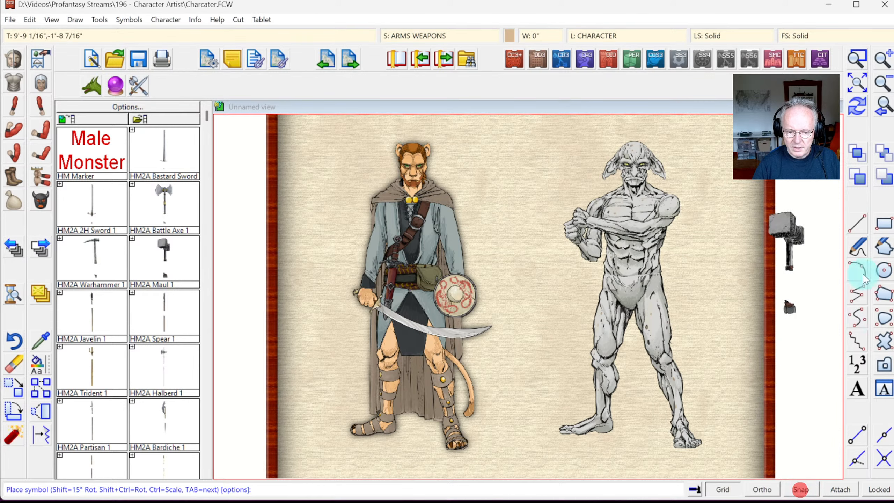
Step: Zoom in on the goblin's torso and arms, redraw, then zoom back out to both characters
{"action": "left_click", "coordinate": [857, 56]}
{"action": "left_click", "coordinate": [539, 201]}
{"action": "left_click", "coordinate": [714, 375]}
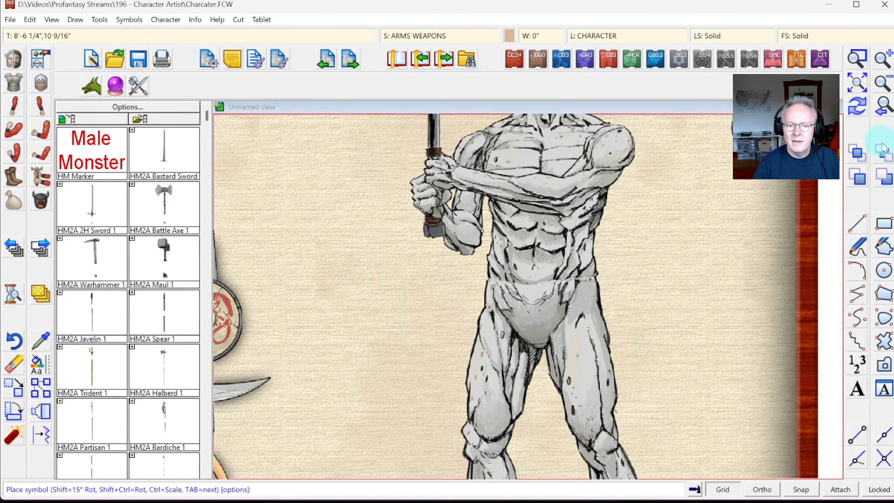
{"action": "left_click", "coordinate": [856, 109]}
{"action": "left_click", "coordinate": [883, 106]}
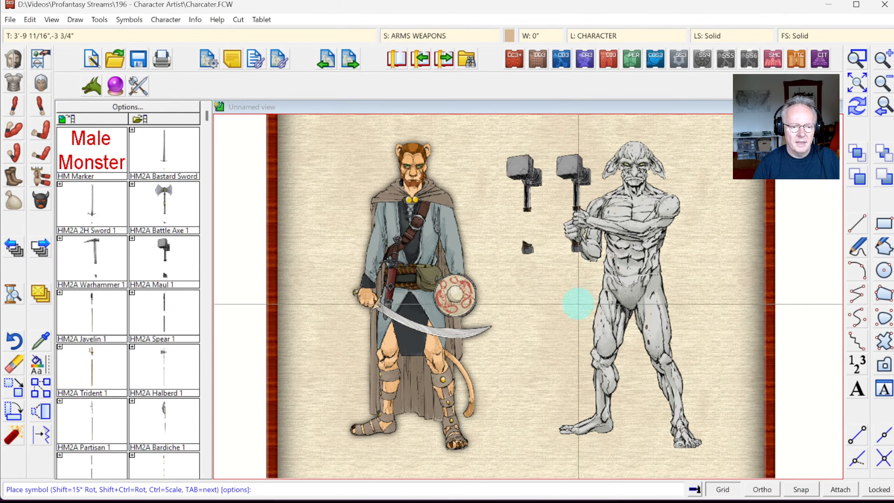
Step: Reset the maul to normal scale, then set X scale 1.2 with Y left at 1.0
{"action": "right_click", "coordinate": [602, 312]}
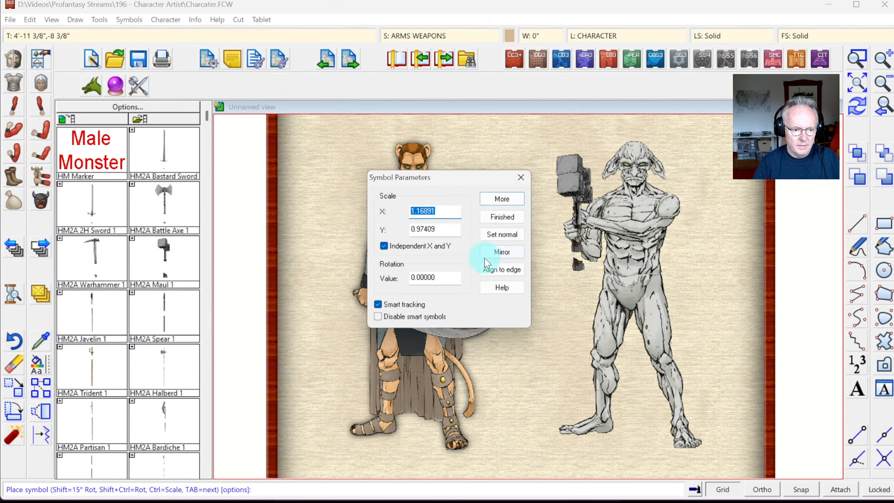
{"action": "left_click", "coordinate": [507, 239]}
{"action": "left_click", "coordinate": [443, 215]}
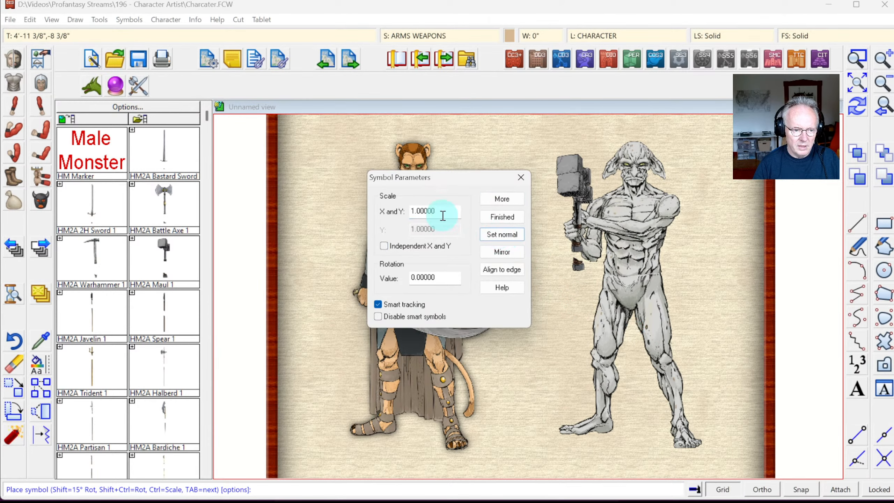
{"action": "left_click", "coordinate": [399, 251]}
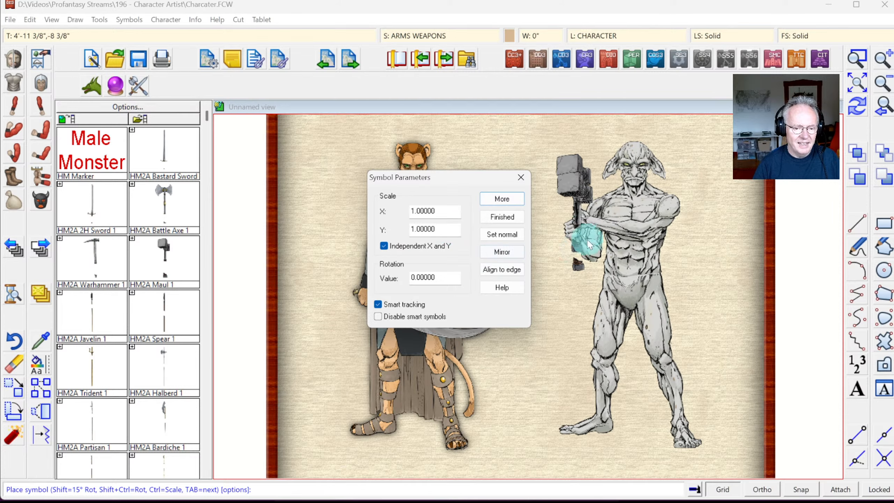
{"action": "left_click", "coordinate": [416, 227]}
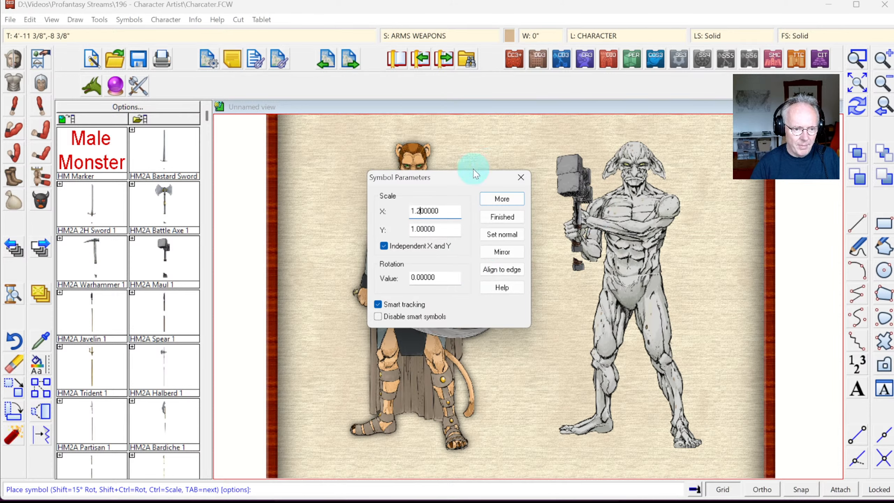
{"action": "left_click", "coordinate": [502, 200]}
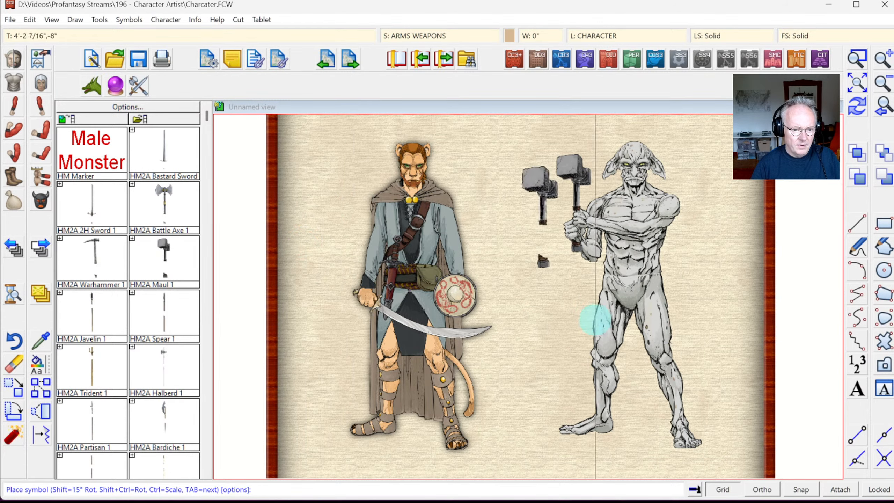
{"action": "left_click", "coordinate": [800, 488]}
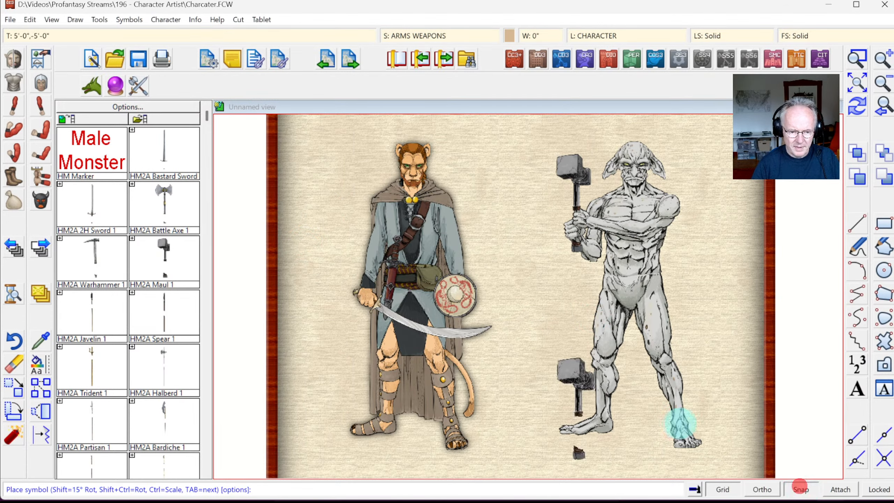
Step: End symbol placement so the goblin holds a single warhammer
{"action": "key", "text": "Escape"}
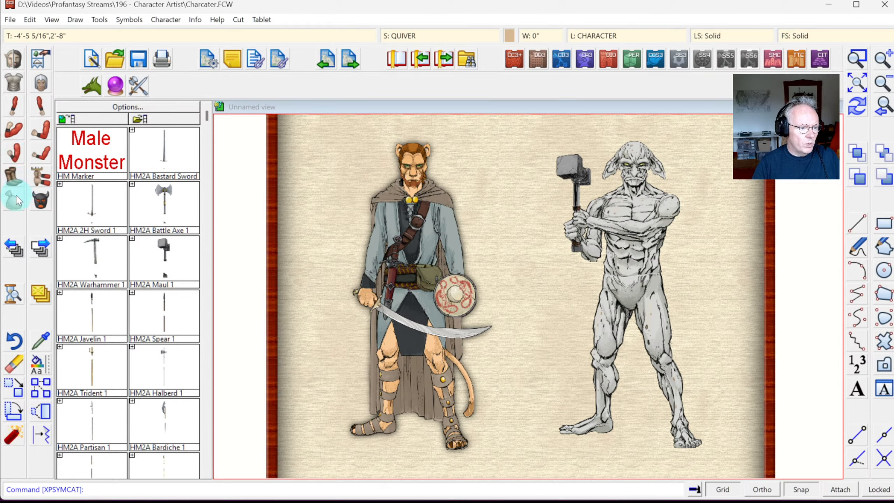
Step: Switch the symbol catalog to the CA3 Human Male torso symbols
{"action": "left_click", "coordinate": [14, 82]}
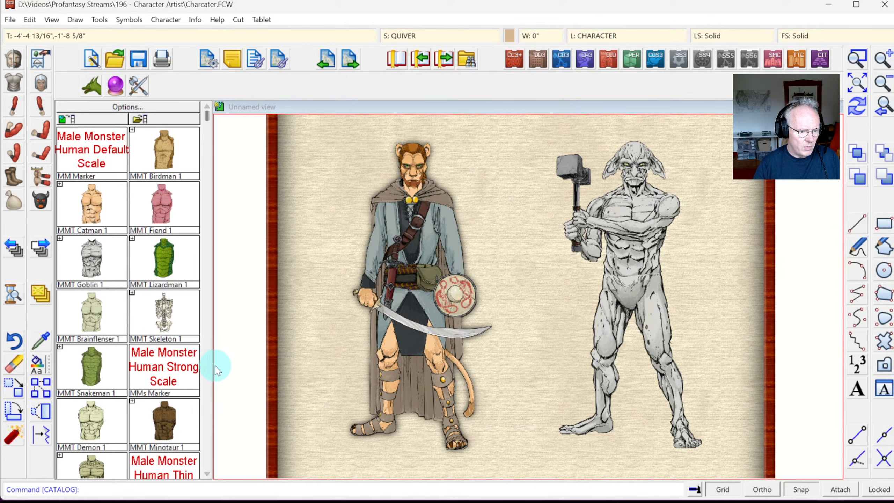
{"action": "left_click", "coordinate": [206, 373]}
{"action": "left_click", "coordinate": [205, 135]}
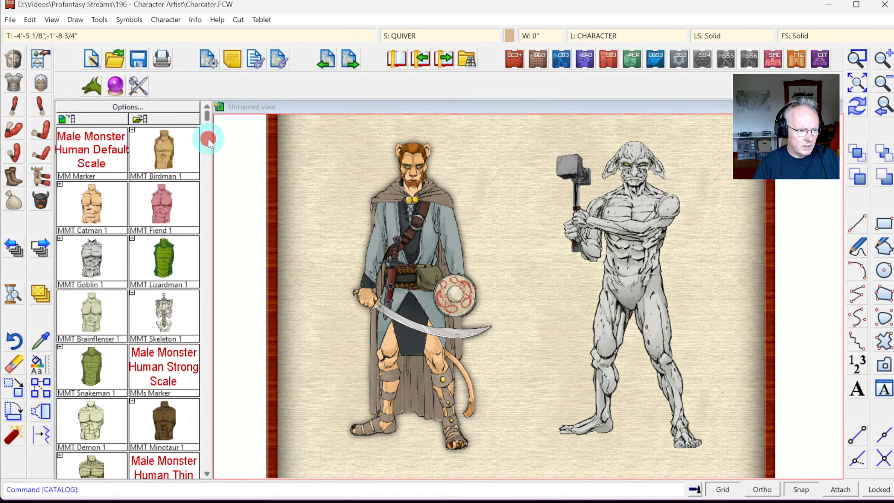
{"action": "right_click", "coordinate": [17, 67]}
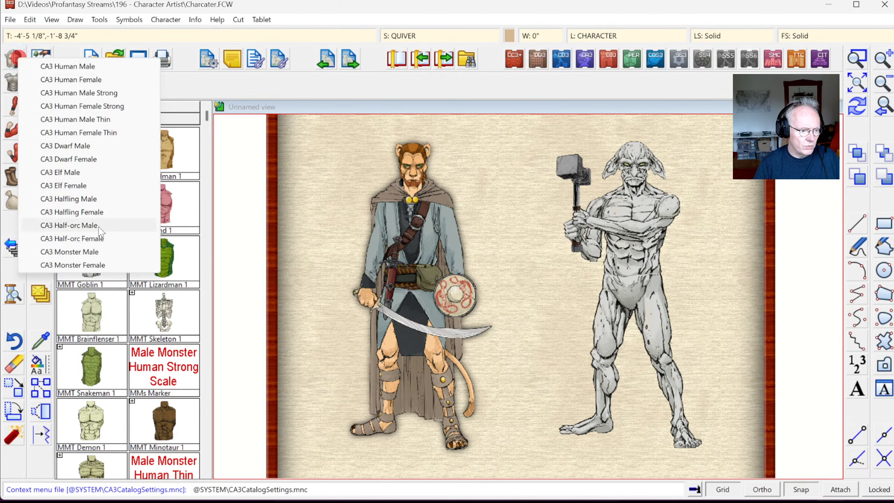
{"action": "left_click", "coordinate": [77, 69]}
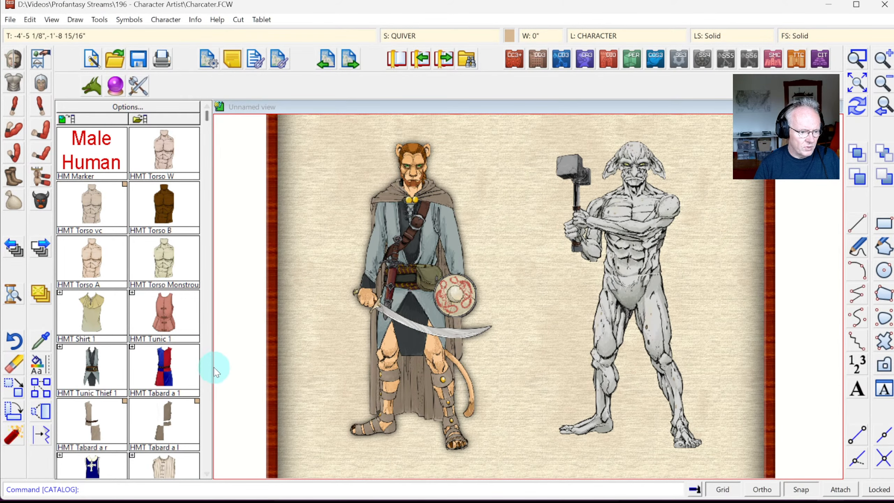
Step: Place HMT Scale Armour 1 on the goblin's torso
{"action": "left_click", "coordinate": [205, 370]}
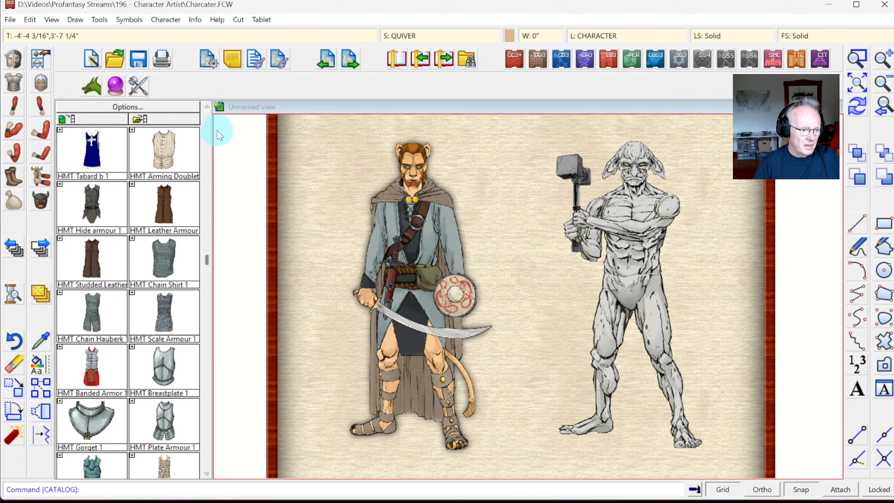
{"action": "left_click", "coordinate": [179, 206]}
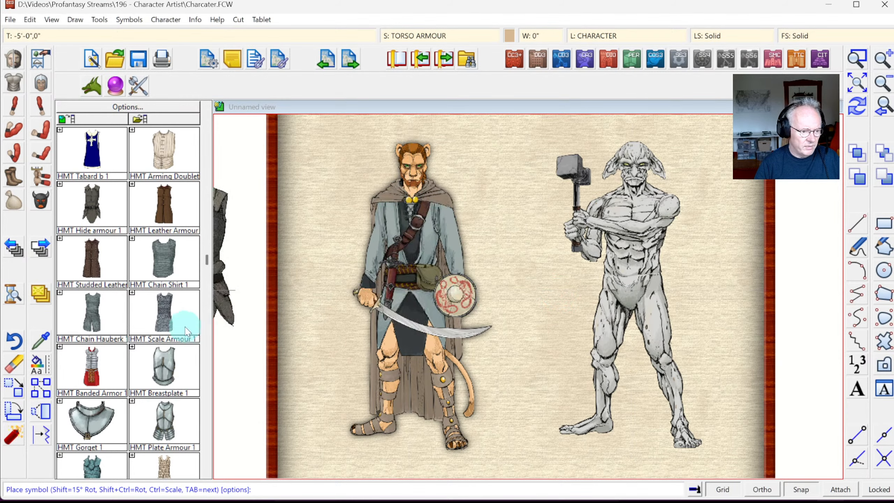
{"action": "left_click", "coordinate": [162, 471]}
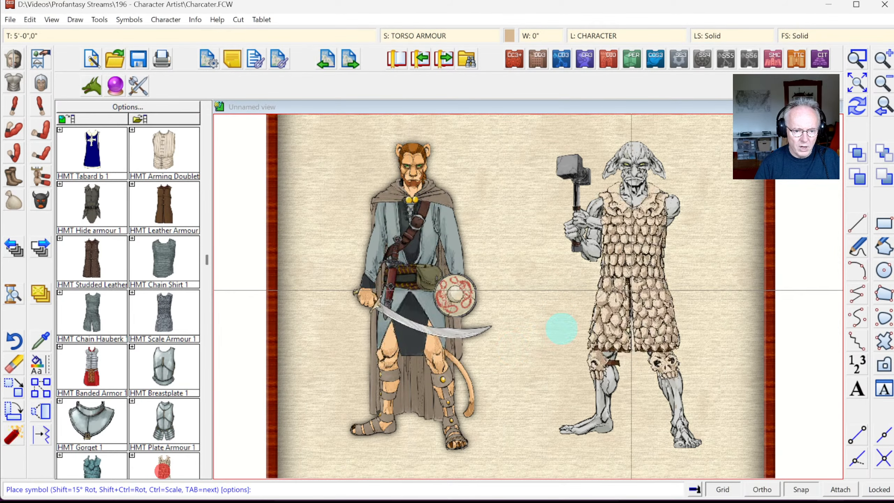
{"action": "left_click", "coordinate": [548, 317]}
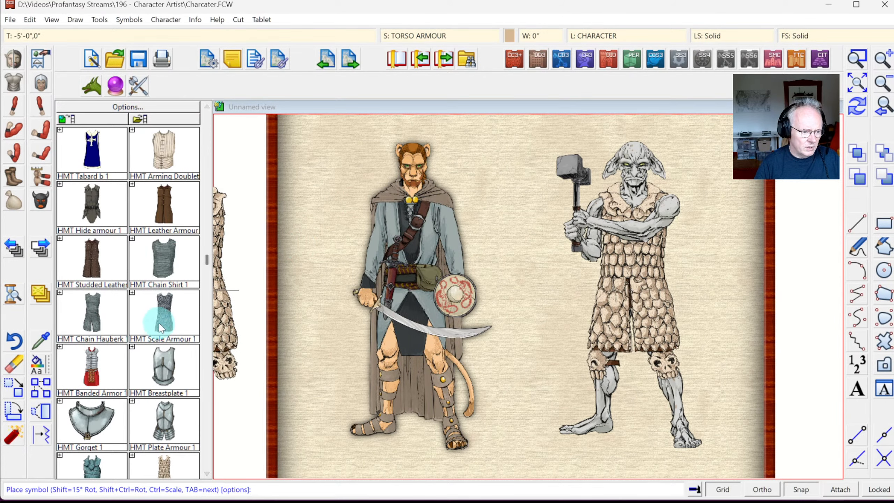
{"action": "left_click", "coordinate": [13, 135]}
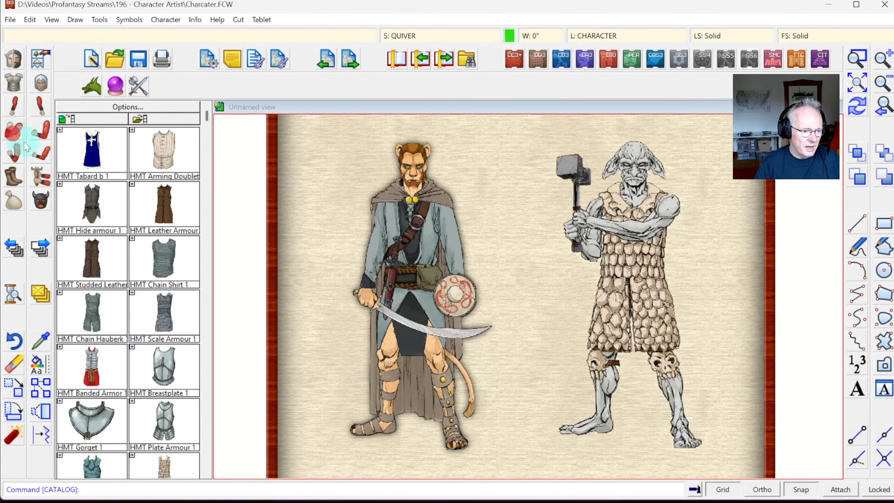
Step: Put HMR2 Bone 1 armour on the goblin's right arm
{"action": "left_click", "coordinate": [205, 394]}
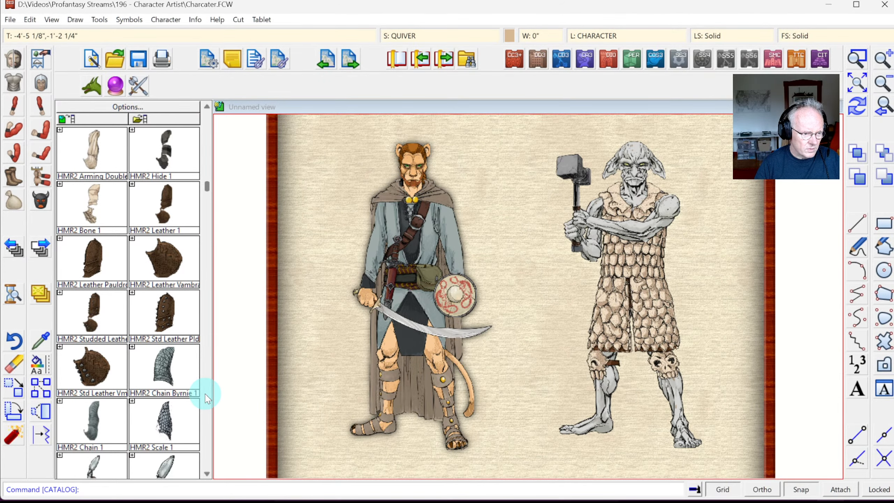
{"action": "left_click", "coordinate": [77, 204]}
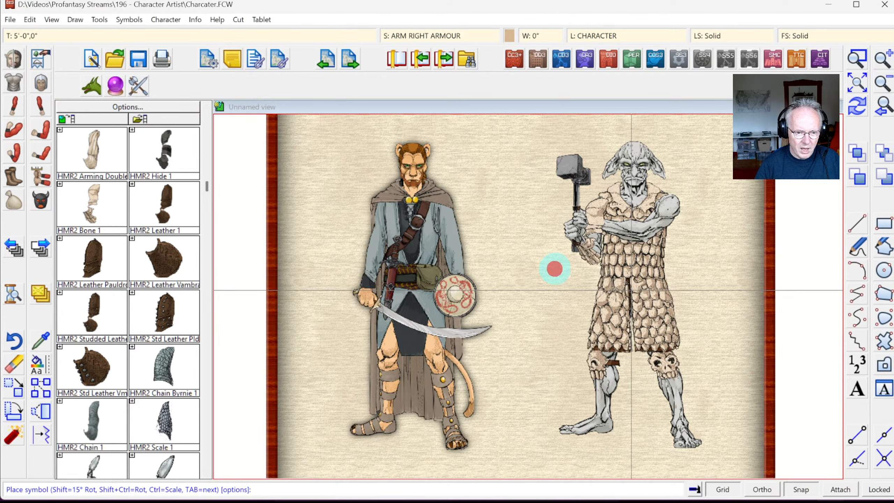
{"action": "left_click", "coordinate": [39, 123]}
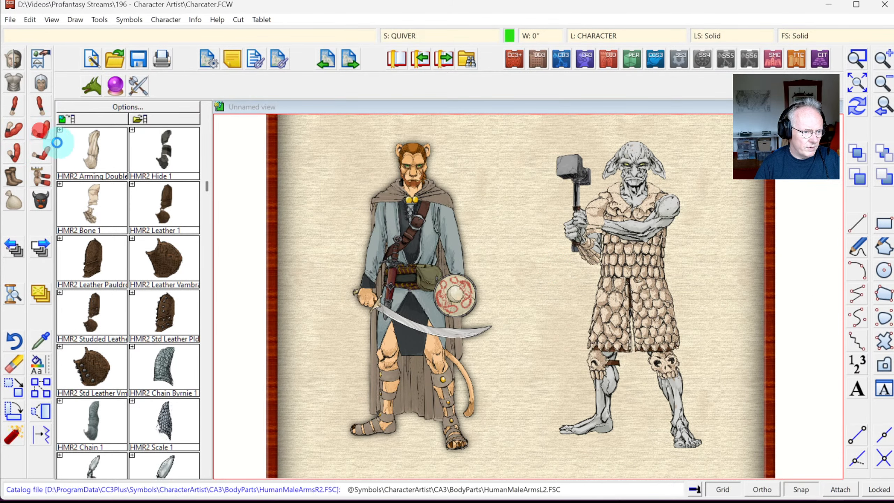
Step: Place the HMAL3 Bone 1 bracer on the goblin's left arm, then page through the leg symbols
{"action": "left_click", "coordinate": [207, 351]}
{"action": "left_click", "coordinate": [83, 360]}
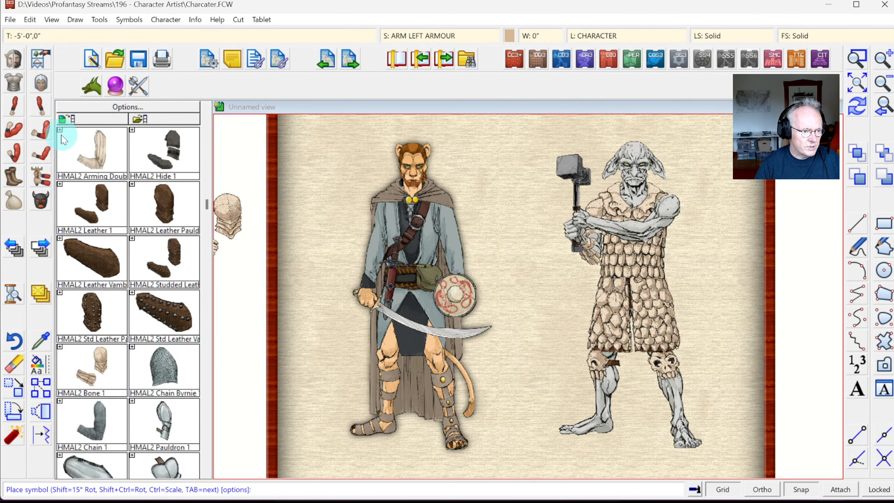
{"action": "left_click", "coordinate": [45, 152]}
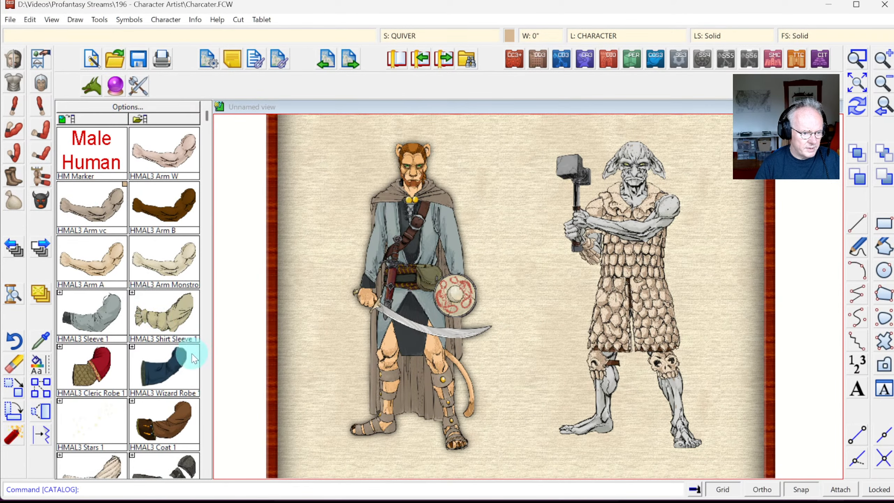
{"action": "left_click", "coordinate": [206, 360]}
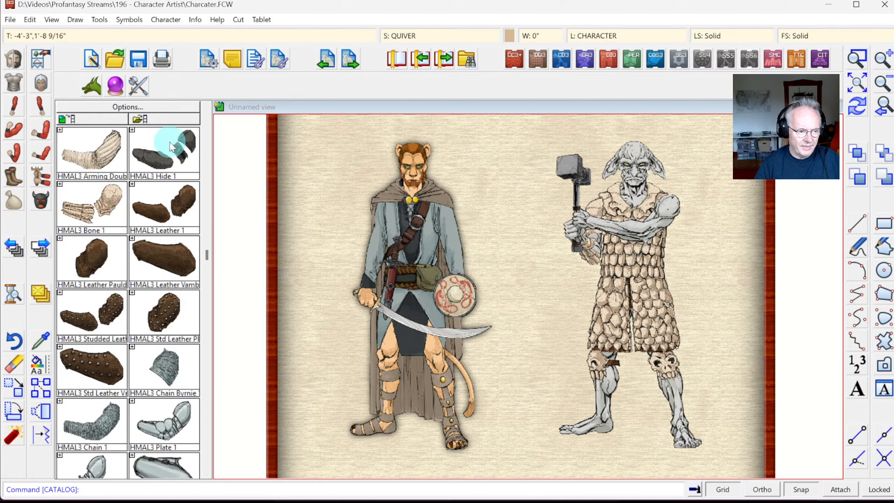
{"action": "left_click", "coordinate": [99, 209]}
{"action": "left_click", "coordinate": [614, 244]}
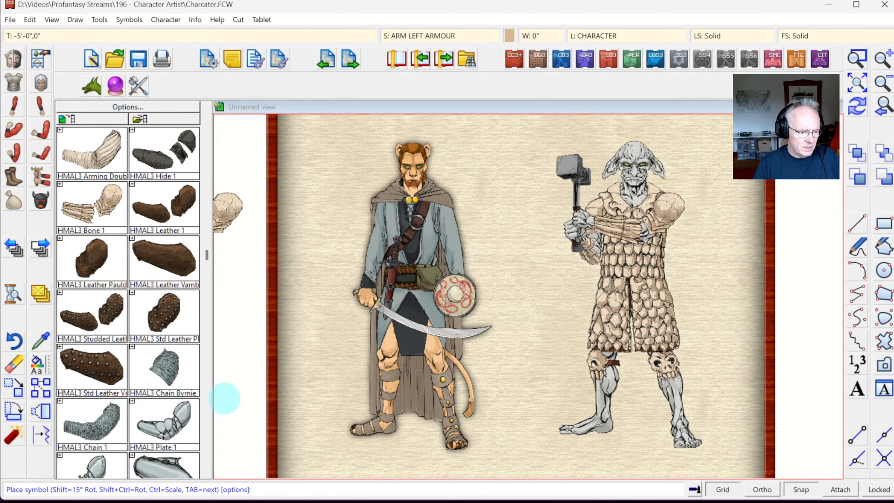
{"action": "left_click", "coordinate": [18, 183]}
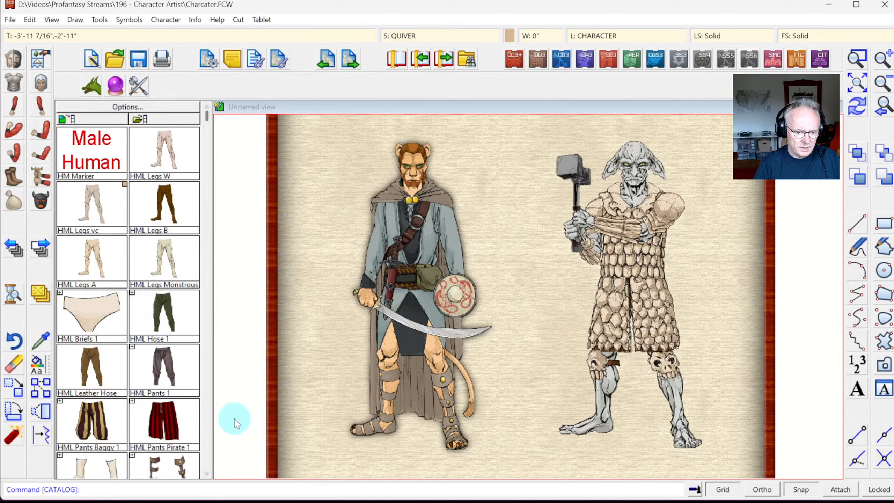
{"action": "left_click", "coordinate": [207, 439]}
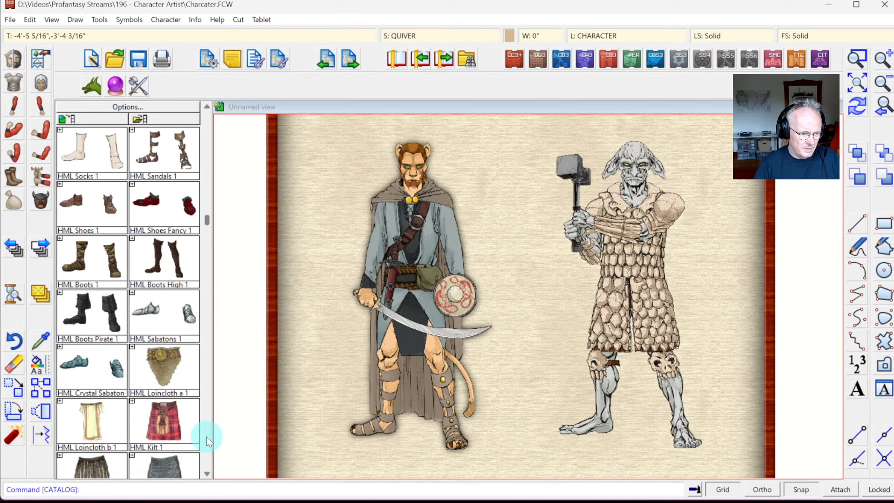
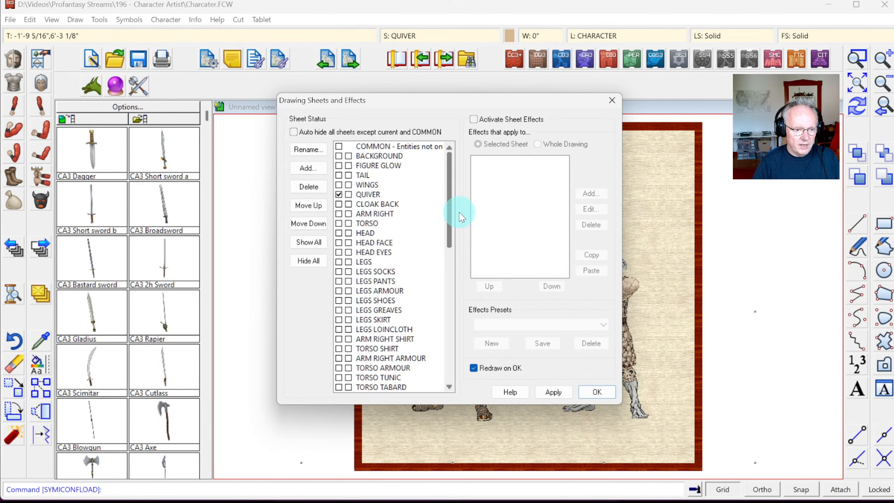
Step: Make FIGURE GLOW the current sheet and hide all other sheets
{"action": "left_click", "coordinate": [339, 166]}
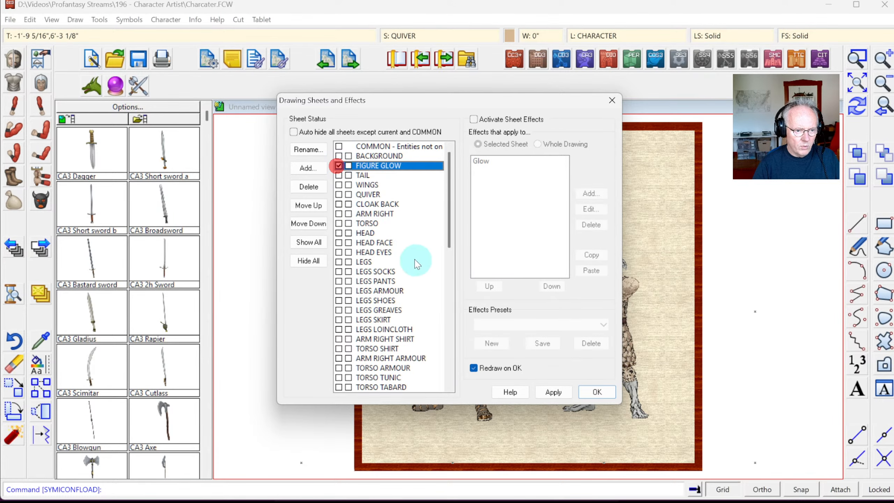
{"action": "left_click", "coordinate": [309, 262]}
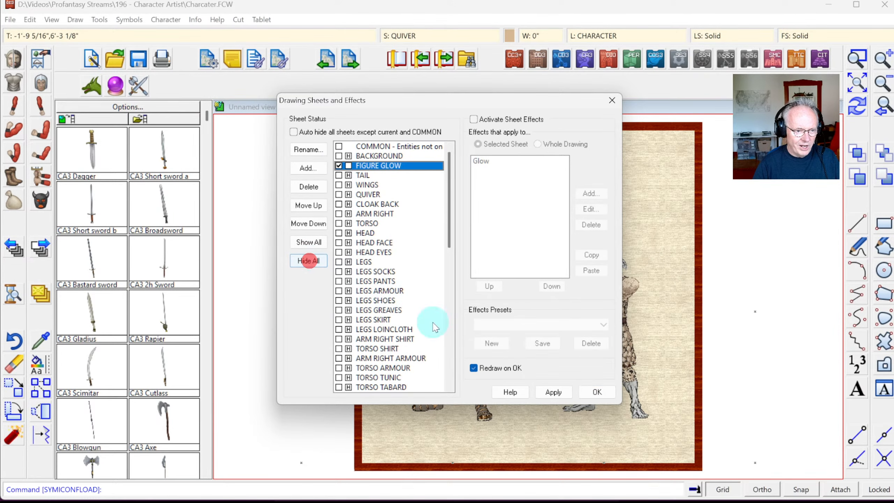
{"action": "left_click", "coordinate": [591, 393]}
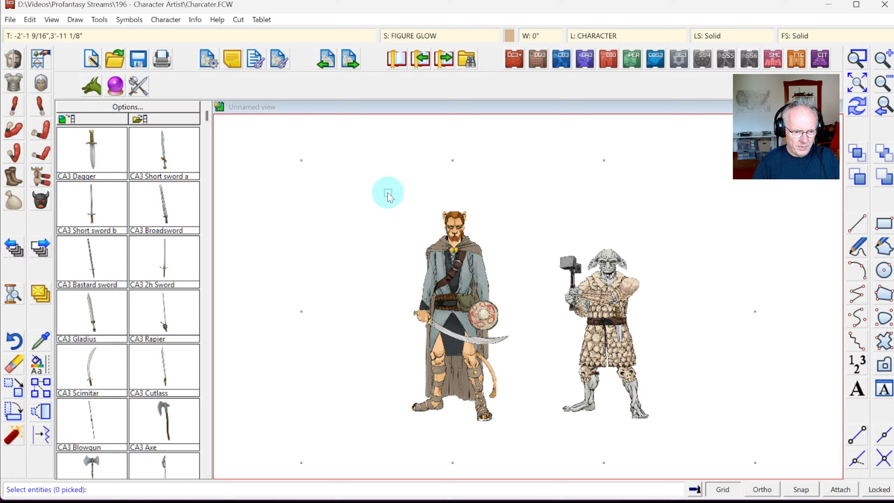
Step: Window-select both the catman and hammer-wielding figures for copying
{"action": "left_click", "coordinate": [385, 191]}
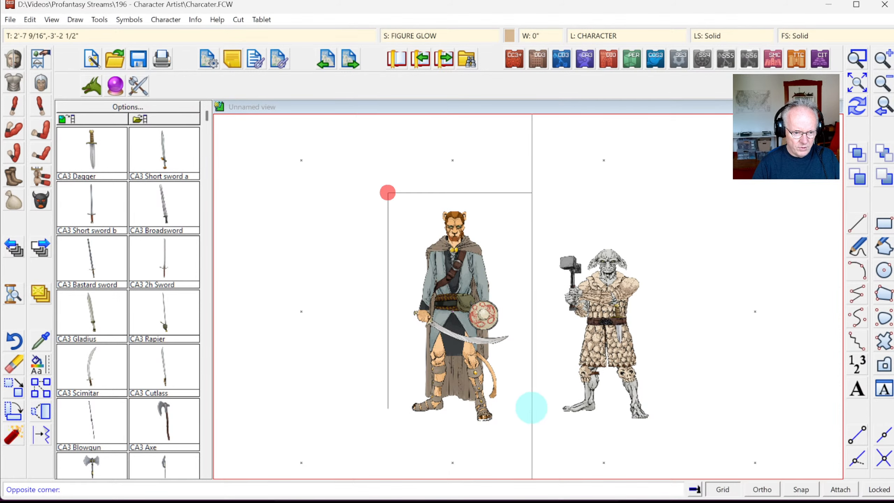
{"action": "left_click", "coordinate": [523, 435]}
{"action": "left_click", "coordinate": [455, 306]}
{"action": "right_click", "coordinate": [455, 306]}
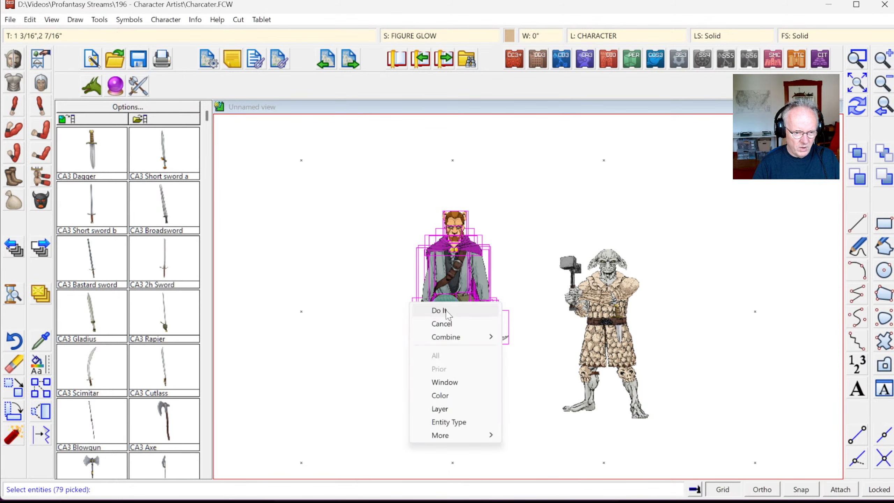
{"action": "left_click", "coordinate": [439, 310]}
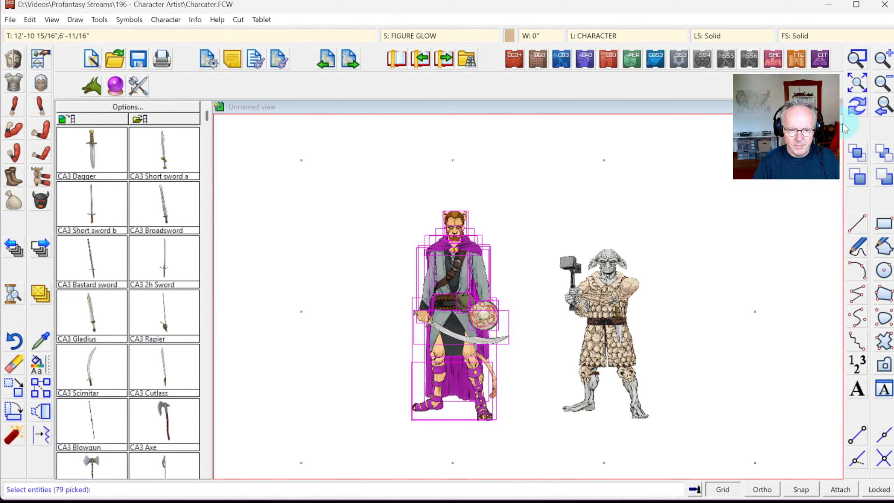
{"action": "left_click", "coordinate": [419, 177]}
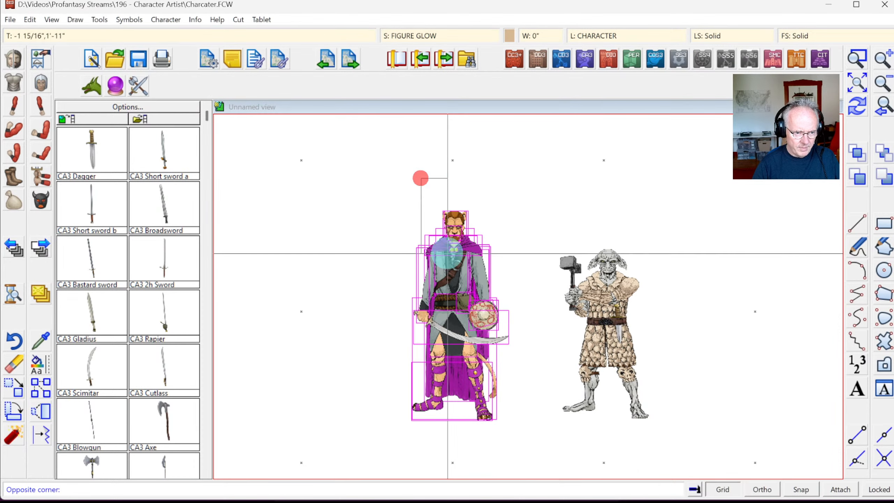
{"action": "left_click", "coordinate": [656, 456]}
{"action": "left_click", "coordinate": [310, 194]}
{"action": "left_click", "coordinate": [710, 455]}
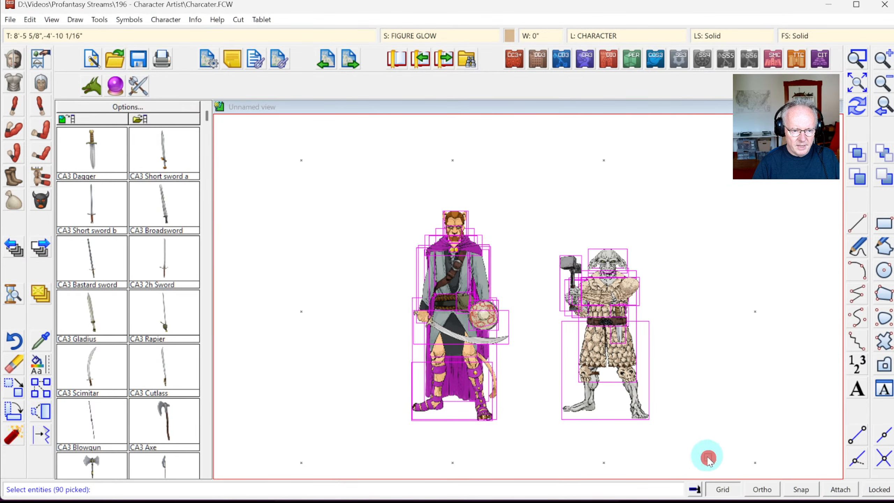
{"action": "right_click", "coordinate": [565, 332]}
{"action": "left_click", "coordinate": [568, 336]}
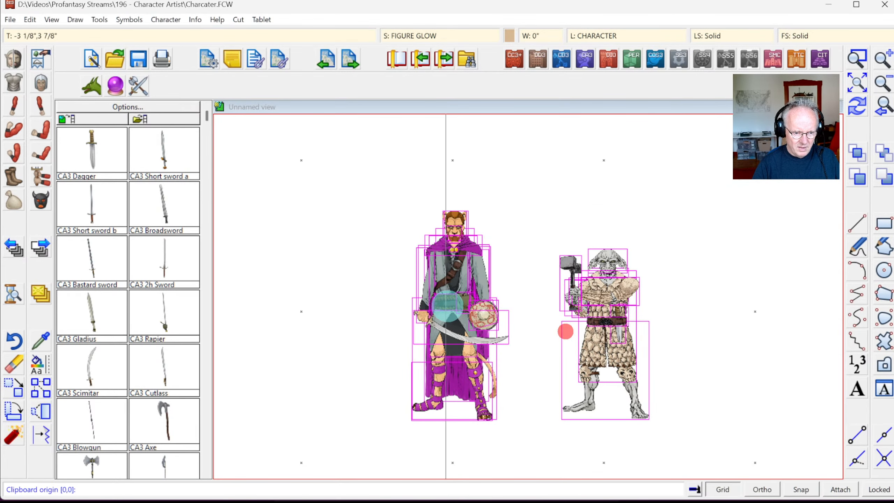
Step: Copy them to the clipboard from a grid-snapped origin, then open recent Standees.FCW
{"action": "left_click", "coordinate": [807, 489]}
{"action": "left_click", "coordinate": [452, 311]}
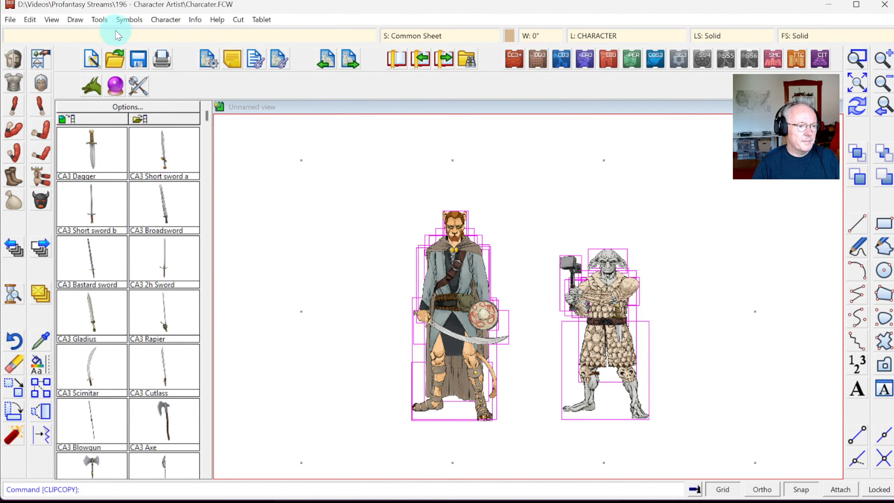
{"action": "left_click", "coordinate": [12, 21]}
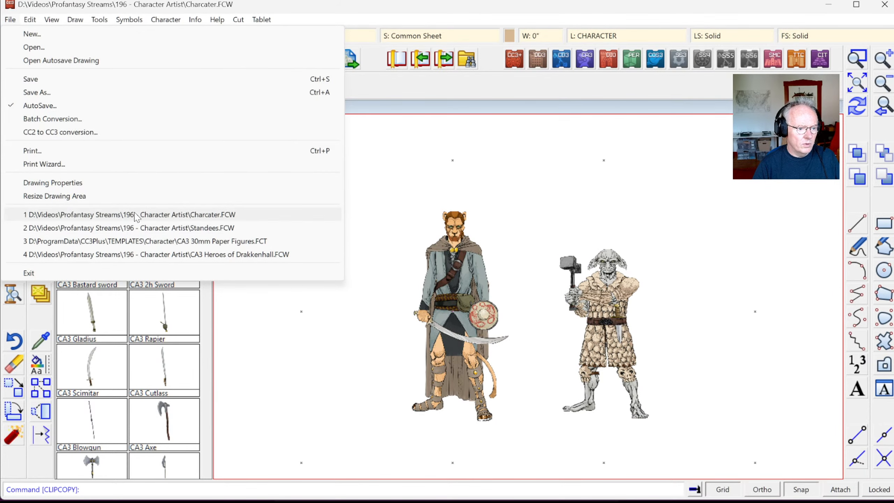
{"action": "left_click", "coordinate": [144, 227]}
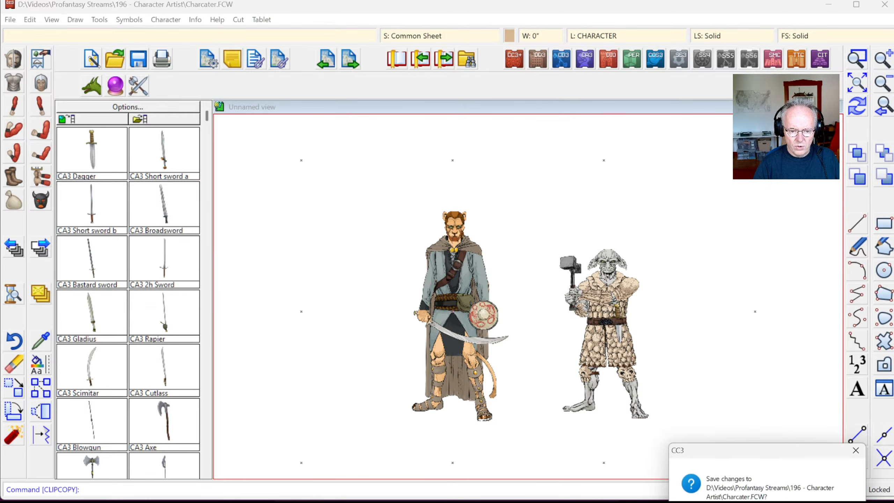
Step: Answer the save prompt, paste both figures into the first grid cells, and zoom in on them
{"action": "left_click", "coordinate": [757, 501]}
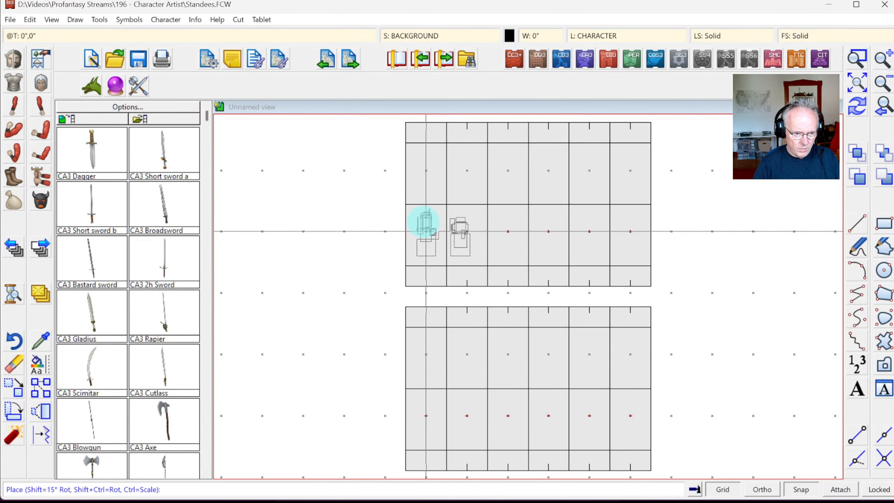
{"action": "left_click", "coordinate": [426, 232]}
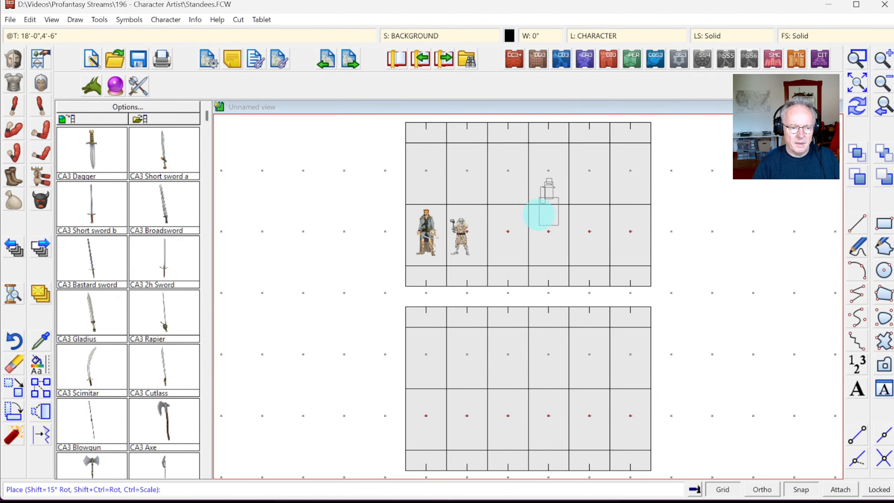
{"action": "key", "text": "Escape"}
{"action": "left_click", "coordinate": [881, 59]}
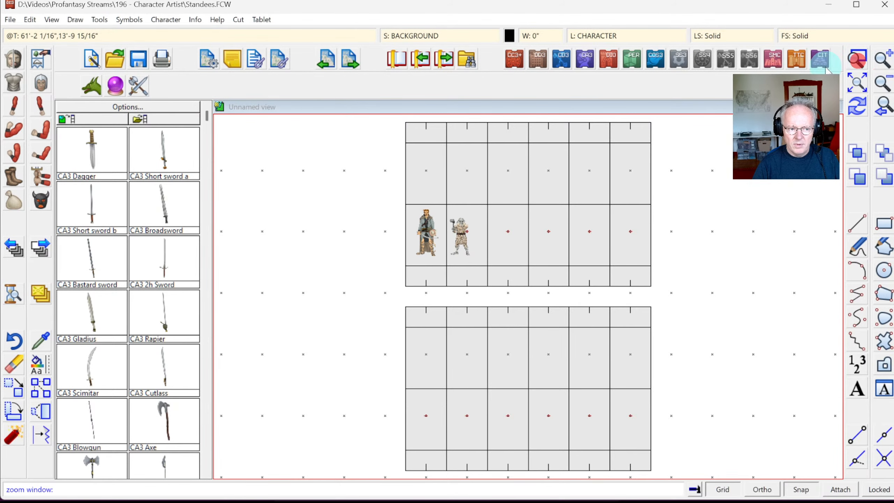
{"action": "left_click", "coordinate": [390, 150]}
{"action": "left_click", "coordinate": [529, 302]}
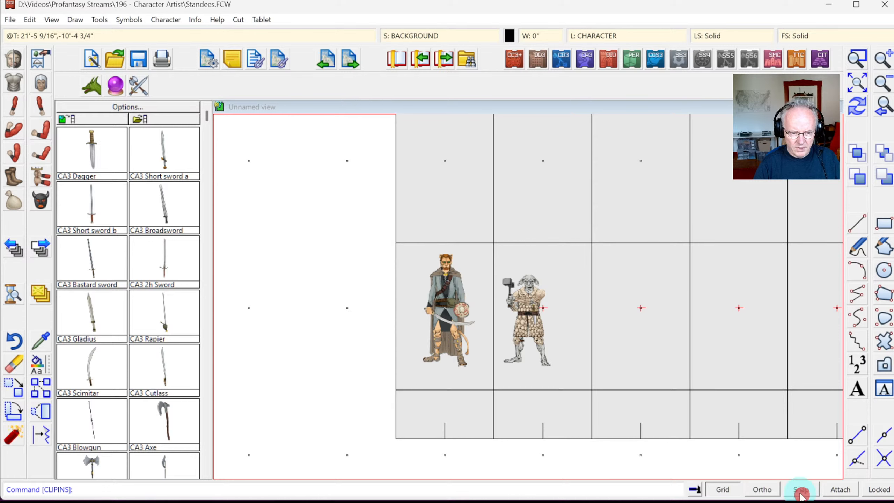
Step: Move the hammer-wielding standee into its cell
{"action": "left_click", "coordinate": [14, 366]}
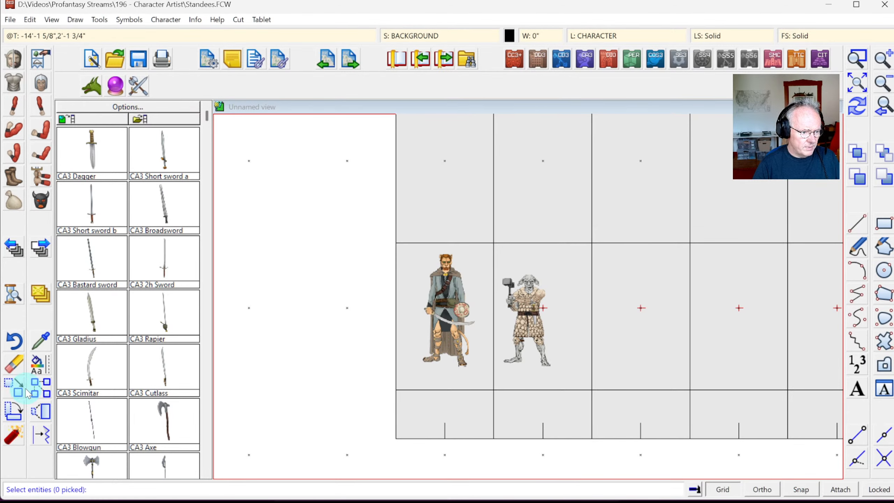
{"action": "left_click", "coordinate": [558, 270]}
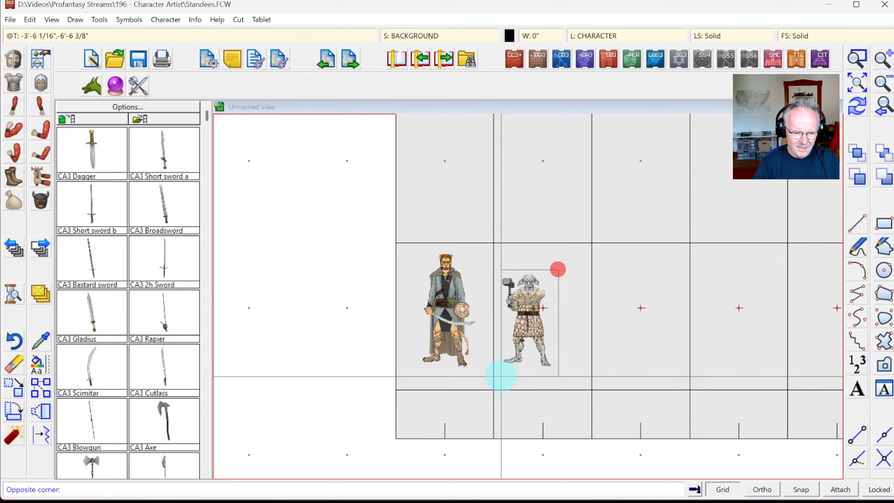
{"action": "left_click", "coordinate": [503, 374]}
{"action": "right_click", "coordinate": [532, 338]}
{"action": "left_click", "coordinate": [530, 343]}
{"action": "left_click", "coordinate": [528, 328]}
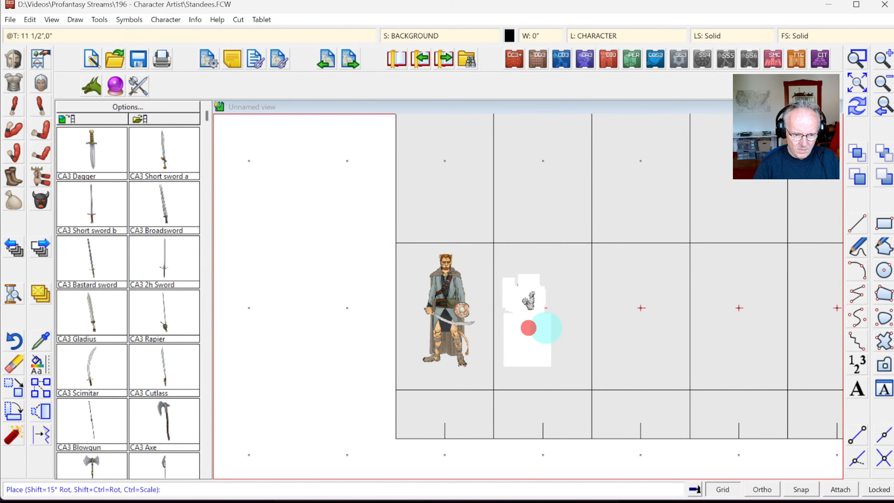
{"action": "left_click", "coordinate": [546, 327]}
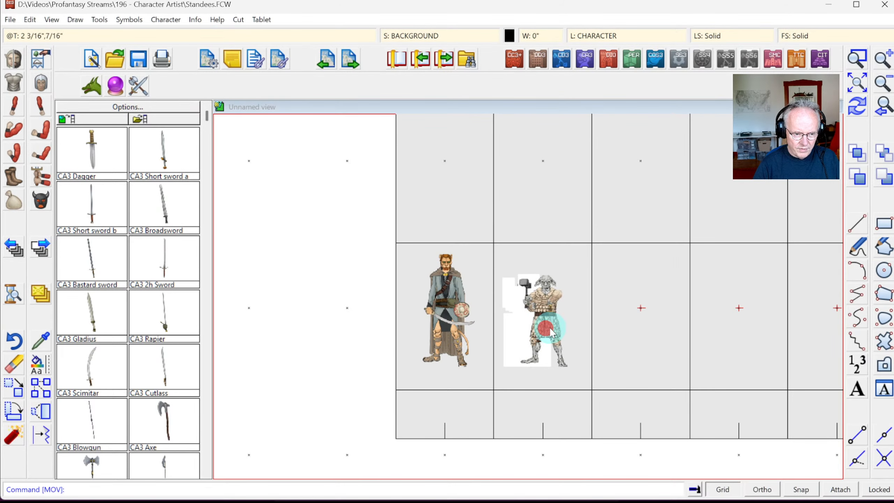
{"action": "left_click", "coordinate": [852, 111]}
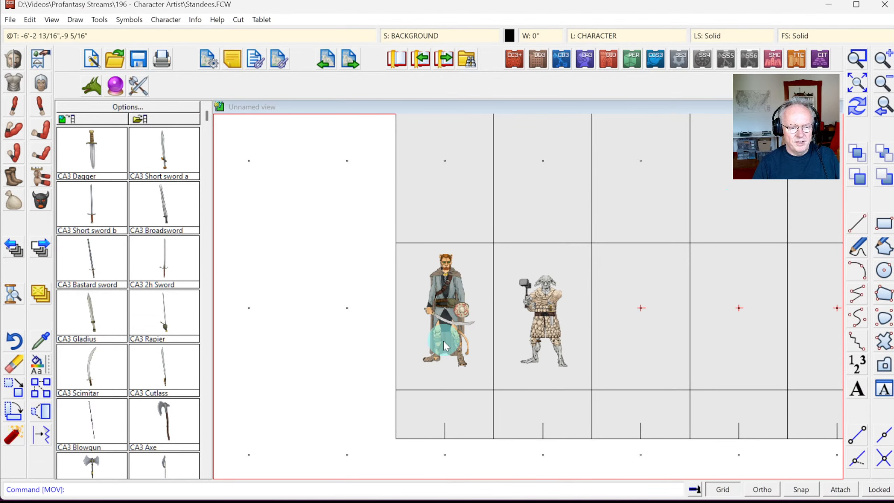
Step: Move the catman standee into its cell, slightly enlarged
{"action": "left_click", "coordinate": [17, 390]}
{"action": "left_click_drag", "start_coordinate": [408, 250], "coordinate": [481, 374]}
{"action": "right_click", "coordinate": [426, 335]}
{"action": "left_click", "coordinate": [471, 339]}
{"action": "left_click", "coordinate": [449, 313]}
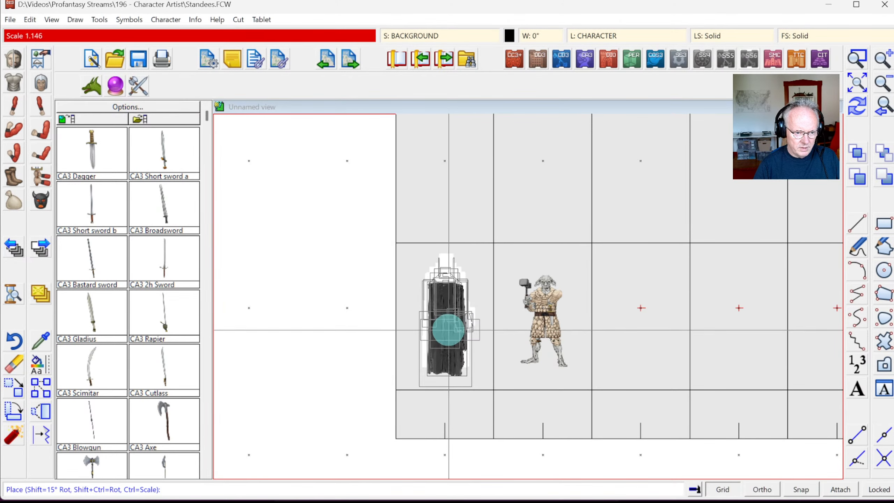
{"action": "left_click", "coordinate": [449, 319]}
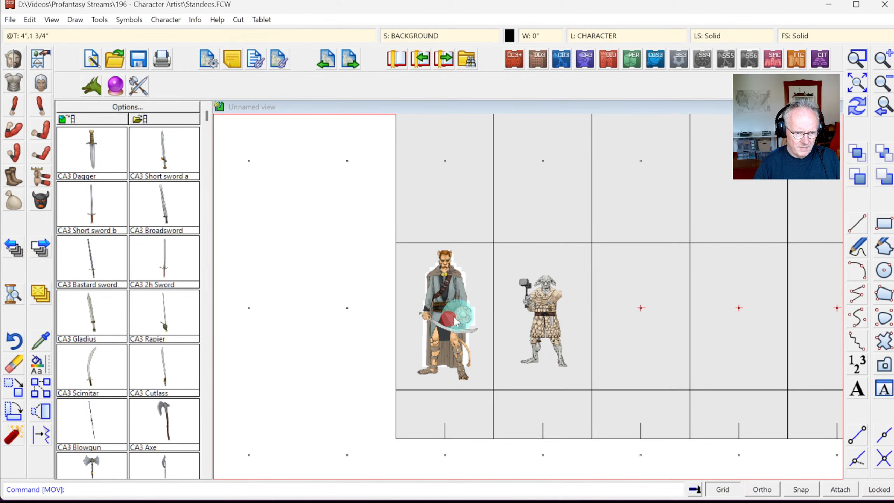
Step: Move the hammer-wielding standee again, slightly enlarging it to fit its cell
{"action": "right_click", "coordinate": [554, 280]}
{"action": "left_click", "coordinate": [502, 260]}
{"action": "left_click", "coordinate": [573, 379]}
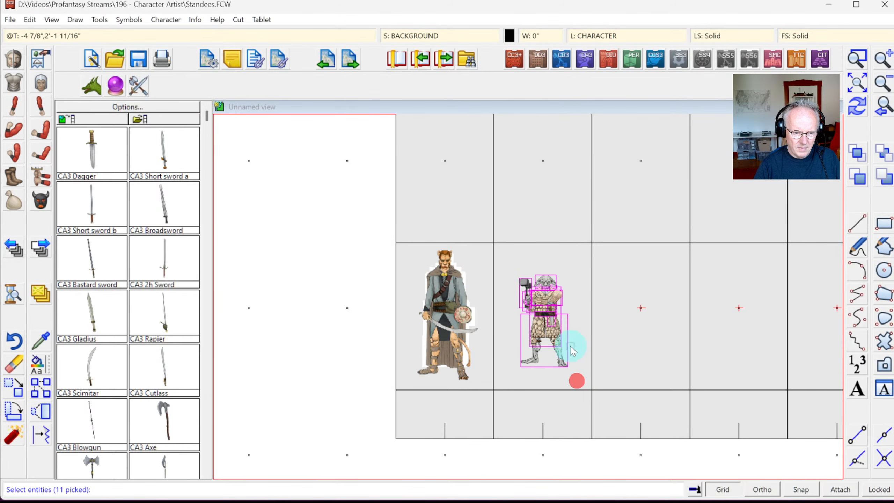
{"action": "right_click", "coordinate": [565, 321]}
{"action": "left_click", "coordinate": [505, 263]}
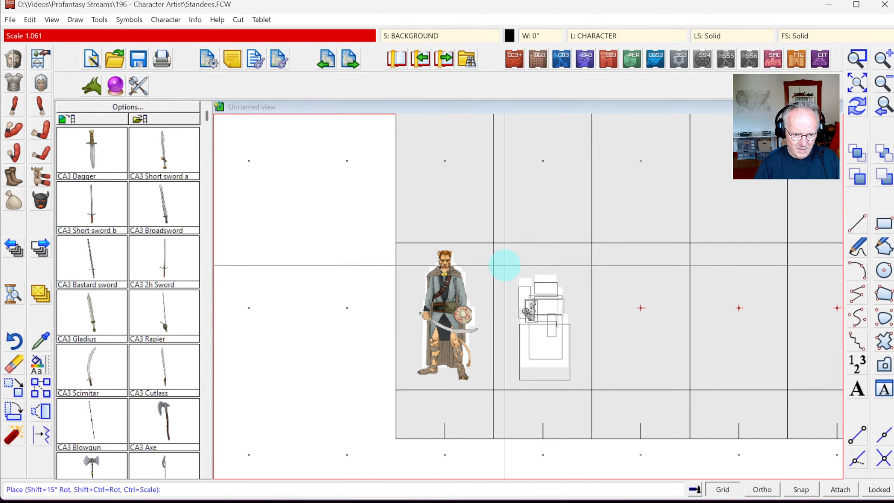
{"action": "left_click", "coordinate": [503, 267]}
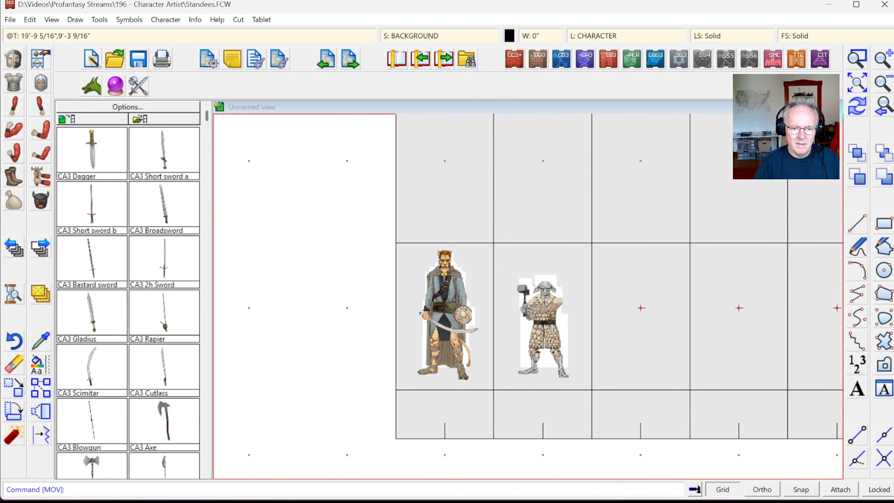
{"action": "left_click", "coordinate": [857, 112]}
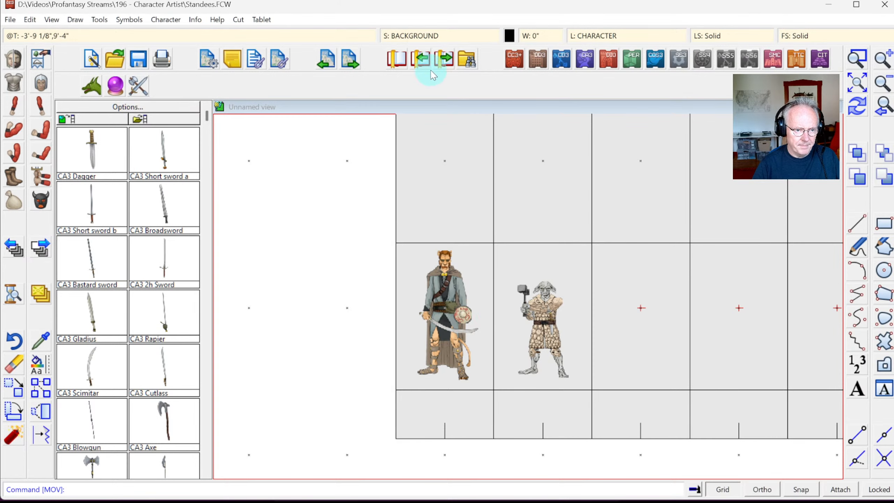
Step: In Drawing Sheets and Effects, delete the 54 sheets from TAIL through WINGS FRONT
{"action": "left_click", "coordinate": [424, 38]}
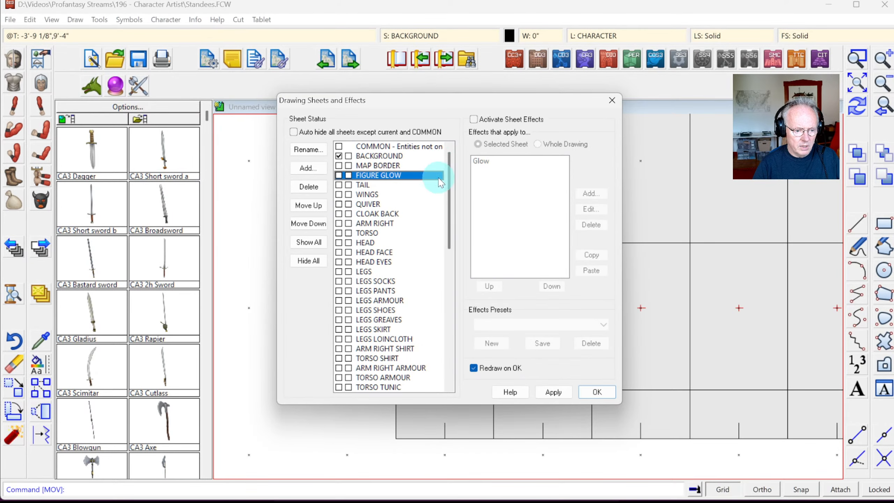
{"action": "left_click", "coordinate": [368, 188]}
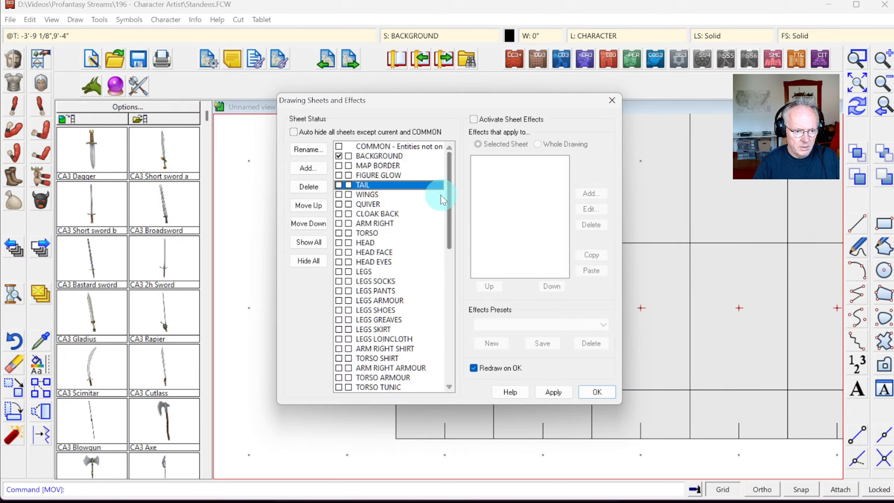
{"action": "key", "text": "Up"}
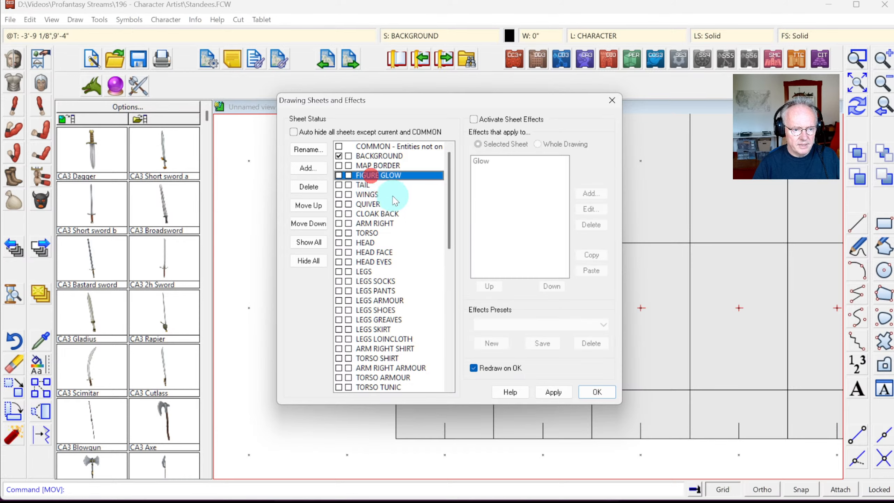
{"action": "left_click", "coordinate": [376, 182]}
{"action": "left_click_drag", "start_coordinate": [449, 172], "coordinate": [484, 332]}
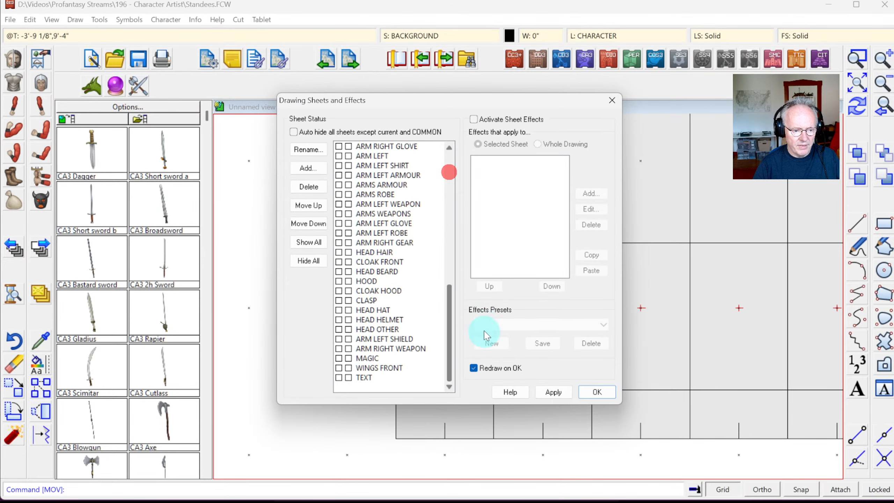
{"action": "left_click", "coordinate": [387, 368], "text": "shift"}
{"action": "left_click", "coordinate": [558, 401]}
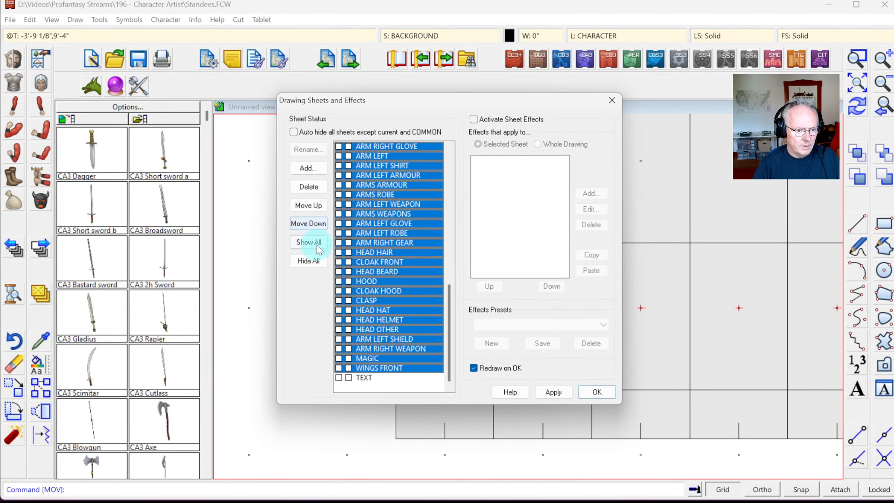
{"action": "left_click", "coordinate": [314, 187]}
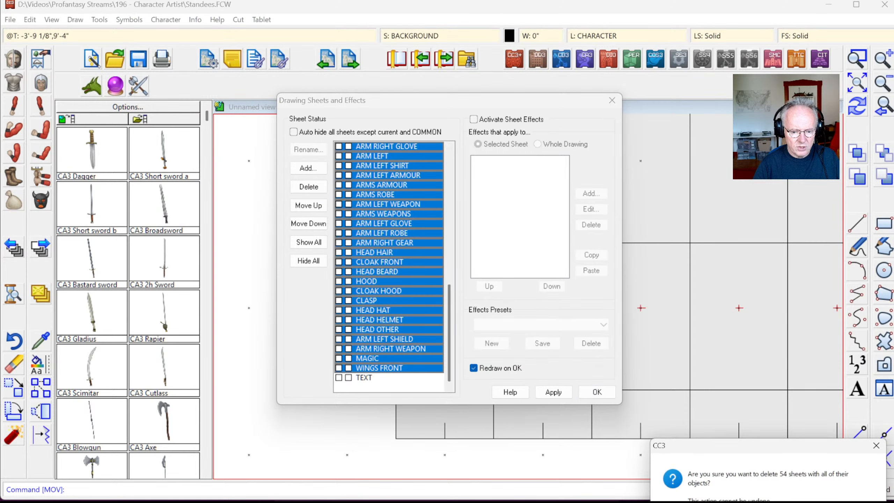
{"action": "key", "text": "Return"}
{"action": "left_click", "coordinate": [596, 392]}
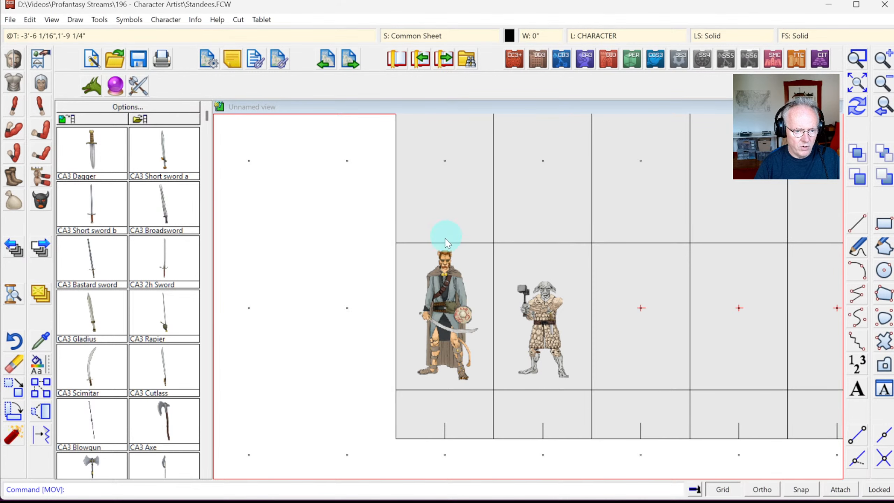
{"action": "left_click", "coordinate": [853, 86]}
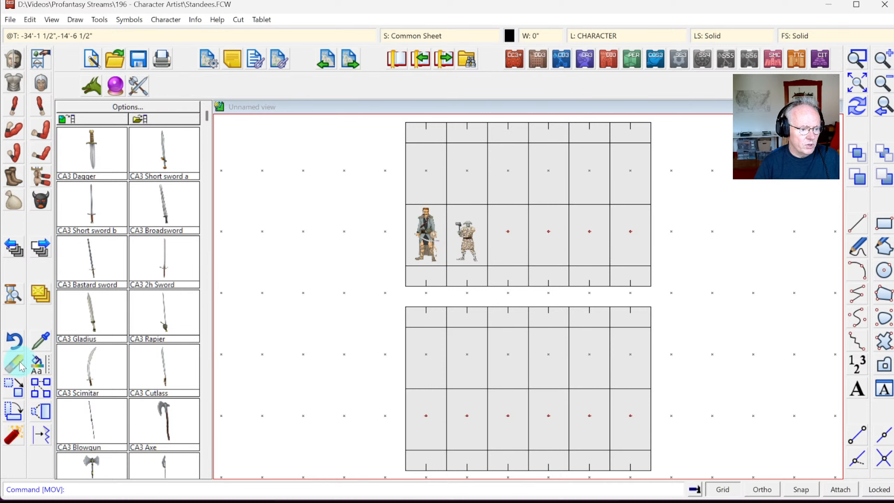
Step: Mirror both figures across the horizontal grid line into the row above, then zoom in
{"action": "left_click", "coordinate": [43, 393]}
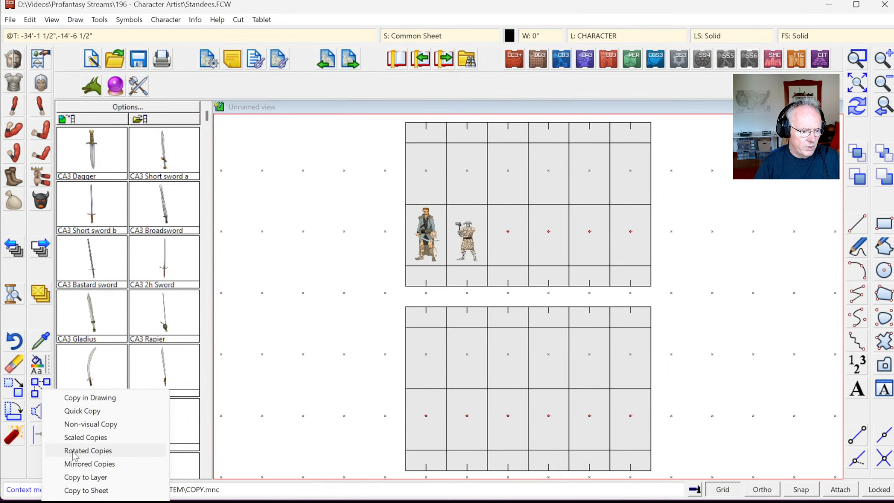
{"action": "left_click", "coordinate": [77, 463]}
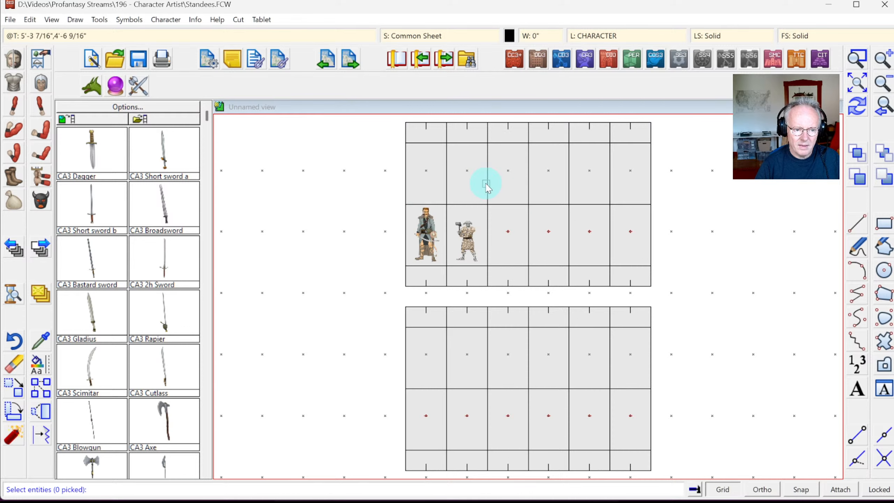
{"action": "left_click_drag", "start_coordinate": [369, 205], "coordinate": [496, 261]}
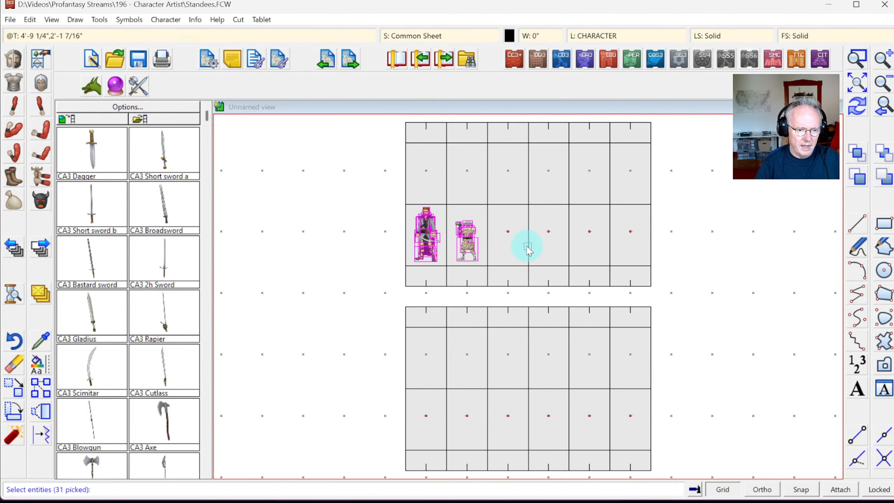
{"action": "right_click", "coordinate": [437, 233]}
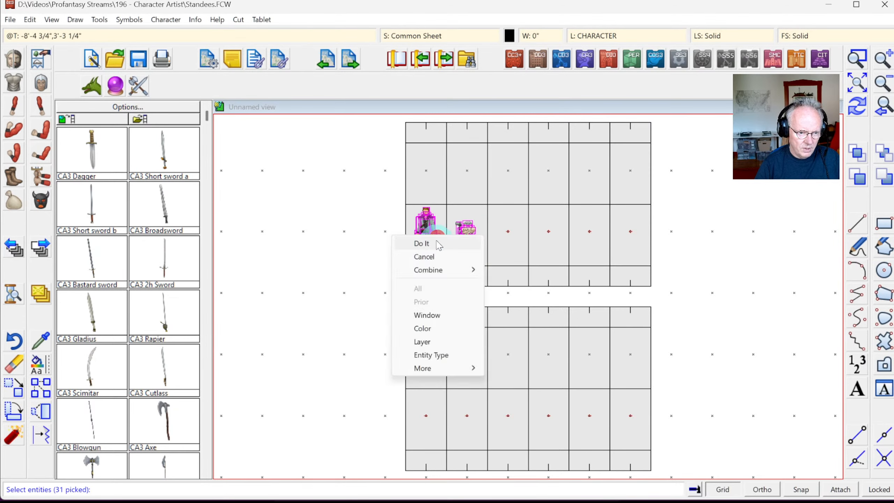
{"action": "left_click", "coordinate": [437, 247]}
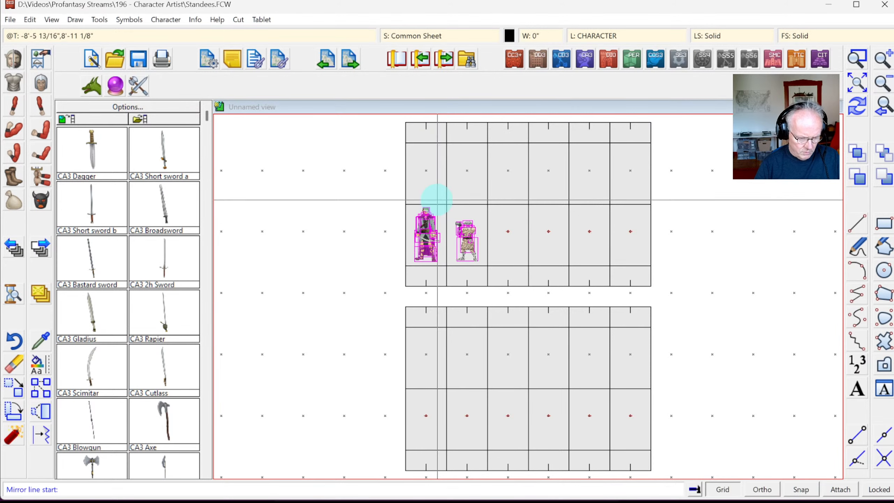
{"action": "left_click", "coordinate": [417, 207]}
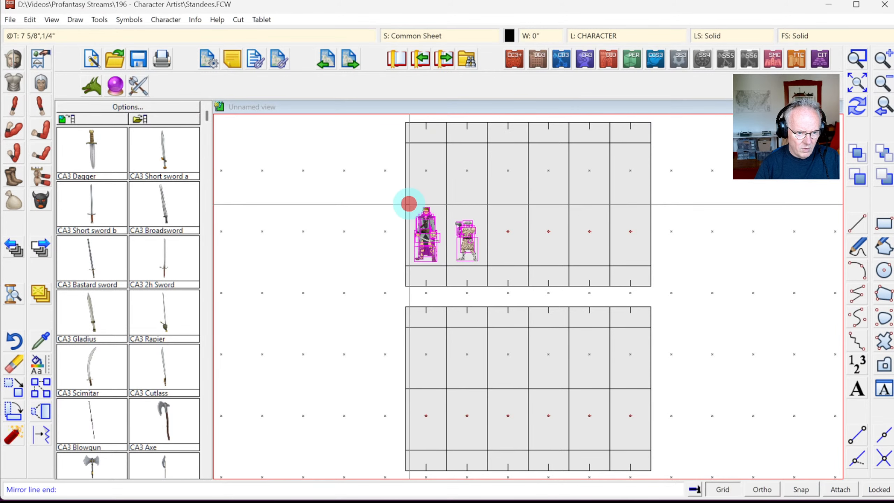
{"action": "left_click", "coordinate": [477, 205]}
{"action": "left_click", "coordinate": [857, 58]}
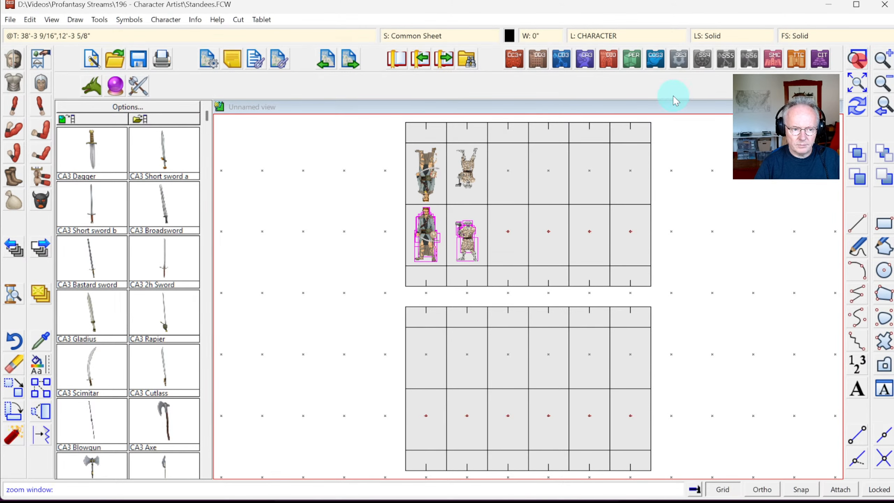
{"action": "left_click", "coordinate": [398, 136]}
{"action": "left_click", "coordinate": [525, 295]}
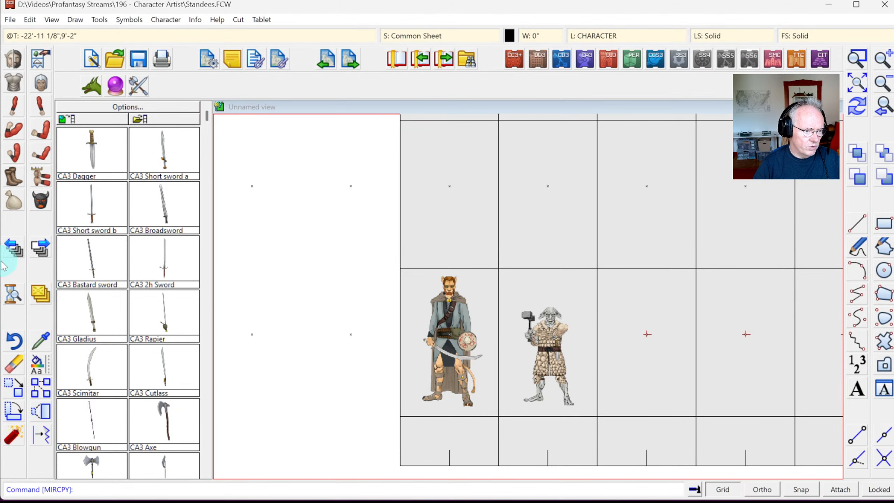
Step: Start moving the mirrored figures to another sheet using the prior selection
{"action": "right_click", "coordinate": [40, 294]}
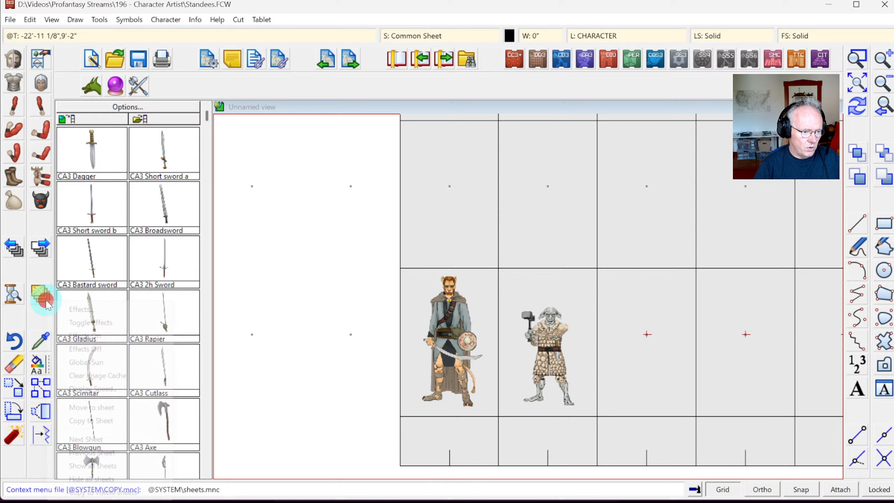
{"action": "left_click", "coordinate": [105, 408]}
{"action": "right_click", "coordinate": [347, 261]}
{"action": "left_click", "coordinate": [343, 324]}
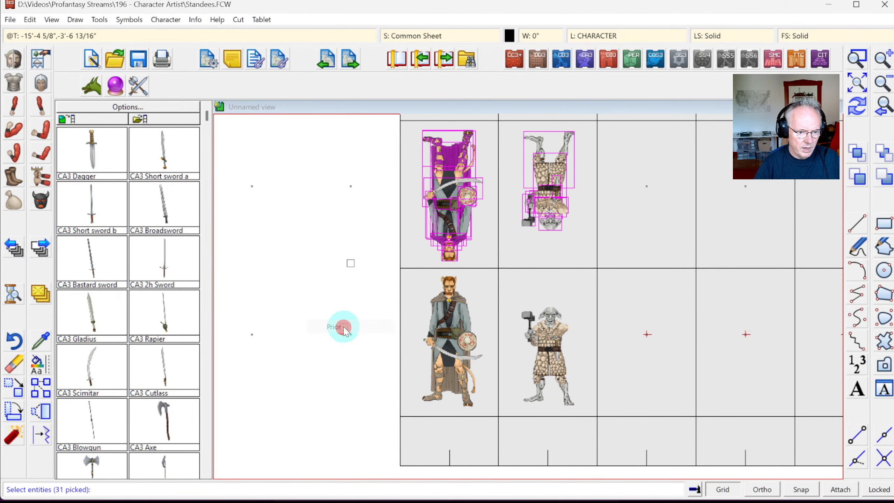
{"action": "right_click", "coordinate": [329, 256]}
{"action": "left_click", "coordinate": [317, 266]}
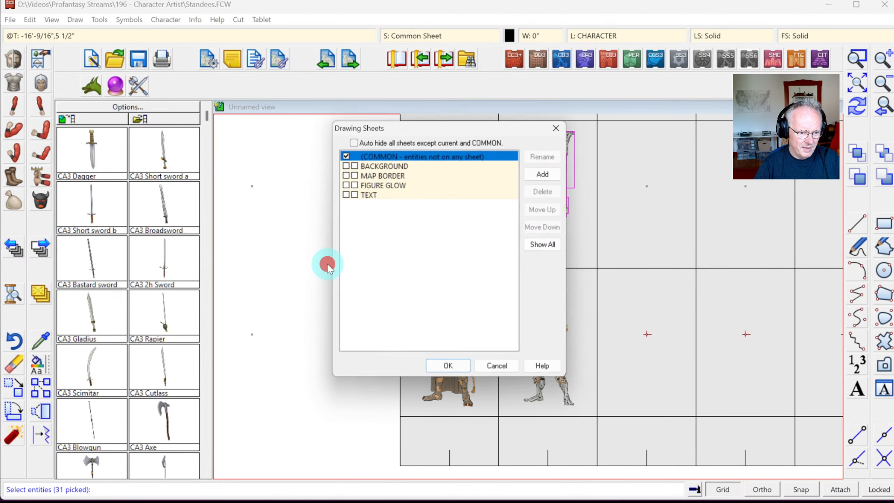
Step: Add a SILHOUETTE sheet above FIGURE GLOW and move the mirrored figures onto it
{"action": "left_click", "coordinate": [398, 175]}
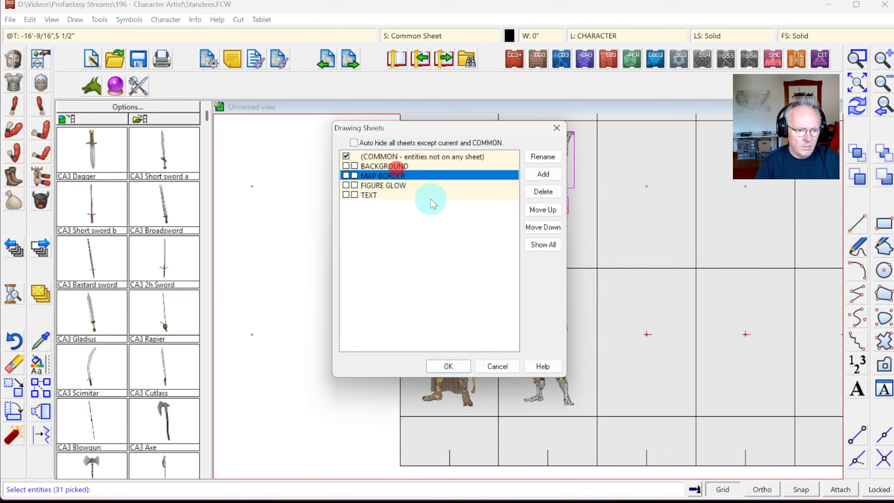
{"action": "left_click", "coordinate": [397, 185]}
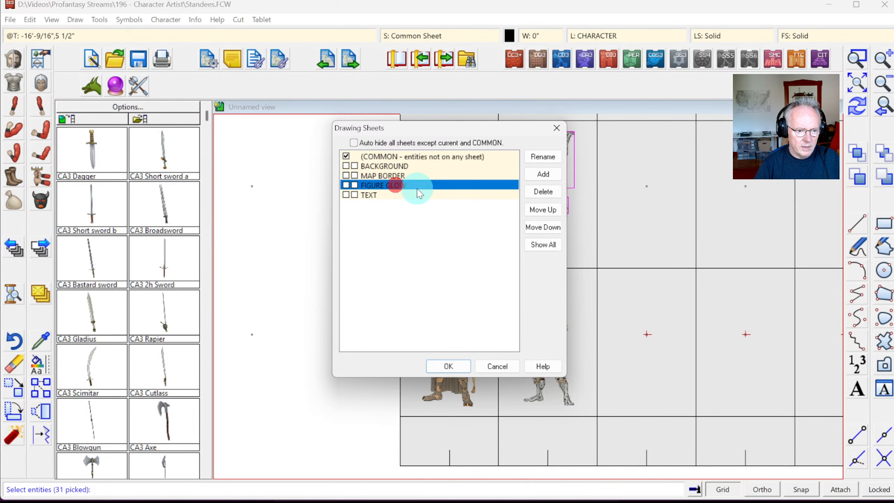
{"action": "left_click", "coordinate": [541, 174]}
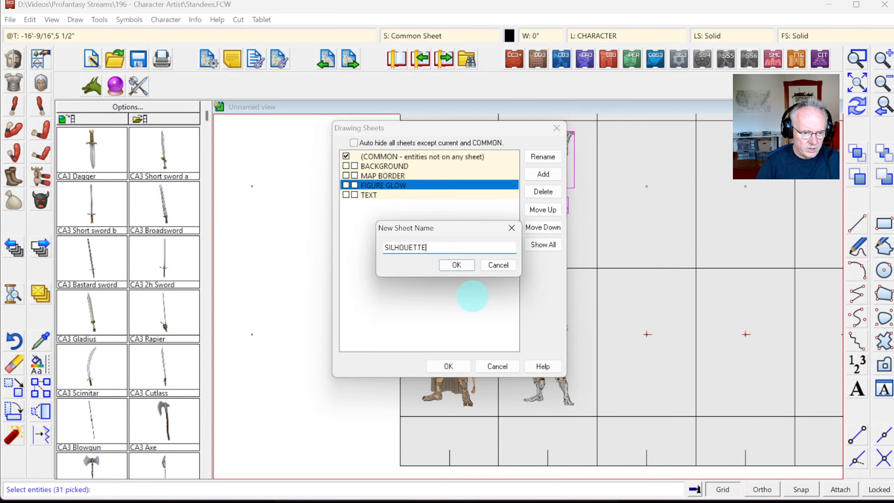
{"action": "left_click", "coordinate": [448, 262]}
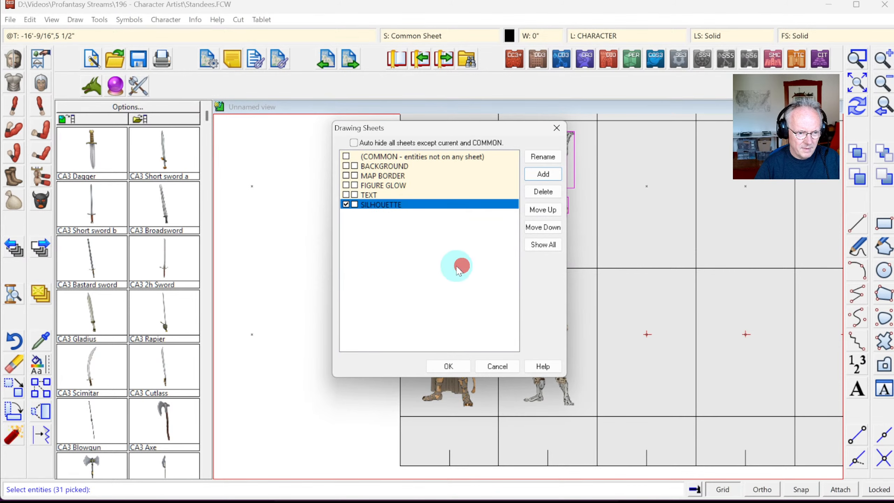
{"action": "left_click", "coordinate": [542, 209]}
{"action": "left_click", "coordinate": [542, 210]}
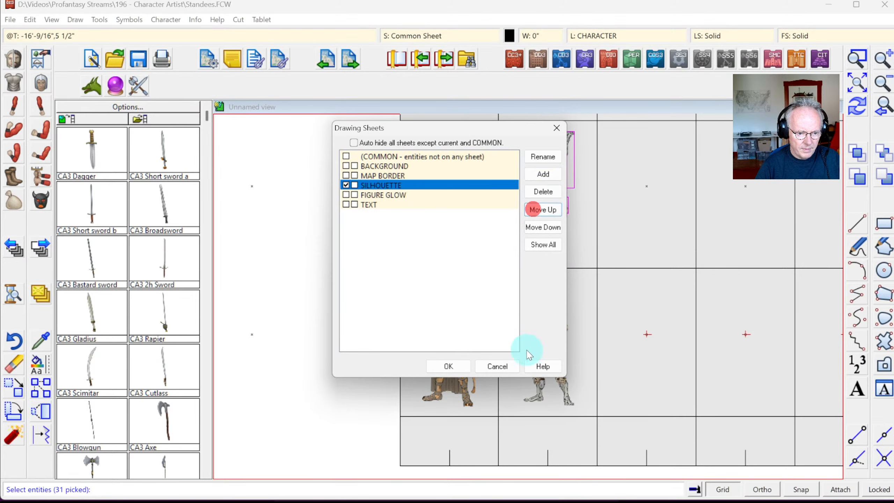
{"action": "left_click", "coordinate": [448, 366]}
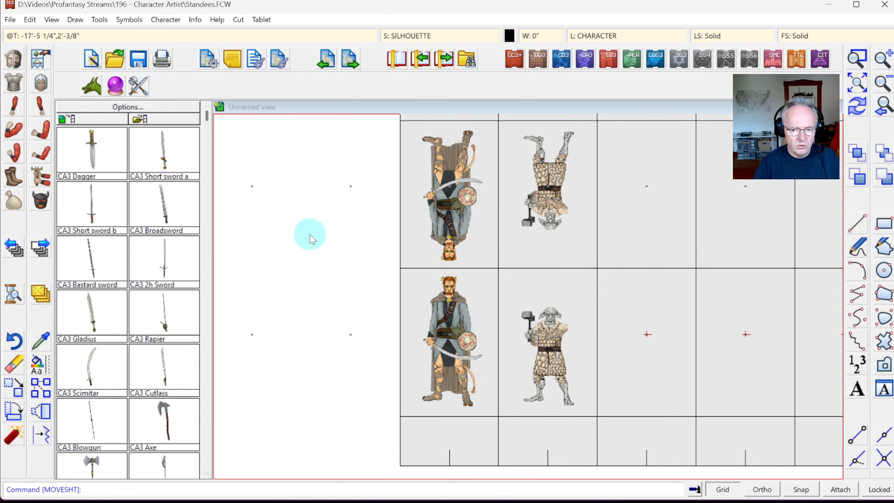
Step: Explode the two upside-down figures into separate parts
{"action": "left_click", "coordinate": [14, 437]}
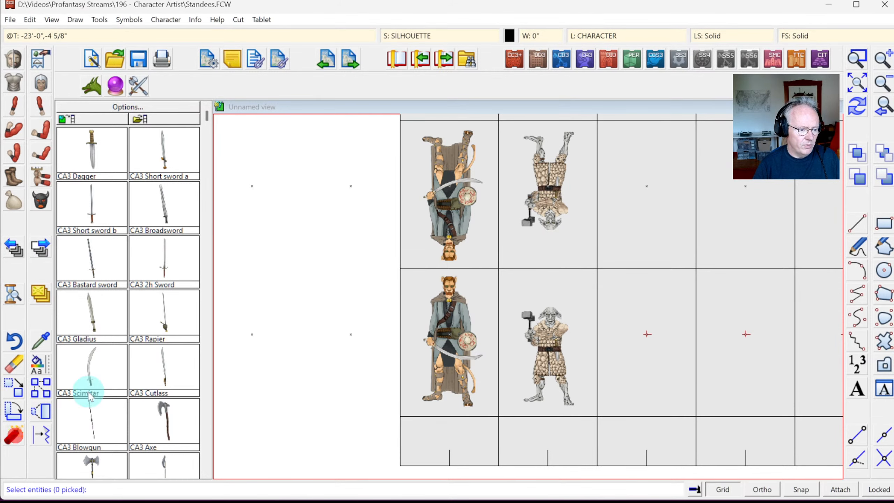
{"action": "left_click", "coordinate": [411, 128]}
{"action": "left_click", "coordinate": [480, 262]}
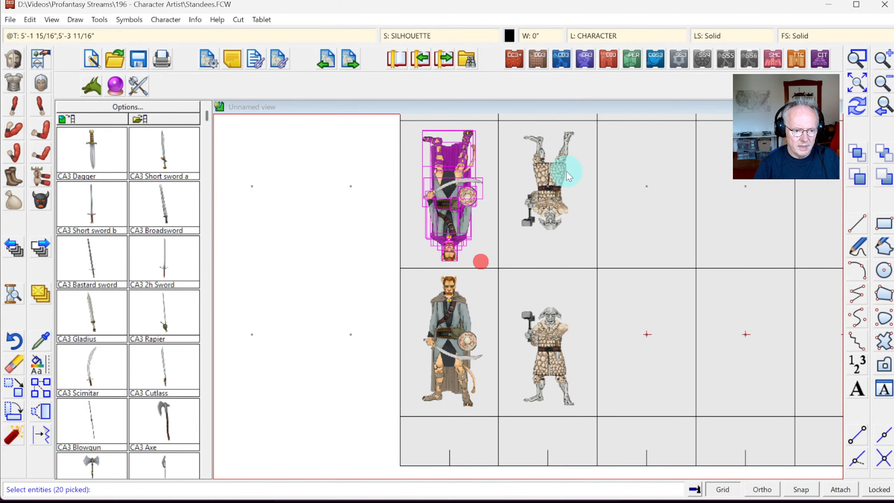
{"action": "left_click", "coordinate": [513, 127]}
{"action": "left_click", "coordinate": [581, 235]}
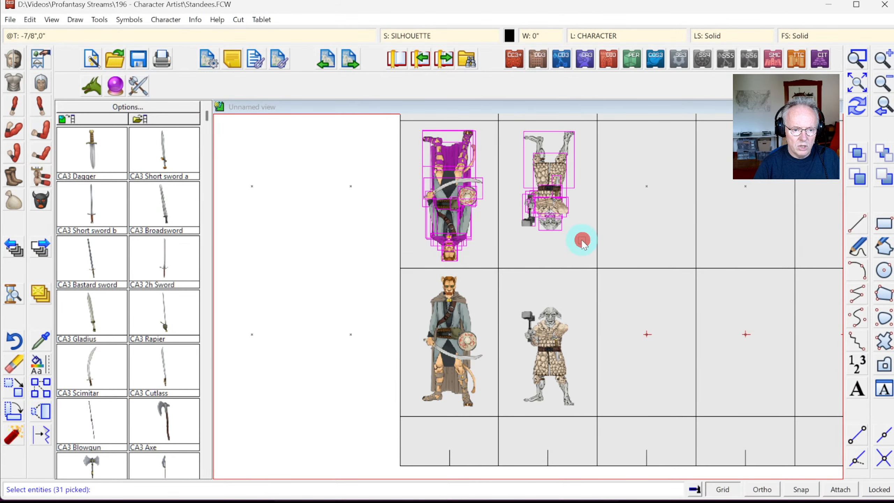
{"action": "right_click", "coordinate": [580, 236]}
{"action": "left_click", "coordinate": [568, 245]}
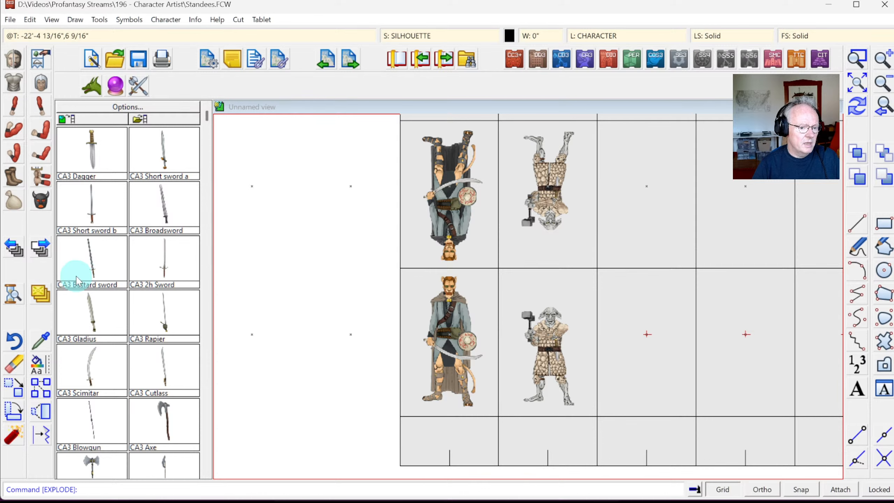
Step: Change the colour of both exploded figures to black
{"action": "right_click", "coordinate": [38, 366]}
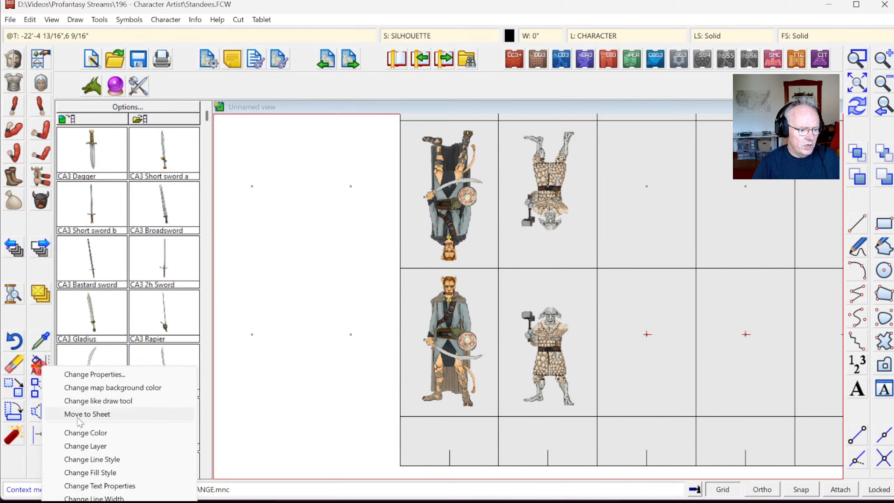
{"action": "left_click", "coordinate": [85, 432]}
{"action": "right_click", "coordinate": [489, 271]}
{"action": "left_click", "coordinate": [511, 331]}
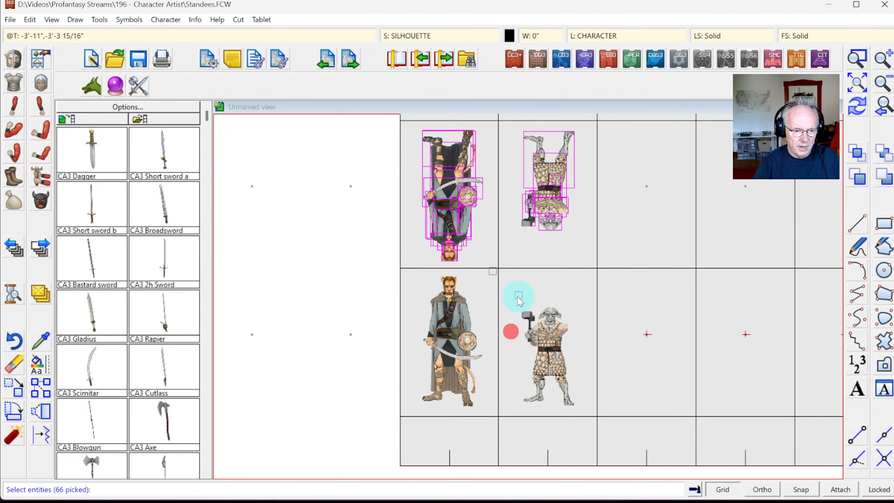
{"action": "left_click", "coordinate": [536, 275]}
{"action": "right_click", "coordinate": [534, 269]}
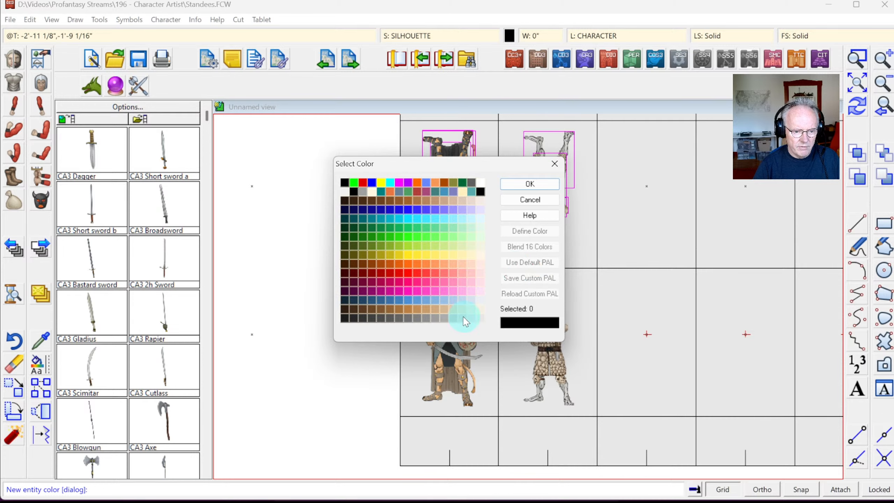
{"action": "left_click", "coordinate": [481, 192]}
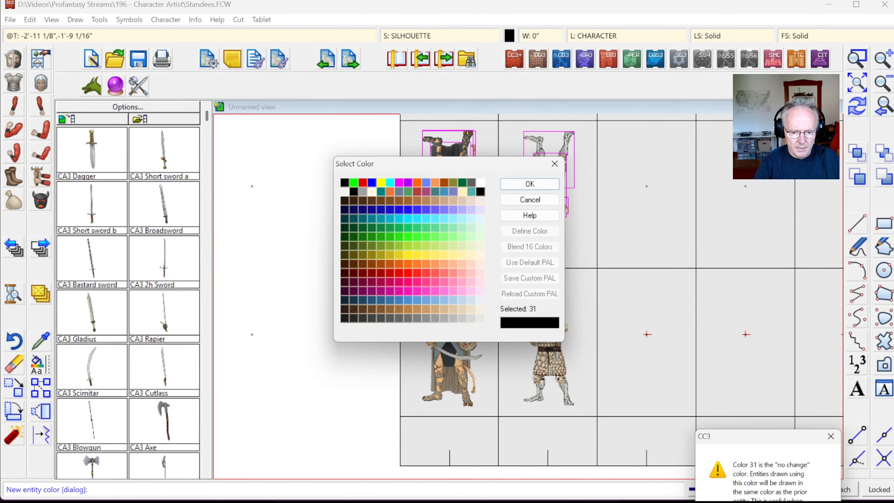
{"action": "left_click", "coordinate": [531, 186]}
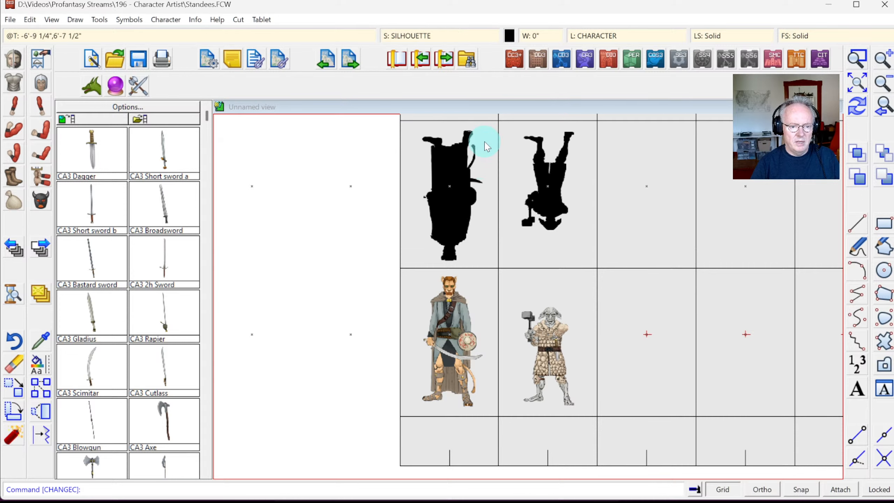
{"action": "left_click", "coordinate": [509, 36]}
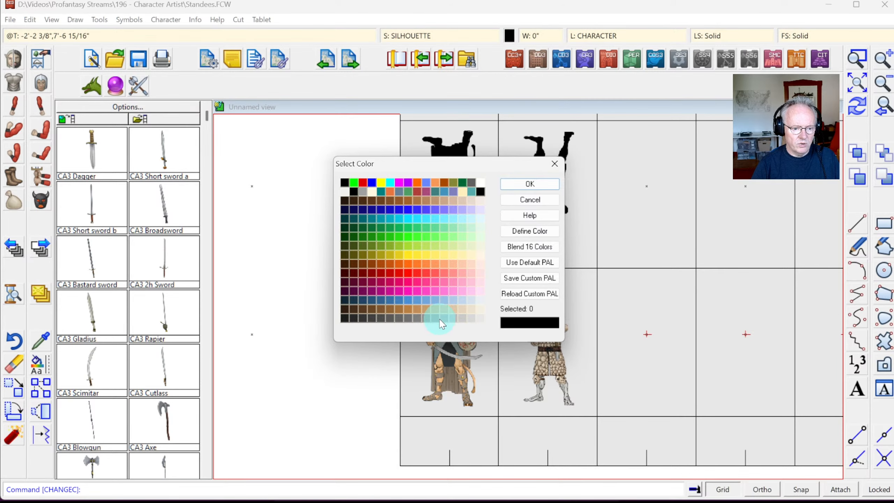
{"action": "left_click", "coordinate": [434, 317]}
{"action": "left_click", "coordinate": [530, 184]}
{"action": "left_click", "coordinate": [856, 106]}
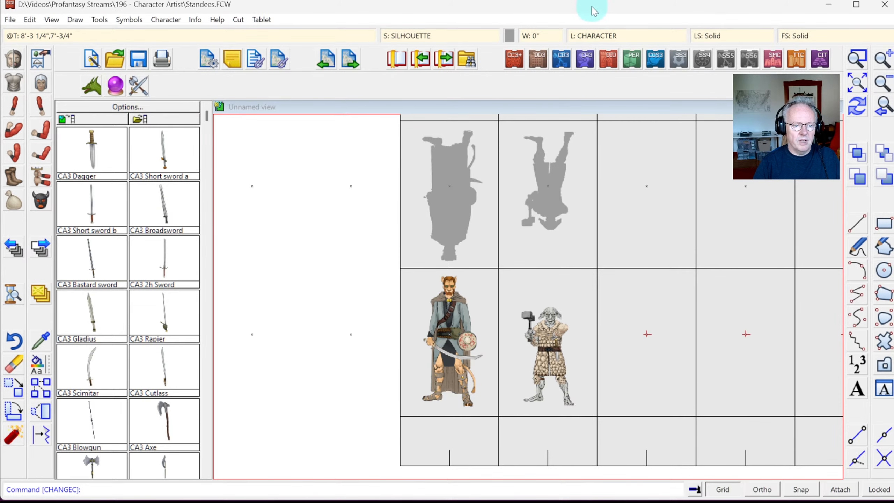
{"action": "left_click", "coordinate": [509, 36]}
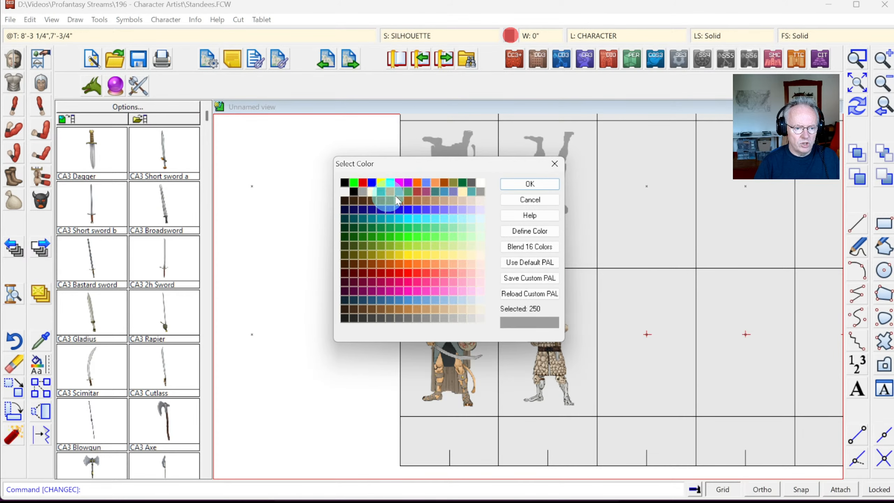
{"action": "left_click", "coordinate": [344, 181]}
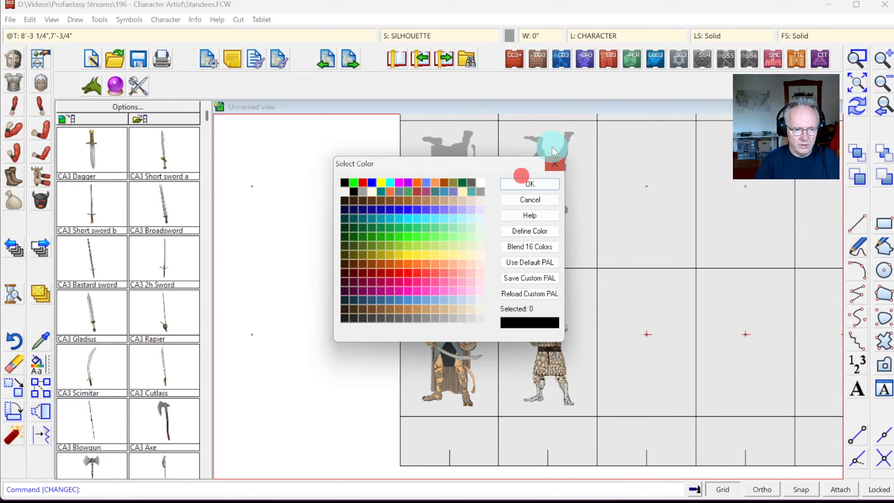
{"action": "left_click", "coordinate": [515, 183]}
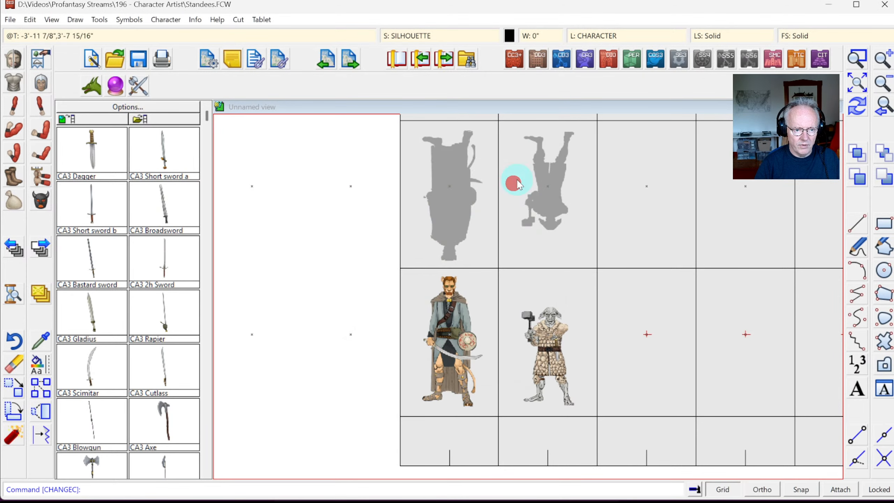
{"action": "left_click", "coordinate": [855, 107]}
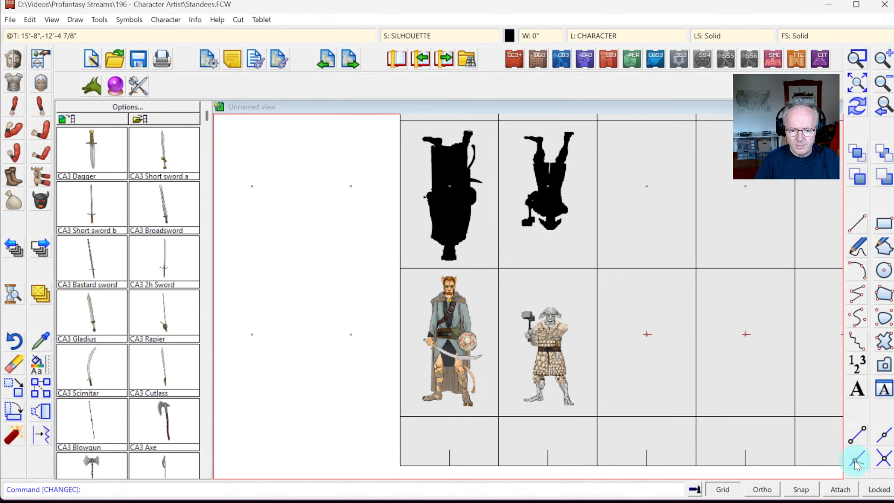
Step: Place the text 'Our Cat Hero' at the catman's feet
{"action": "left_click", "coordinate": [859, 392]}
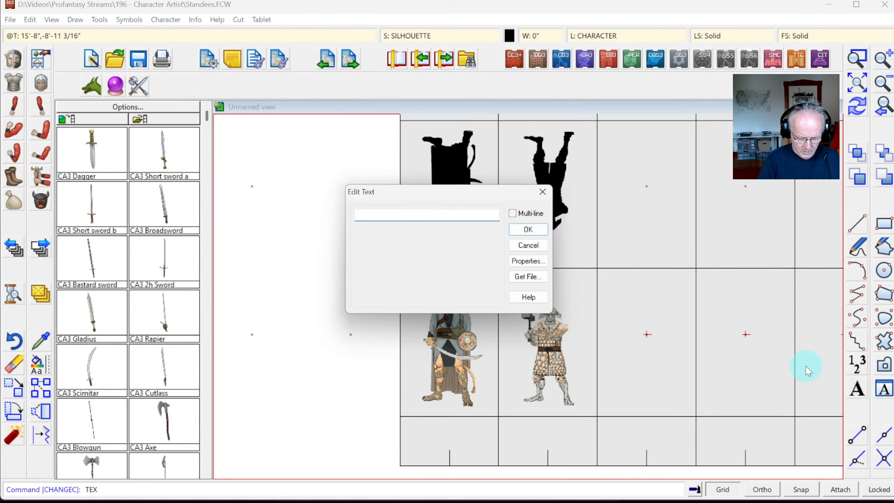
{"action": "type", "text": "Our Cat Hero"}
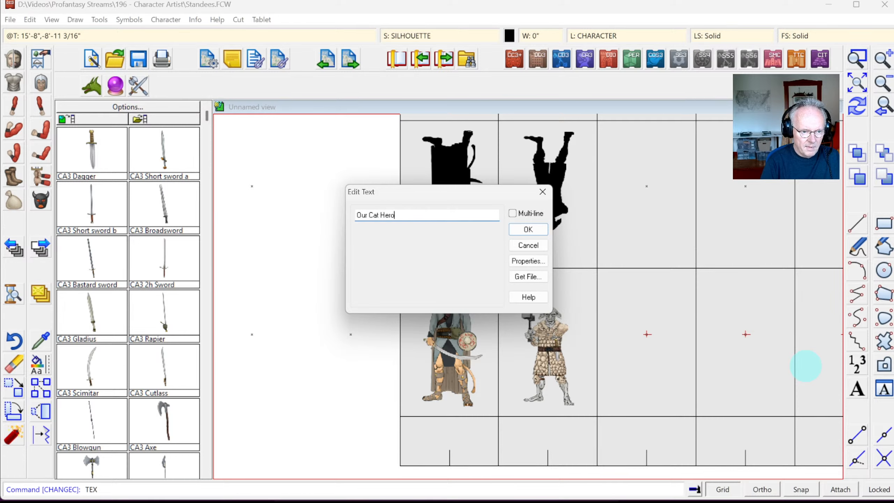
{"action": "left_click", "coordinate": [528, 229]}
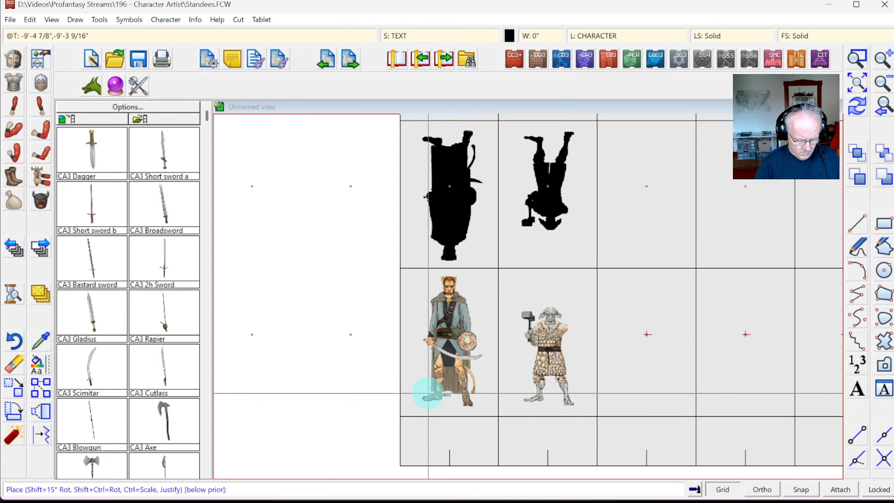
{"action": "left_click", "coordinate": [444, 411]}
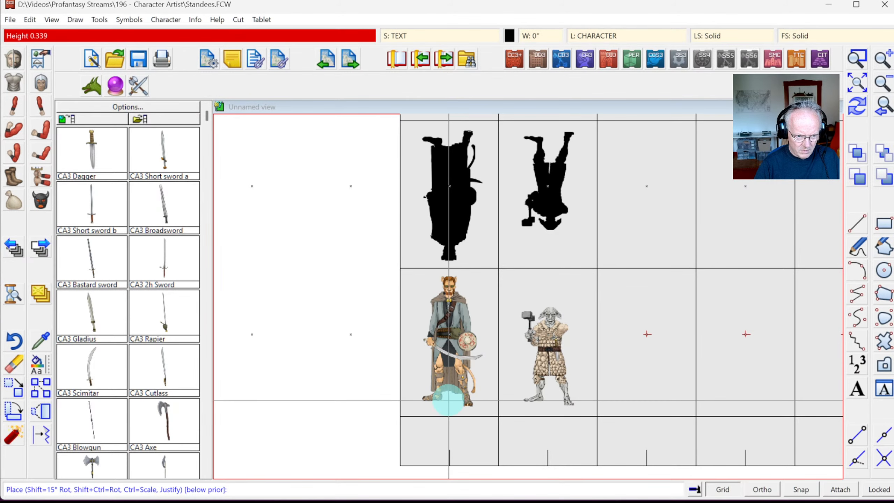
{"action": "left_click", "coordinate": [445, 407]}
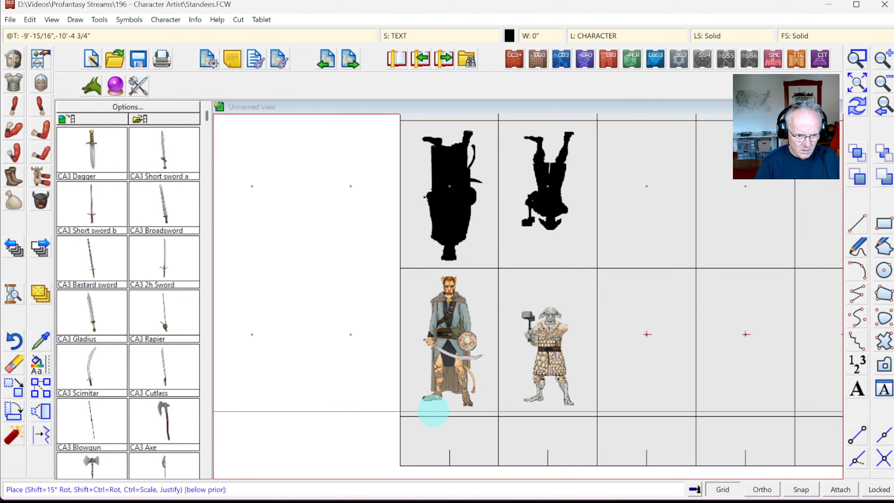
{"action": "left_click", "coordinate": [432, 412]}
{"action": "left_click", "coordinate": [432, 411]}
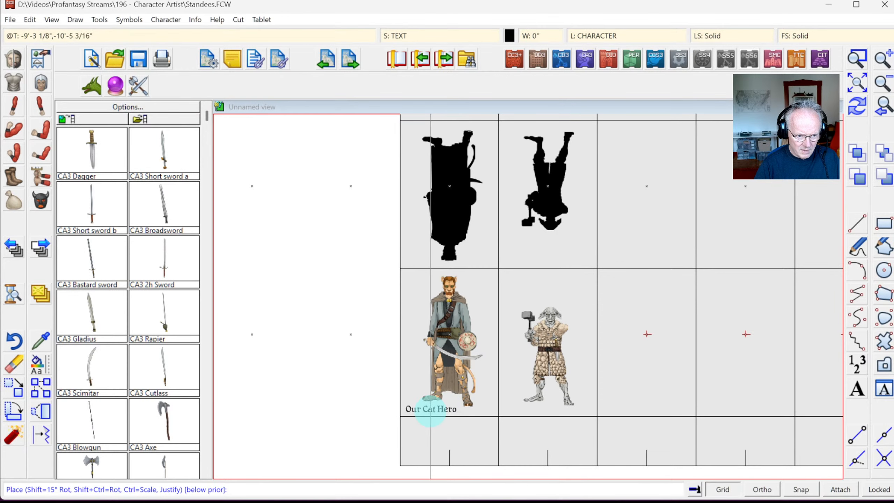
{"action": "right_click", "coordinate": [431, 412]}
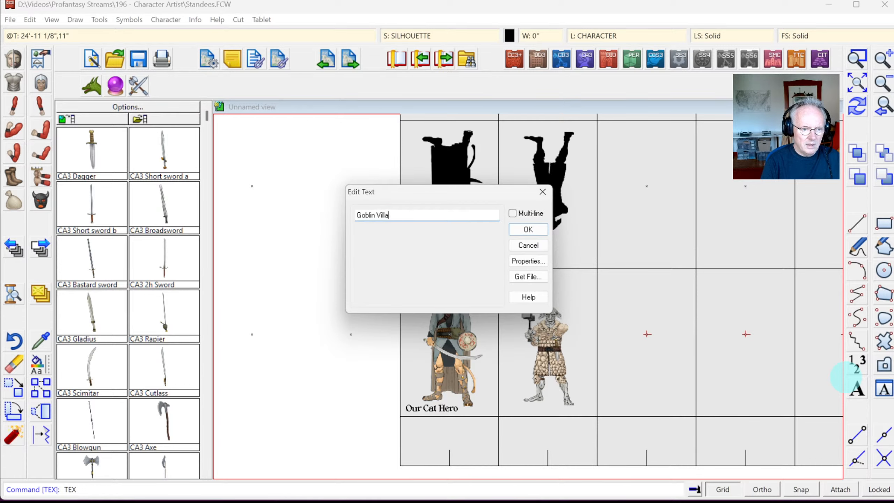
Step: Place the text 'Goblin Villain' above the goblin's head
{"action": "left_click", "coordinate": [527, 232]}
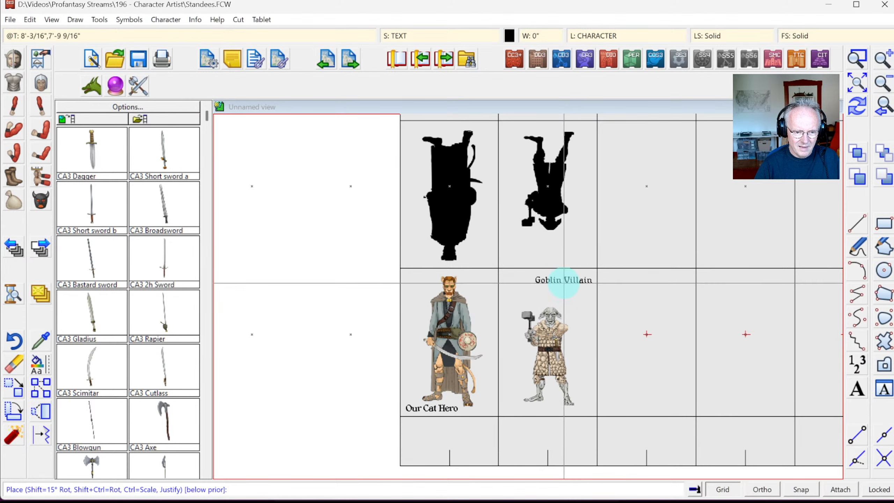
{"action": "left_click", "coordinate": [563, 280]}
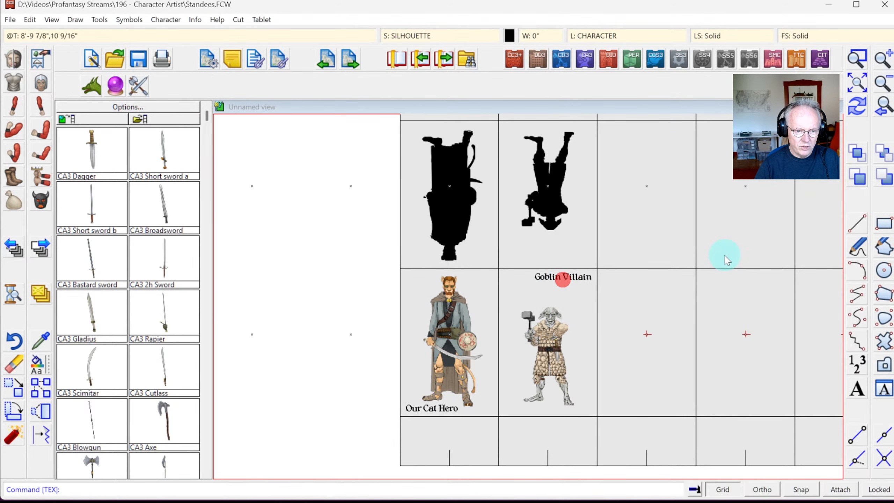
{"action": "left_click", "coordinate": [866, 108]}
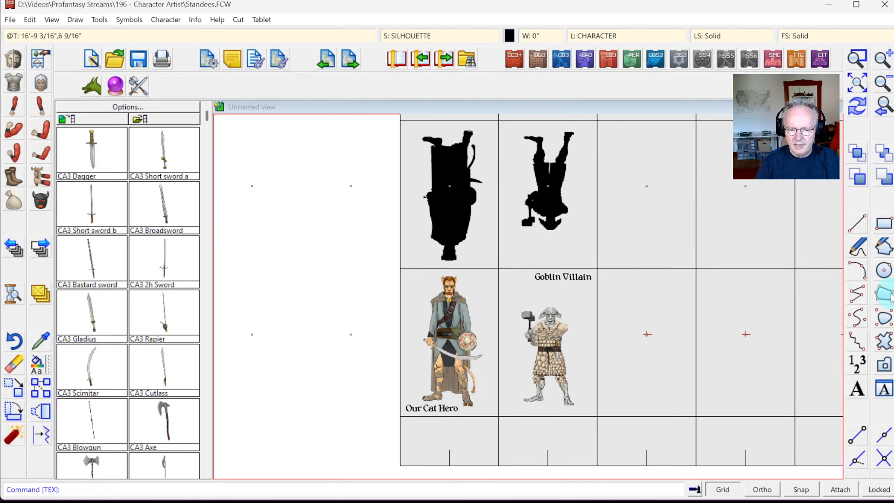
Step: Add the Helvetica system font to the text font settings
{"action": "left_click", "coordinate": [857, 391]}
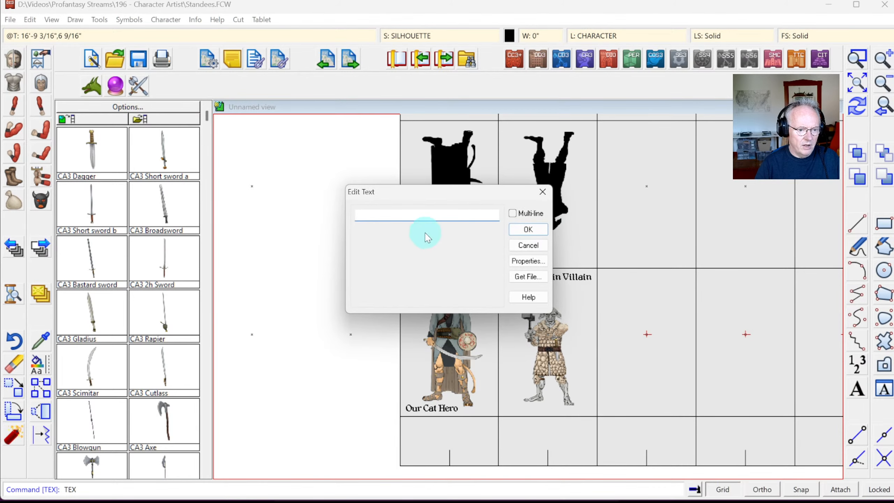
{"action": "left_click", "coordinate": [889, 368]}
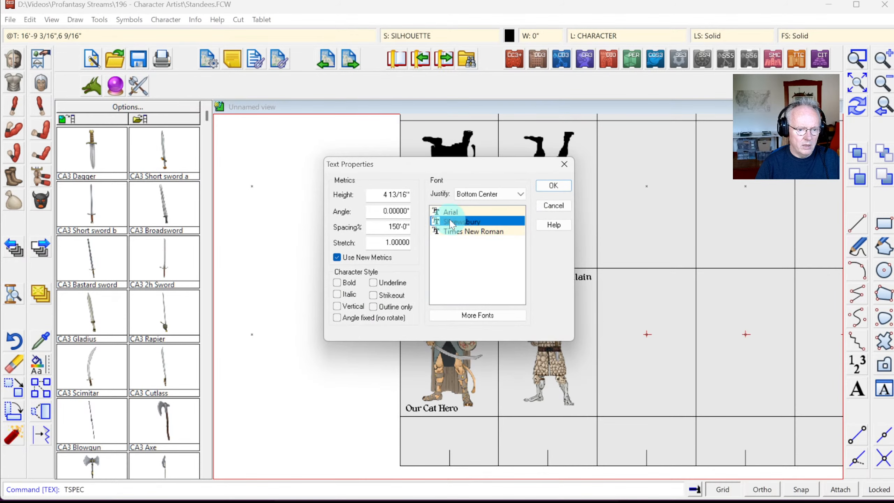
{"action": "left_click", "coordinate": [478, 315]}
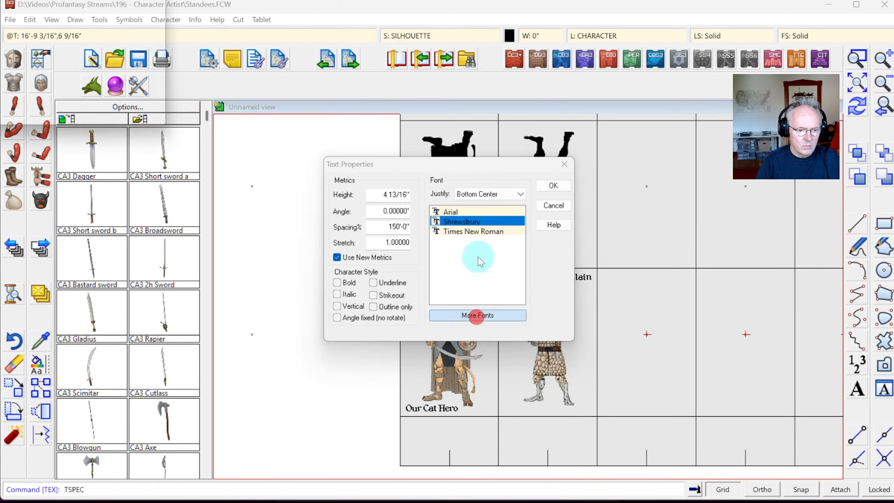
{"action": "left_click_drag", "start_coordinate": [448, 189], "coordinate": [452, 234]}
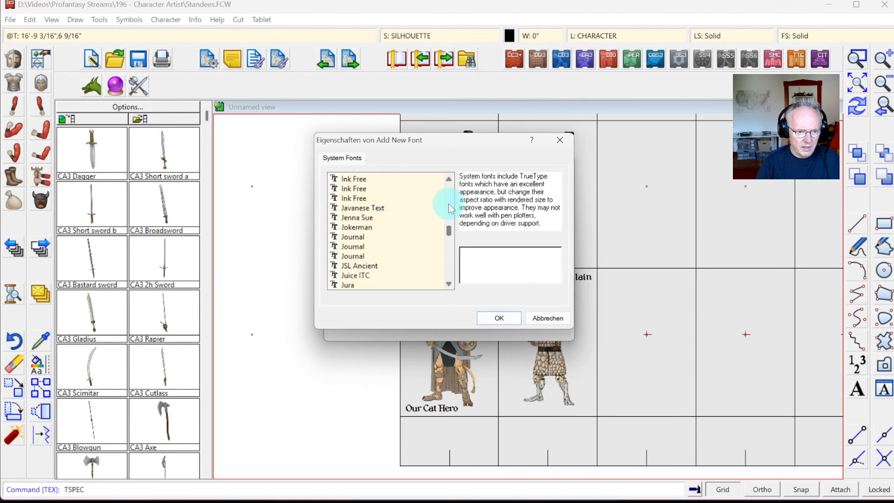
{"action": "scroll", "coordinate": [440, 206], "scroll_direction": "up", "scroll_amount": 15}
{"action": "left_click", "coordinate": [355, 178]}
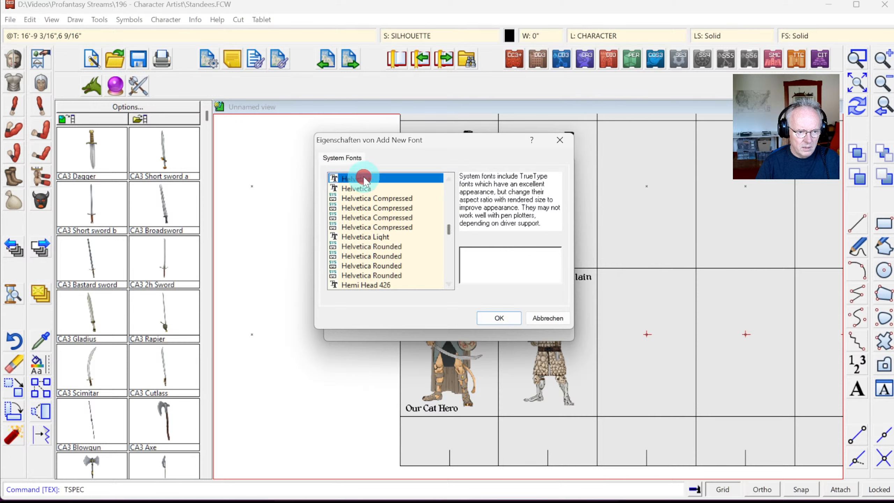
{"action": "left_click", "coordinate": [499, 317]}
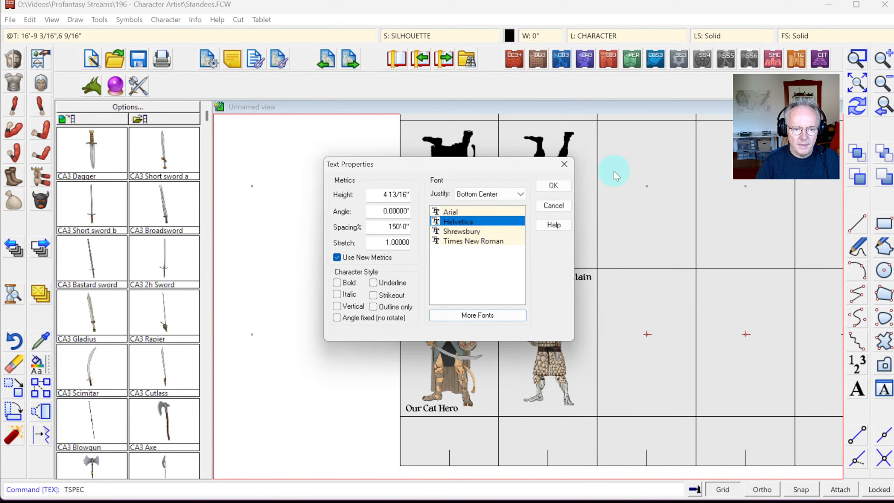
{"action": "left_click", "coordinate": [553, 185]}
Step: Enter multi-line 'AC 12 / HP 15' text, scaled and placed under the goblin silhouette
{"action": "left_click", "coordinate": [857, 387]}
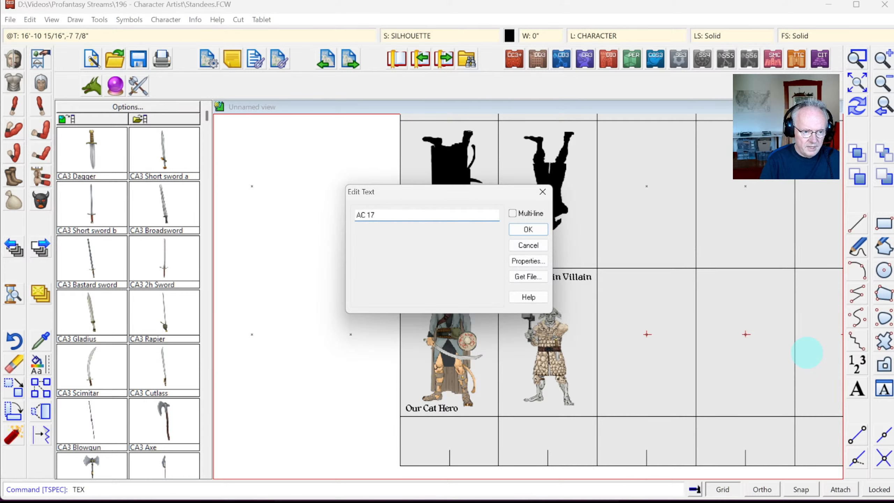
{"action": "left_click", "coordinate": [515, 213]}
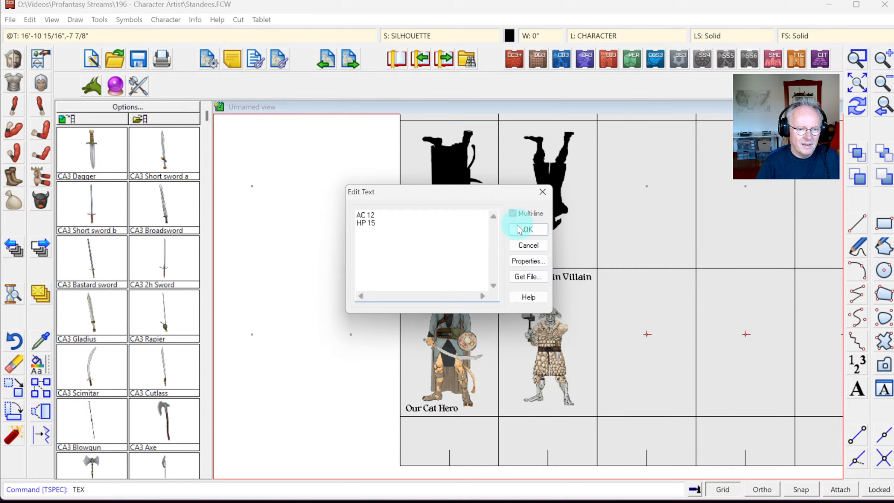
{"action": "left_click", "coordinate": [516, 230]}
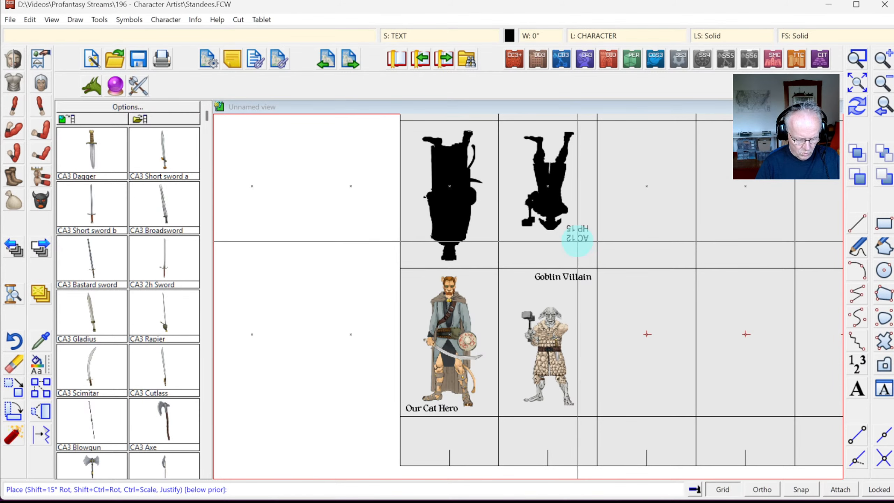
{"action": "key", "text": "ctrl"}
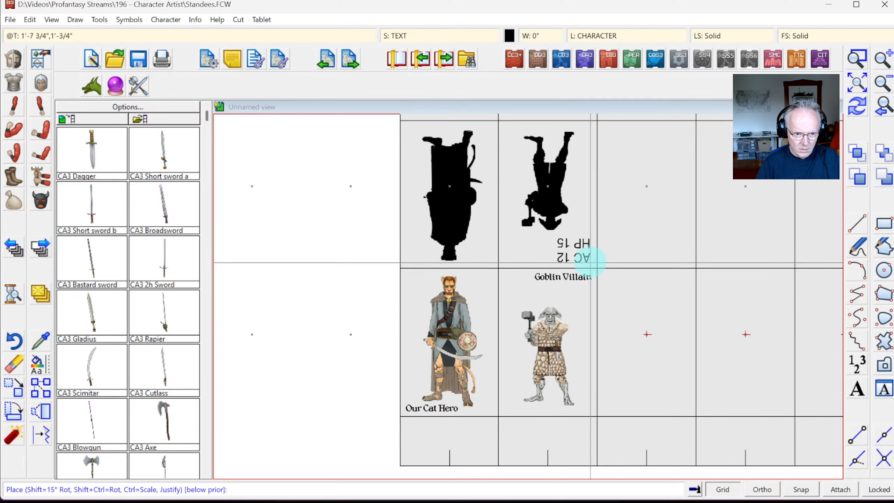
{"action": "left_click", "coordinate": [589, 262]}
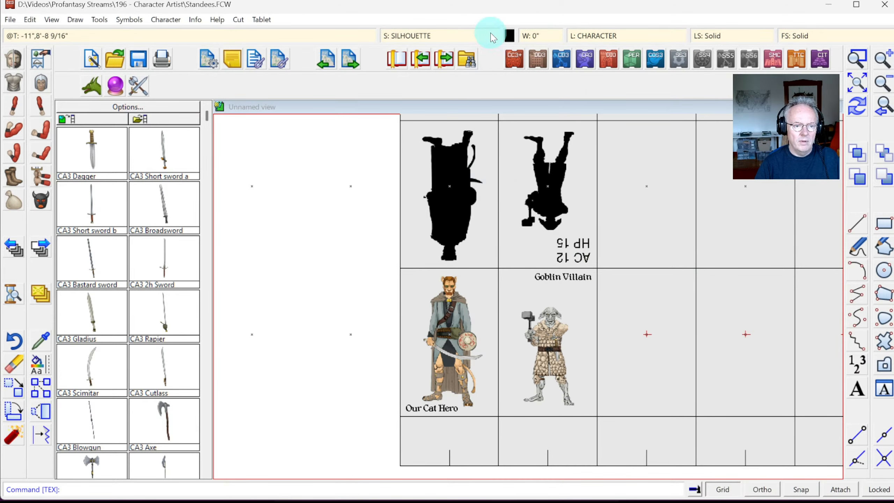
Step: Recolour the silhouettes light grey and zoom out to both standee sheets
{"action": "left_click", "coordinate": [509, 36]}
{"action": "left_click", "coordinate": [453, 317]}
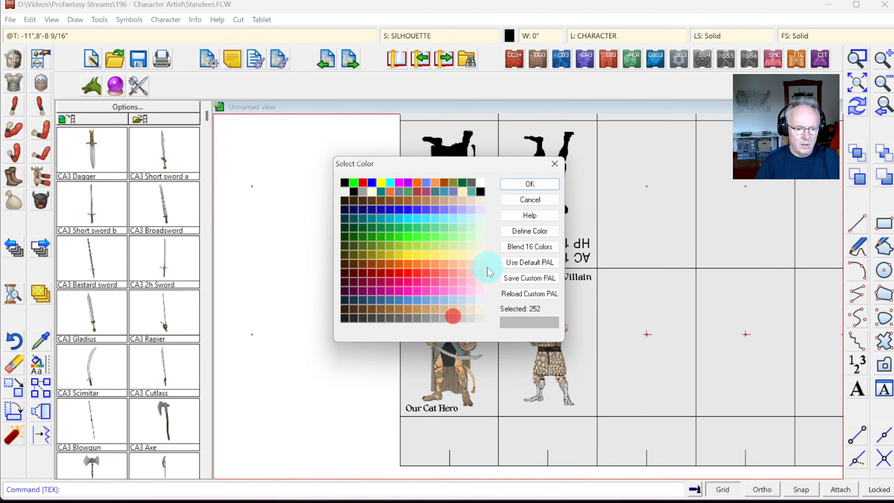
{"action": "left_click", "coordinate": [521, 183]}
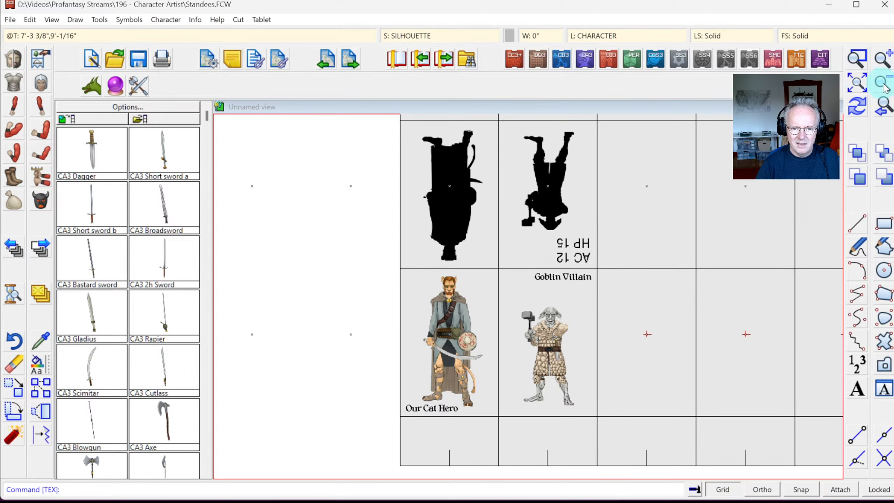
{"action": "left_click", "coordinate": [856, 106]}
{"action": "left_click", "coordinate": [852, 85]}
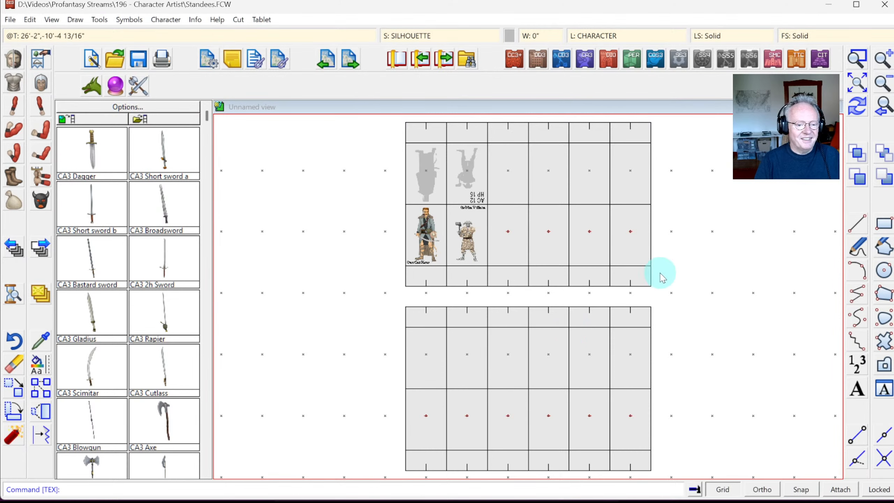
Step: Zoom in on the upper standee sheet and open the File menu's recent drawings
{"action": "left_click", "coordinate": [858, 58]}
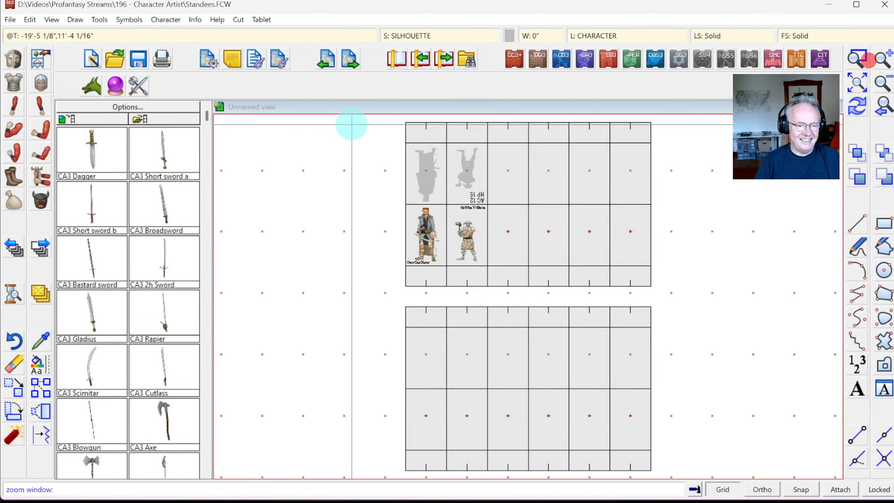
{"action": "left_click", "coordinate": [372, 125]}
{"action": "left_click", "coordinate": [603, 293]}
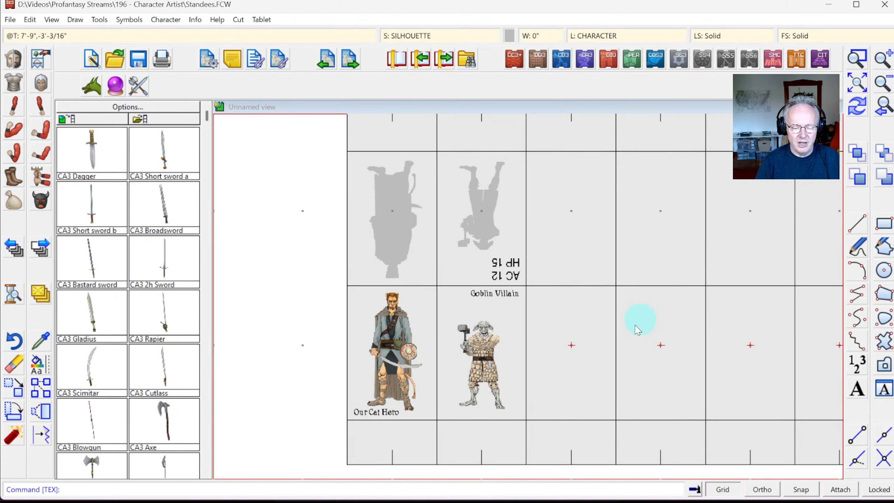
{"action": "left_click", "coordinate": [860, 90]}
{"action": "left_click", "coordinate": [602, 211]}
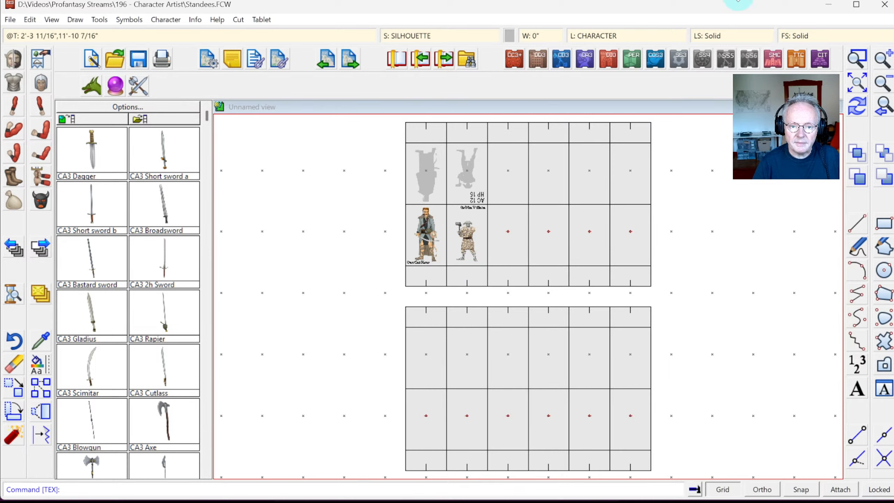
{"action": "left_click", "coordinate": [858, 59]}
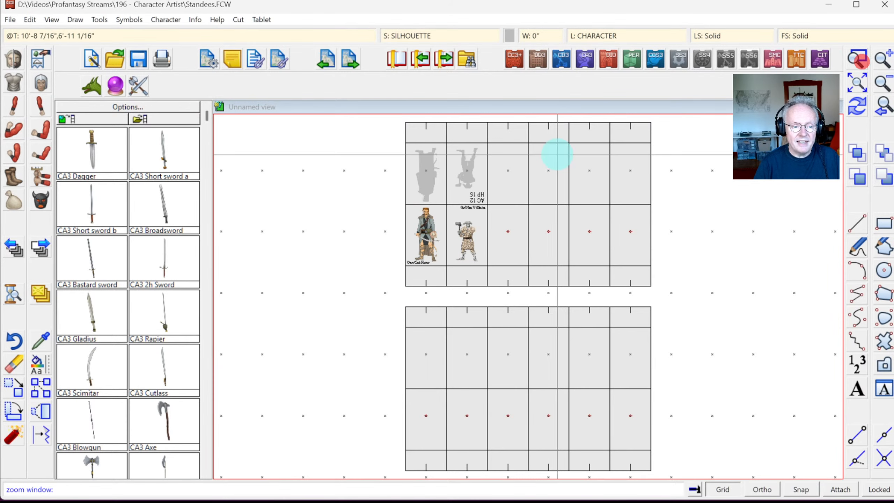
{"action": "left_click", "coordinate": [394, 138]}
{"action": "left_click", "coordinate": [508, 297]}
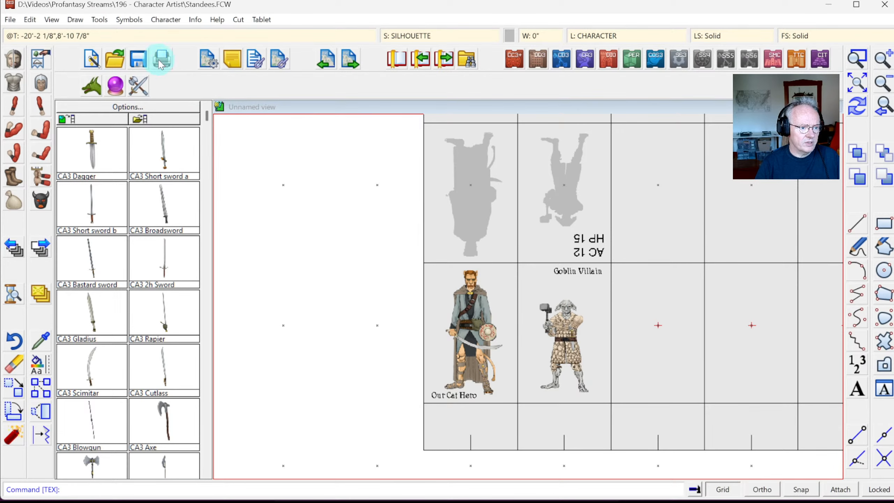
{"action": "left_click", "coordinate": [10, 20]}
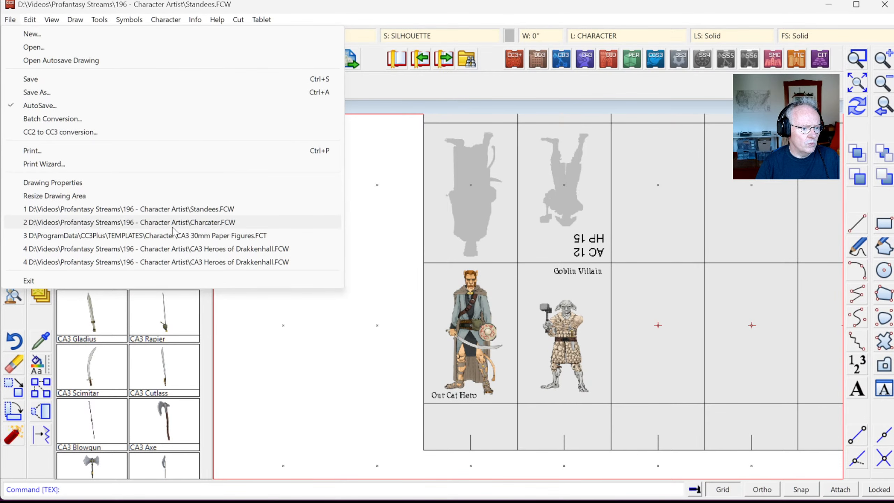
Step: Reopen Charcater.FCW and zoom onto the catman's sword hand, scimitar and shield
{"action": "left_click", "coordinate": [128, 222]}
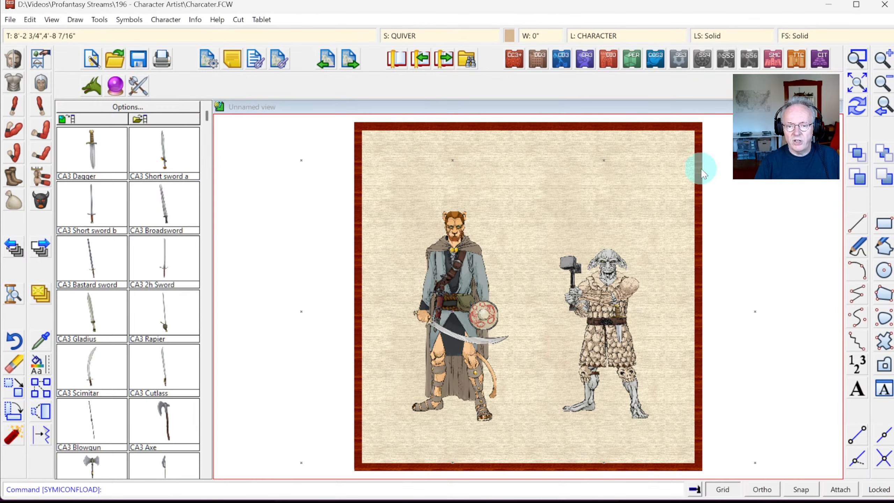
{"action": "left_click", "coordinate": [861, 66]}
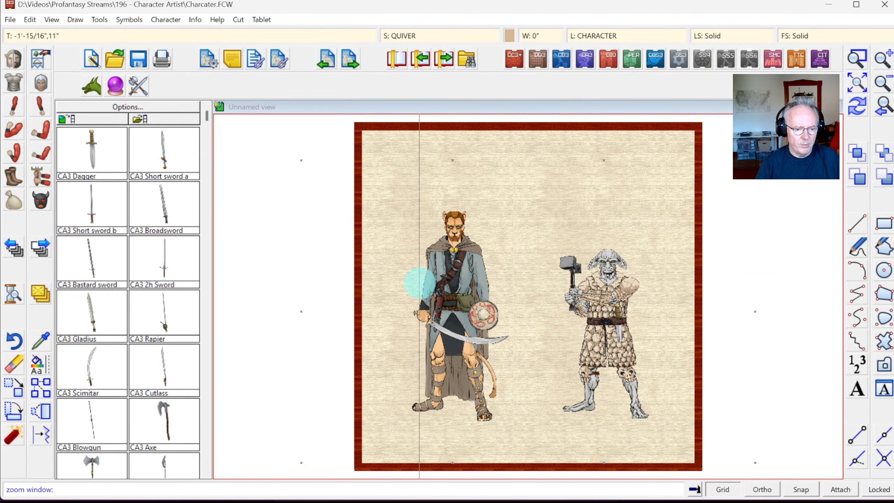
{"action": "left_click", "coordinate": [403, 289]}
{"action": "left_click", "coordinate": [444, 320]}
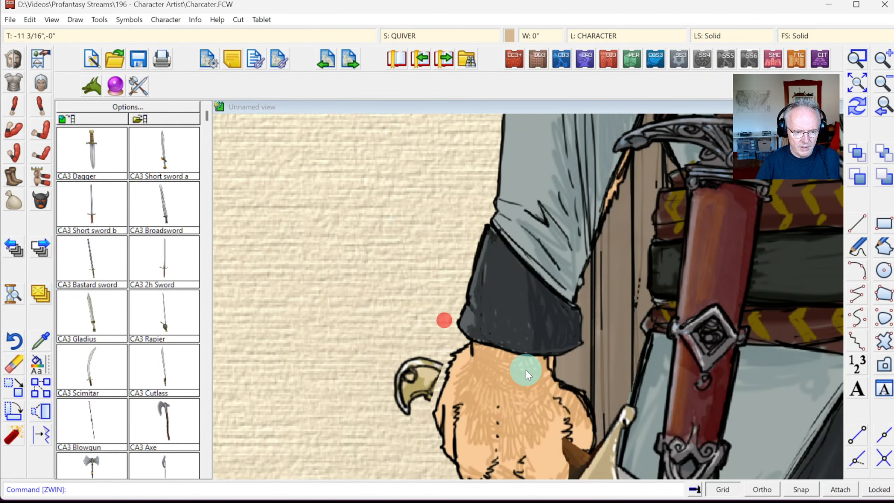
{"action": "left_click", "coordinate": [878, 116]}
{"action": "left_click", "coordinate": [857, 58]}
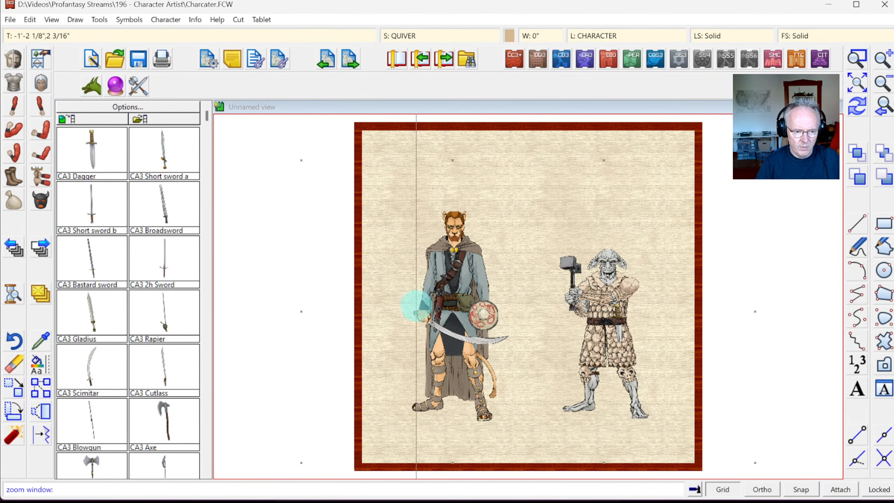
{"action": "left_click", "coordinate": [416, 305]}
{"action": "left_click", "coordinate": [515, 359]}
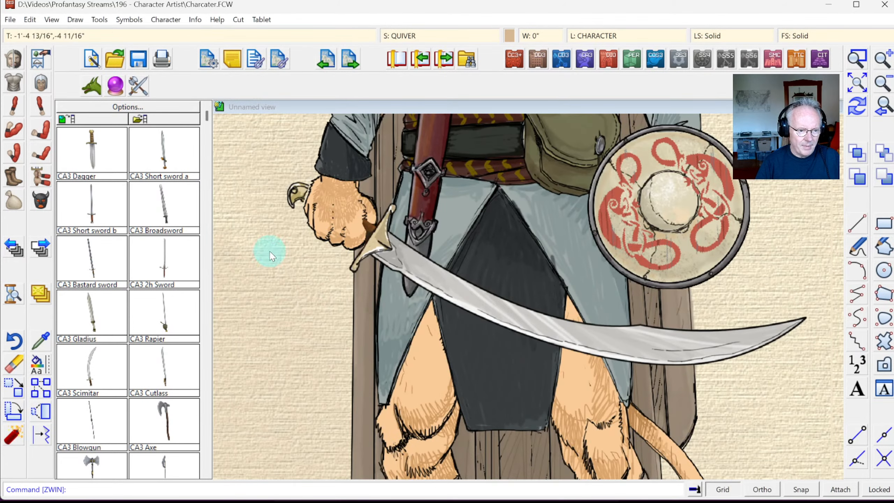
Step: Zoom closely onto the fist and sword hilt, toggle Snap, and pick the Select Window tool
{"action": "left_click", "coordinate": [863, 65]}
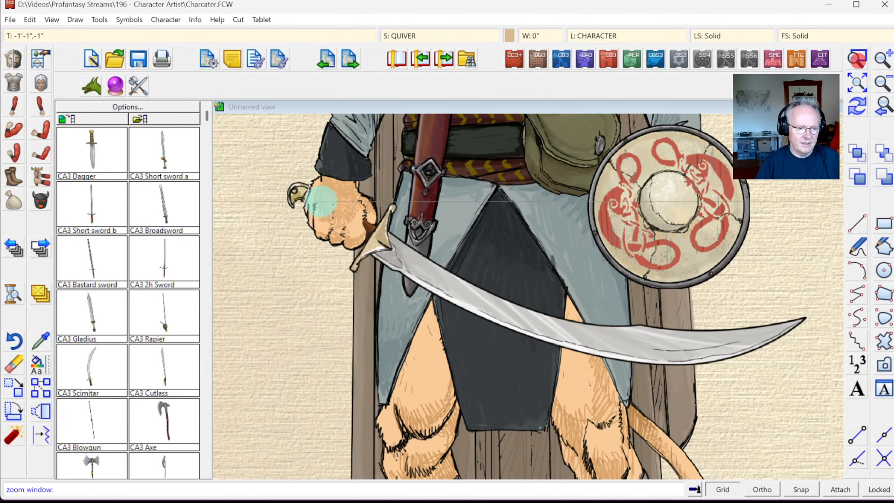
{"action": "left_click", "coordinate": [265, 169]}
{"action": "left_click", "coordinate": [420, 289]}
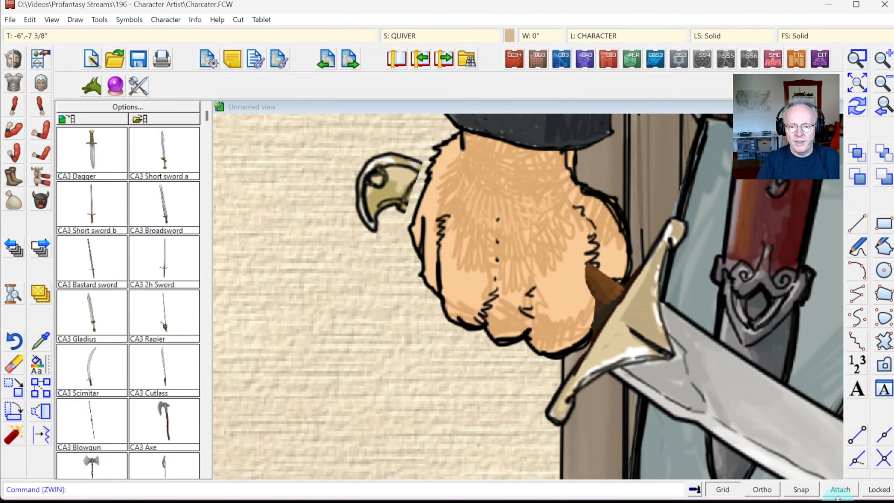
{"action": "left_click", "coordinate": [800, 490]}
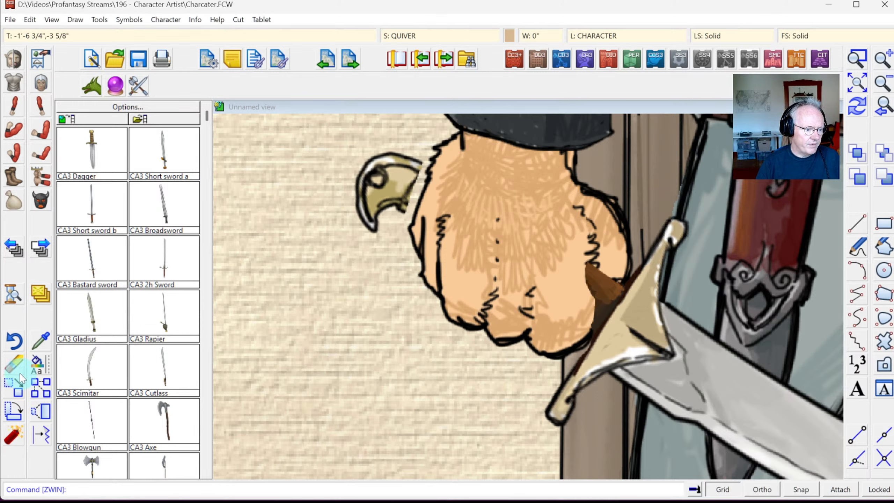
{"action": "left_click", "coordinate": [14, 387]}
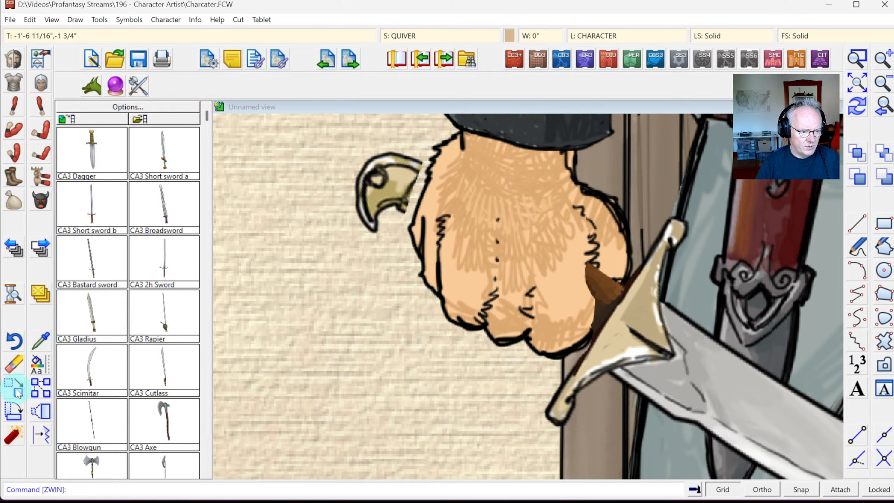
Step: Try window-selecting pieces around the hilt and hand, then cancel the selection
{"action": "left_click", "coordinate": [396, 152]}
{"action": "left_click", "coordinate": [289, 152]}
{"action": "left_click", "coordinate": [385, 213]}
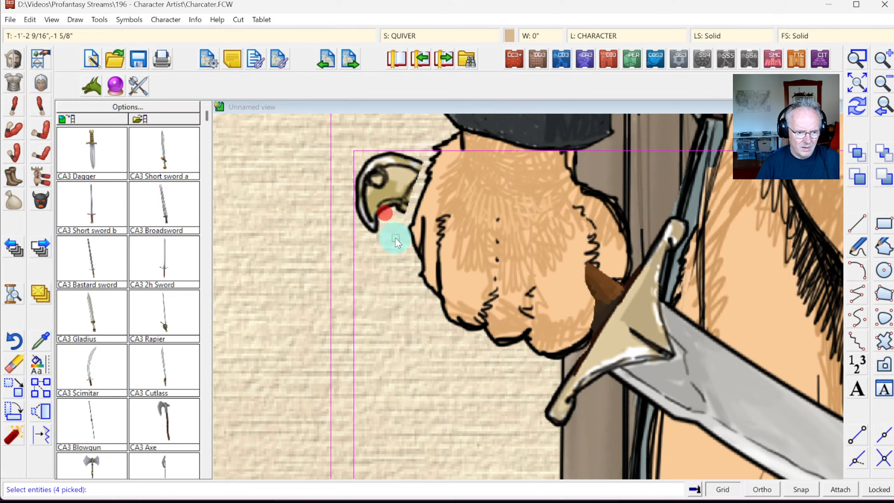
{"action": "left_click", "coordinate": [409, 115]}
{"action": "left_click", "coordinate": [496, 134]}
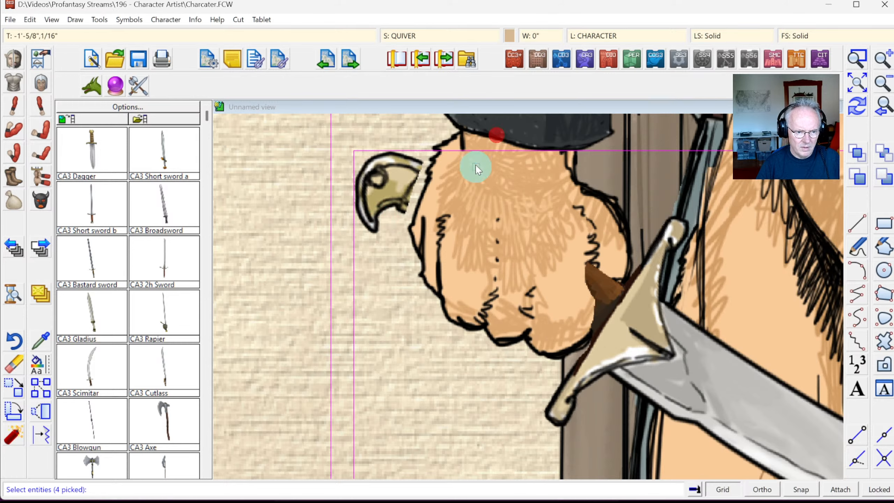
{"action": "left_click", "coordinate": [857, 105]}
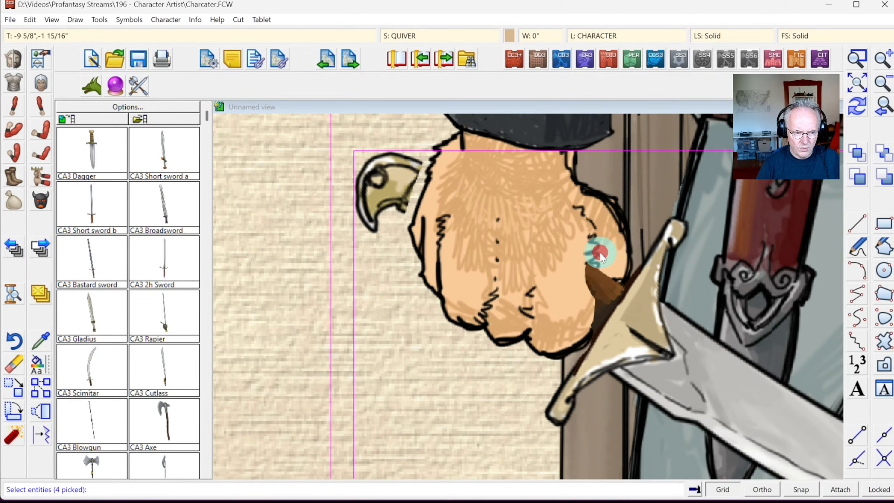
{"action": "right_click", "coordinate": [555, 249]}
{"action": "mouse_move", "coordinate": [605, 284]}
{"action": "left_click", "coordinate": [679, 295]}
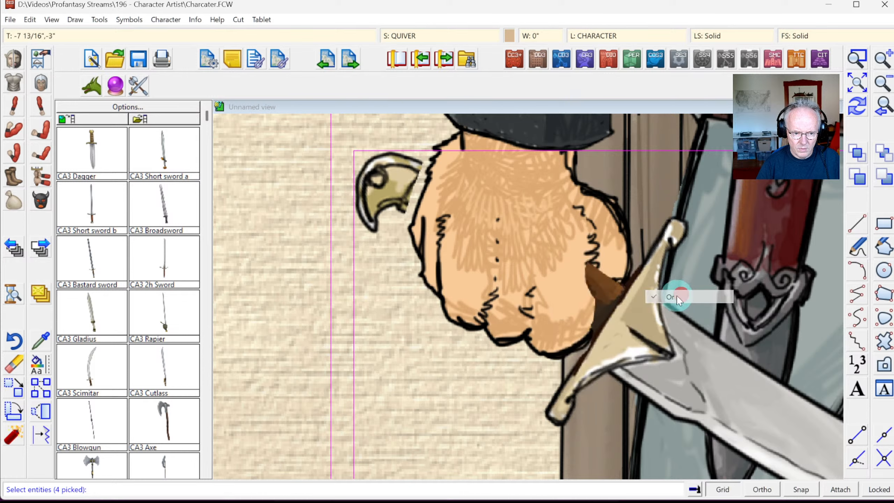
{"action": "left_click", "coordinate": [674, 404]}
{"action": "left_click", "coordinate": [680, 457]}
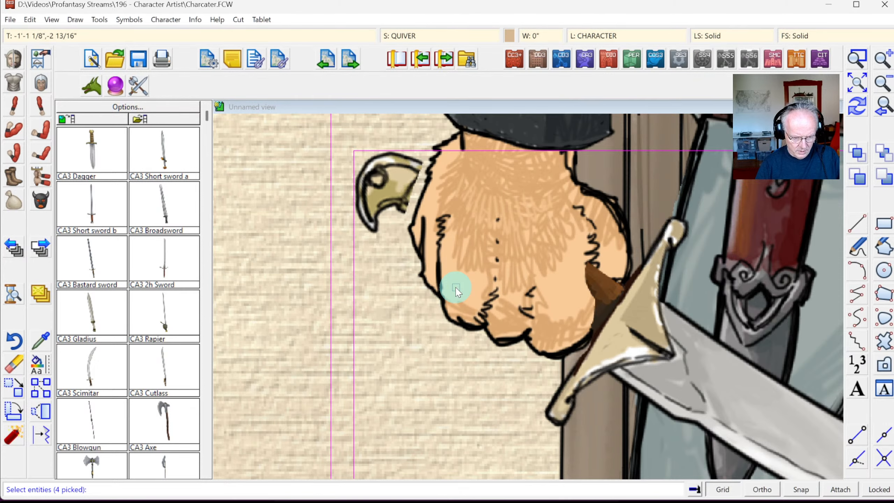
{"action": "key", "text": "d"}
{"action": "right_click", "coordinate": [363, 221]}
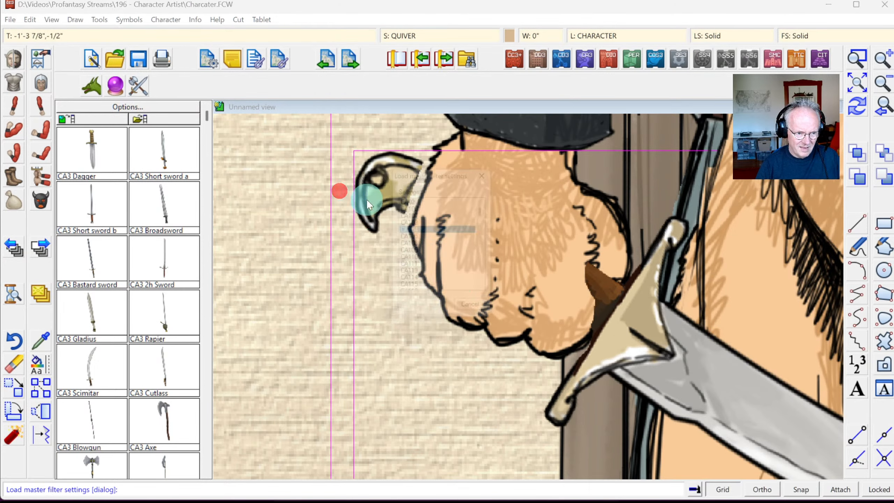
{"action": "key", "text": "Escape"}
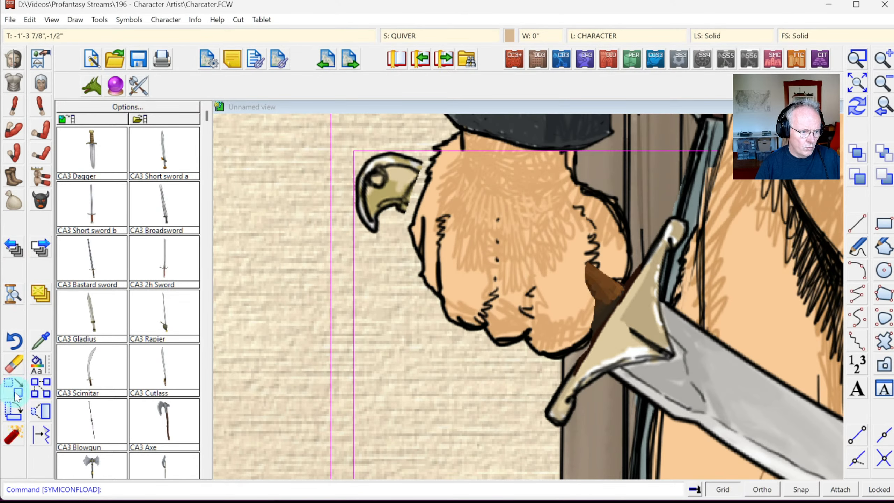
Step: Window-select the scimitar hilt and move it slightly up-right into the catman's fist
{"action": "left_click", "coordinate": [15, 392]}
{"action": "left_click", "coordinate": [347, 137]}
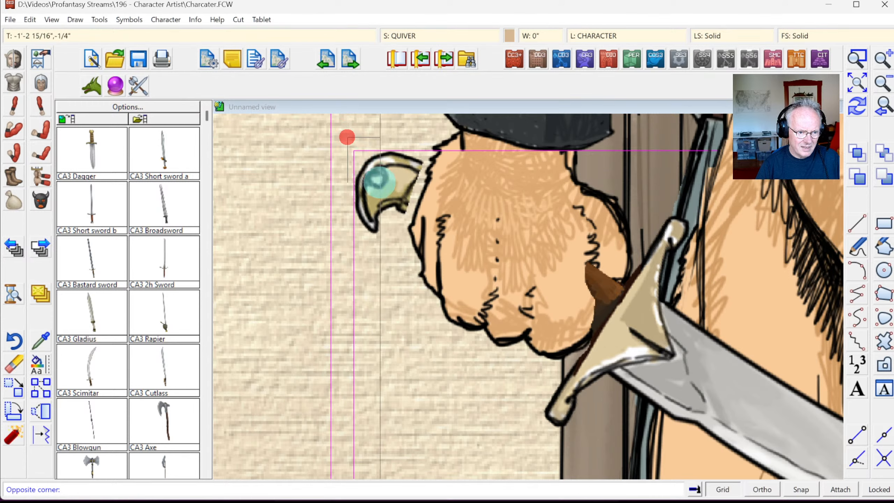
{"action": "left_click", "coordinate": [378, 181]}
{"action": "right_click", "coordinate": [391, 202]}
{"action": "left_click", "coordinate": [393, 203]}
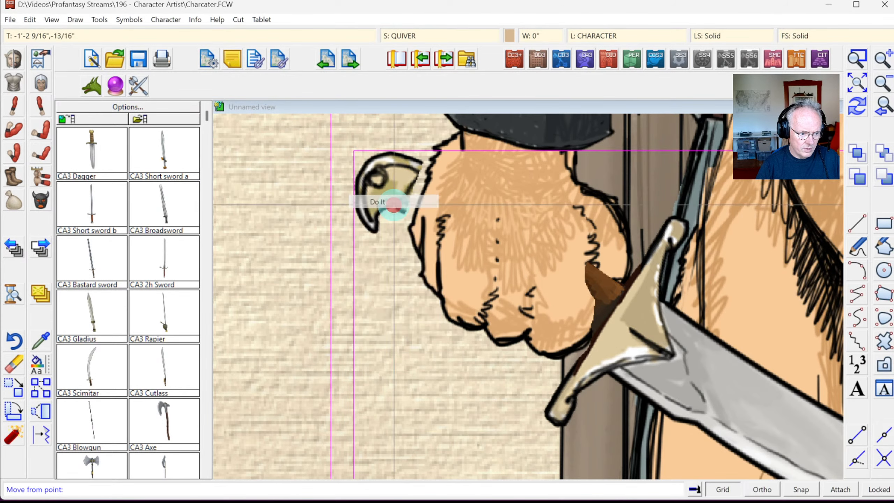
{"action": "left_click", "coordinate": [446, 230]}
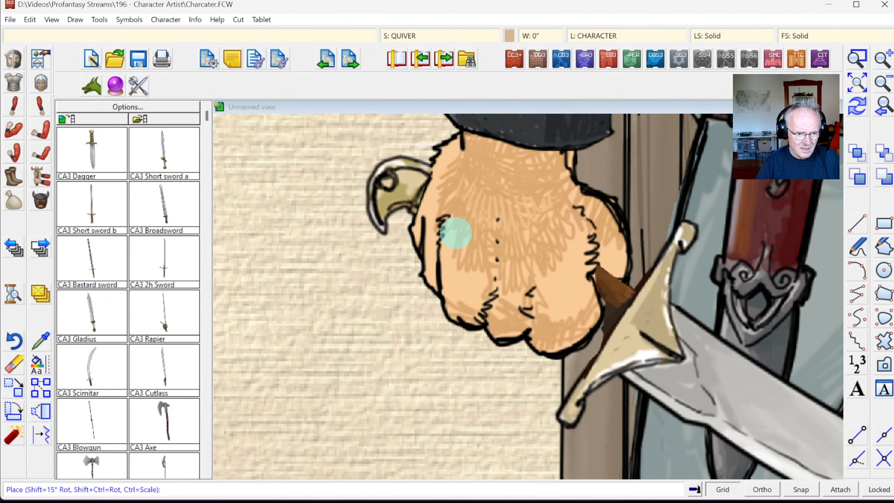
{"action": "left_click", "coordinate": [456, 233]}
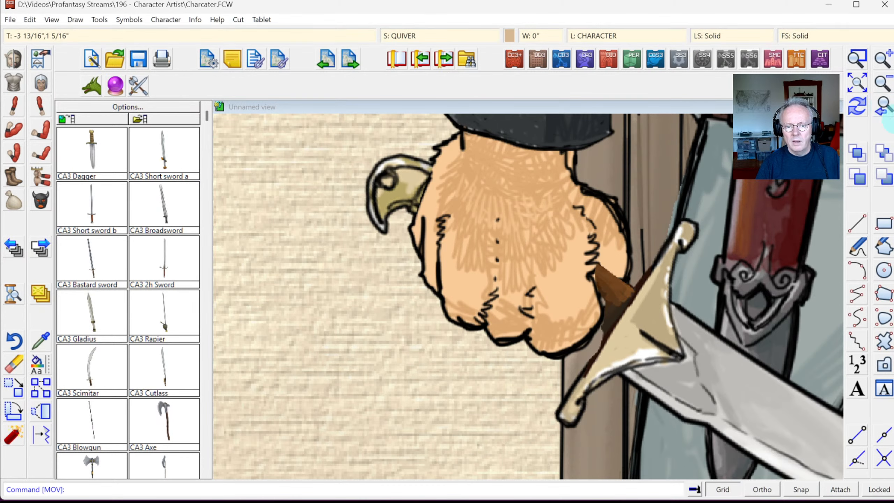
Step: Zoom out to the whole scimitar and shield and open Drawing Sheets and Effects
{"action": "left_click", "coordinate": [881, 107]}
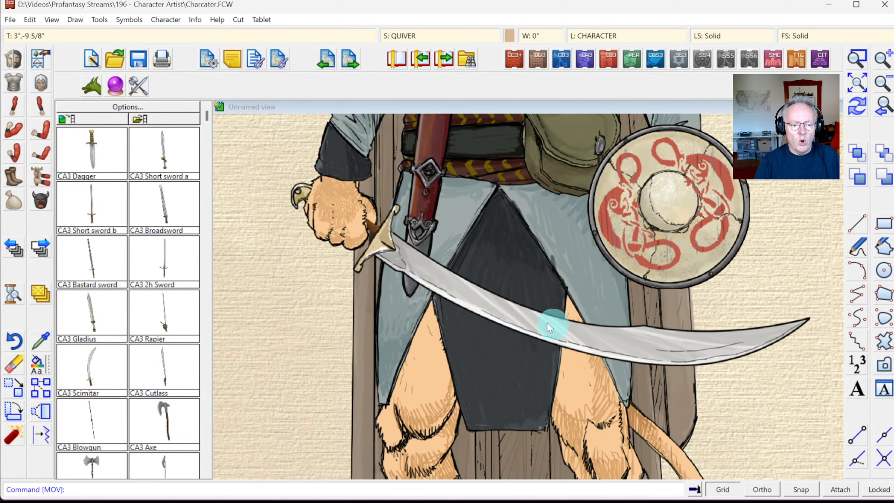
{"action": "left_click", "coordinate": [408, 36]}
{"action": "scroll", "coordinate": [446, 361], "scroll_direction": "down", "scroll_amount": 1}
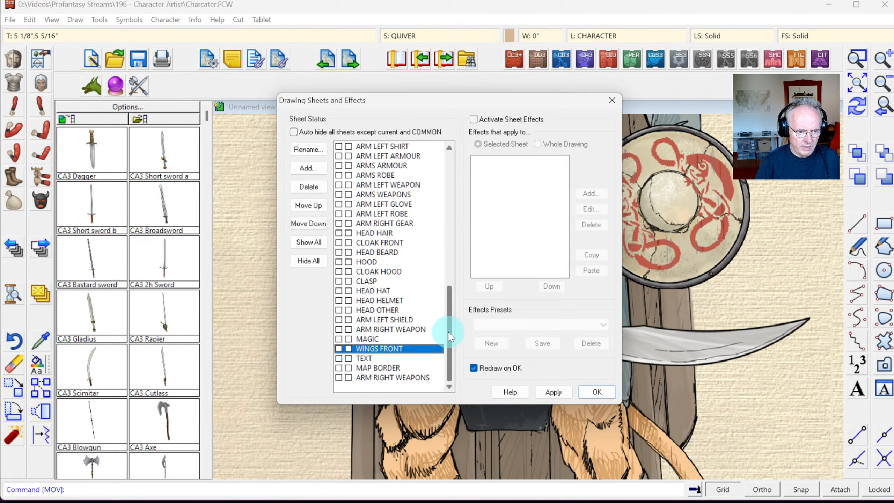
Step: Add a new sheet named MAGIC GLOW and make it the current sheet
{"action": "left_click_drag", "start_coordinate": [453, 328], "coordinate": [456, 188]}
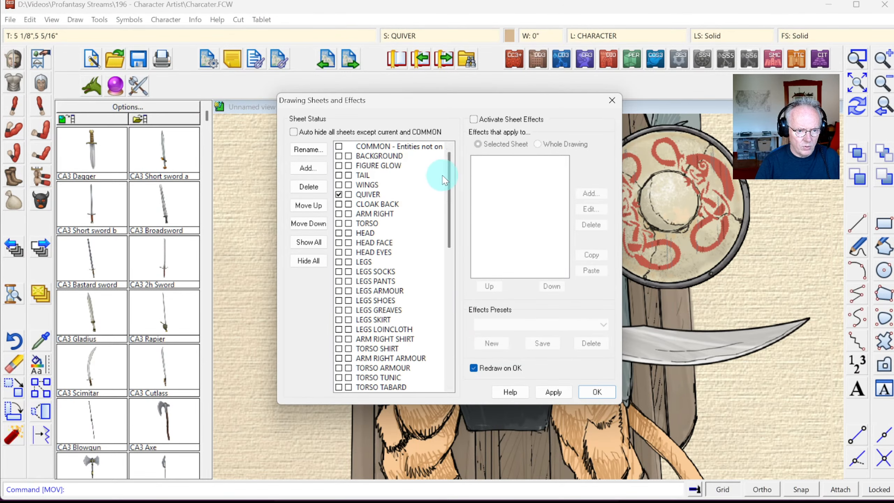
{"action": "left_click_drag", "start_coordinate": [450, 175], "coordinate": [412, 376]}
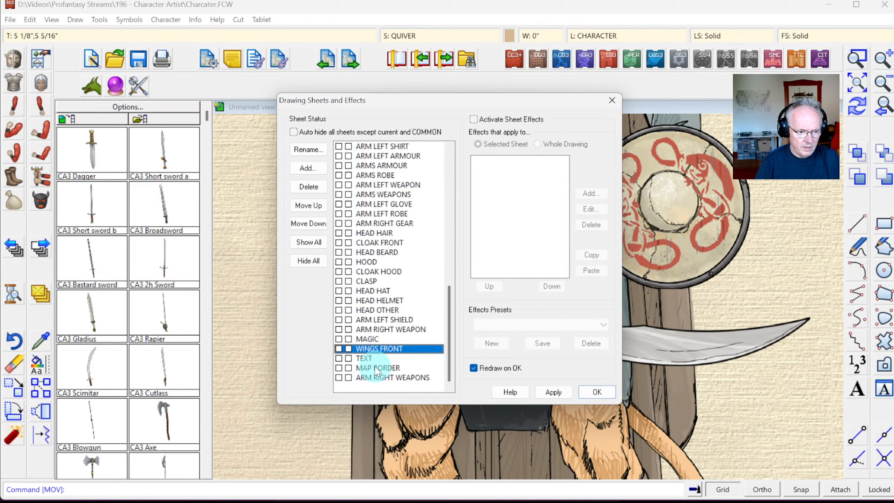
{"action": "left_click", "coordinate": [302, 169]}
{"action": "left_click", "coordinate": [396, 261]}
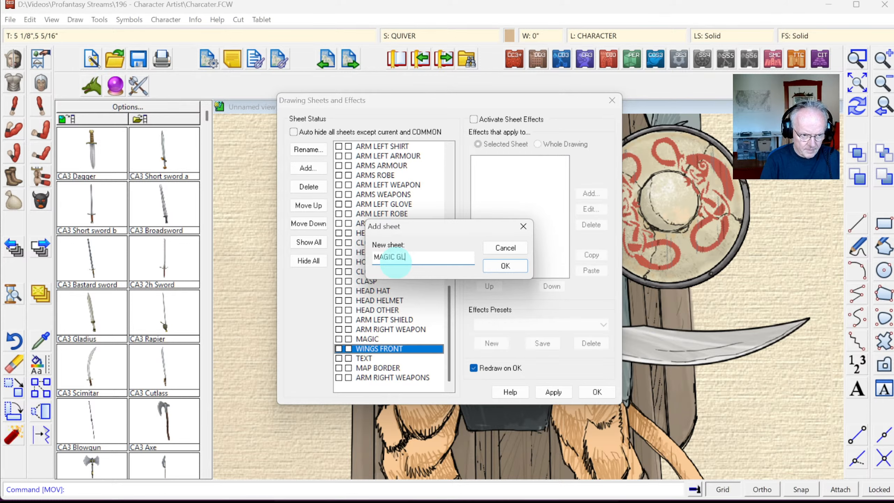
{"action": "left_click", "coordinate": [506, 266]}
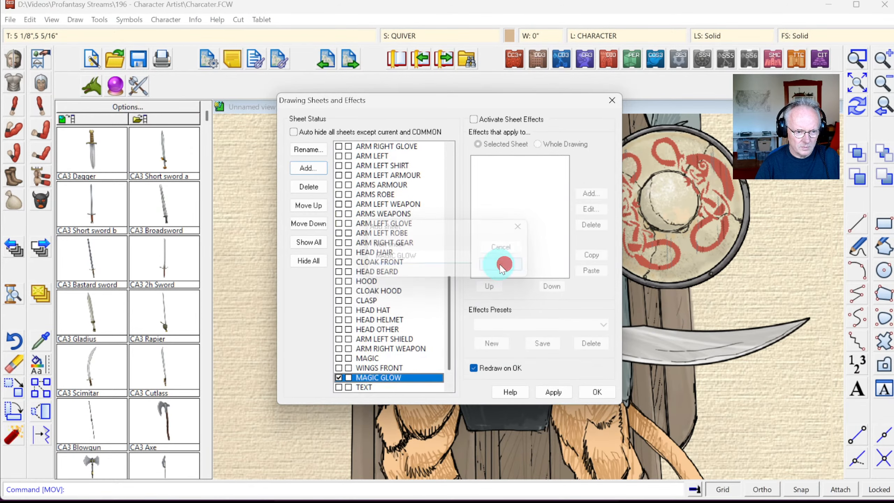
{"action": "left_click", "coordinate": [363, 377]}
{"action": "left_click", "coordinate": [596, 391]}
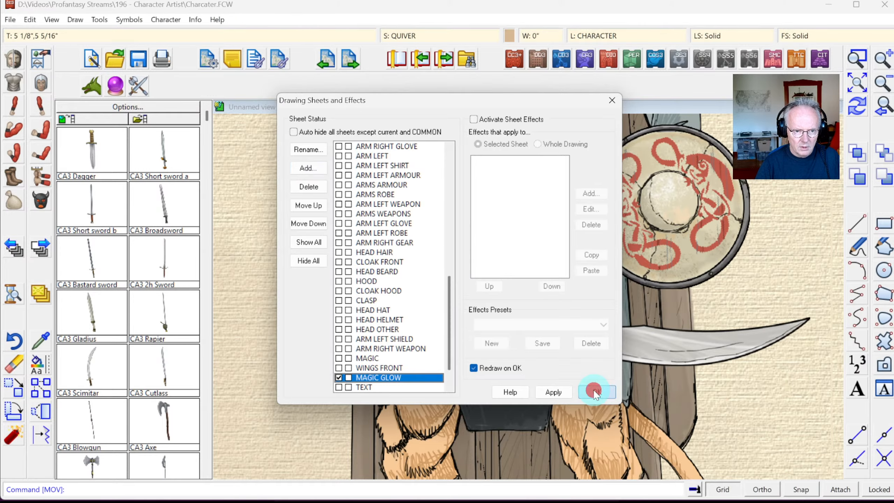
Step: Make STANDARD the current layer
{"action": "left_click", "coordinate": [596, 35]}
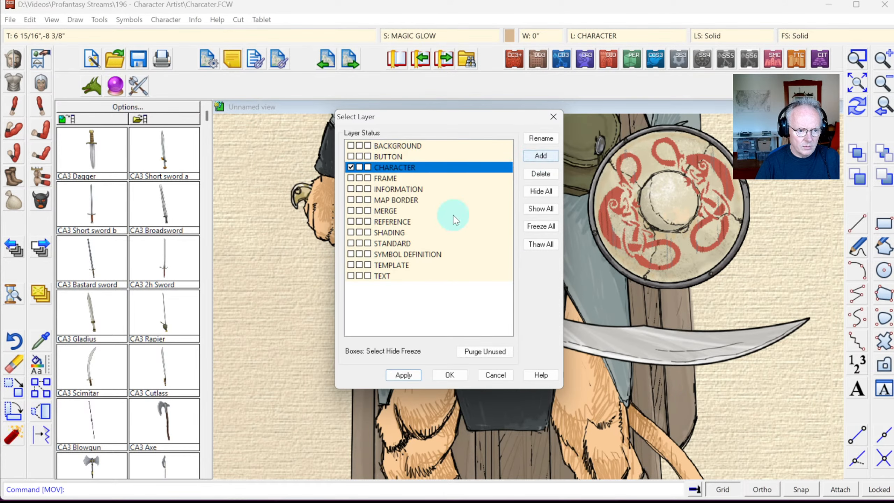
{"action": "left_click", "coordinate": [352, 243]}
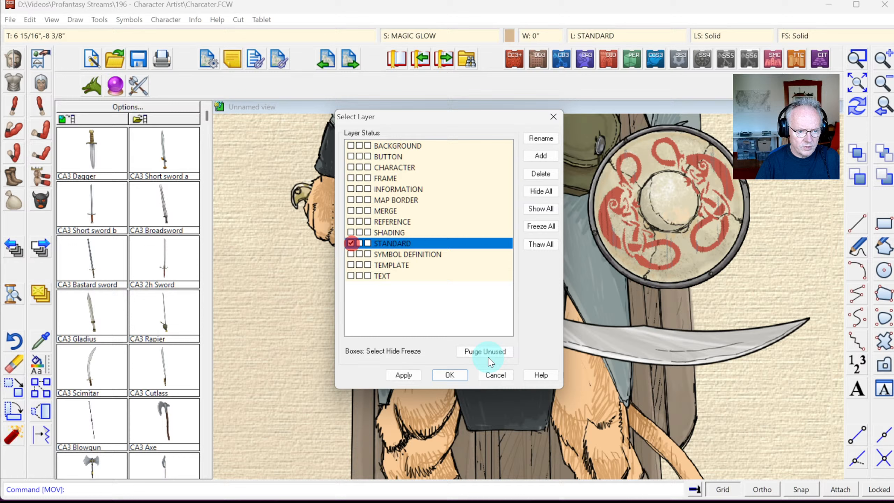
{"action": "left_click", "coordinate": [445, 374]}
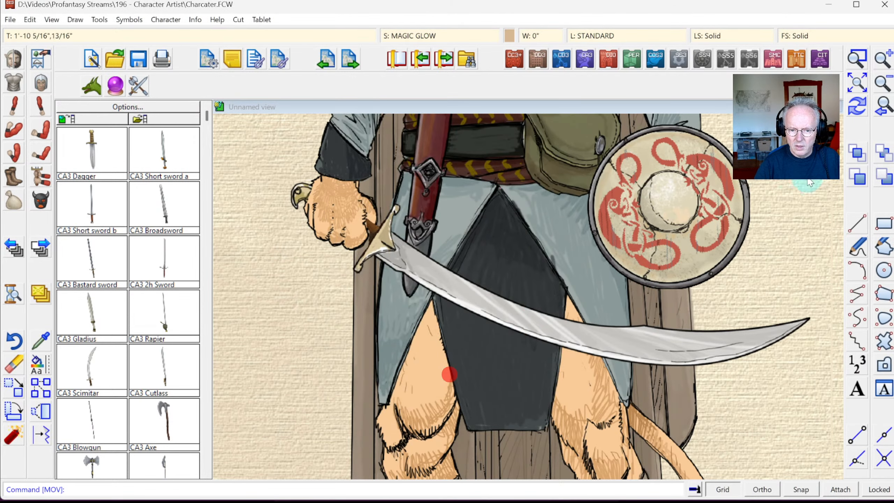
Step: Set the current drawing colour to cyan (colour 71)
{"action": "left_click", "coordinate": [509, 35]}
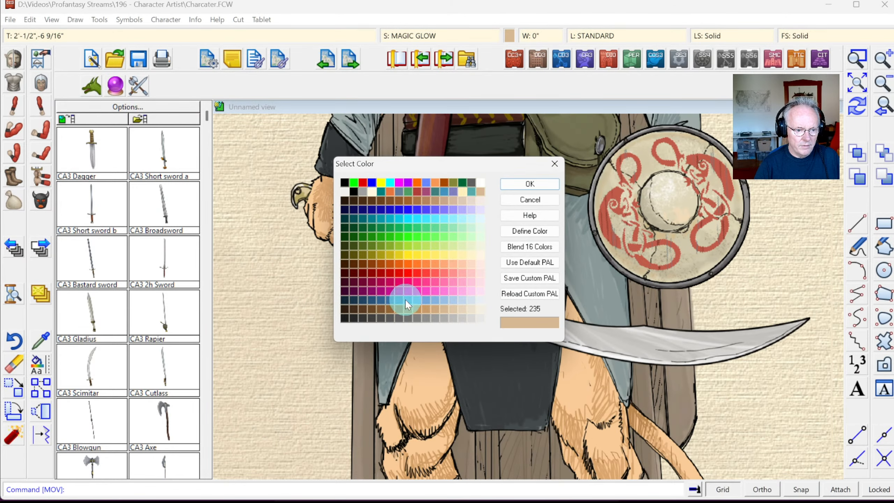
{"action": "left_click", "coordinate": [408, 218]}
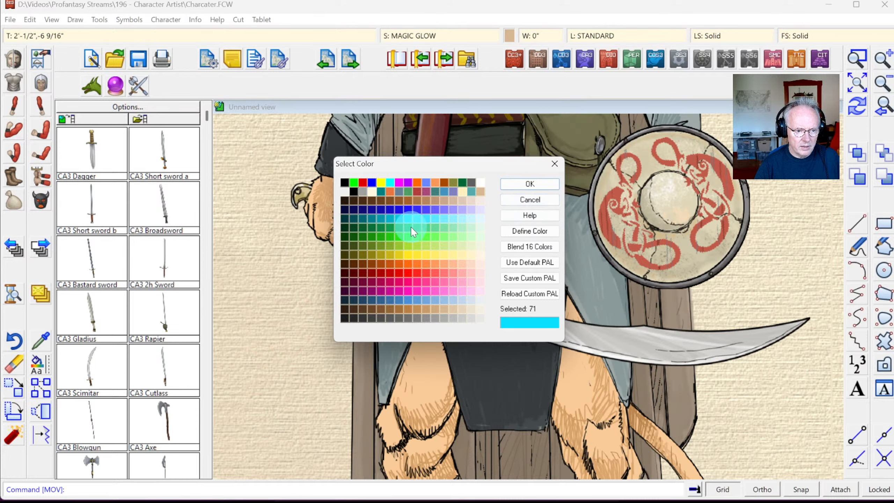
{"action": "left_click", "coordinate": [521, 187]}
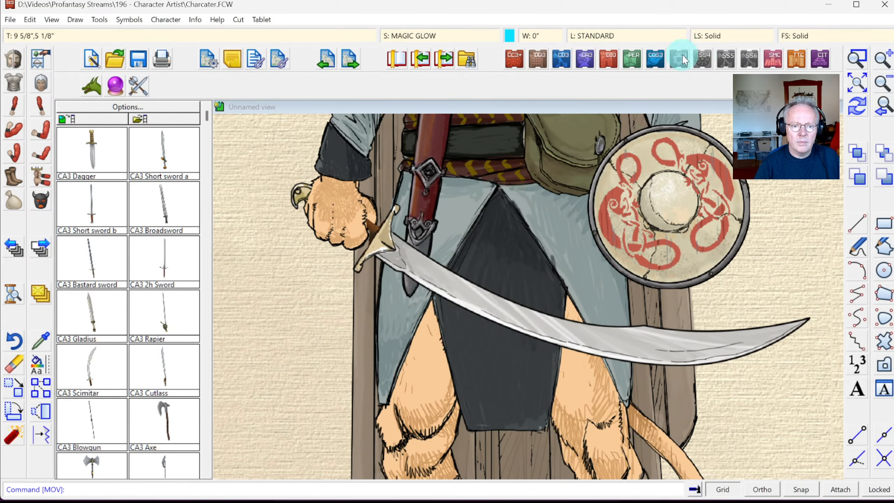
Step: Trace a smooth filled polygon from the blade's base along its lower edge to the tip
{"action": "left_click", "coordinate": [888, 318]}
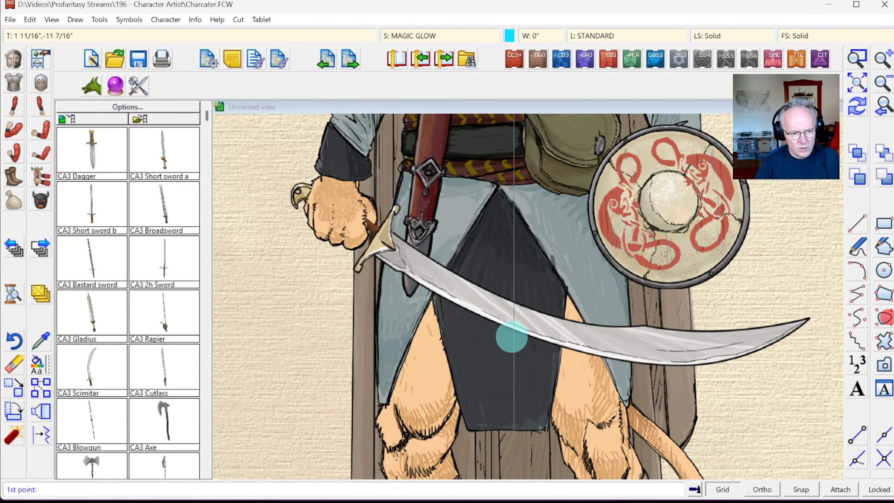
{"action": "left_click", "coordinate": [432, 261]}
{"action": "left_click", "coordinate": [423, 272]}
{"action": "left_click", "coordinate": [423, 282]}
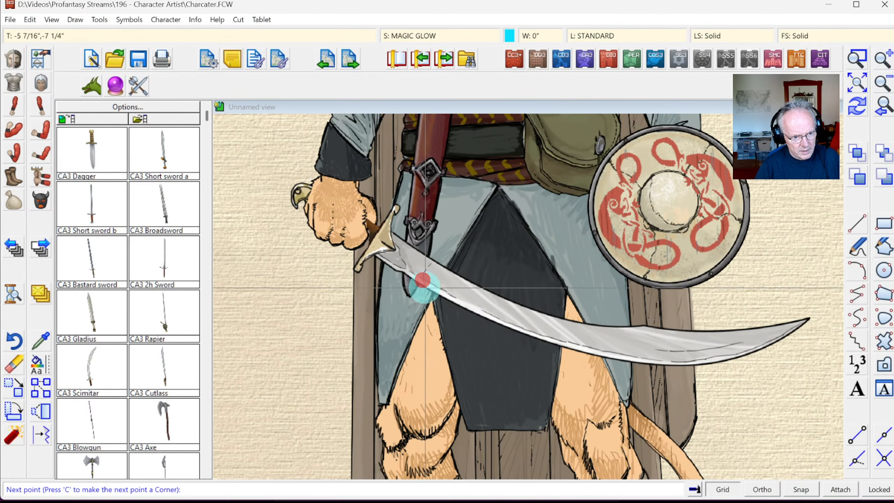
{"action": "left_click", "coordinate": [447, 299]}
{"action": "left_click", "coordinate": [462, 305]}
{"action": "left_click", "coordinate": [473, 315]}
{"action": "left_click", "coordinate": [505, 335]}
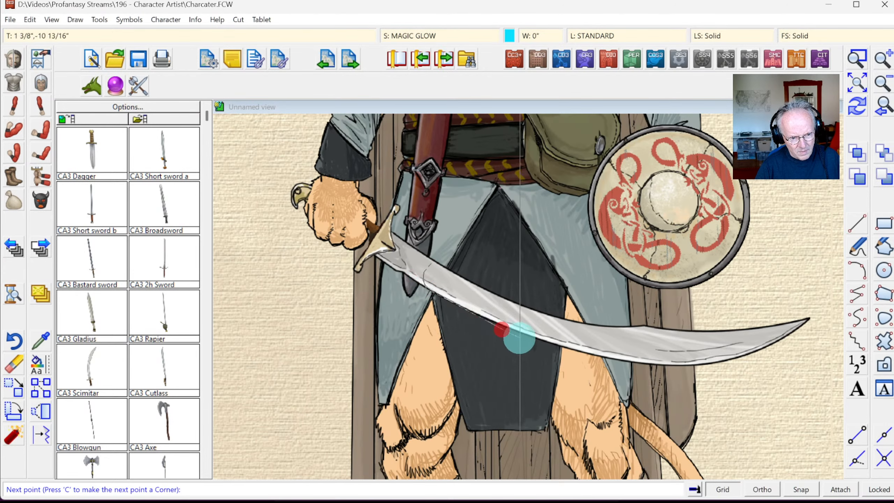
{"action": "left_click", "coordinate": [539, 342]}
{"action": "left_click", "coordinate": [579, 348]}
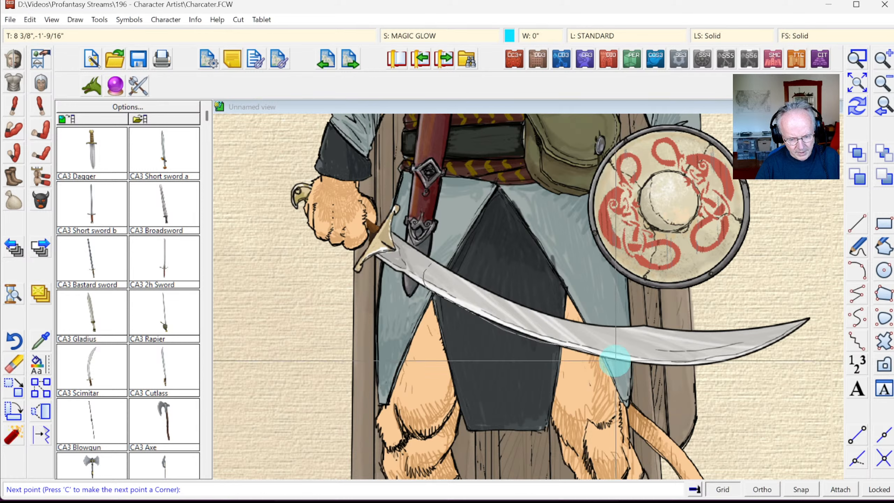
{"action": "left_click", "coordinate": [618, 352]}
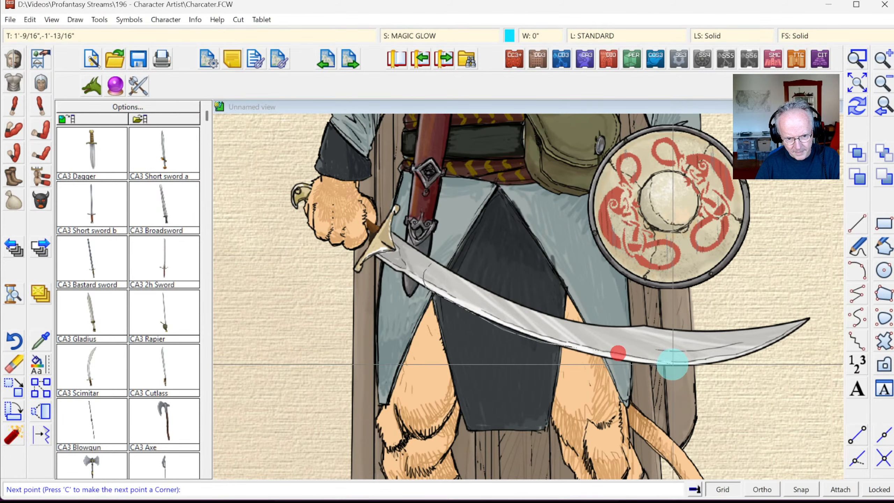
{"action": "left_click", "coordinate": [673, 363]}
{"action": "left_click", "coordinate": [713, 360]}
{"action": "left_click", "coordinate": [763, 351]}
{"action": "left_click", "coordinate": [788, 339]}
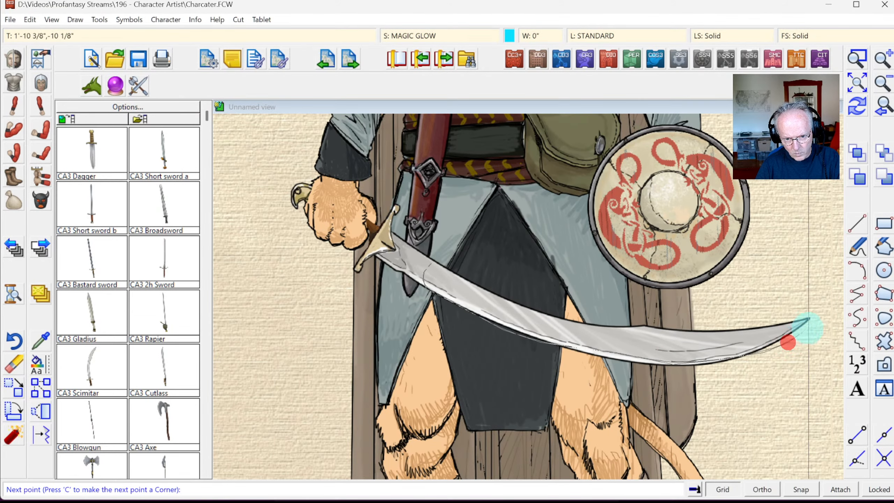
Step: Close the outline back along the upper edge to the hilt, redraw, and reopen Drawing Sheets and Effects
{"action": "left_click", "coordinate": [806, 323]}
{"action": "left_click", "coordinate": [727, 339]}
{"action": "left_click", "coordinate": [681, 341]}
{"action": "left_click", "coordinate": [628, 343]}
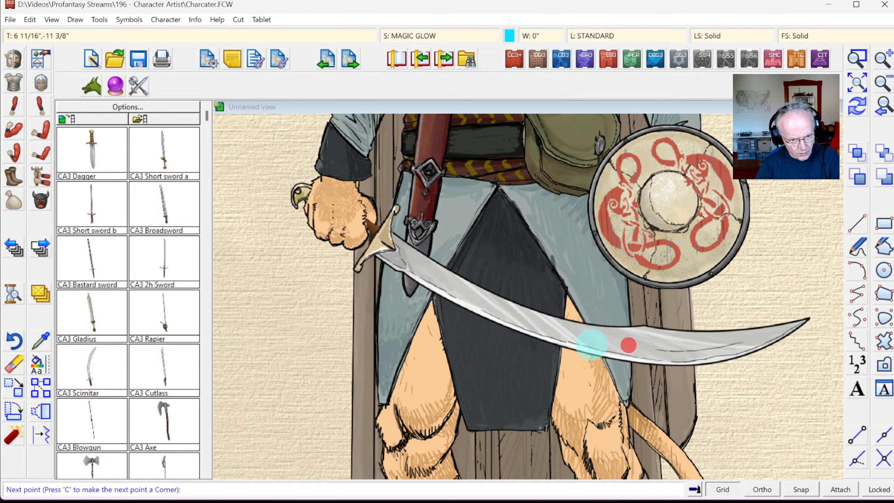
{"action": "left_click", "coordinate": [551, 331]}
{"action": "left_click", "coordinate": [481, 306]}
{"action": "left_click", "coordinate": [453, 279]}
{"action": "right_click", "coordinate": [453, 279]}
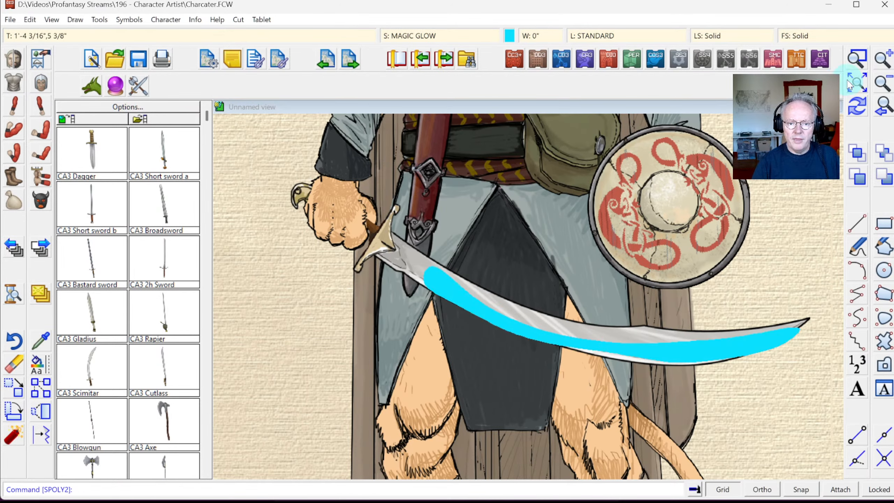
{"action": "left_click", "coordinate": [857, 106]}
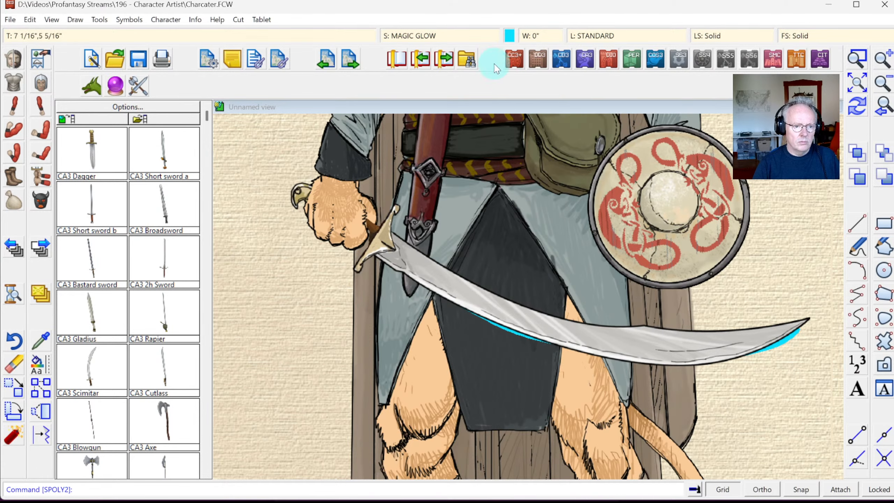
{"action": "left_click", "coordinate": [434, 37]}
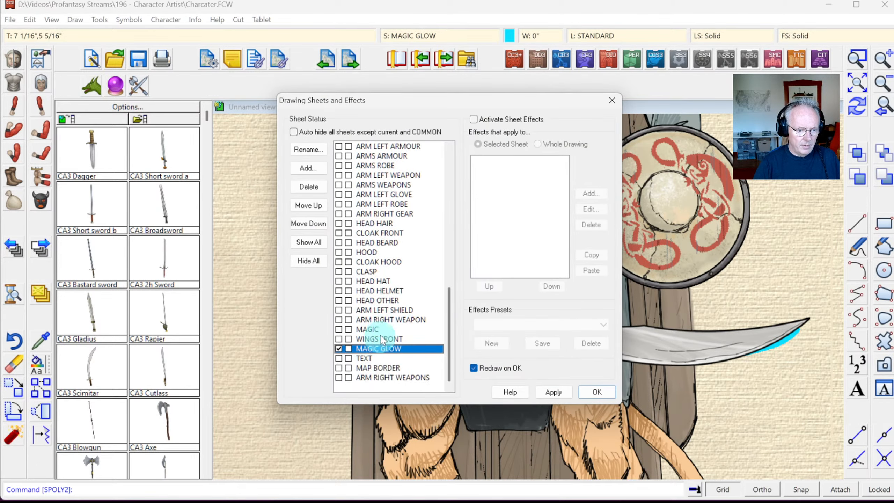
Step: Move the ARM RIGHT WEAPONS sheet up above MAGIC GLOW and apply the new order
{"action": "scroll", "coordinate": [387, 352], "scroll_direction": "down", "scroll_amount": 1}
{"action": "left_click", "coordinate": [382, 378]}
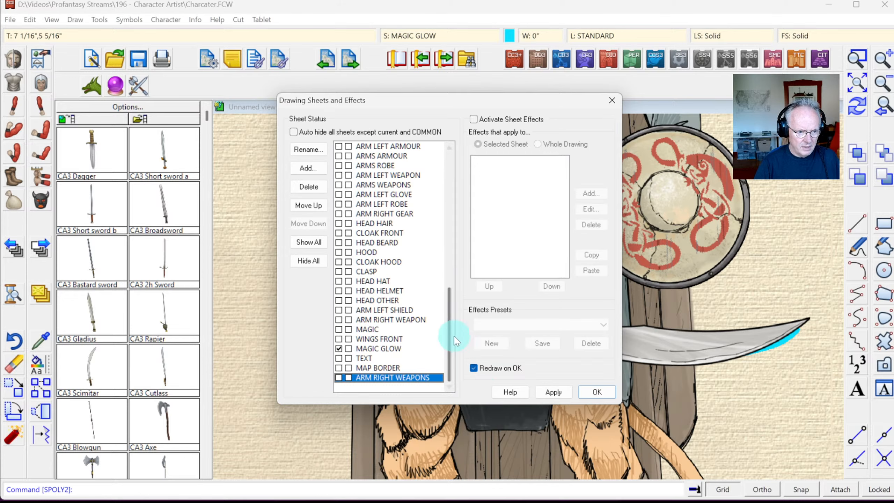
{"action": "left_click_drag", "start_coordinate": [447, 316], "coordinate": [458, 262]}
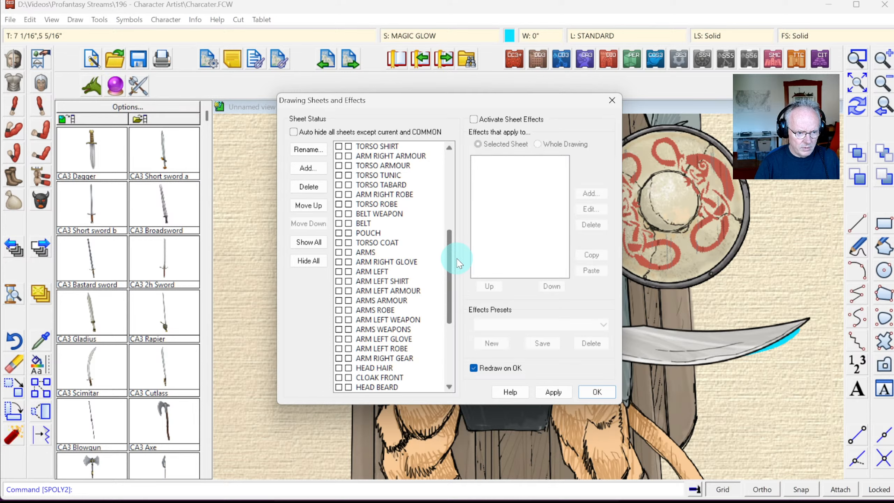
{"action": "left_click_drag", "start_coordinate": [459, 263], "coordinate": [450, 313]}
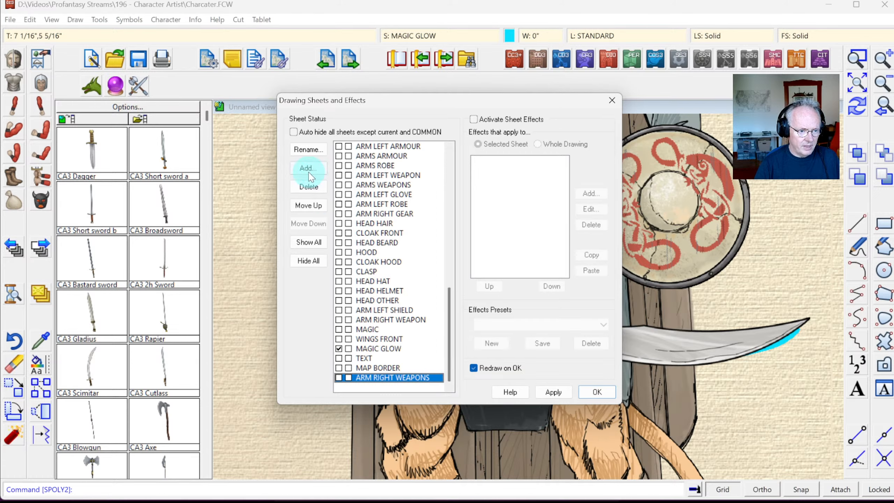
{"action": "left_click", "coordinate": [310, 206]}
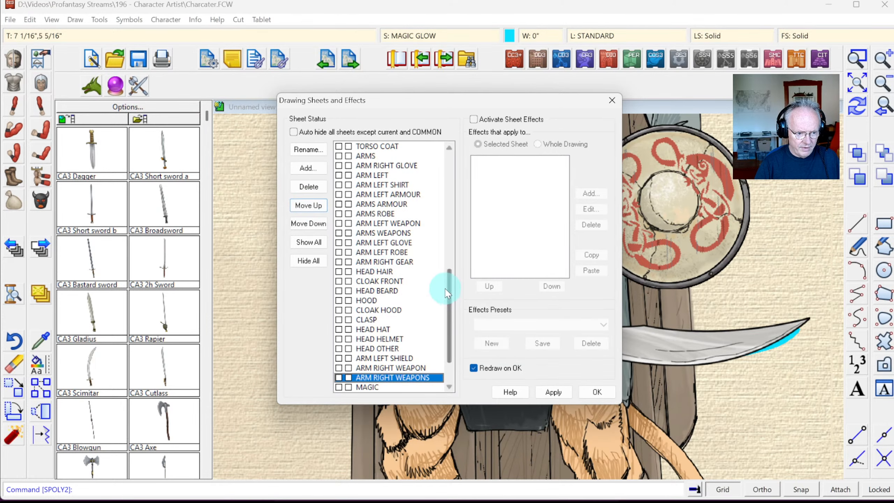
{"action": "scroll", "coordinate": [453, 291], "scroll_direction": "down", "scroll_amount": 2}
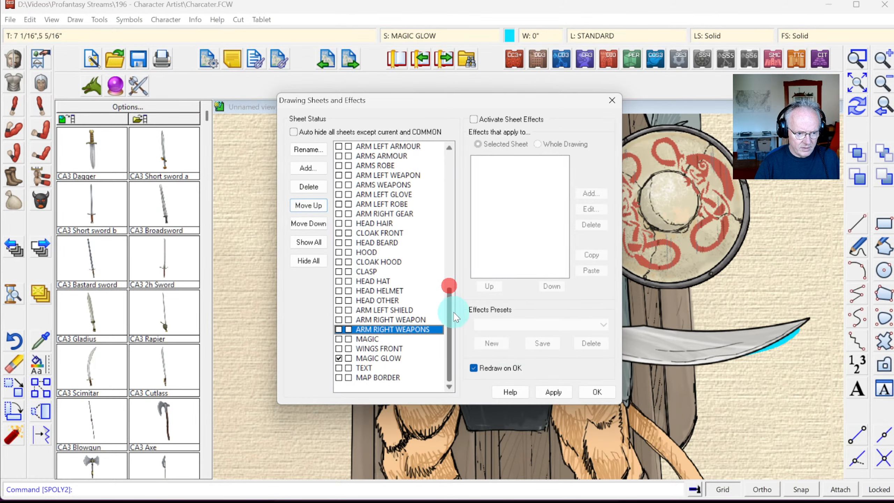
{"action": "left_click", "coordinate": [578, 393]}
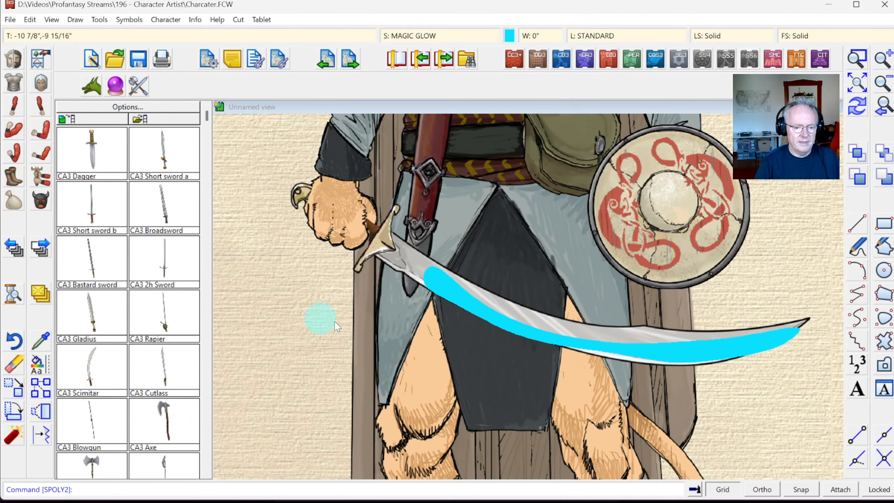
Step: Reopen the sheet list, select the MAGIC sheet, and close the dialog
{"action": "left_click", "coordinate": [403, 66]}
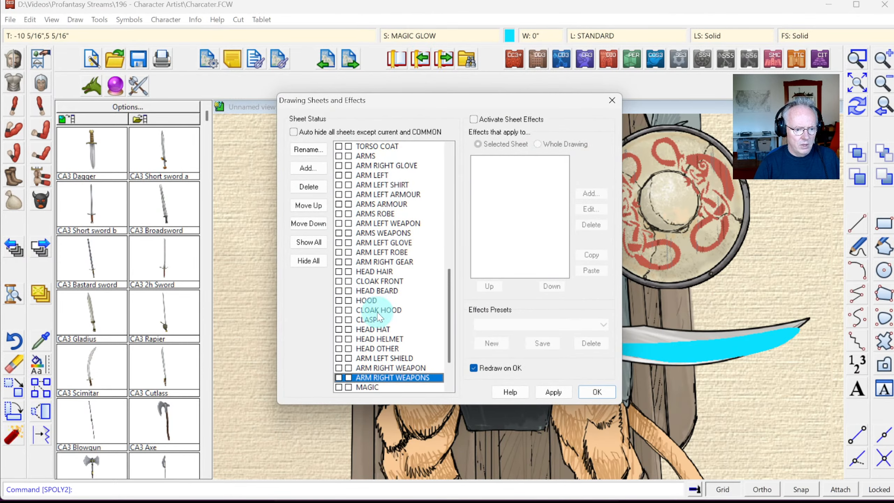
{"action": "scroll", "coordinate": [372, 369], "scroll_direction": "down", "scroll_amount": 2}
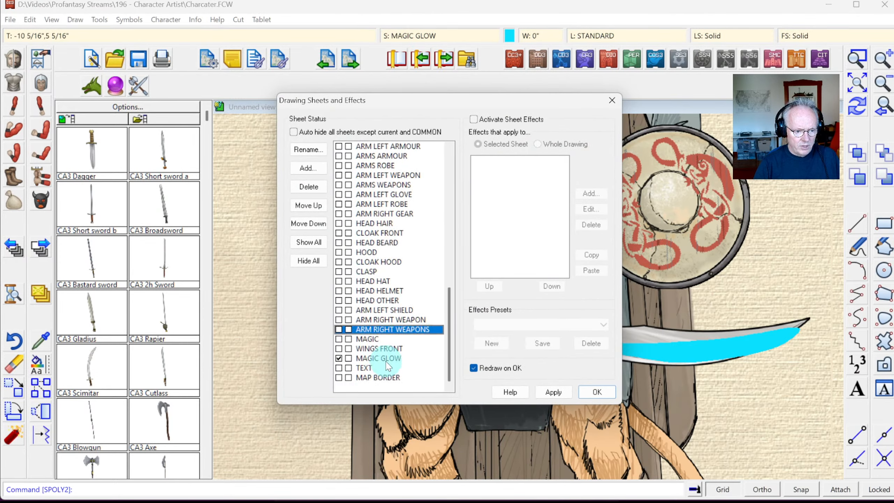
{"action": "left_click", "coordinate": [364, 336]}
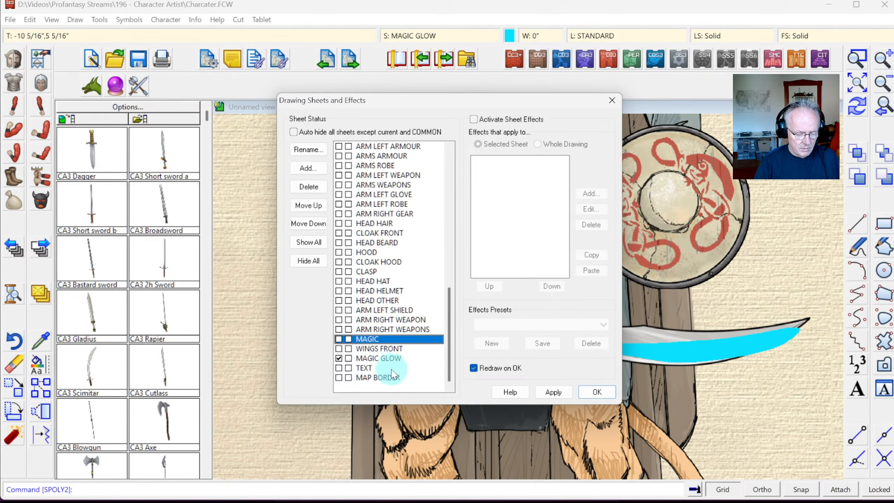
{"action": "key", "text": "Return"}
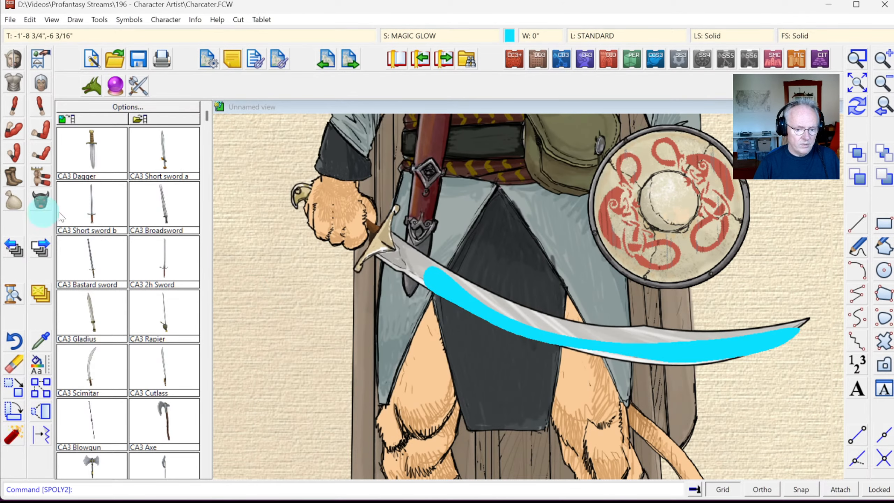
Step: Move the cyan glow shape onto the MAGIC sheet, redraw, and reopen Drawing Sheets and Effects
{"action": "right_click", "coordinate": [41, 301]}
{"action": "left_click", "coordinate": [82, 402]}
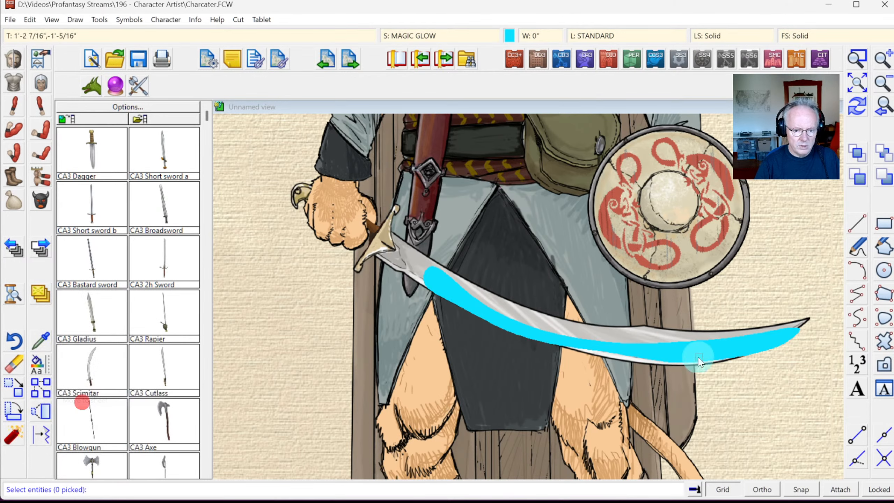
{"action": "left_click", "coordinate": [771, 332]}
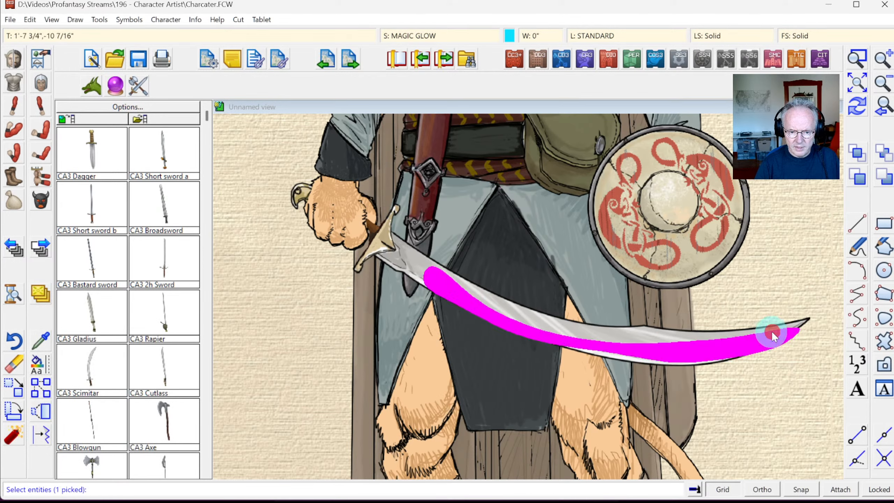
{"action": "right_click", "coordinate": [771, 332]}
{"action": "left_click", "coordinate": [389, 319]}
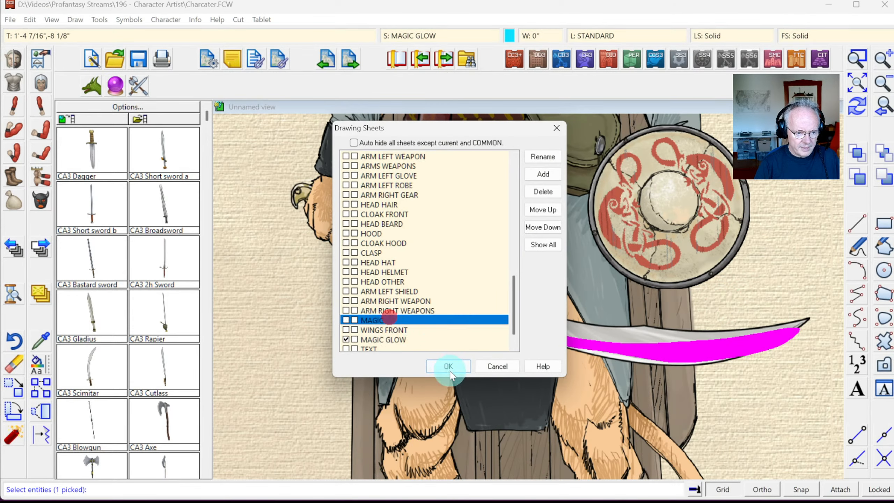
{"action": "left_click", "coordinate": [346, 320]}
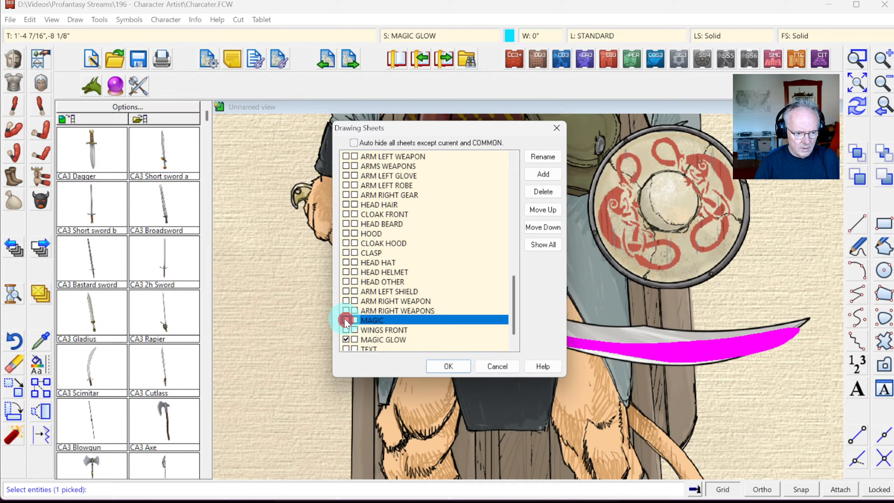
{"action": "left_click", "coordinate": [438, 364]}
{"action": "left_click", "coordinate": [856, 104]}
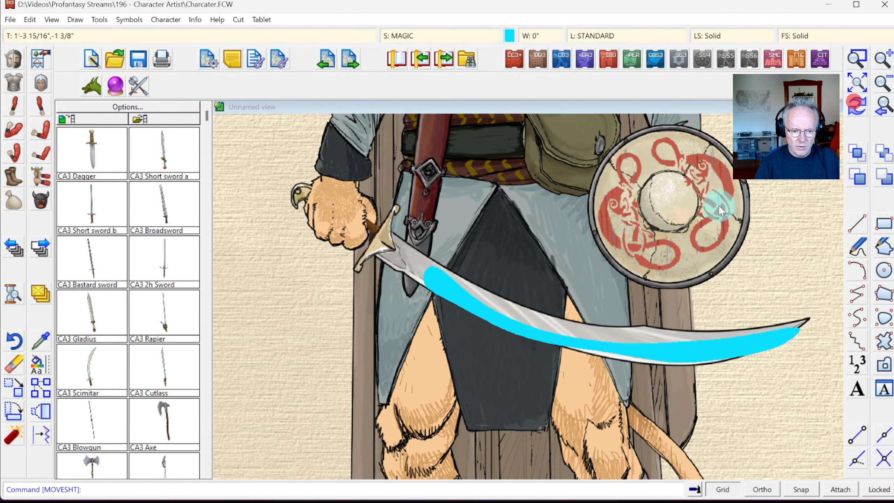
{"action": "left_click", "coordinate": [441, 35]}
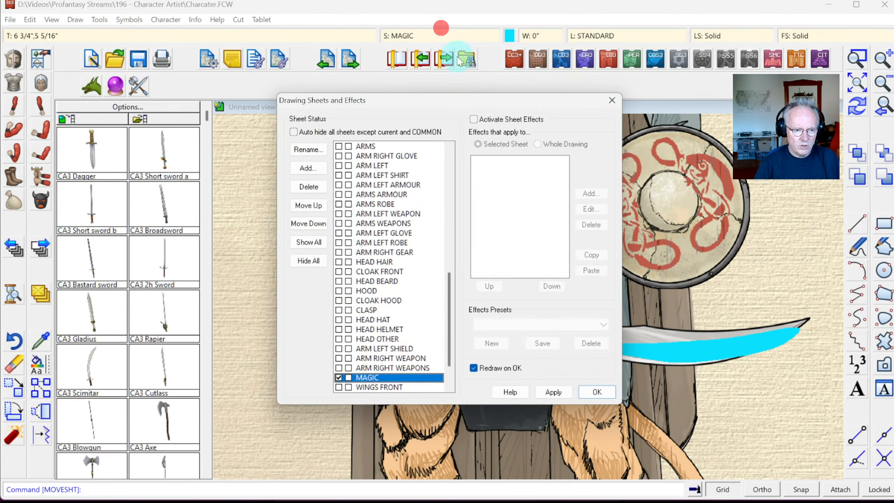
Step: Activate sheet effects on MAGIC and add a Transparency effect at 50% opacity
{"action": "left_click", "coordinate": [510, 120]}
{"action": "left_click", "coordinate": [591, 391]}
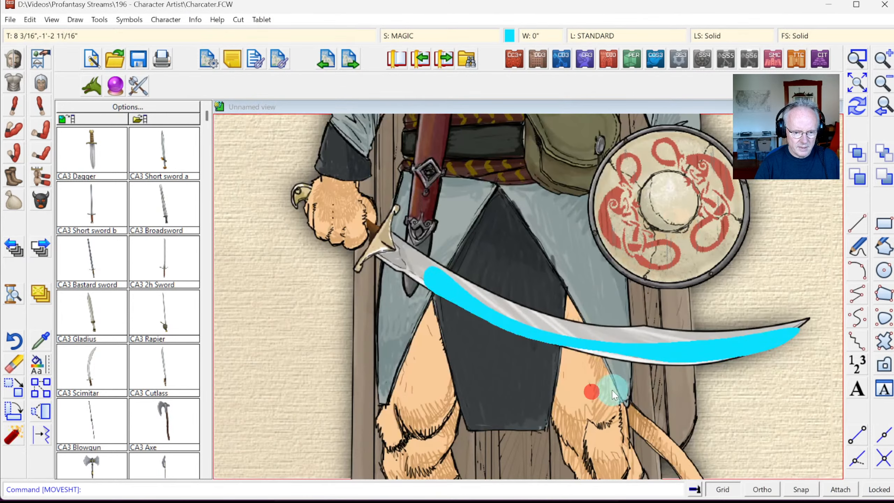
{"action": "left_click", "coordinate": [433, 36]}
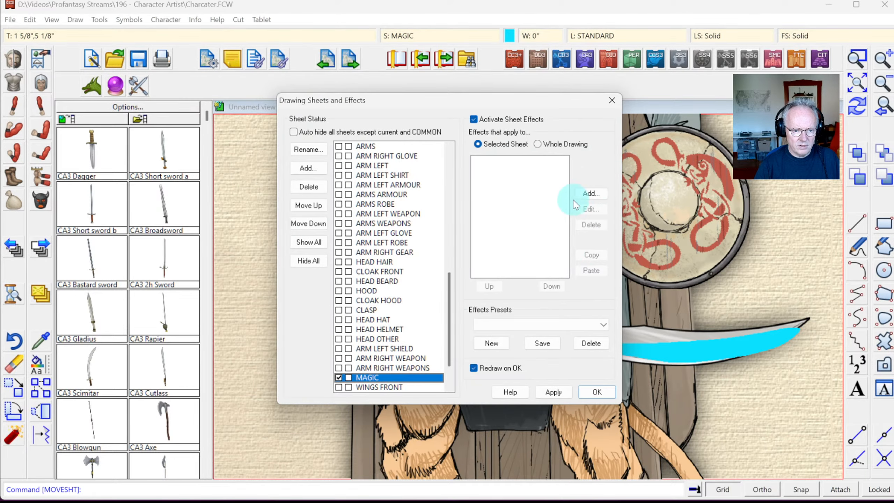
{"action": "left_click", "coordinate": [590, 194]}
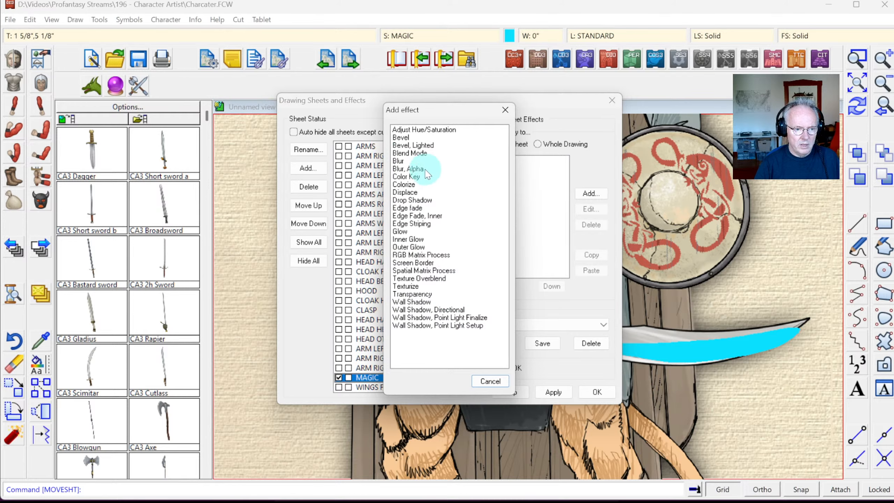
{"action": "double_click", "coordinate": [415, 293]}
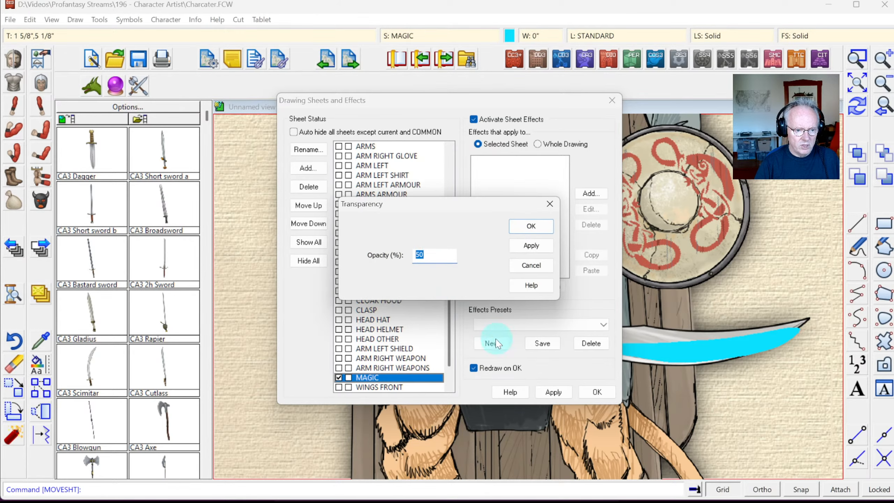
{"action": "left_click", "coordinate": [529, 226]}
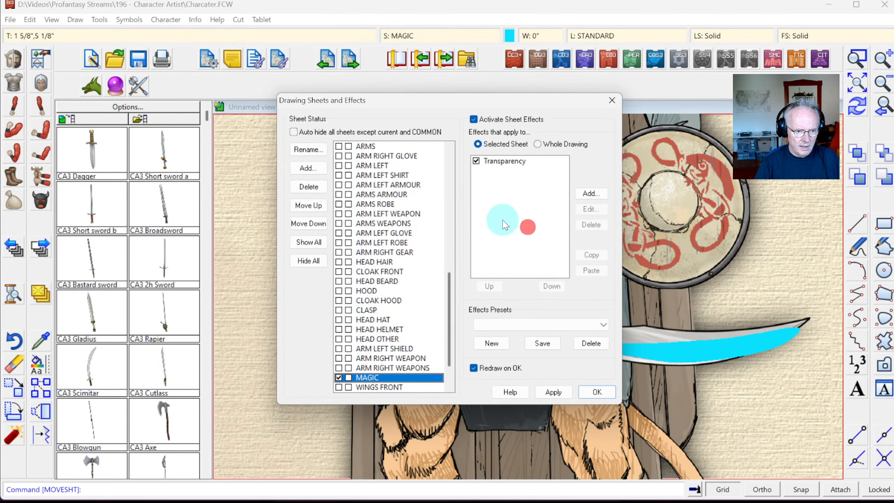
Step: Add a Blur effect measured in map units instead of Glow, then apply and redraw
{"action": "left_click", "coordinate": [590, 194]}
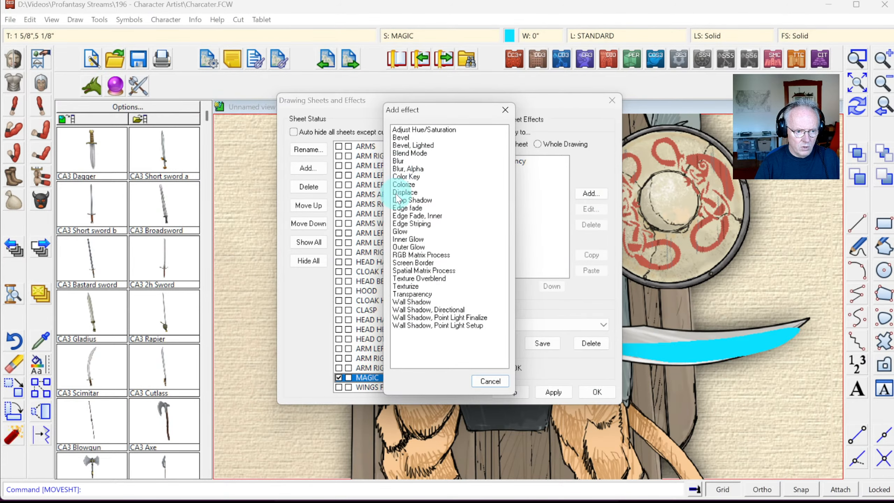
{"action": "double_click", "coordinate": [401, 232]}
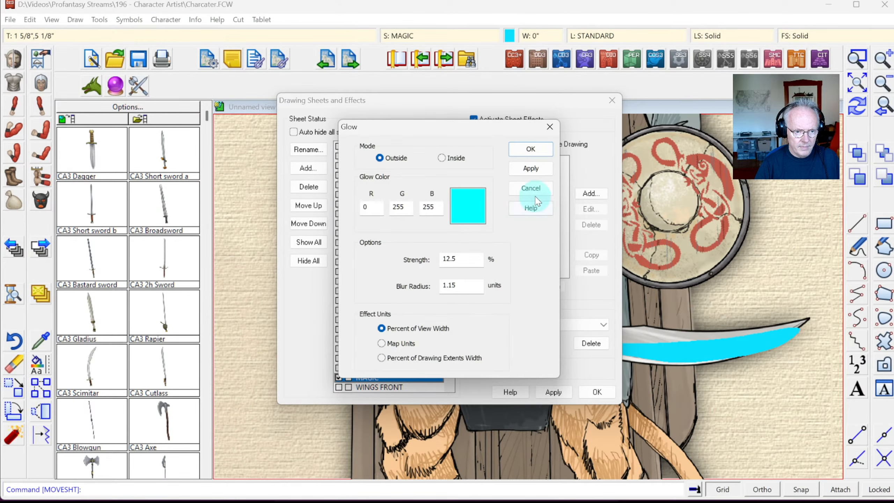
{"action": "left_click", "coordinate": [529, 195]}
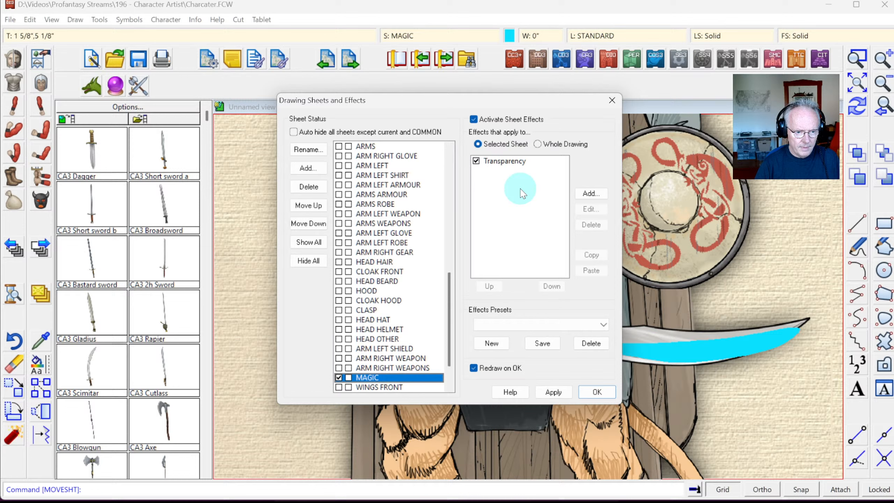
{"action": "left_click", "coordinate": [581, 194]}
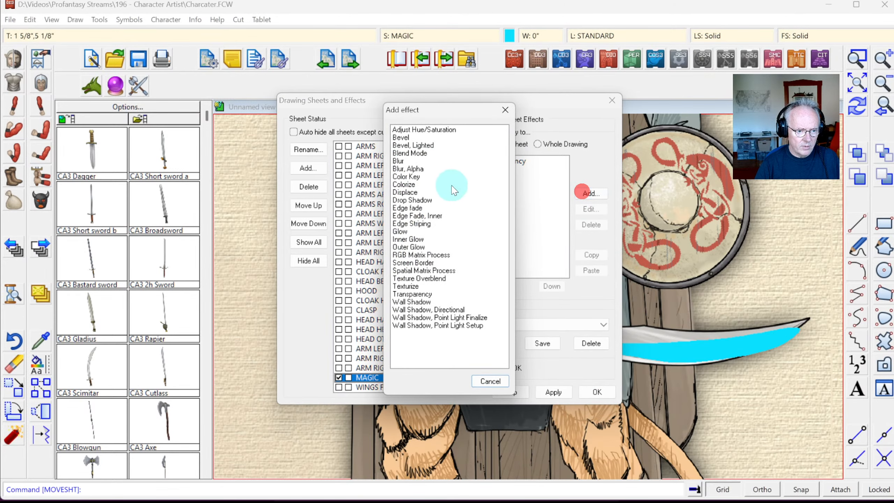
{"action": "double_click", "coordinate": [410, 161]}
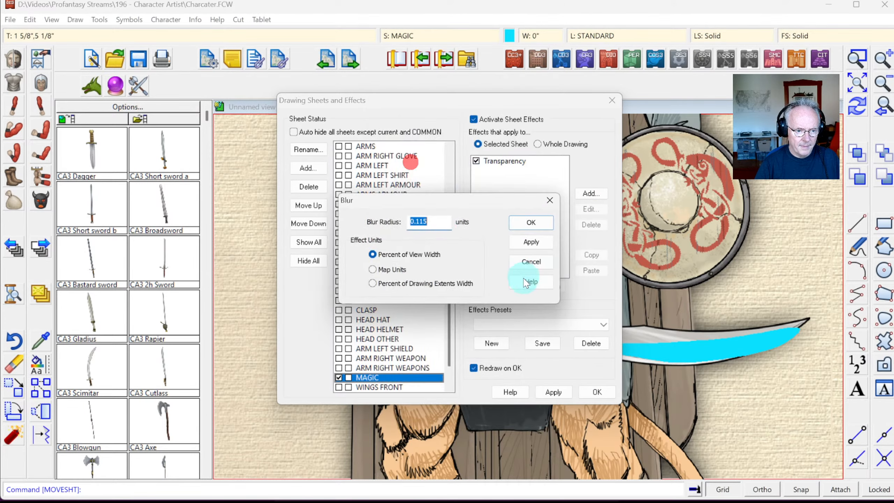
{"action": "left_click", "coordinate": [529, 241]}
{"action": "left_click", "coordinate": [386, 269]}
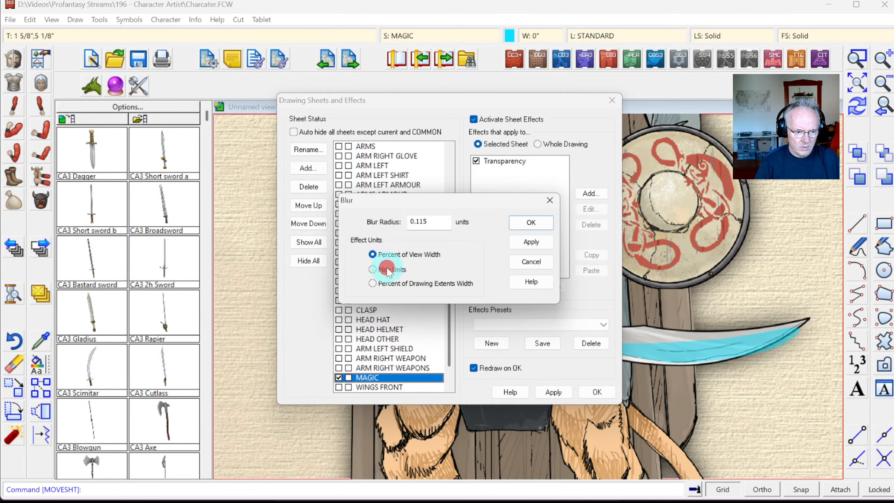
{"action": "left_click", "coordinate": [538, 244]}
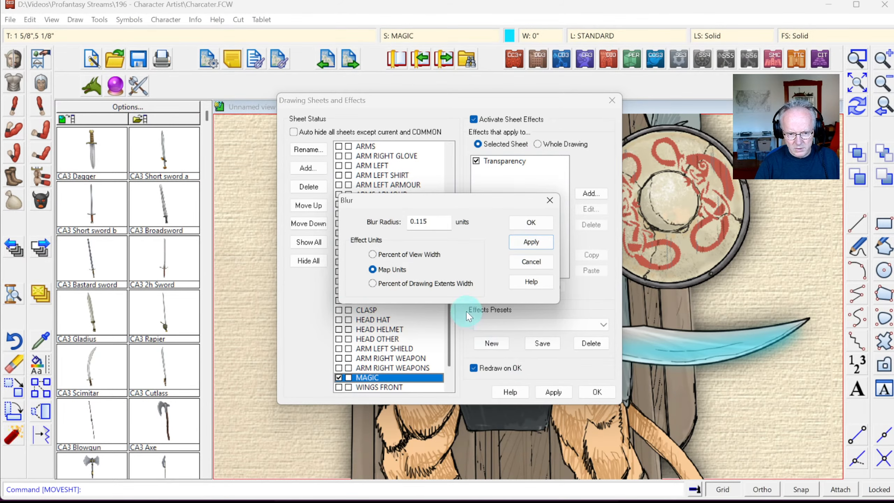
{"action": "left_click", "coordinate": [531, 223]}
{"action": "left_click", "coordinate": [592, 391]}
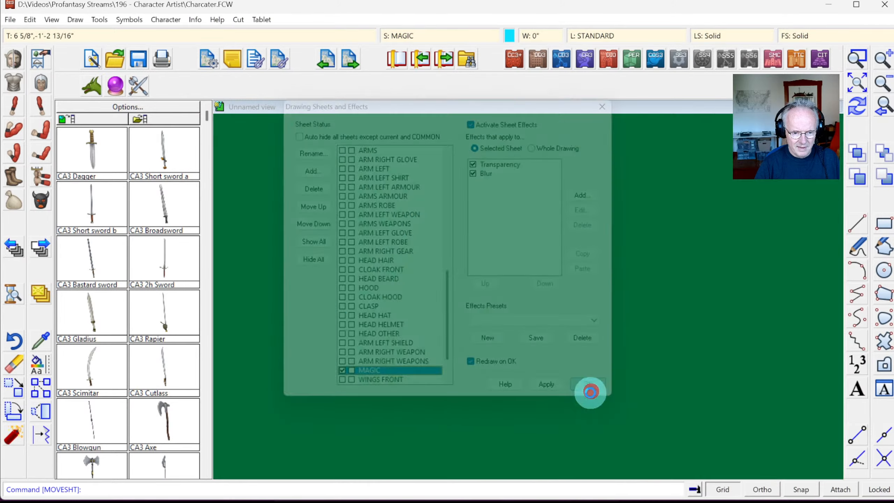
Step: Zoom in on the glowing sword and leg to inspect the blur
{"action": "left_click", "coordinate": [881, 109]}
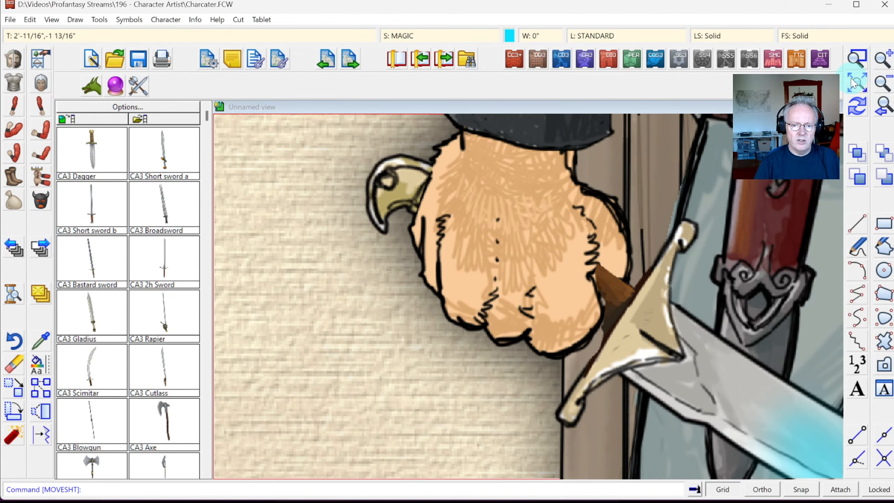
{"action": "left_click", "coordinate": [854, 83]}
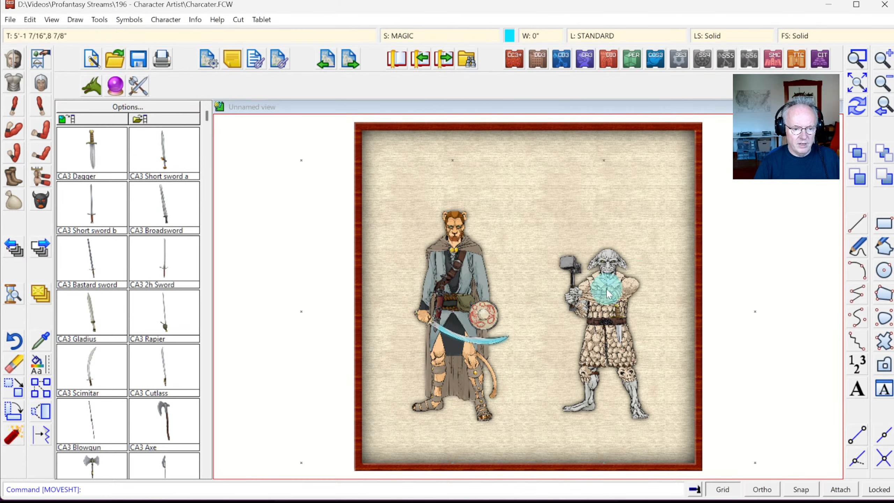
{"action": "left_click", "coordinate": [856, 64]}
{"action": "left_click", "coordinate": [383, 303]}
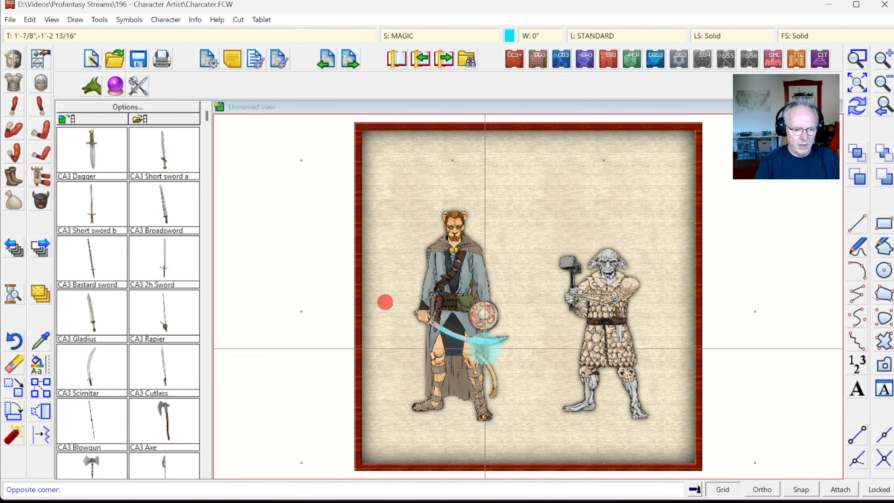
{"action": "left_click", "coordinate": [514, 375]}
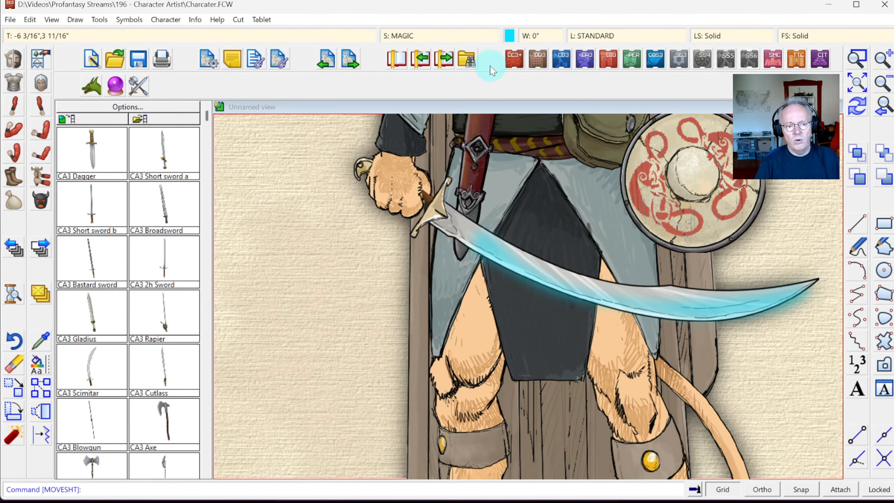
Step: Edit the MAGIC sheet's Blur radius for a softer glow and redraw
{"action": "left_click", "coordinate": [435, 37]}
{"action": "left_click", "coordinate": [490, 170]}
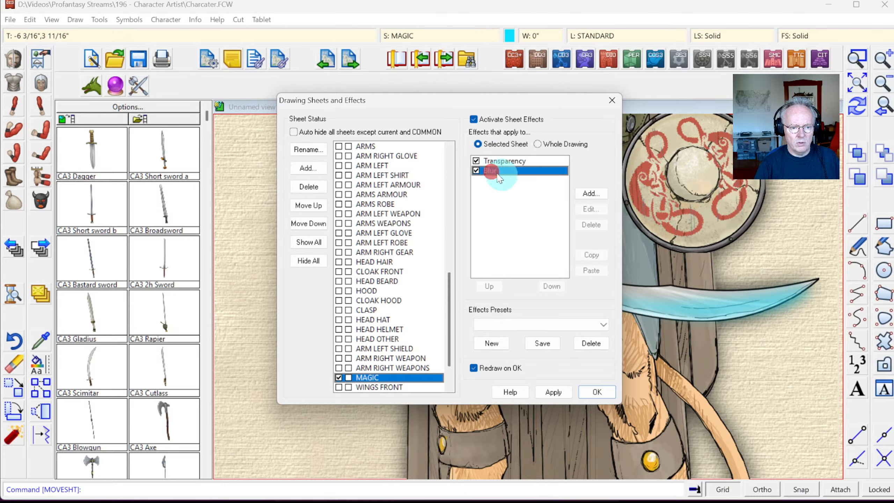
{"action": "left_click", "coordinate": [591, 208]}
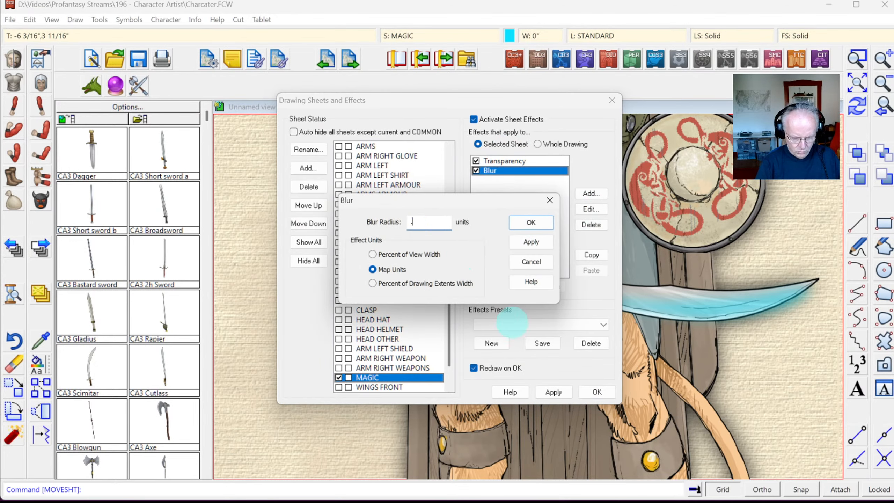
{"action": "left_click", "coordinate": [530, 241]}
{"action": "left_click", "coordinate": [531, 222]}
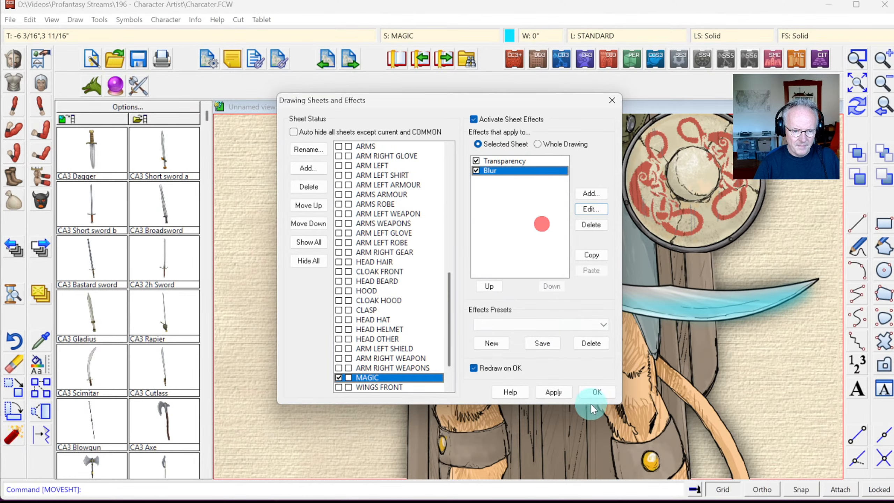
{"action": "left_click", "coordinate": [597, 391]}
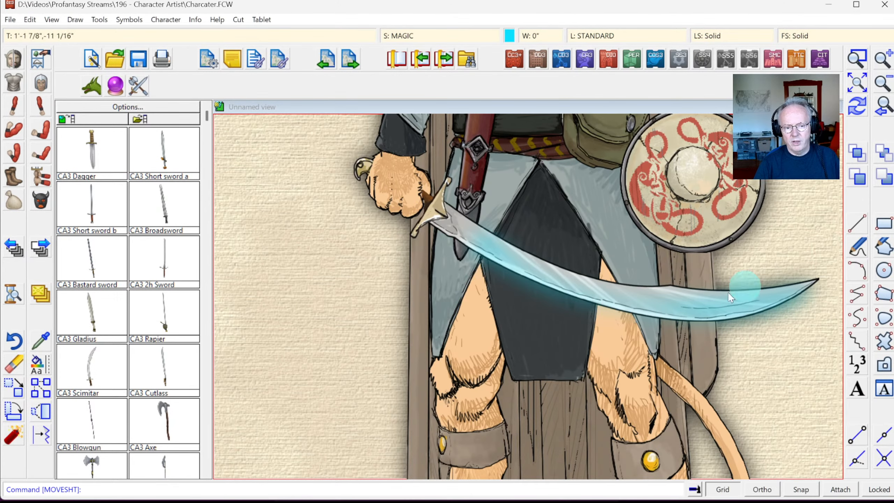
Step: Review the result by zooming onto the catman's face, then out to both characters
{"action": "left_click", "coordinate": [884, 109]}
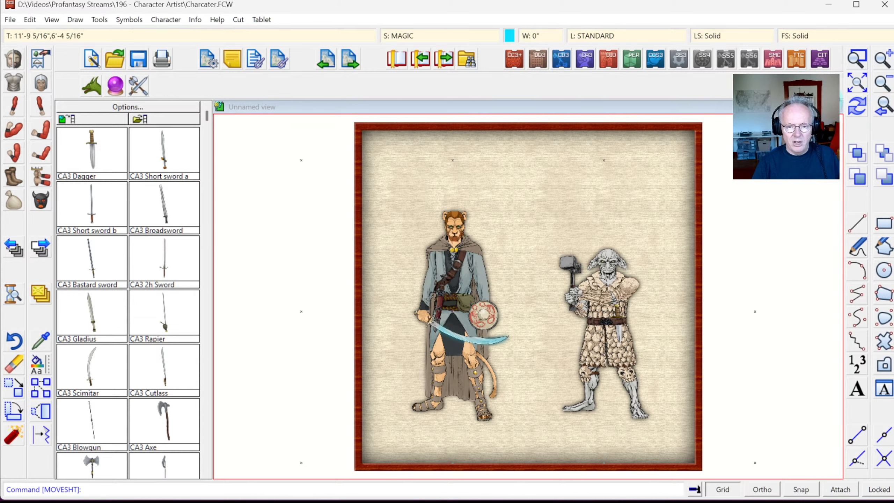
{"action": "left_click", "coordinate": [855, 65]}
{"action": "left_click", "coordinate": [426, 206]}
{"action": "left_click", "coordinate": [485, 261]}
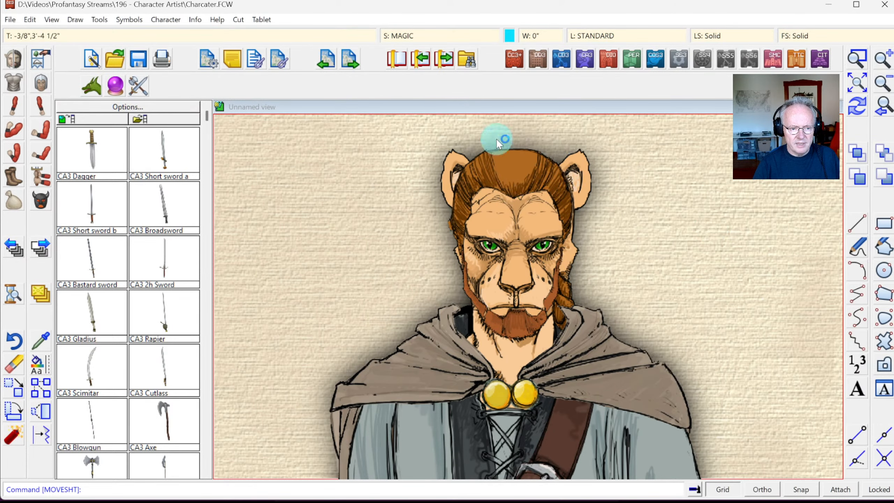
{"action": "left_click", "coordinate": [857, 84]}
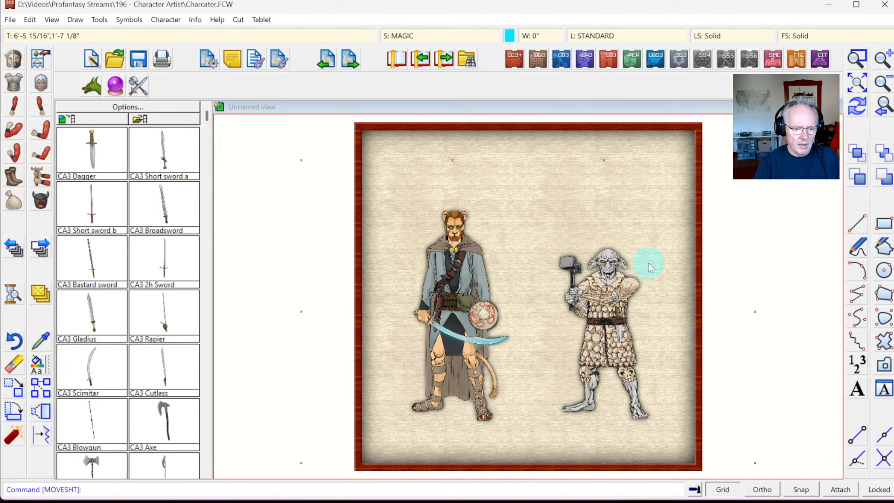